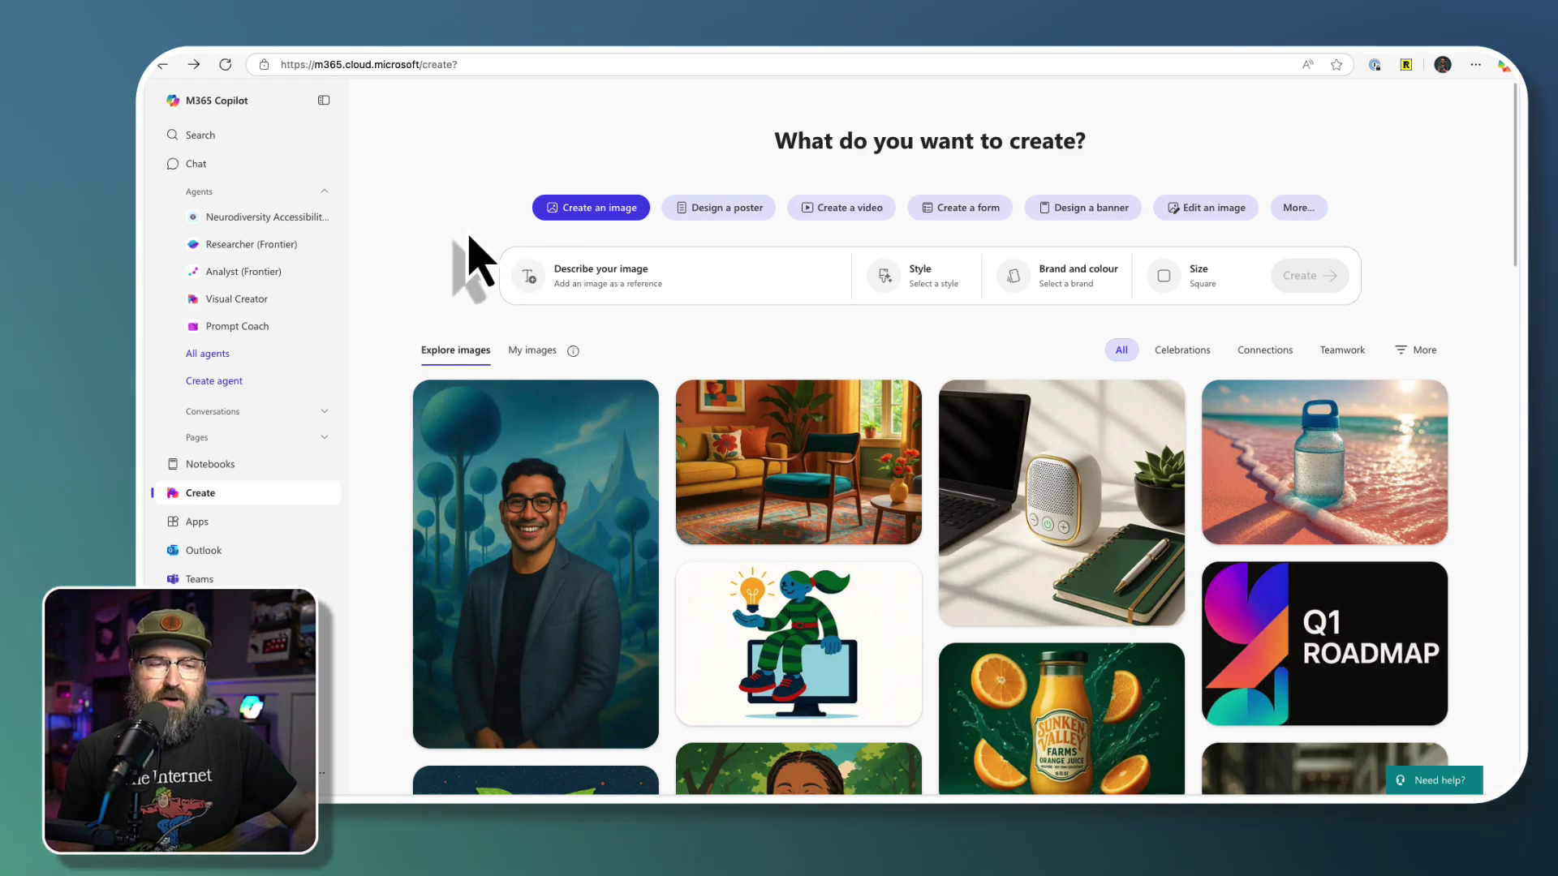
Collapse the Agents list and reveal the extra creation options on the Create page.
click(324, 192)
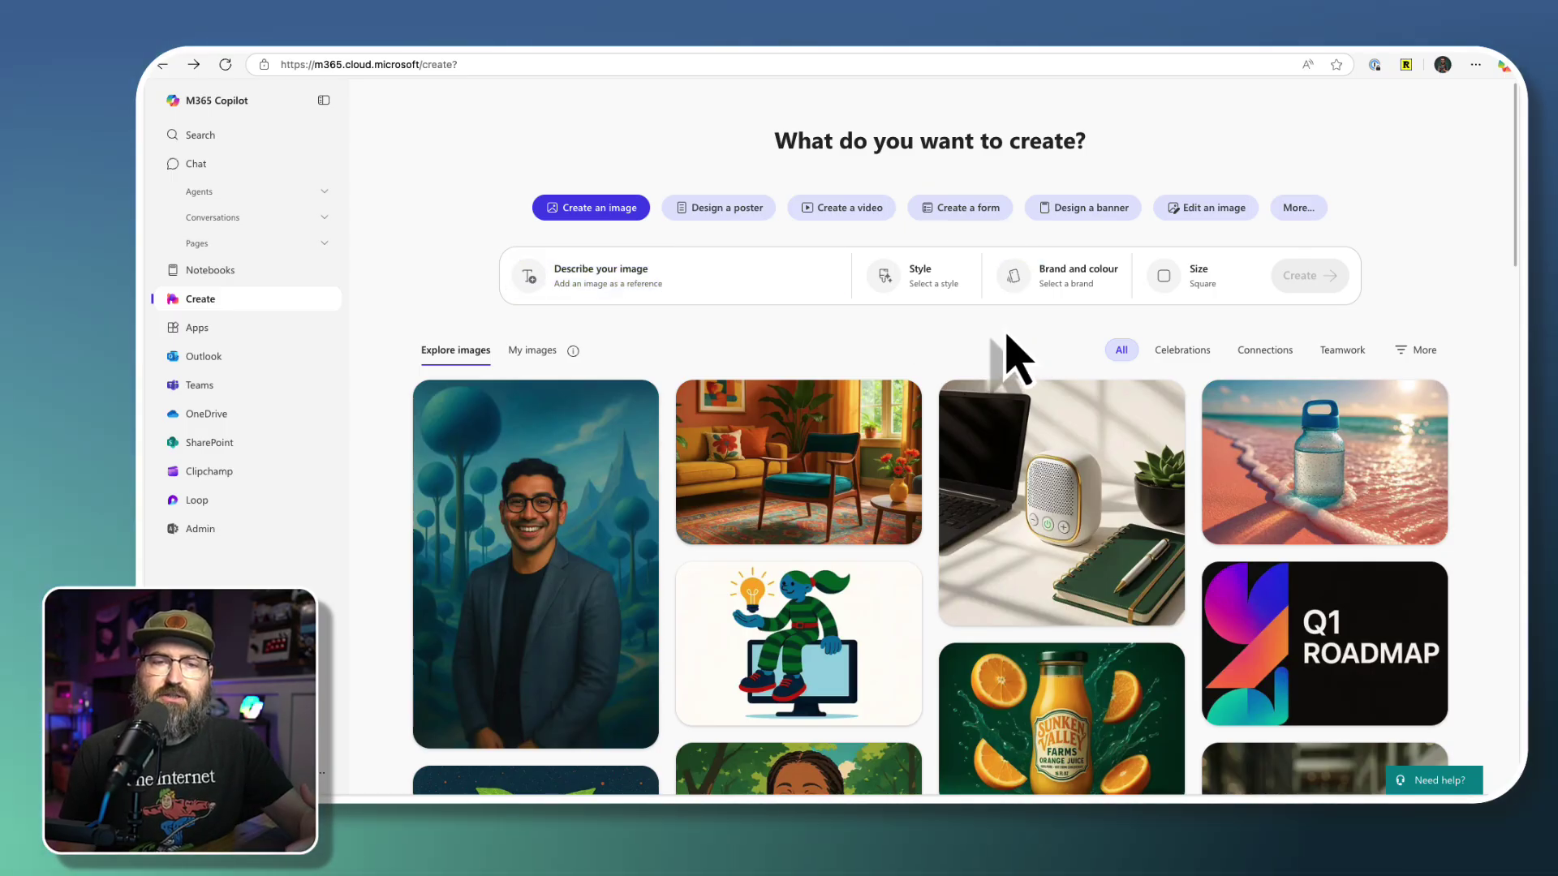
click(1298, 210)
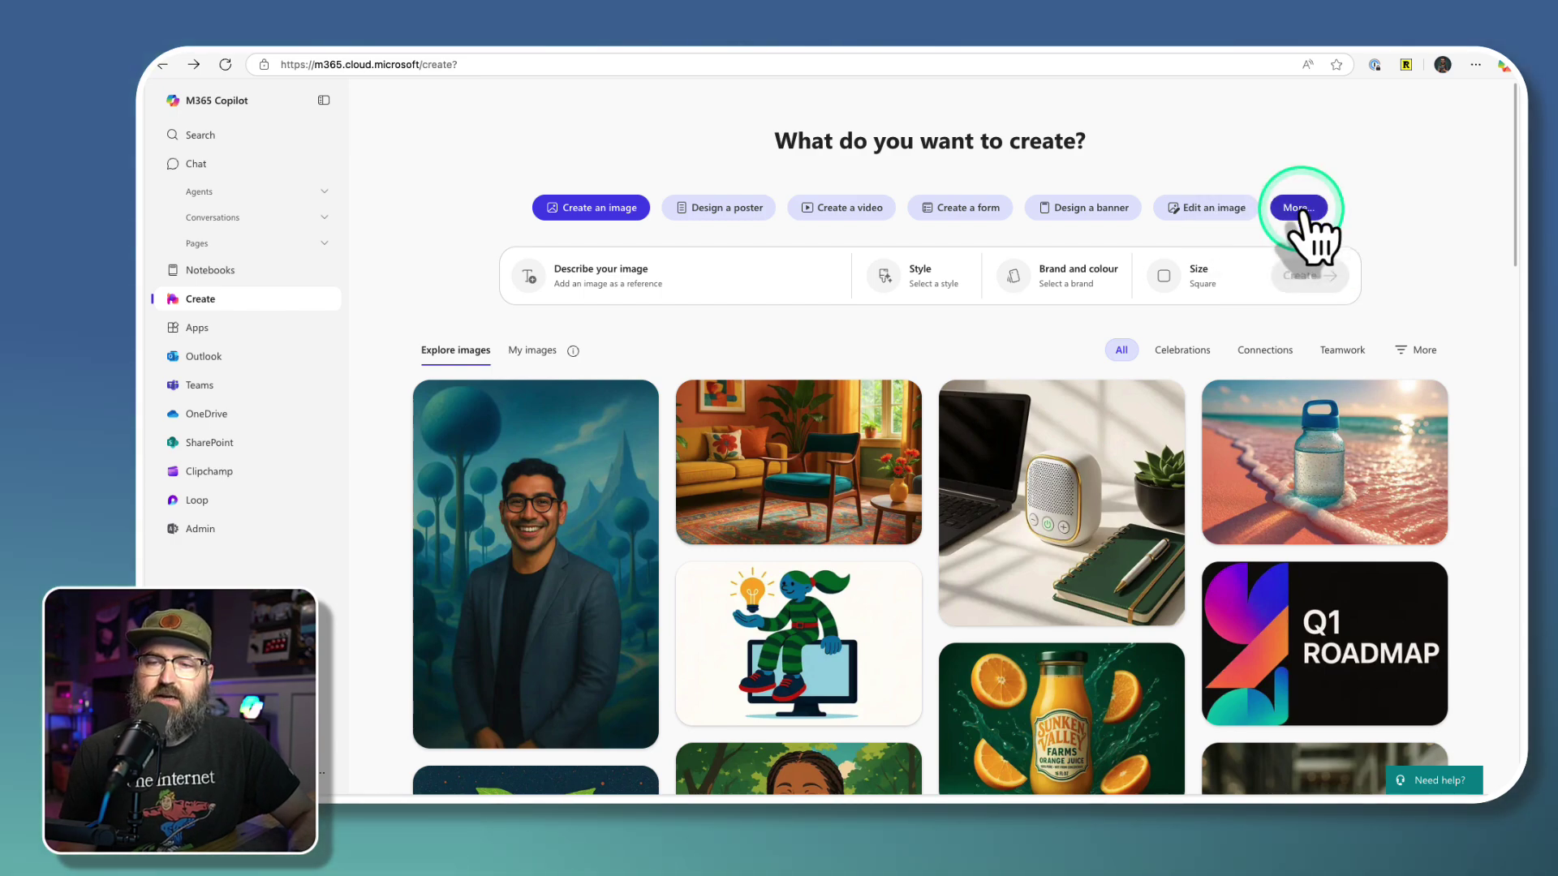
Open the brand kits manager and review the Official and Created by you kits.
click(1298, 209)
click(1340, 485)
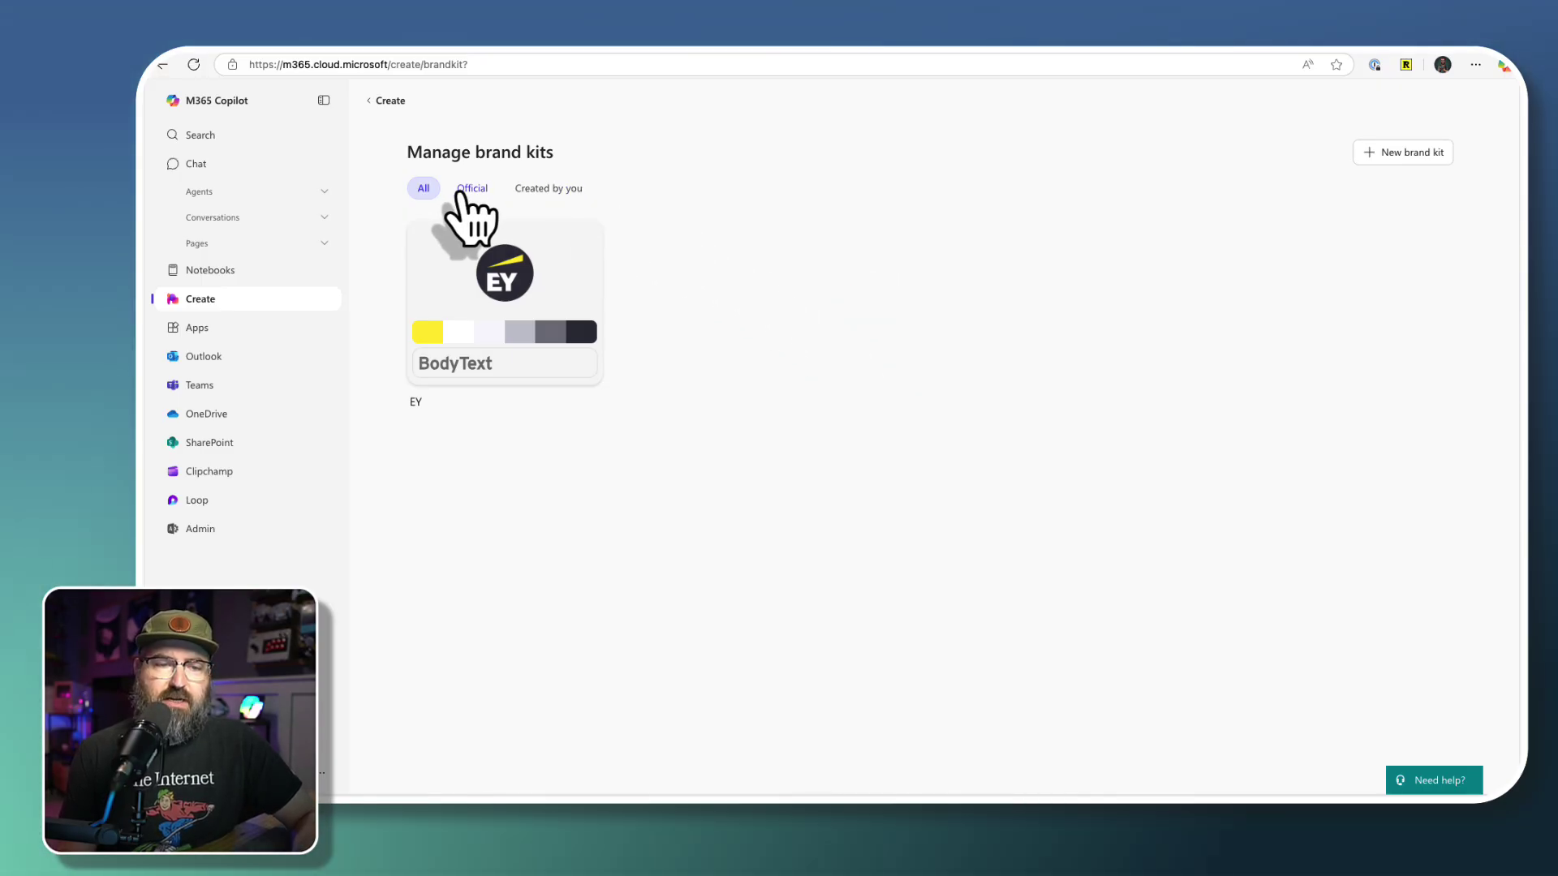
click(436, 197)
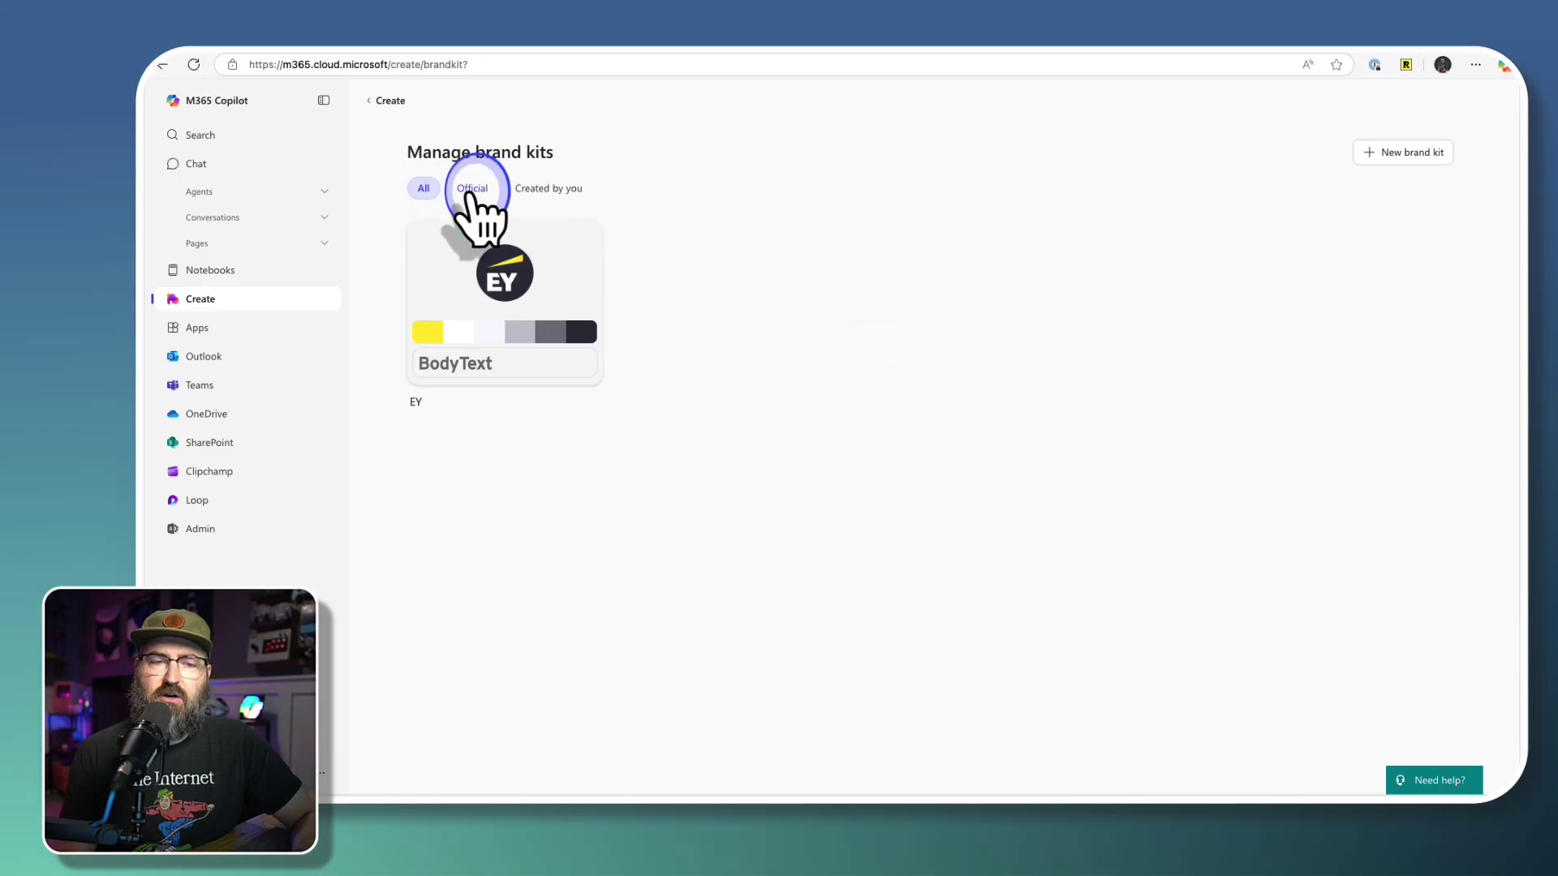
click(472, 190)
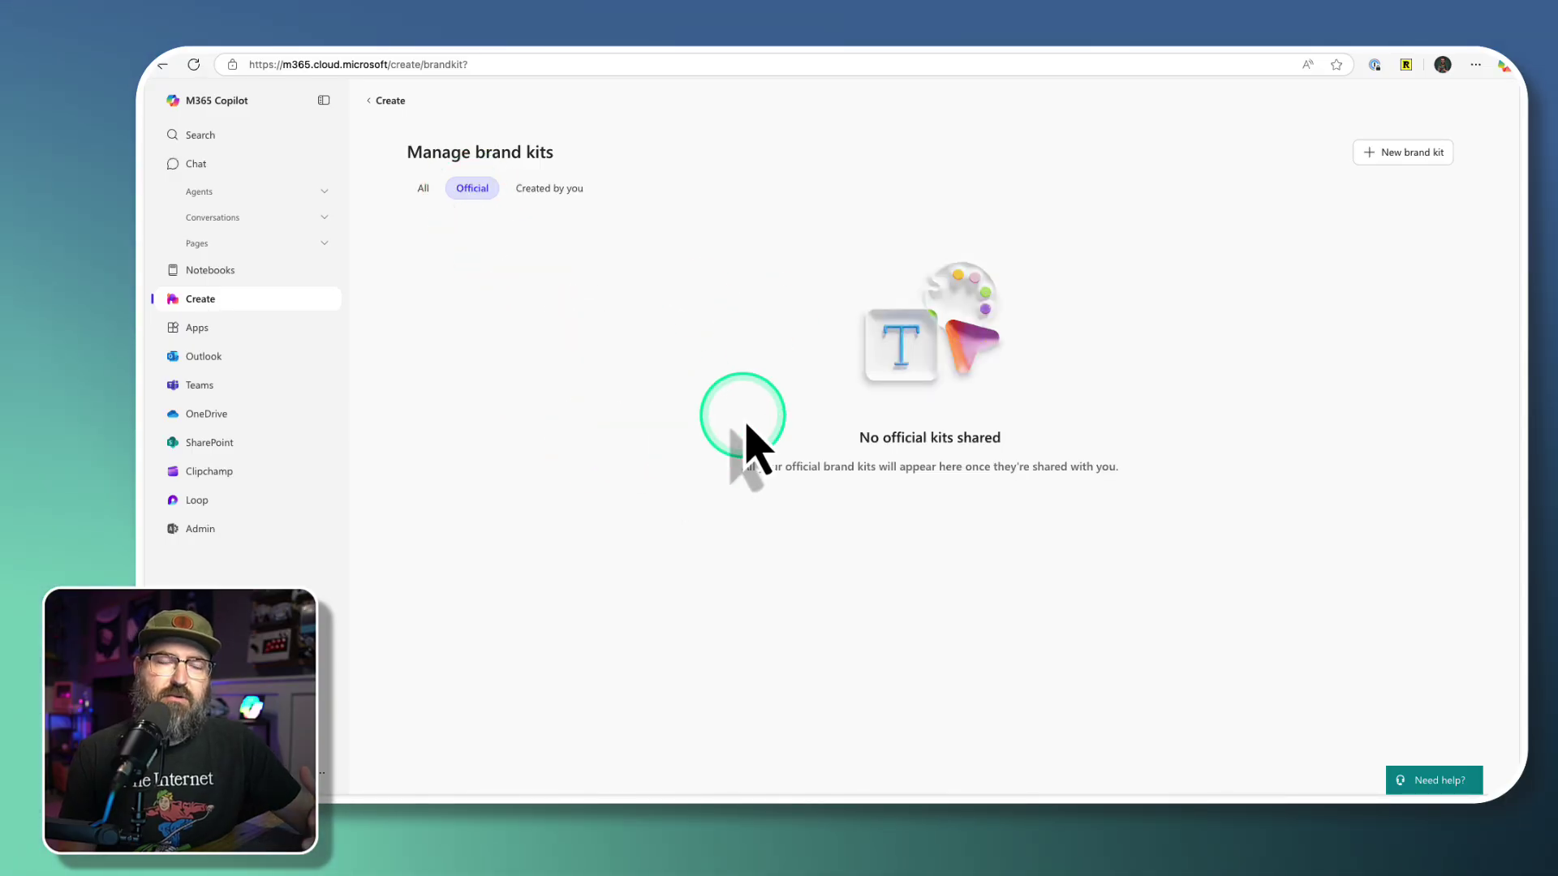
click(541, 190)
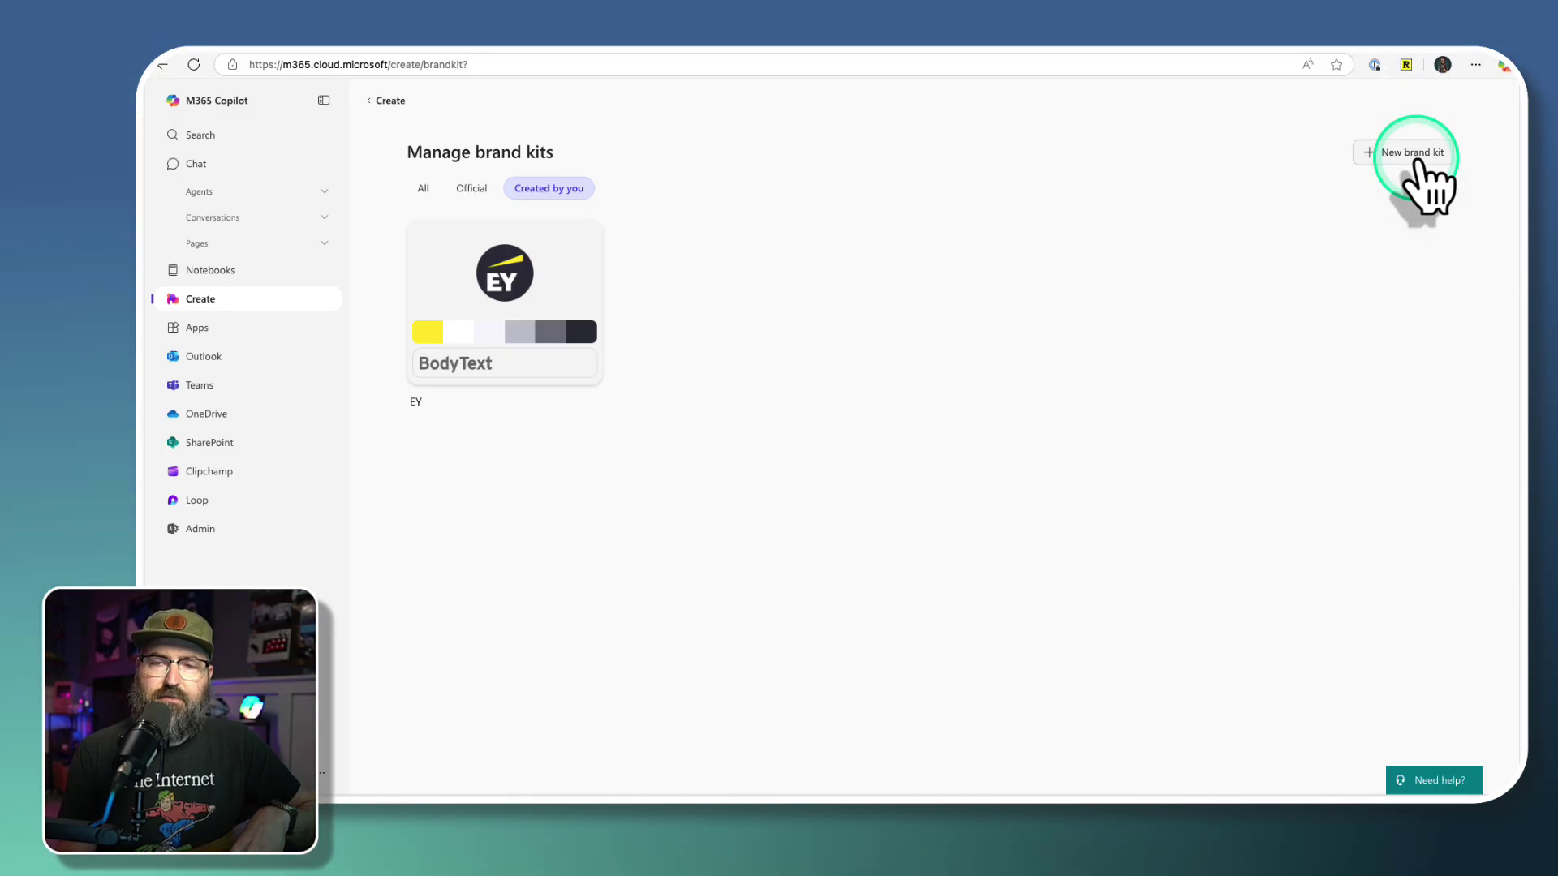
Create a new brand kit named 'Jolly Roger Java'.
click(1416, 174)
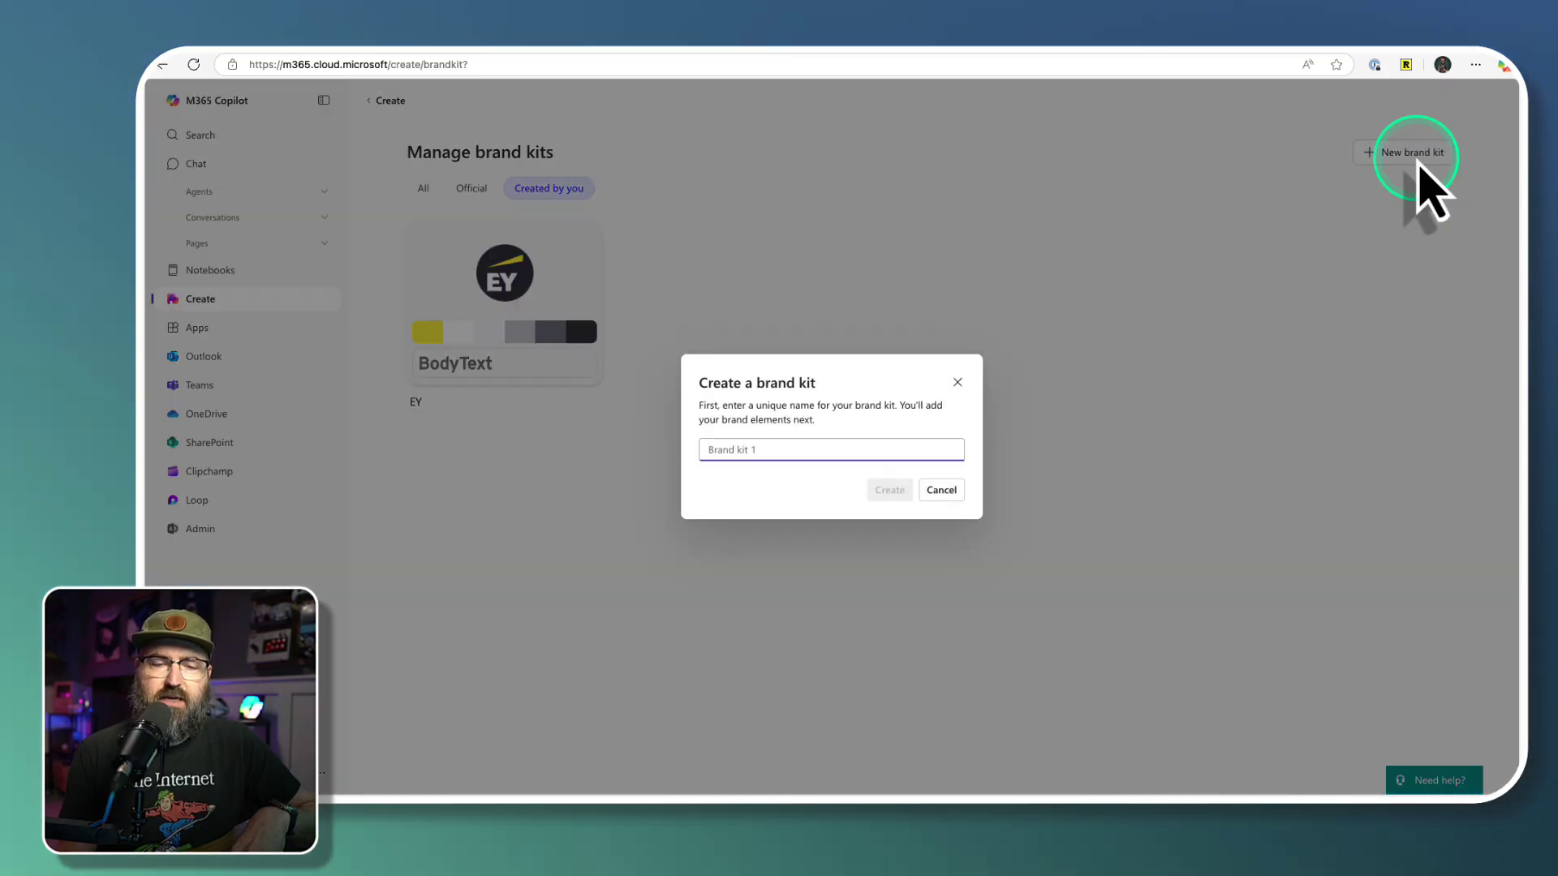
text(Jolly Roger Java)
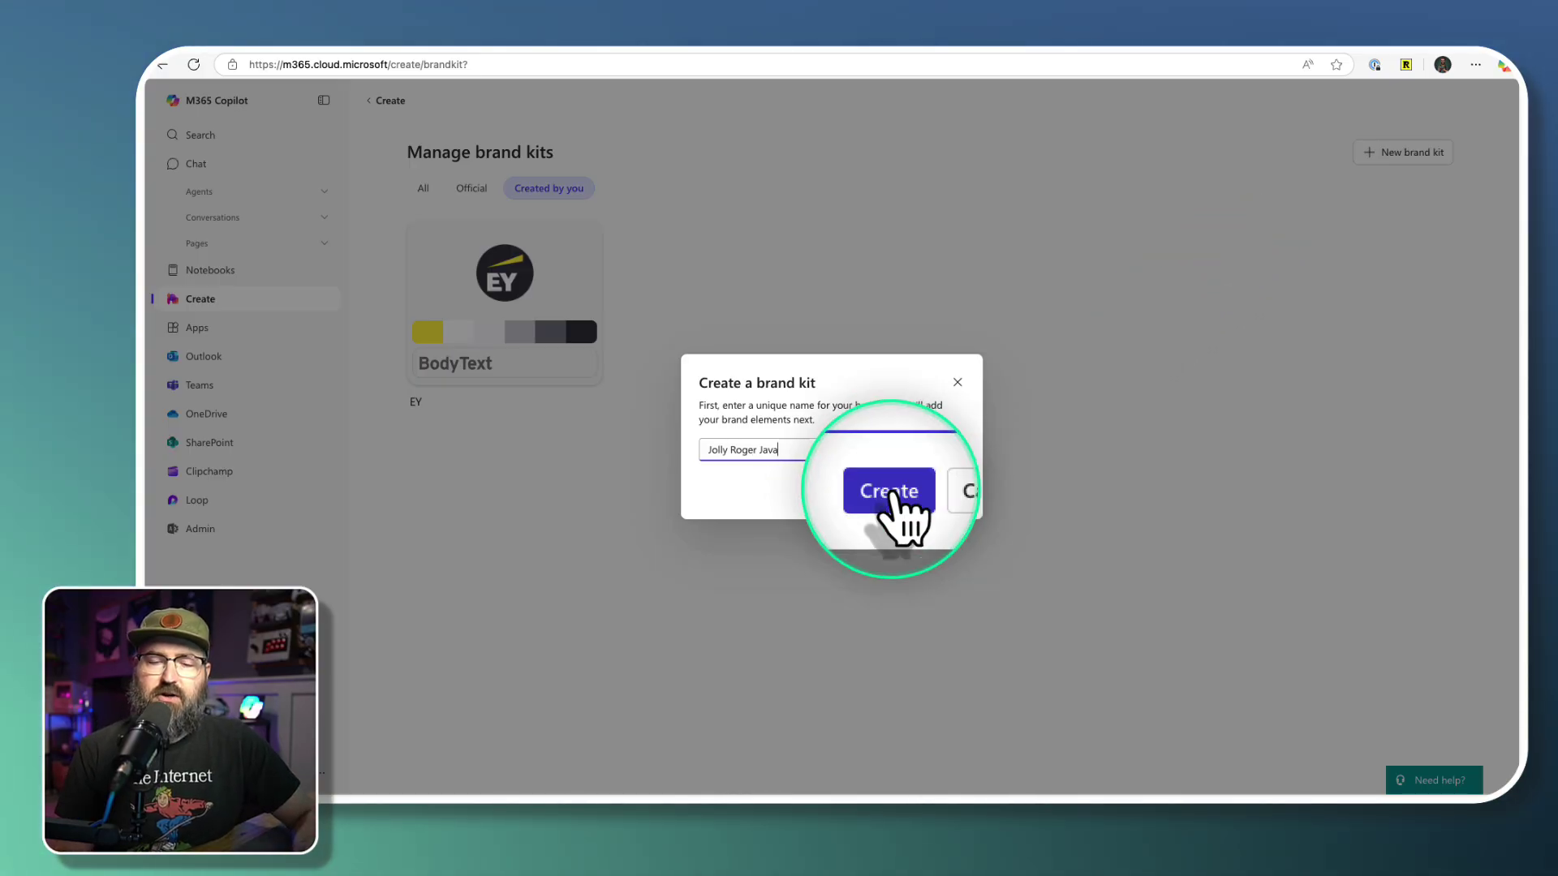
click(893, 494)
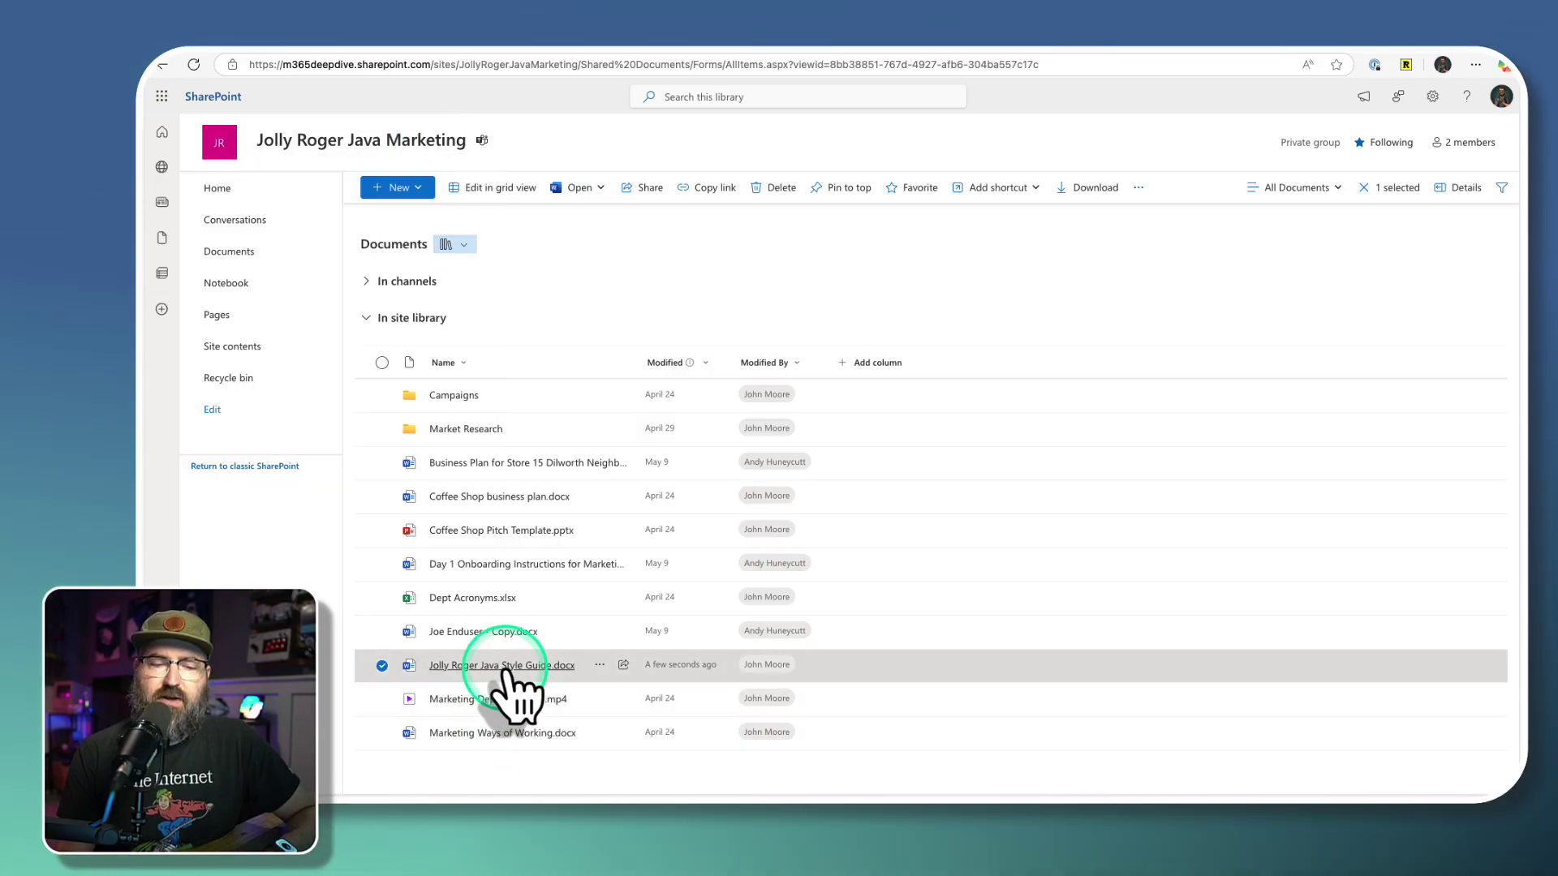
Open Jolly Roger Java Style Guide.docx from the marketing Documents library in Word.
mouse_move(517, 669)
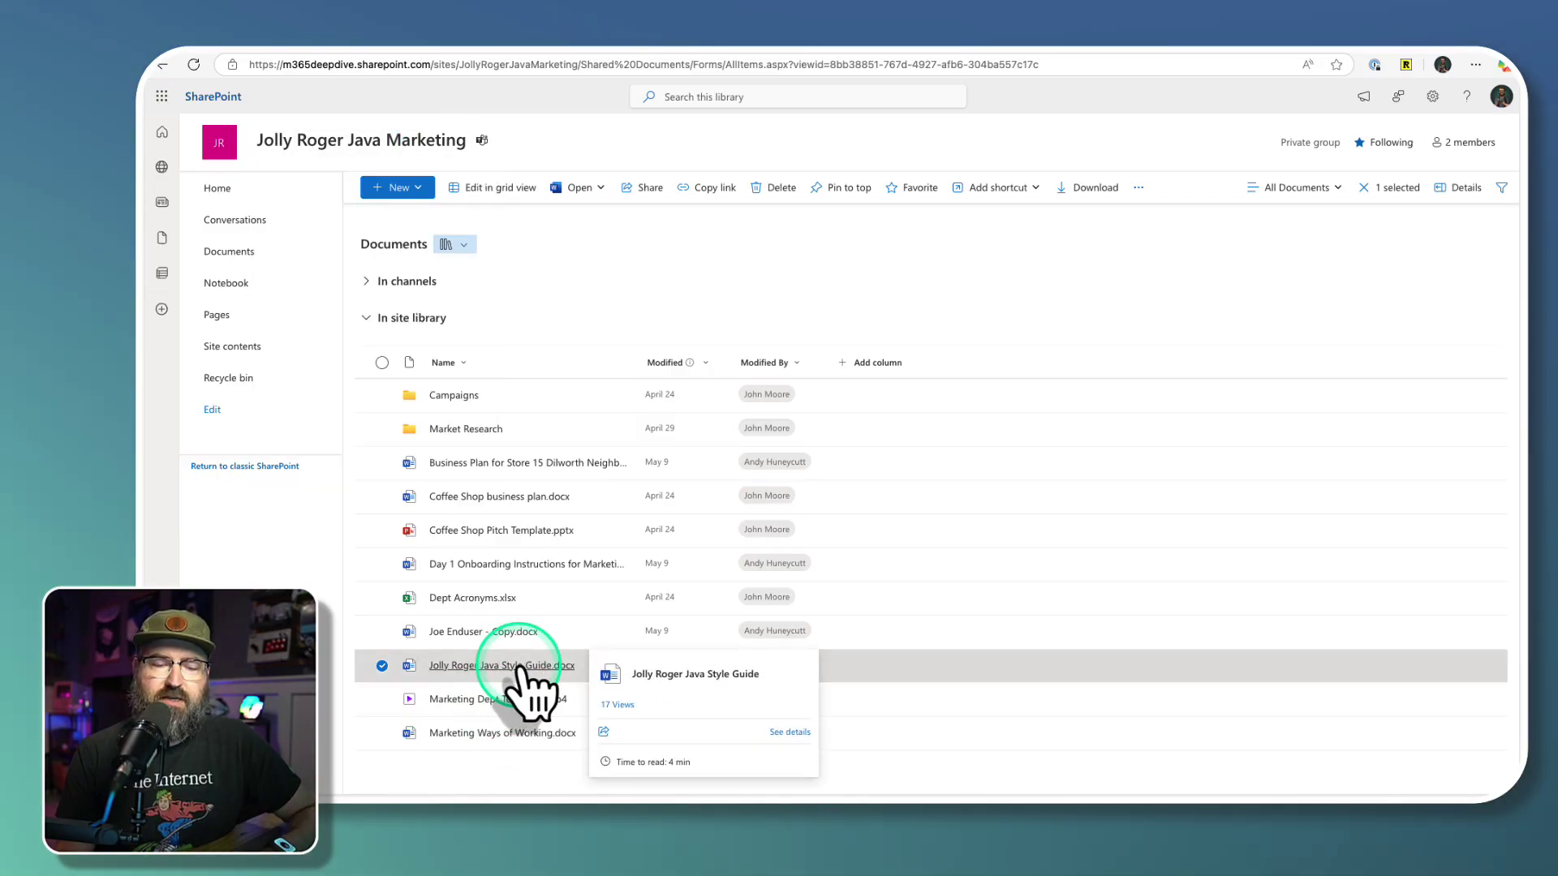
click(519, 667)
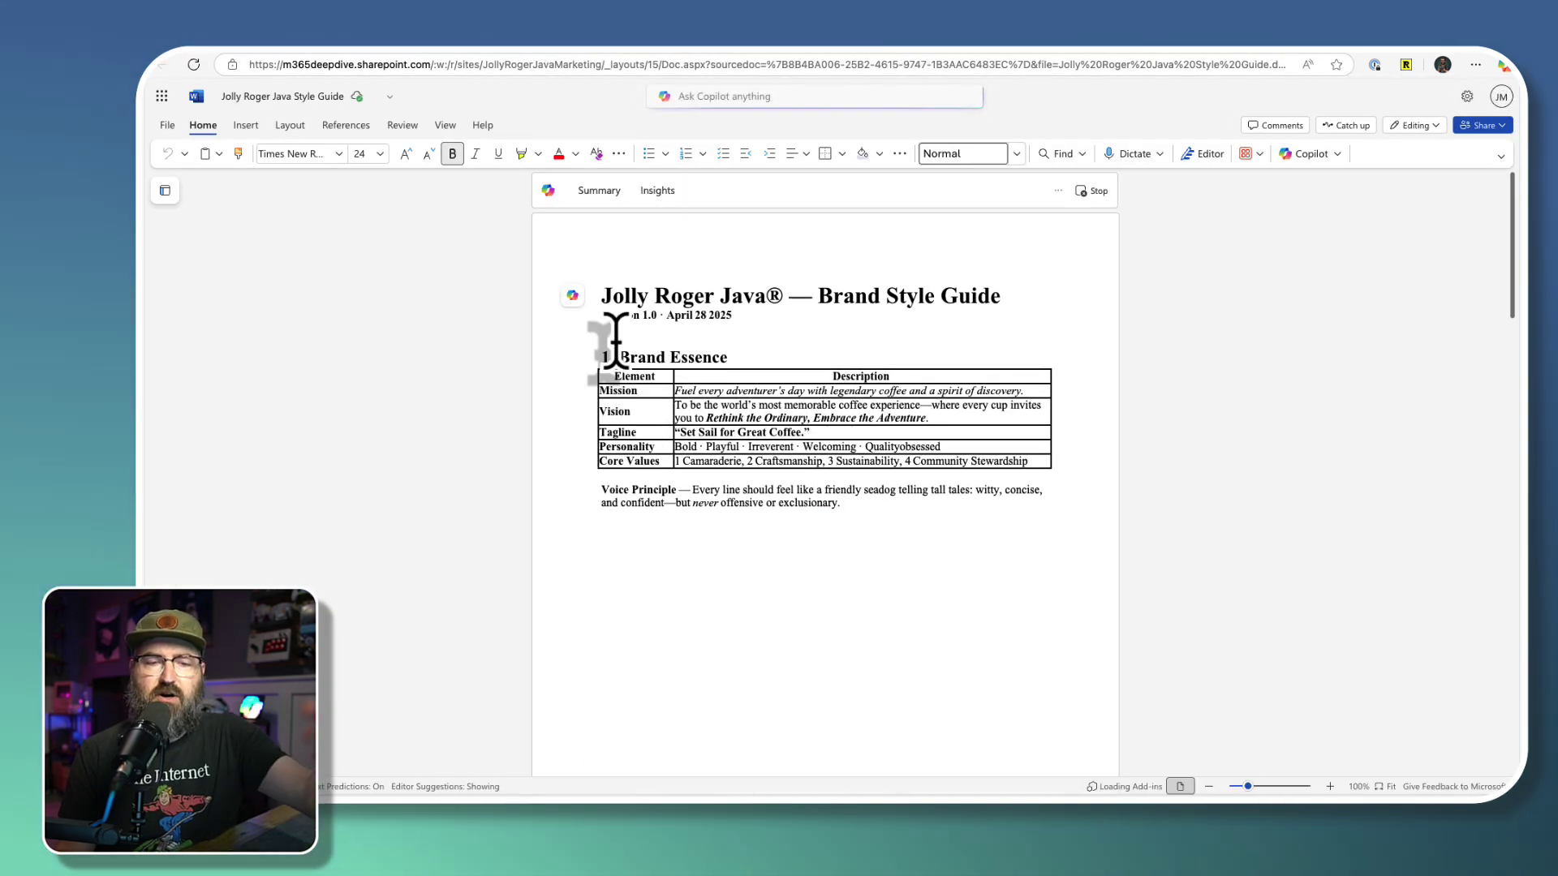
Scroll through the style guide's Logo System, Color Palette and Typography sections.
scroll(669, 464, down, 12)
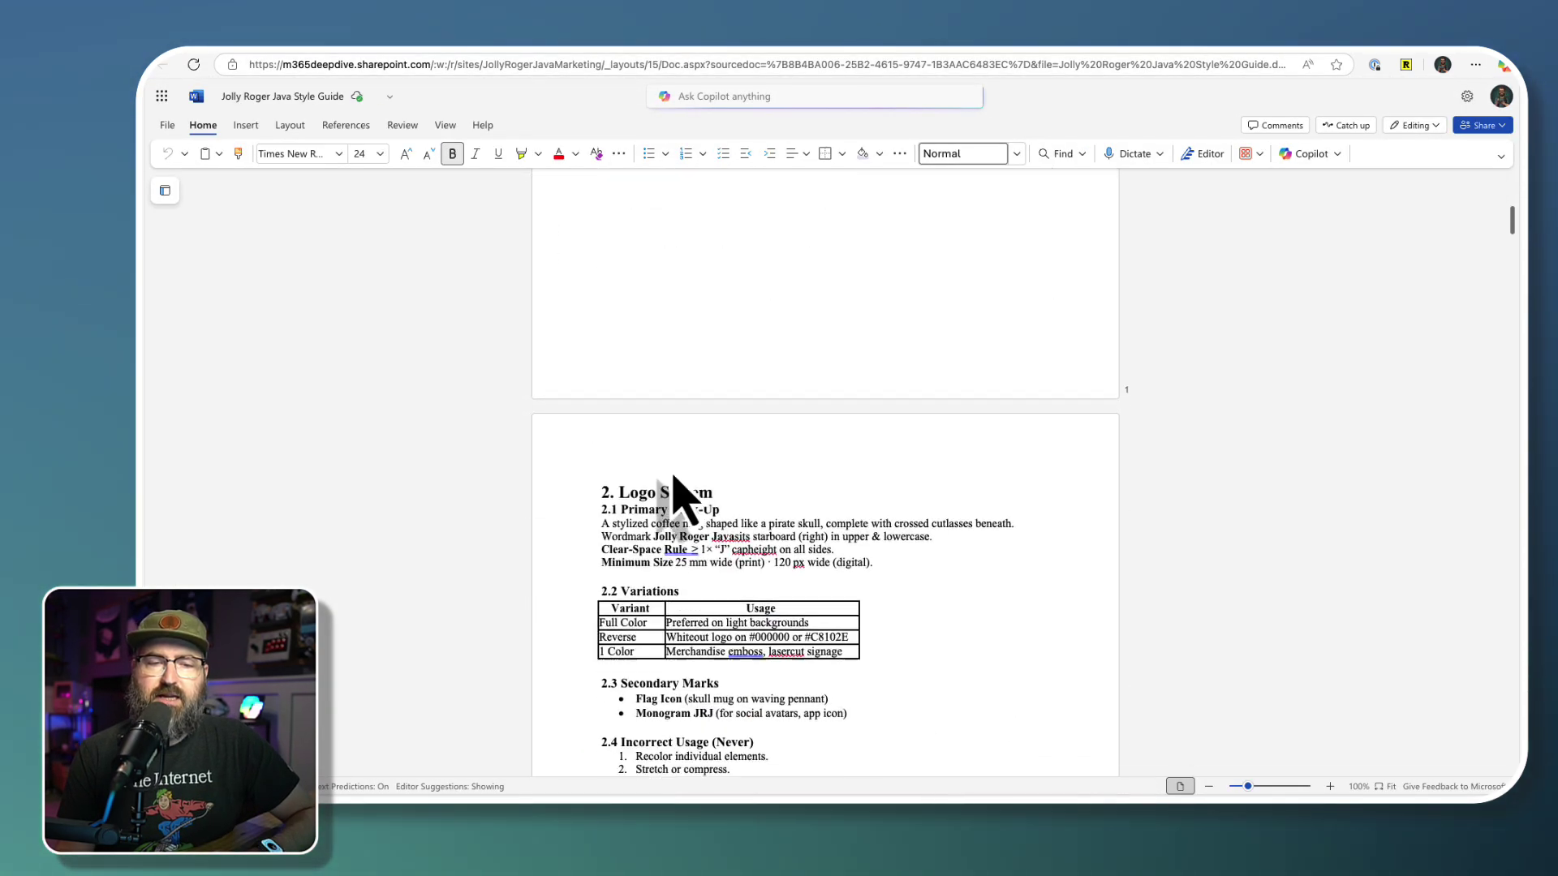
scroll(763, 373, down, 7)
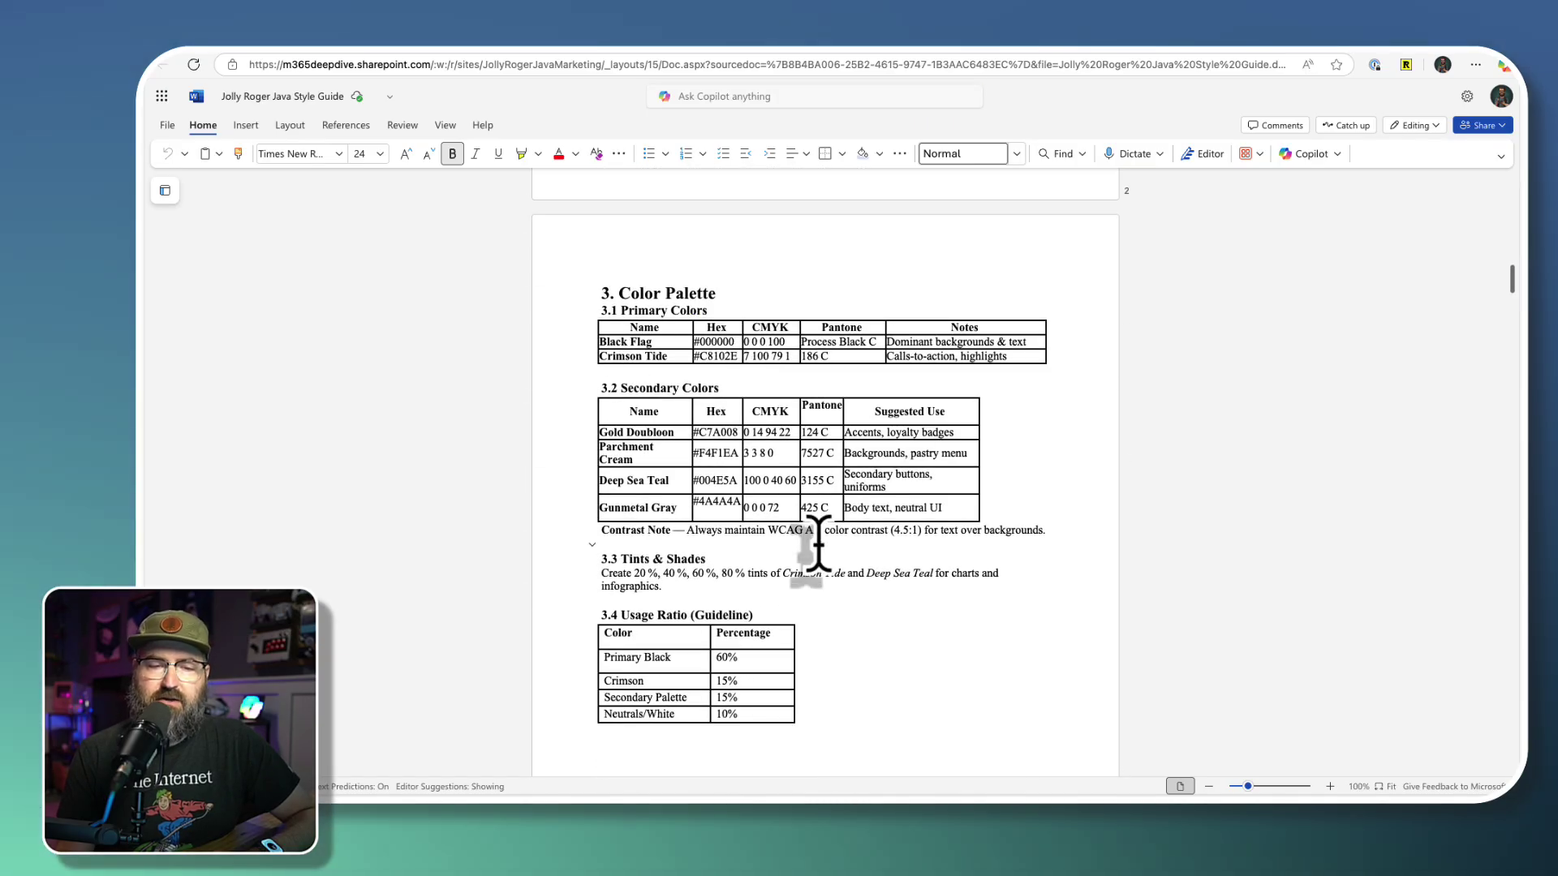
scroll(818, 540, down, 8)
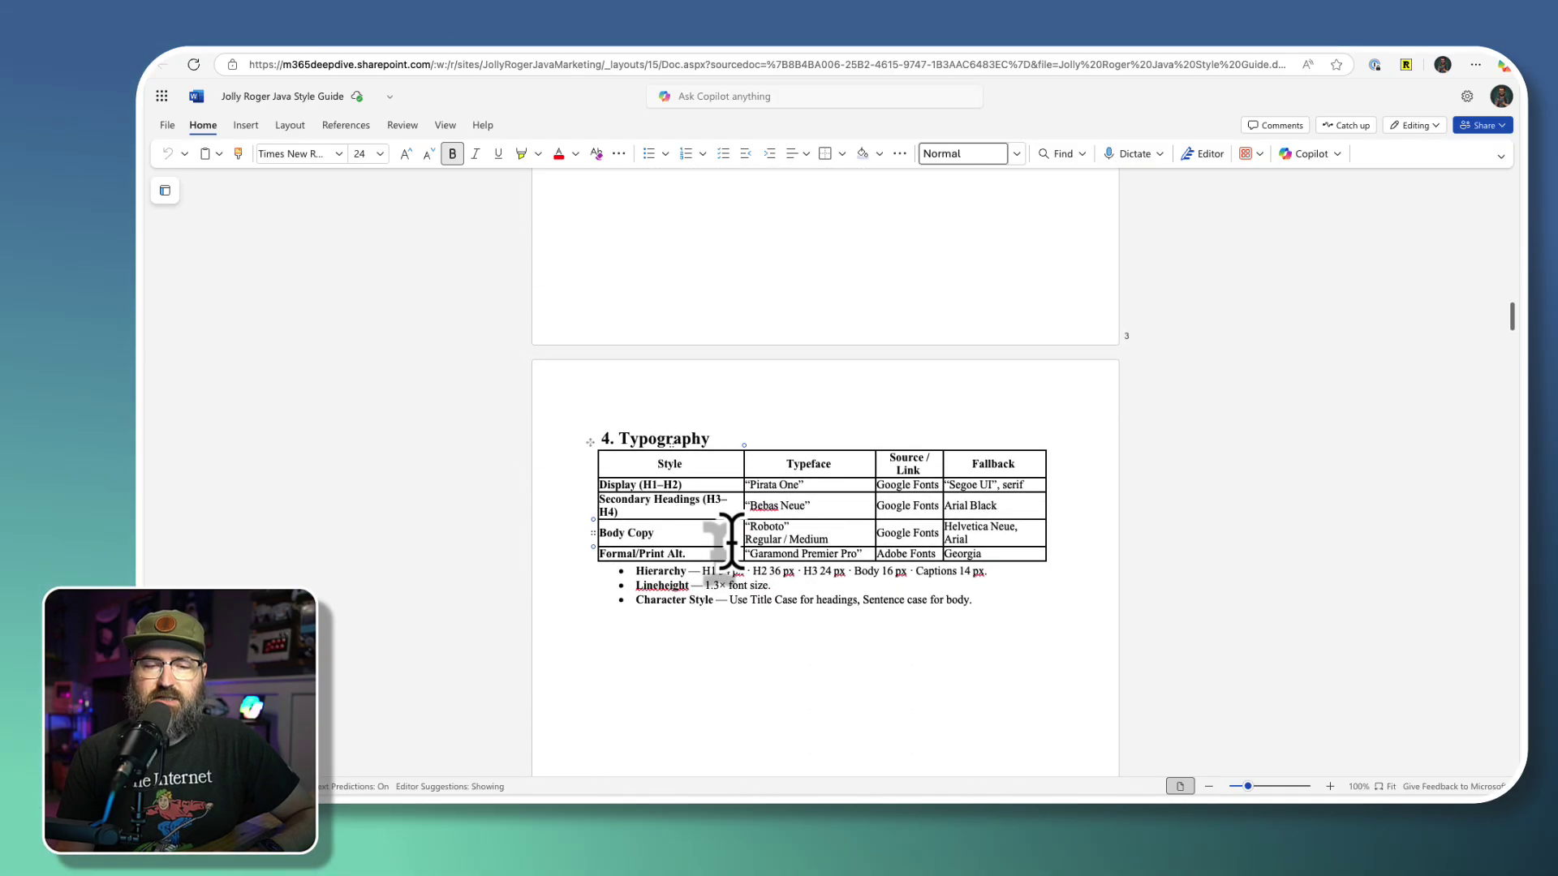
scroll(735, 551, up, 20)
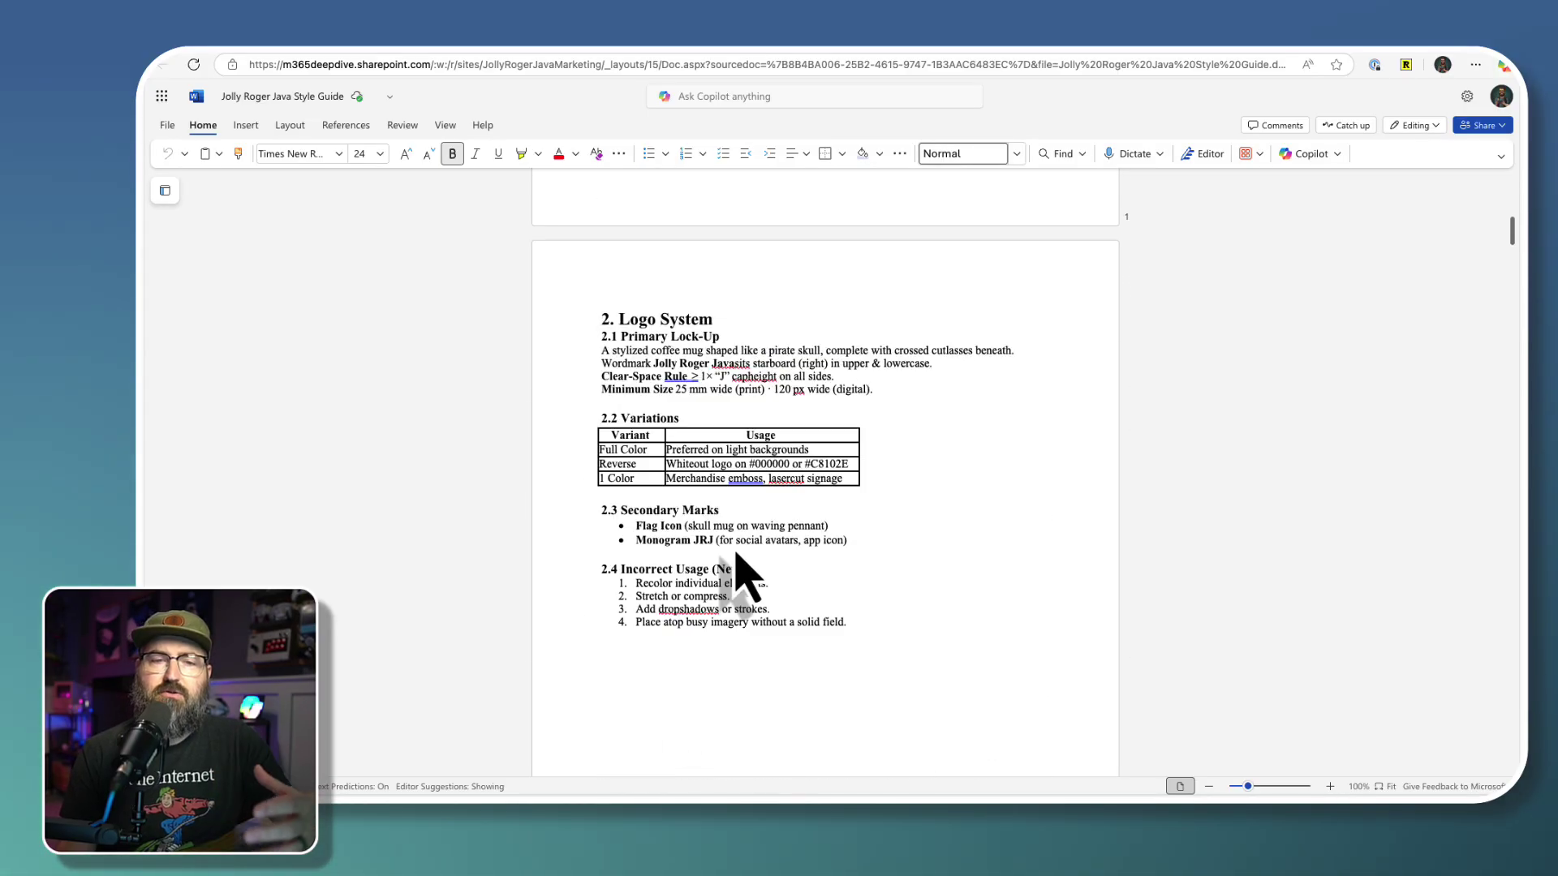
scroll(739, 577, down, 1)
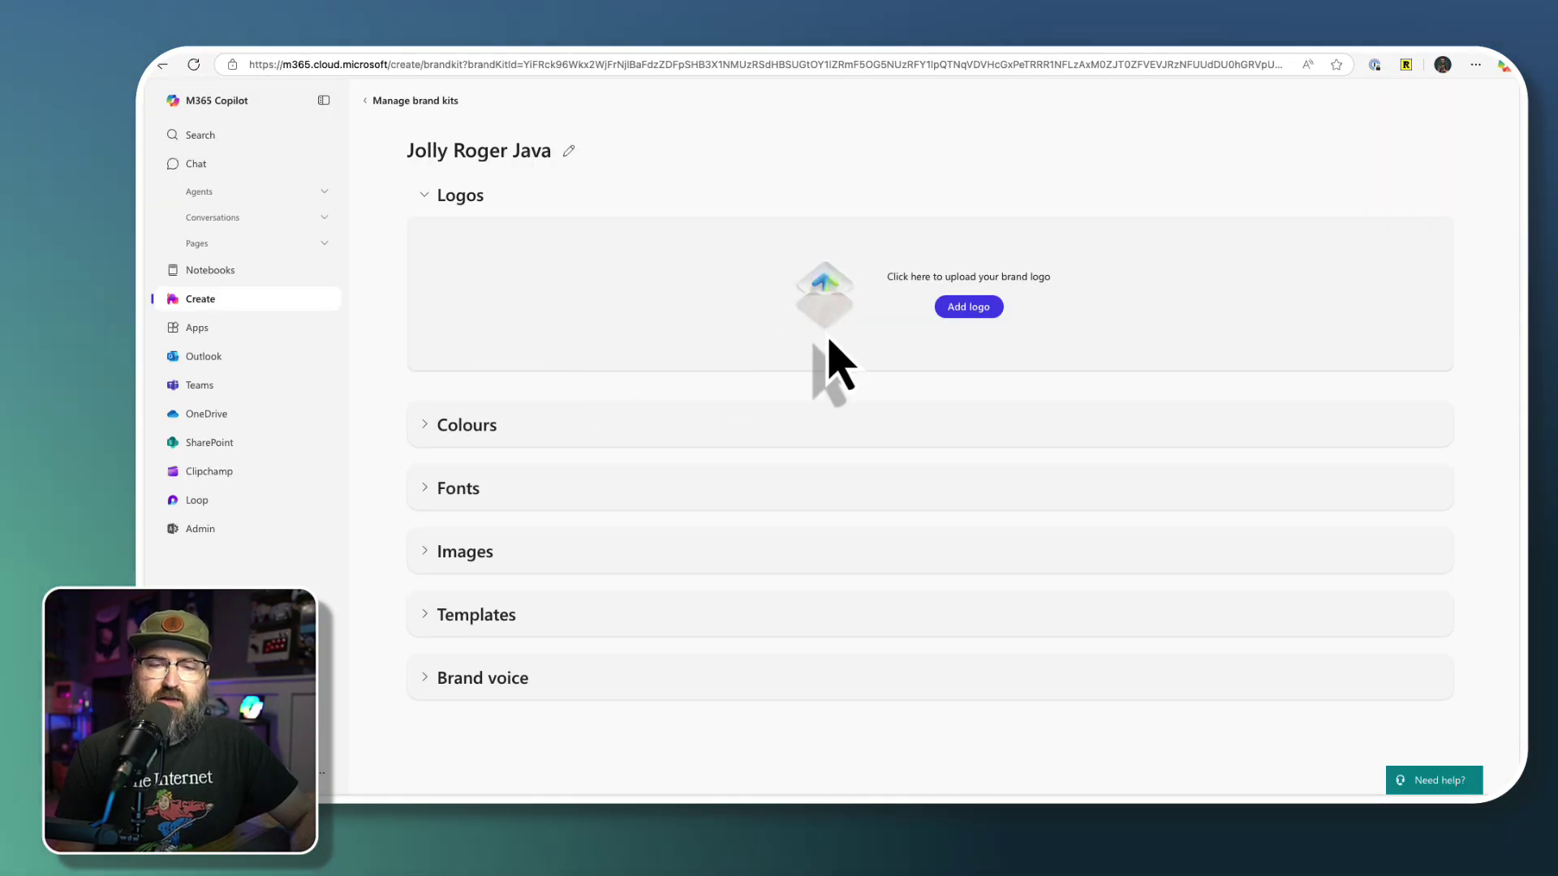
Upload logo_crimson, logo_white_bg and logo from Downloads > Logos into the brand kit.
click(982, 308)
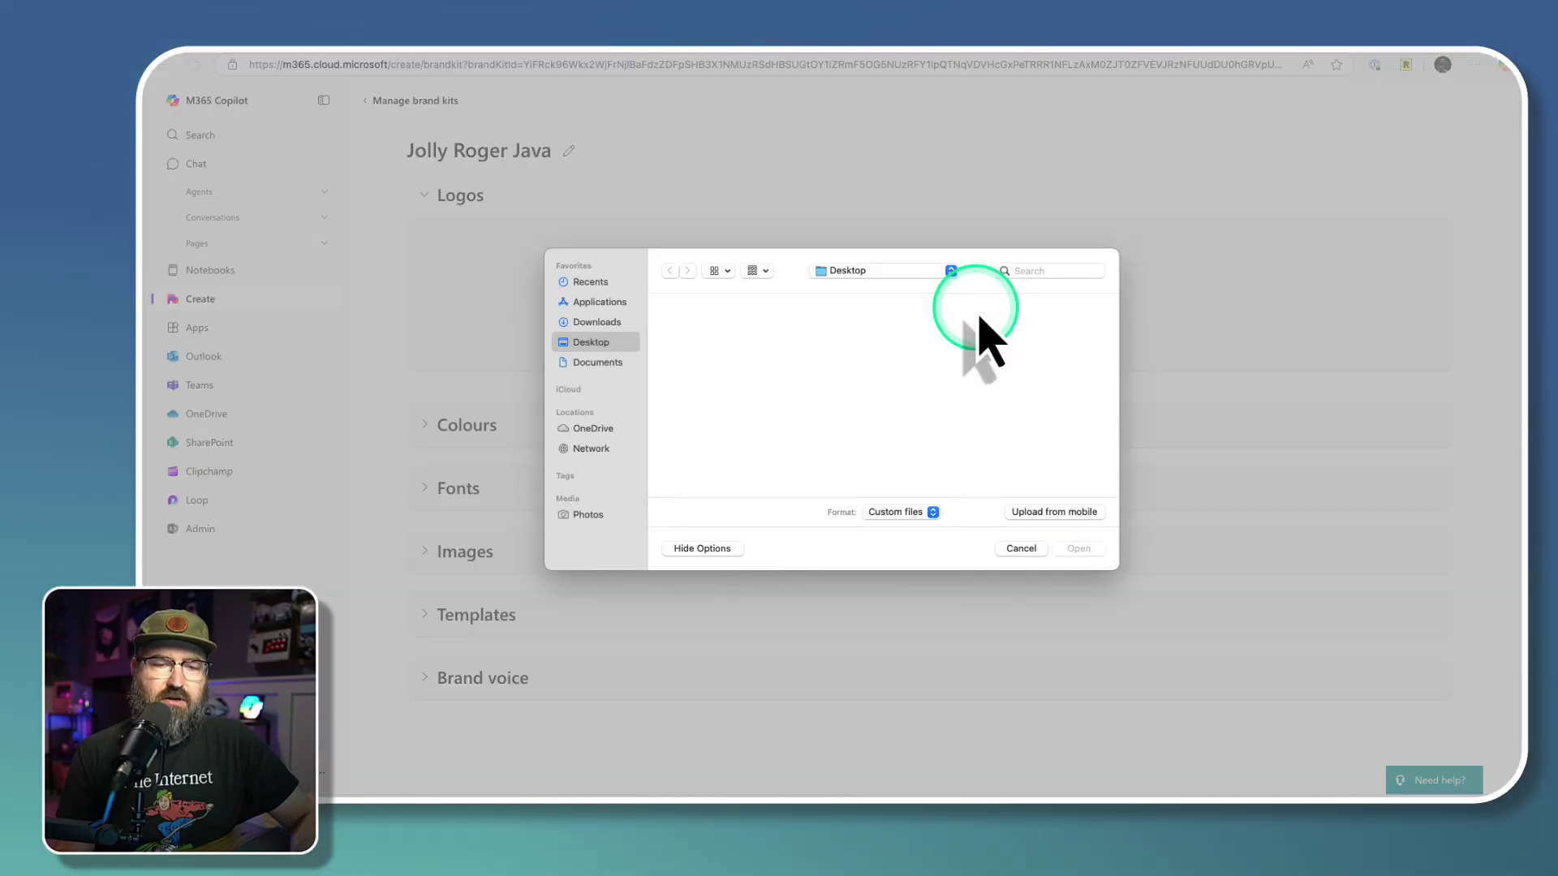
click(596, 323)
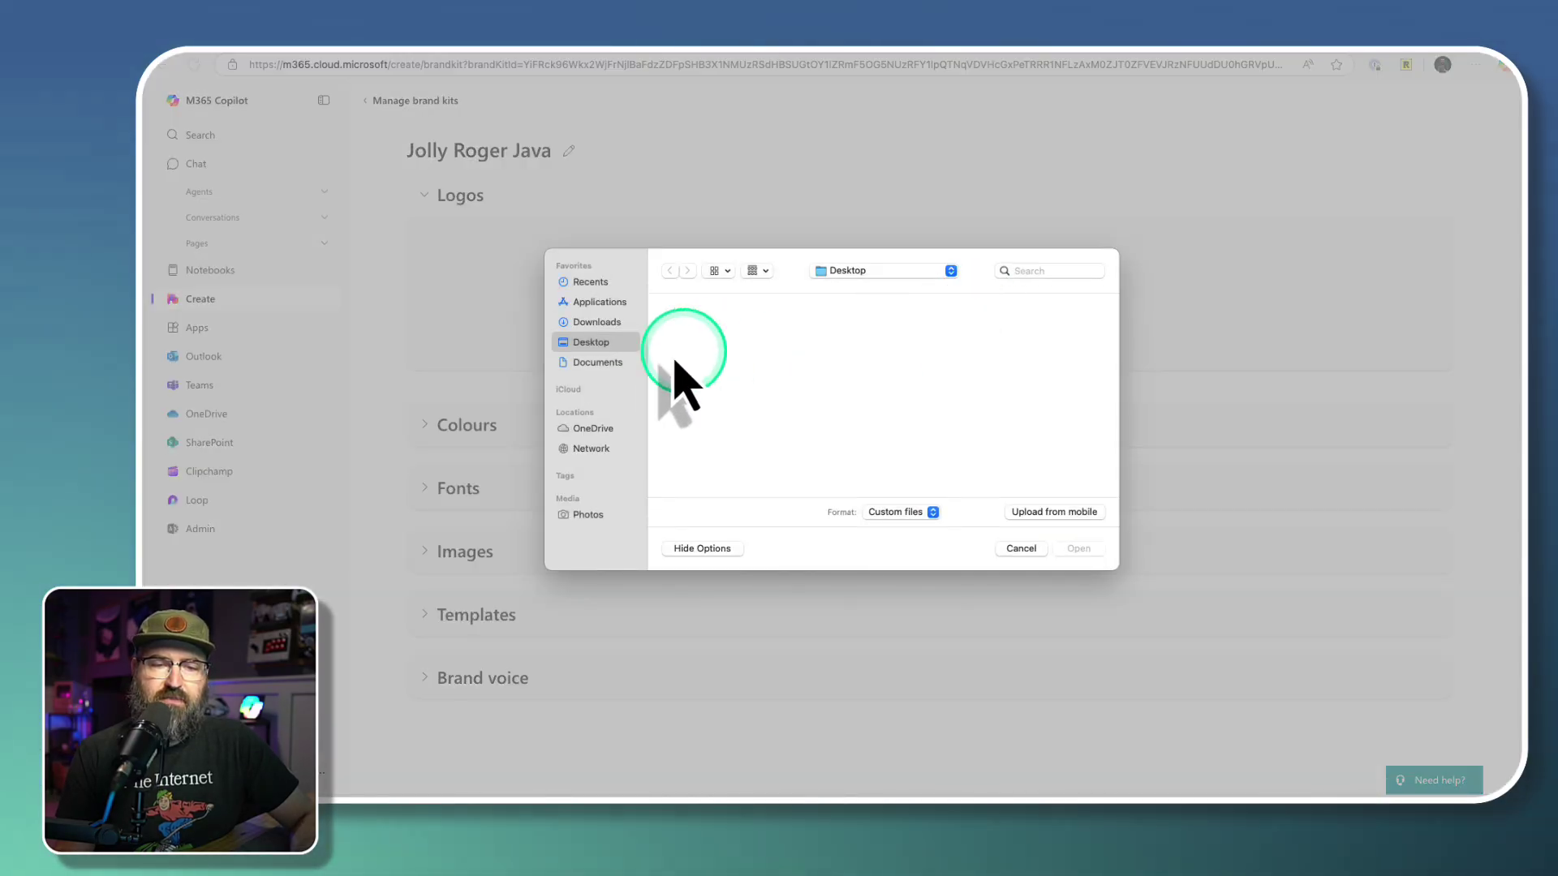
click(693, 341)
double_click(772, 345)
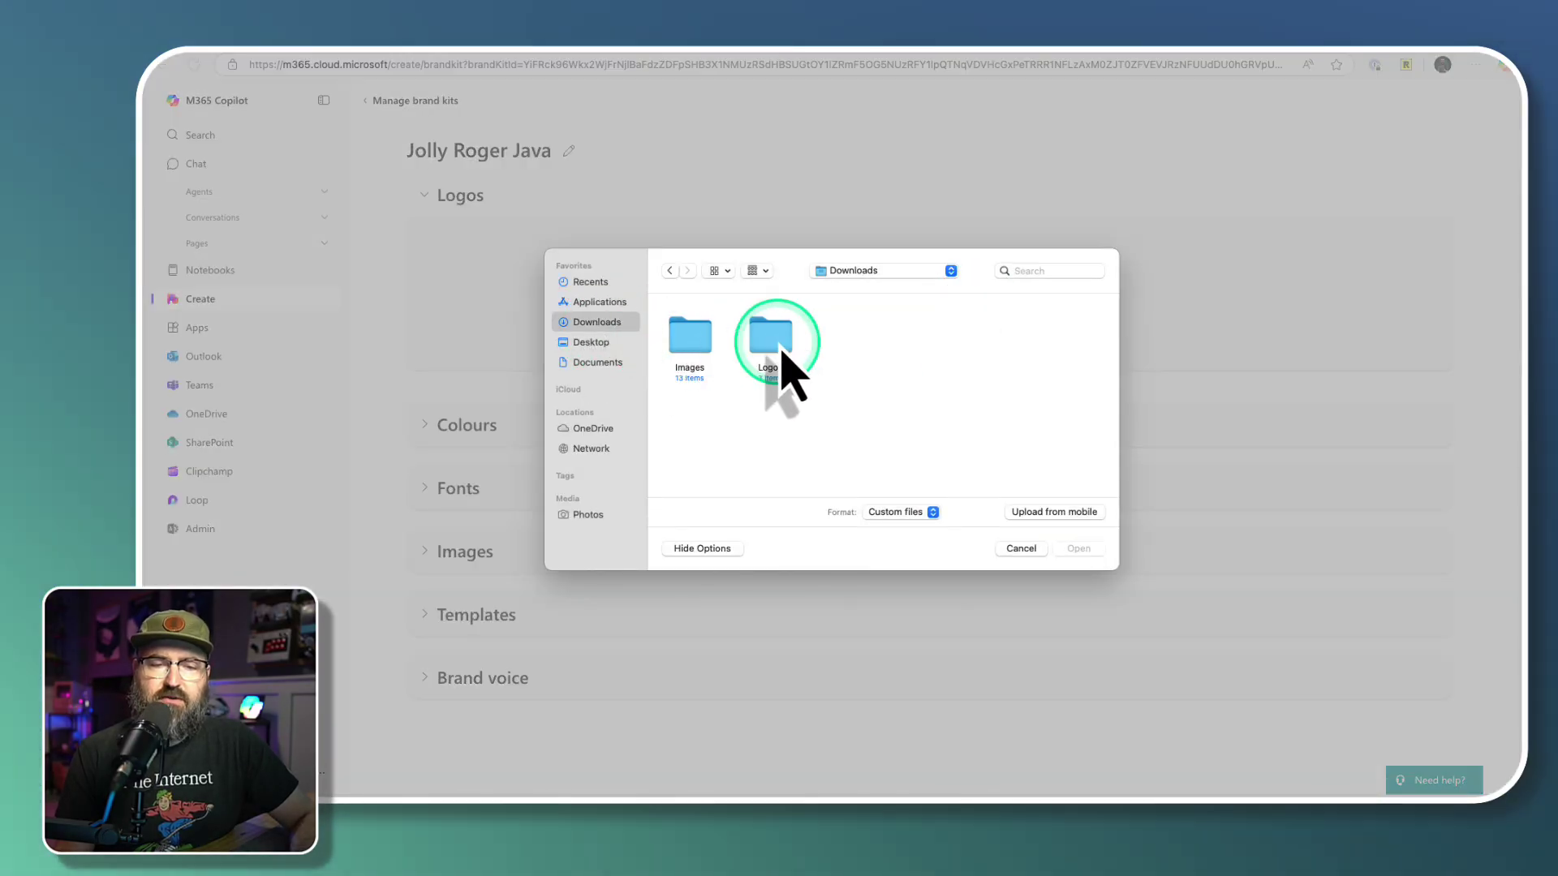
drag(917, 388, 693, 357)
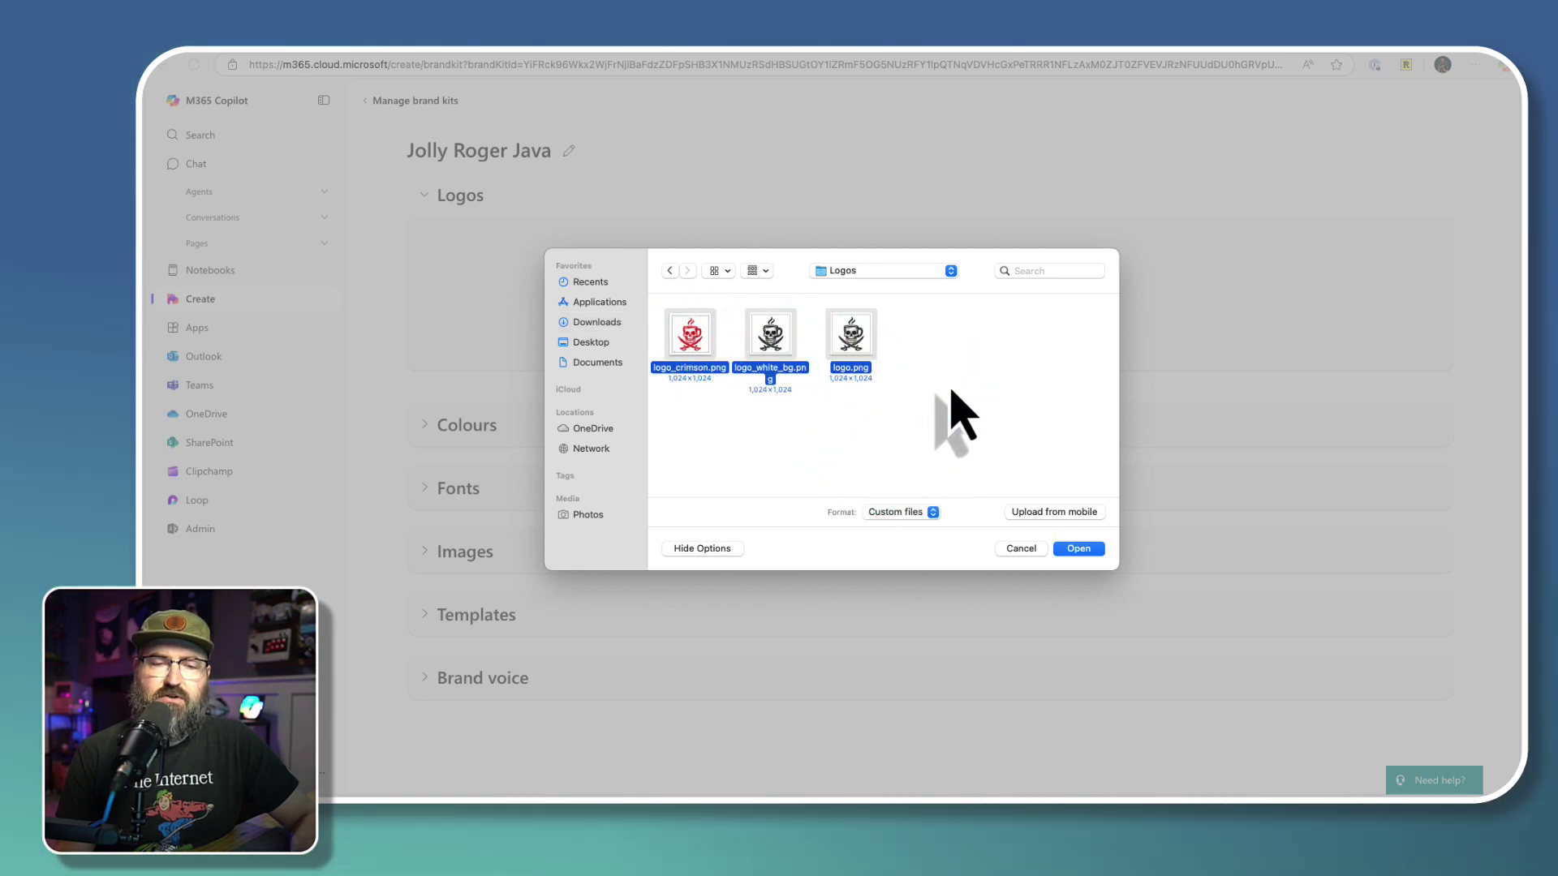
click(1087, 549)
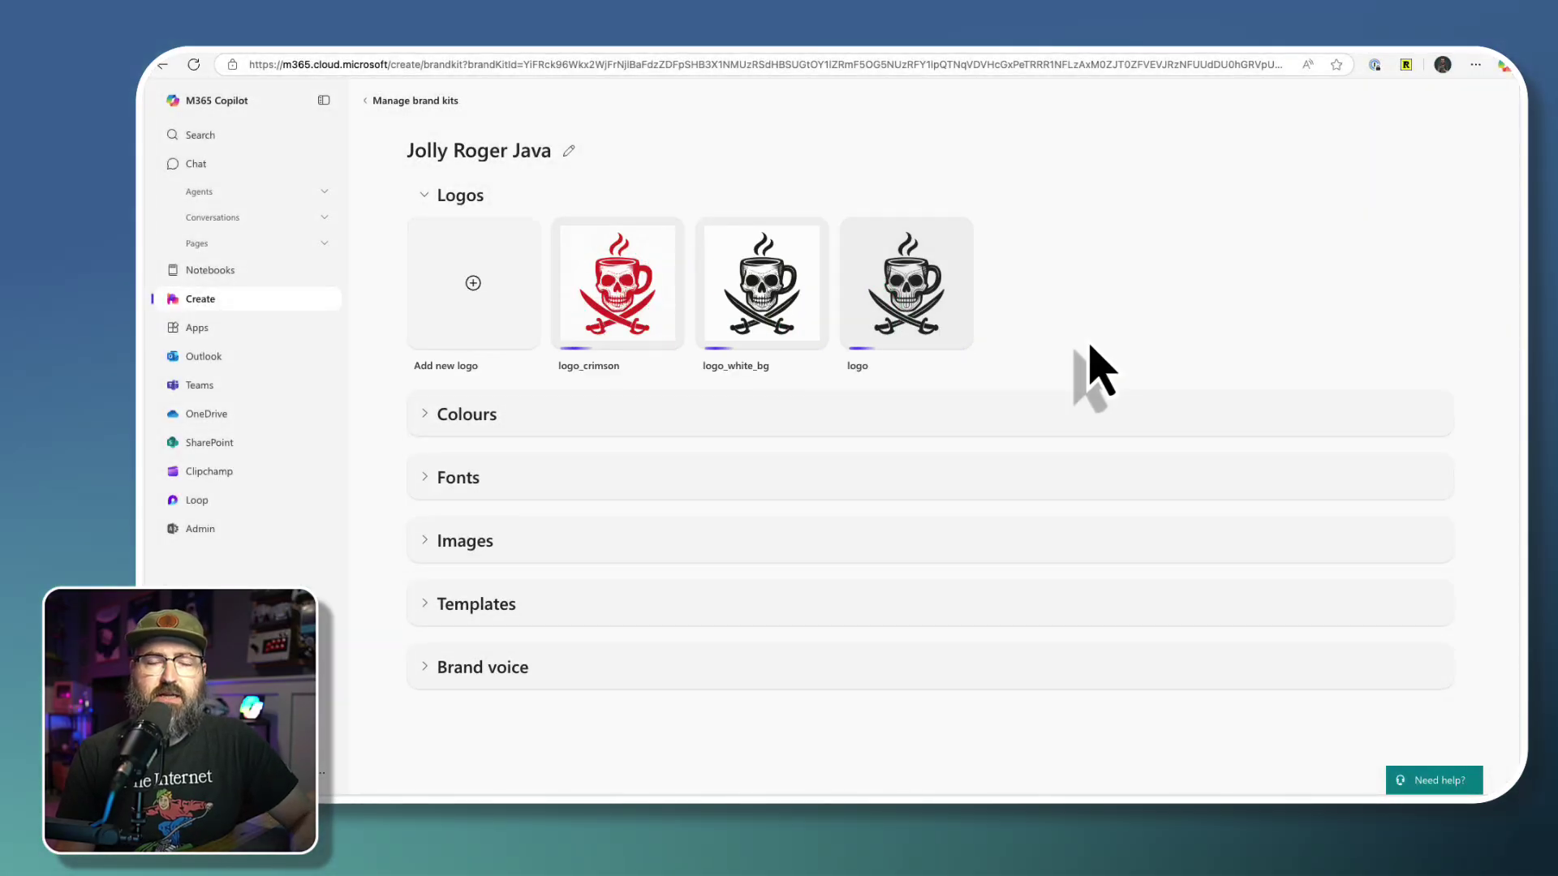
Expand the brand kit's Colours section and dismiss the feedback survey.
click(442, 426)
scroll(443, 442, down, 1)
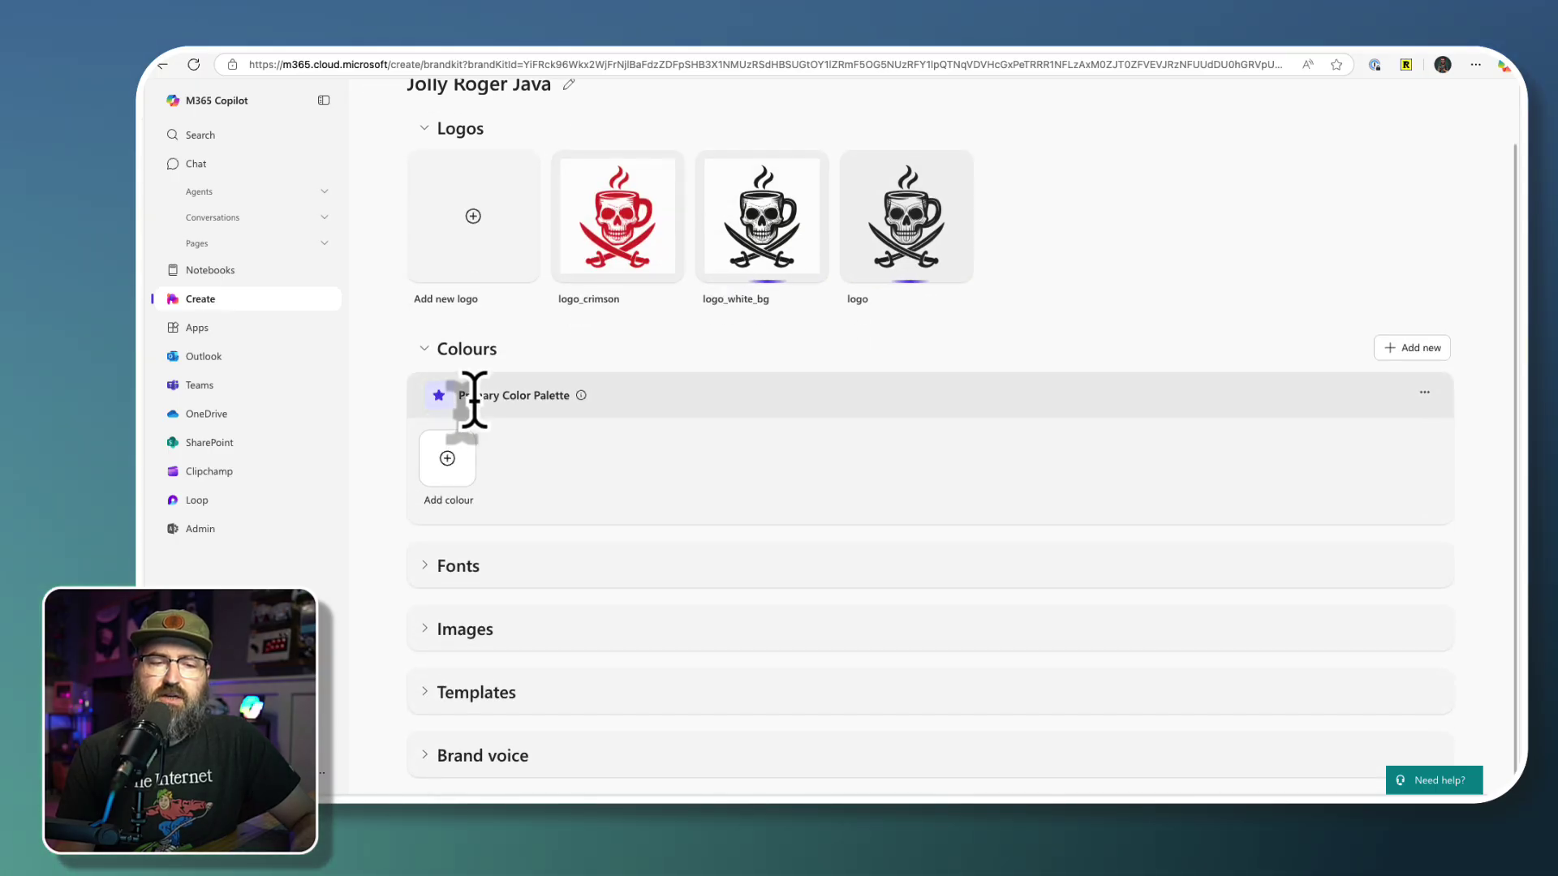
click(1412, 348)
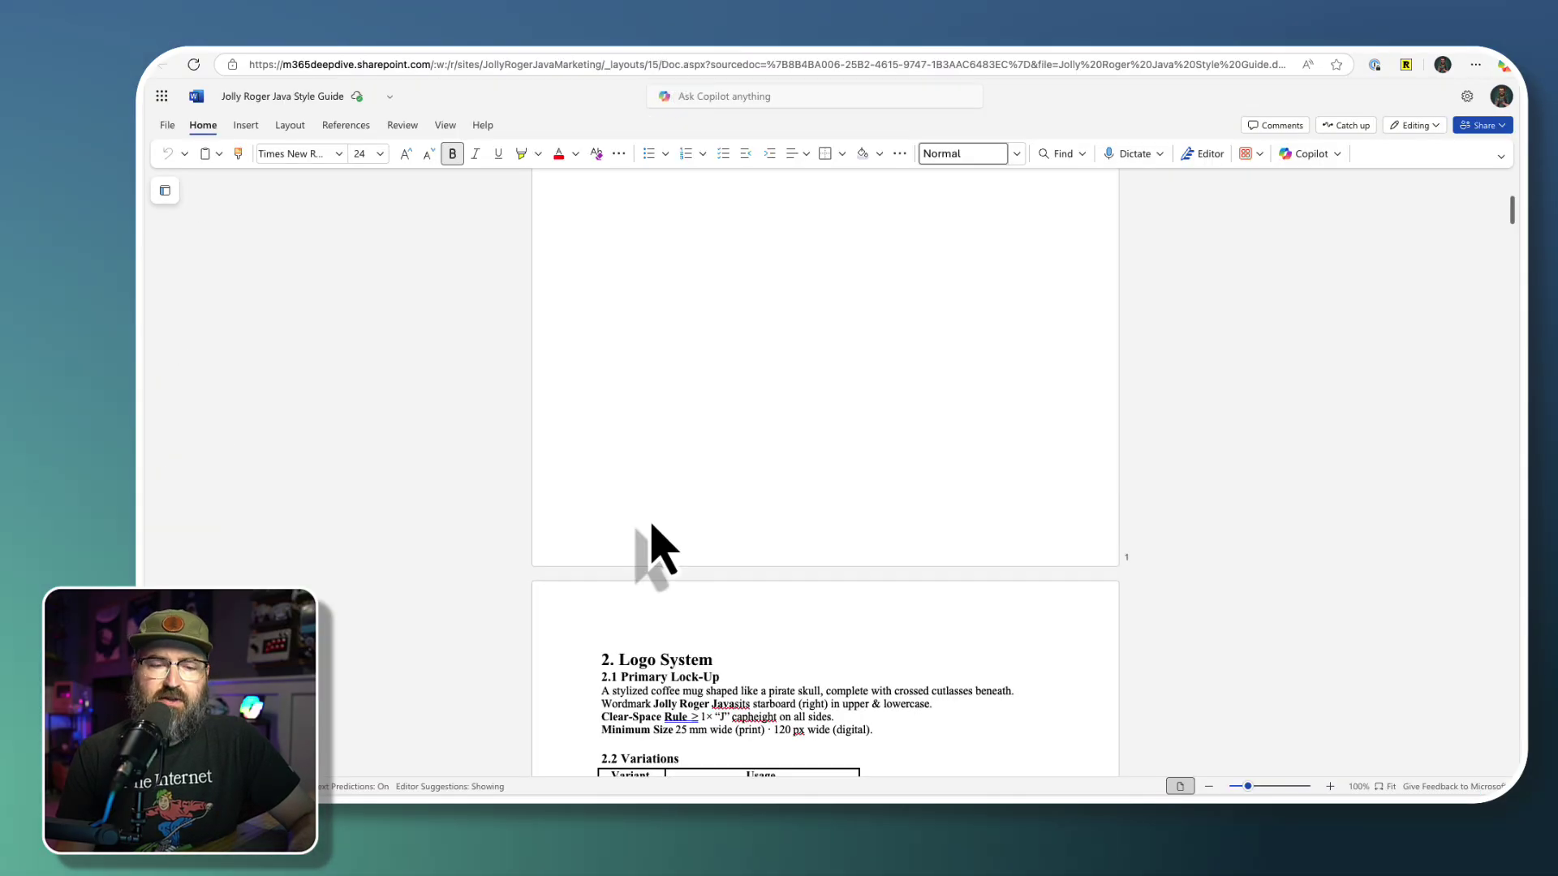
scroll(659, 560, down, 2)
scroll(661, 589, up, 5)
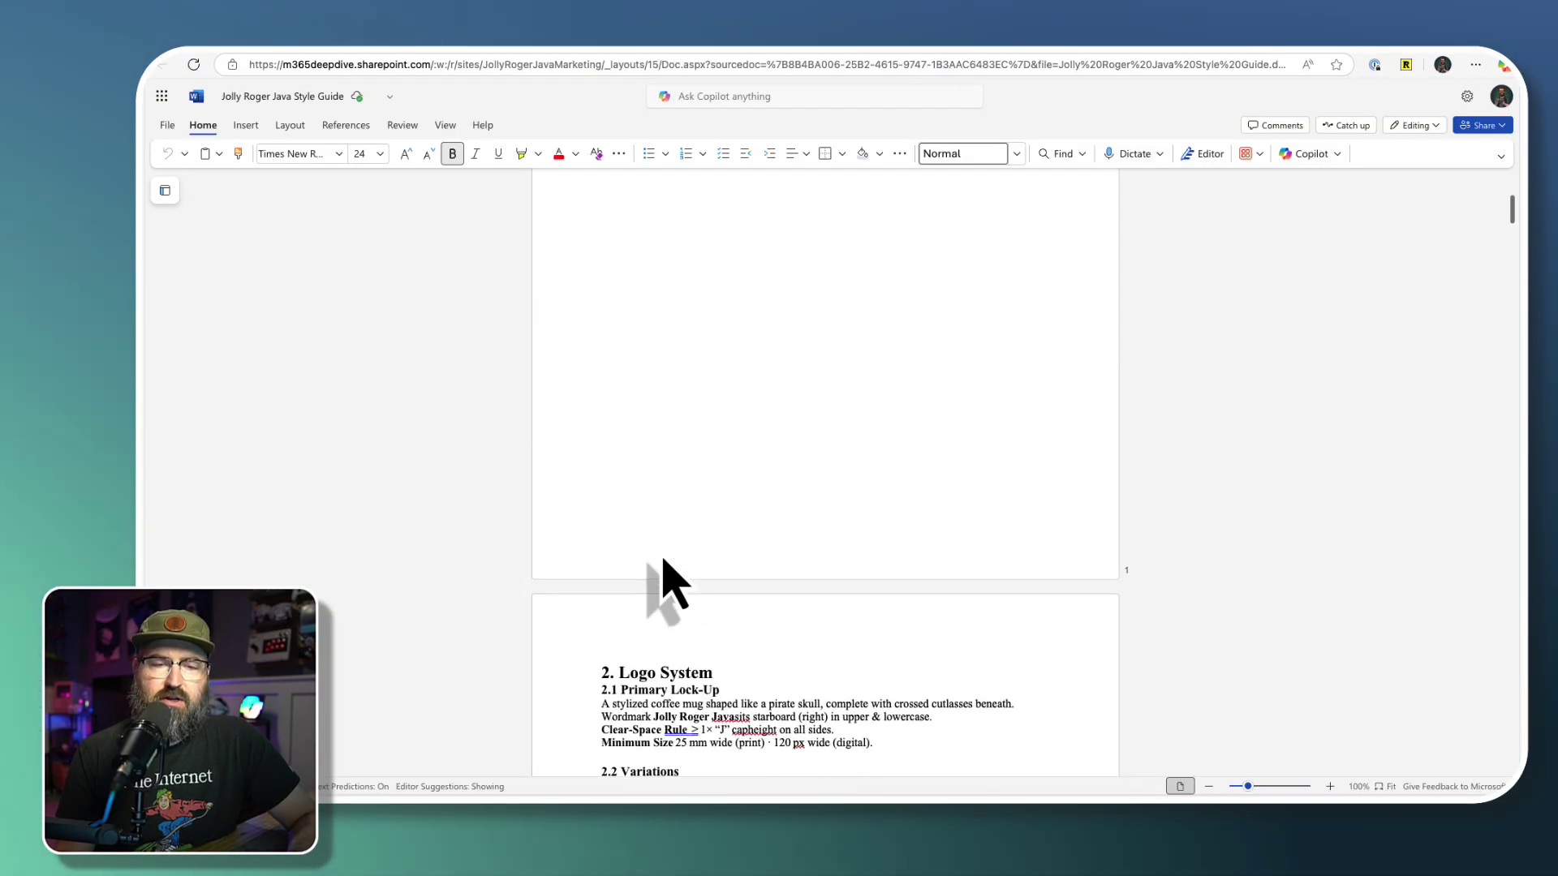
scroll(663, 584, down, 6)
scroll(661, 572, down, 8)
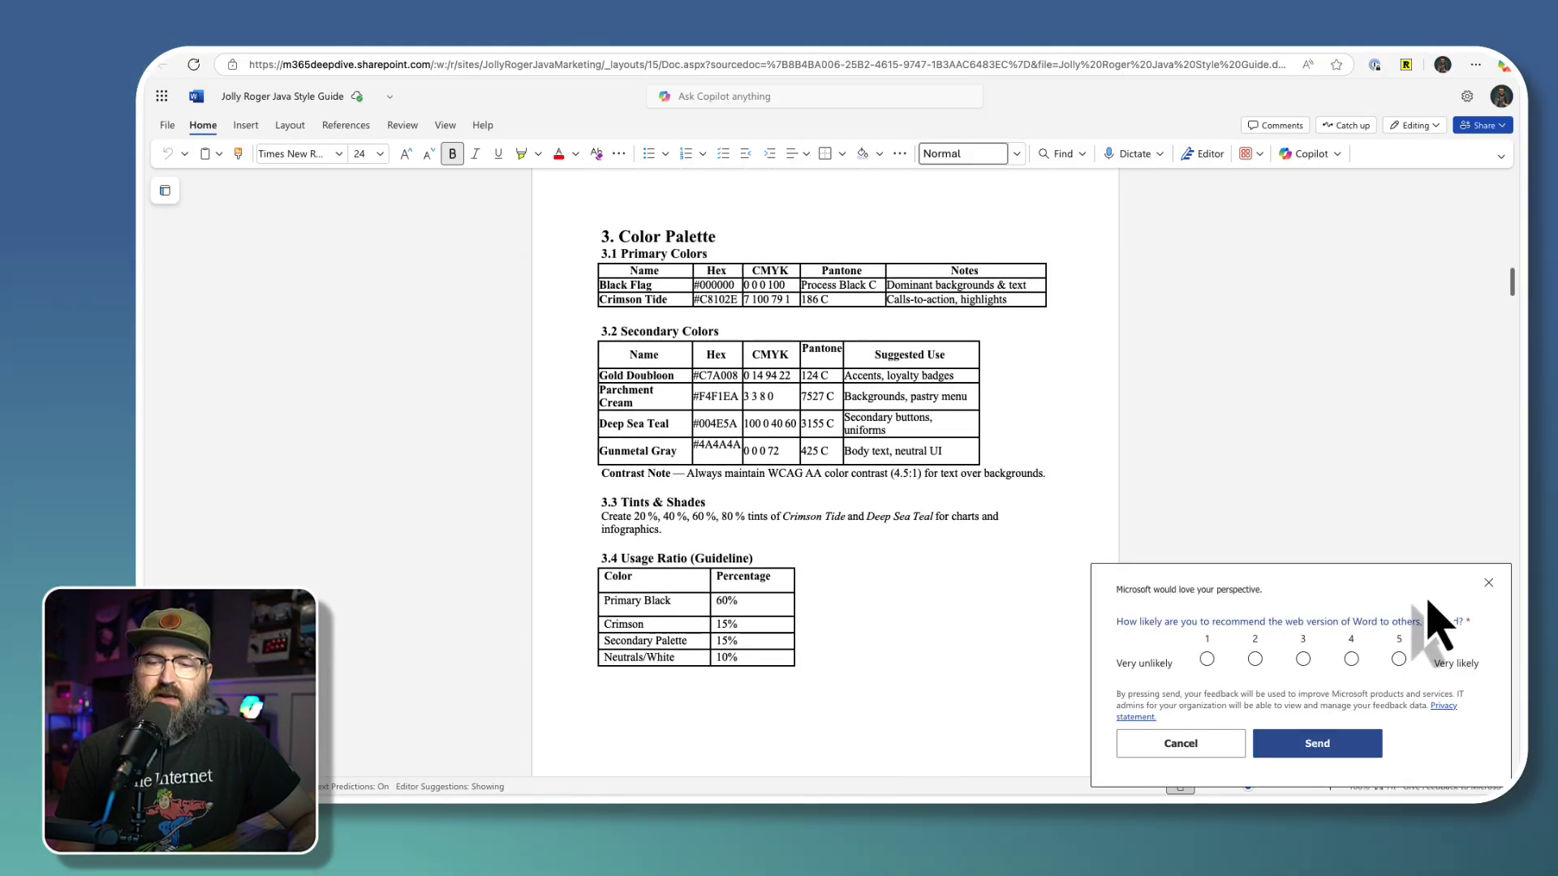
click(1488, 582)
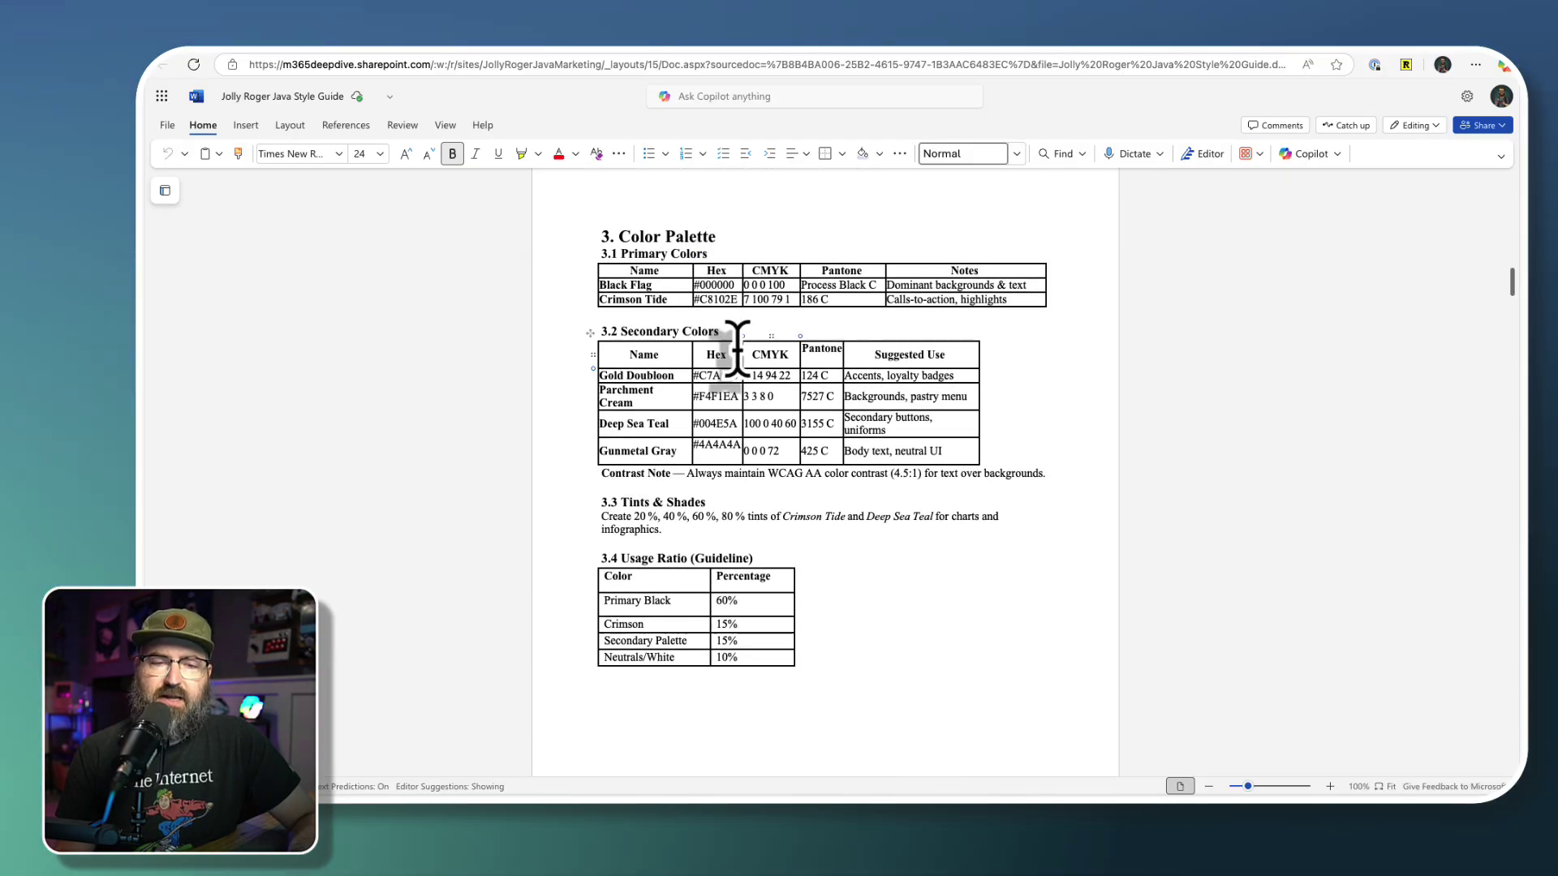
Add black 000000 and crimson C8102E from the style guide to the primary palette.
double_click(715, 285)
key(ctrl+c)
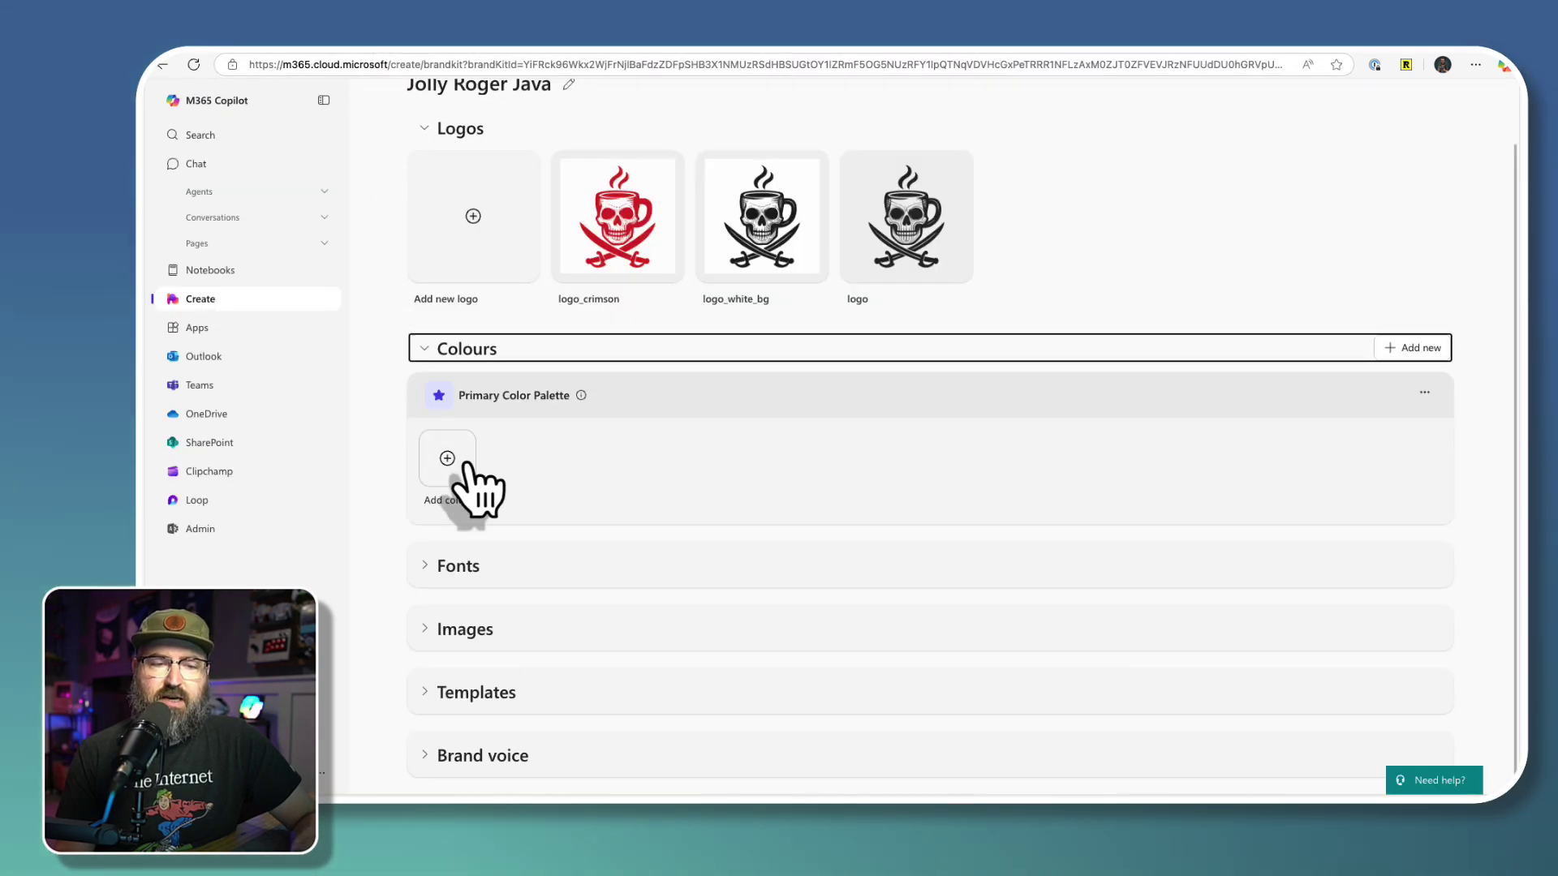
click(466, 466)
click(630, 306)
key(ctrl+v)
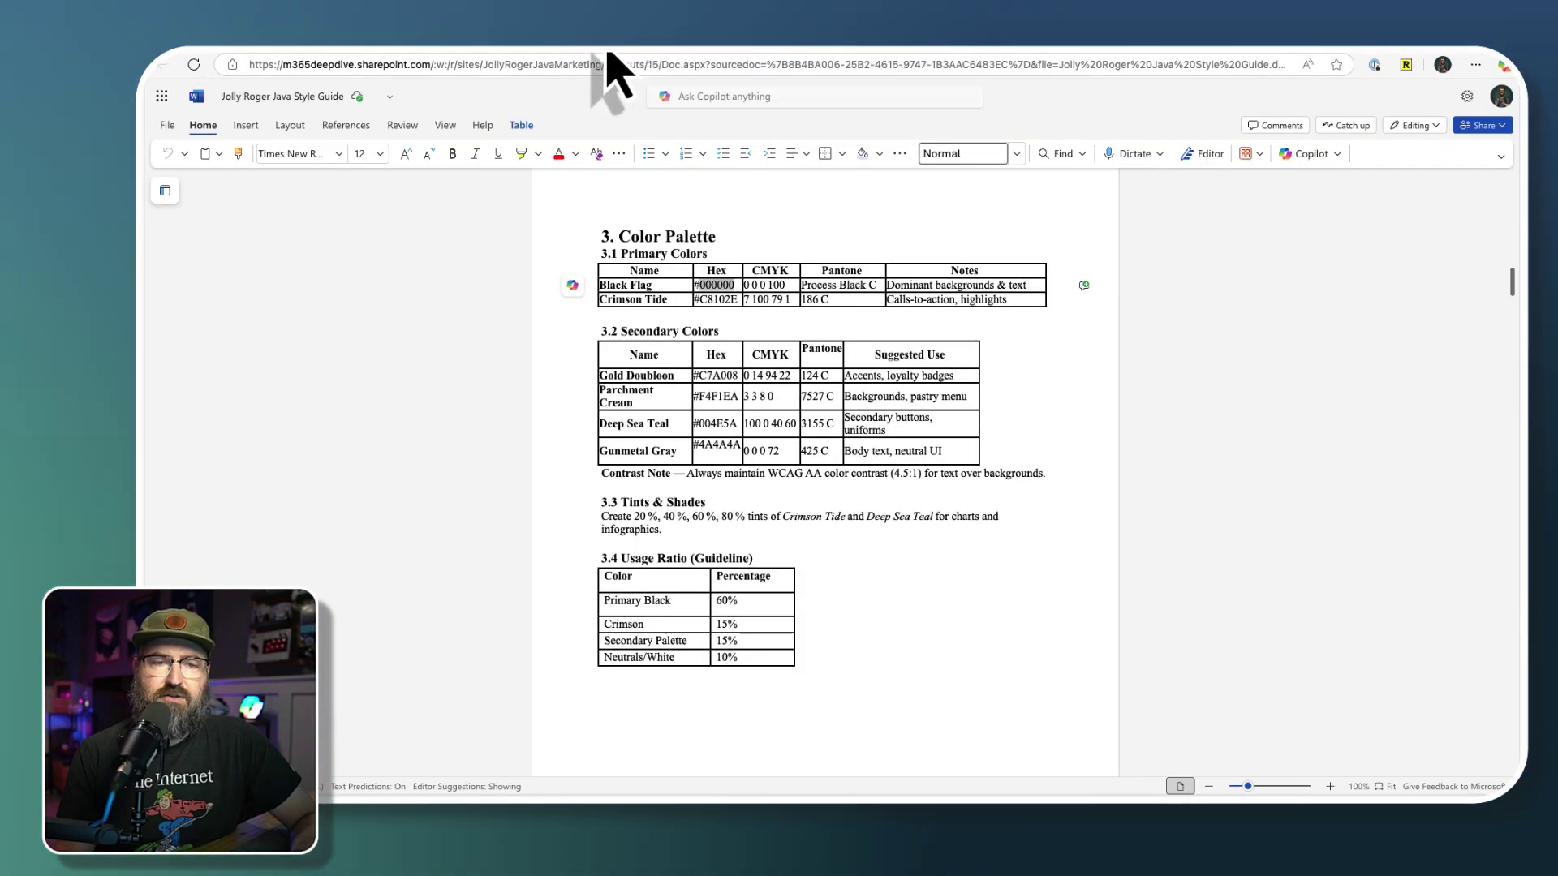
double_click(715, 299)
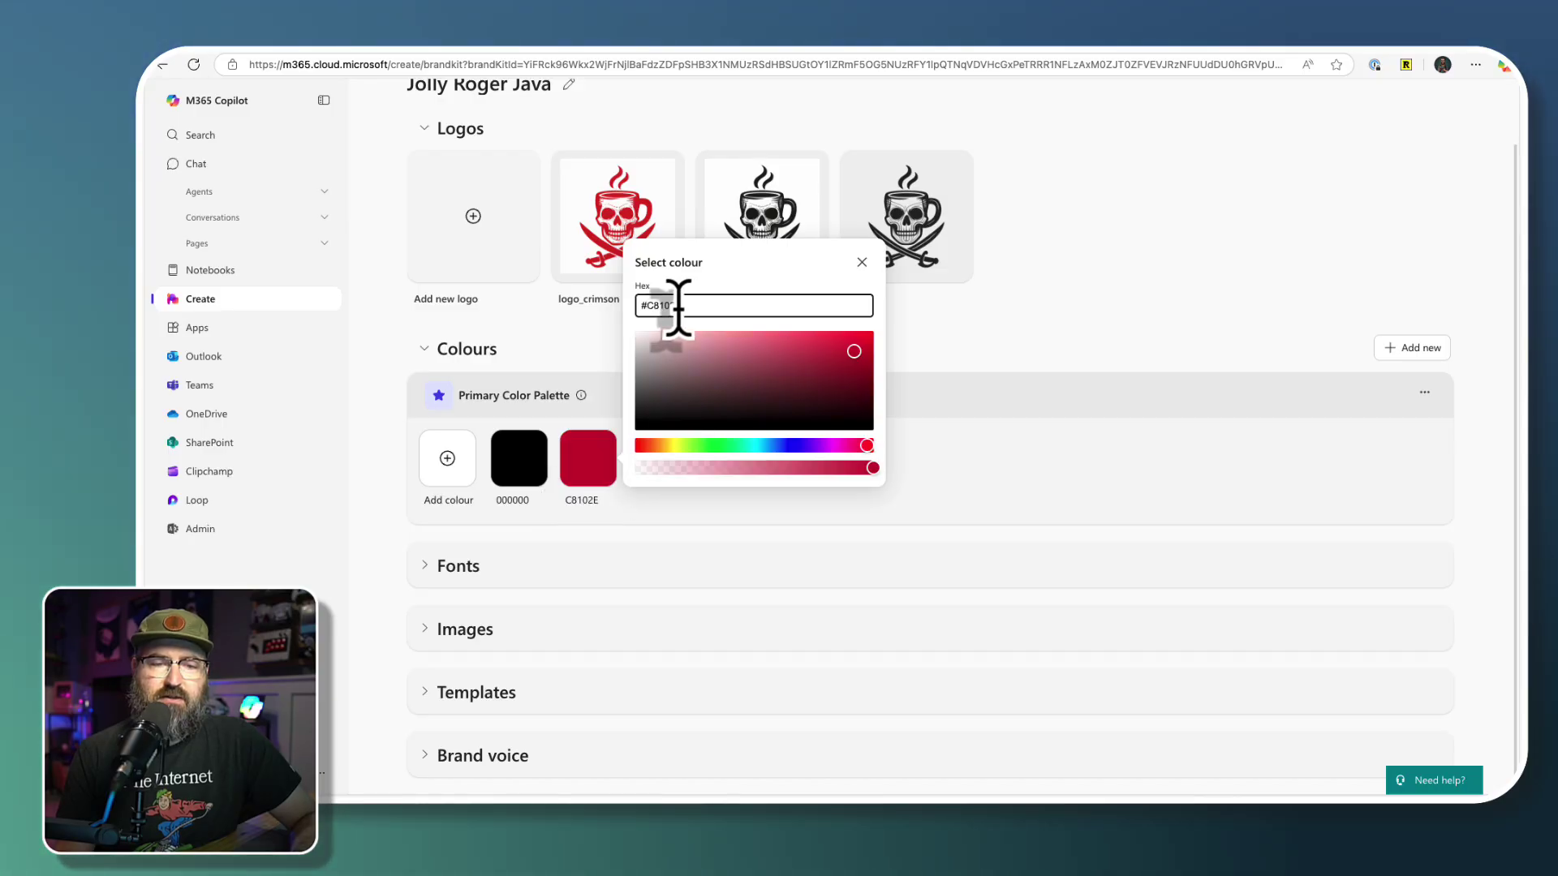
click(447, 458)
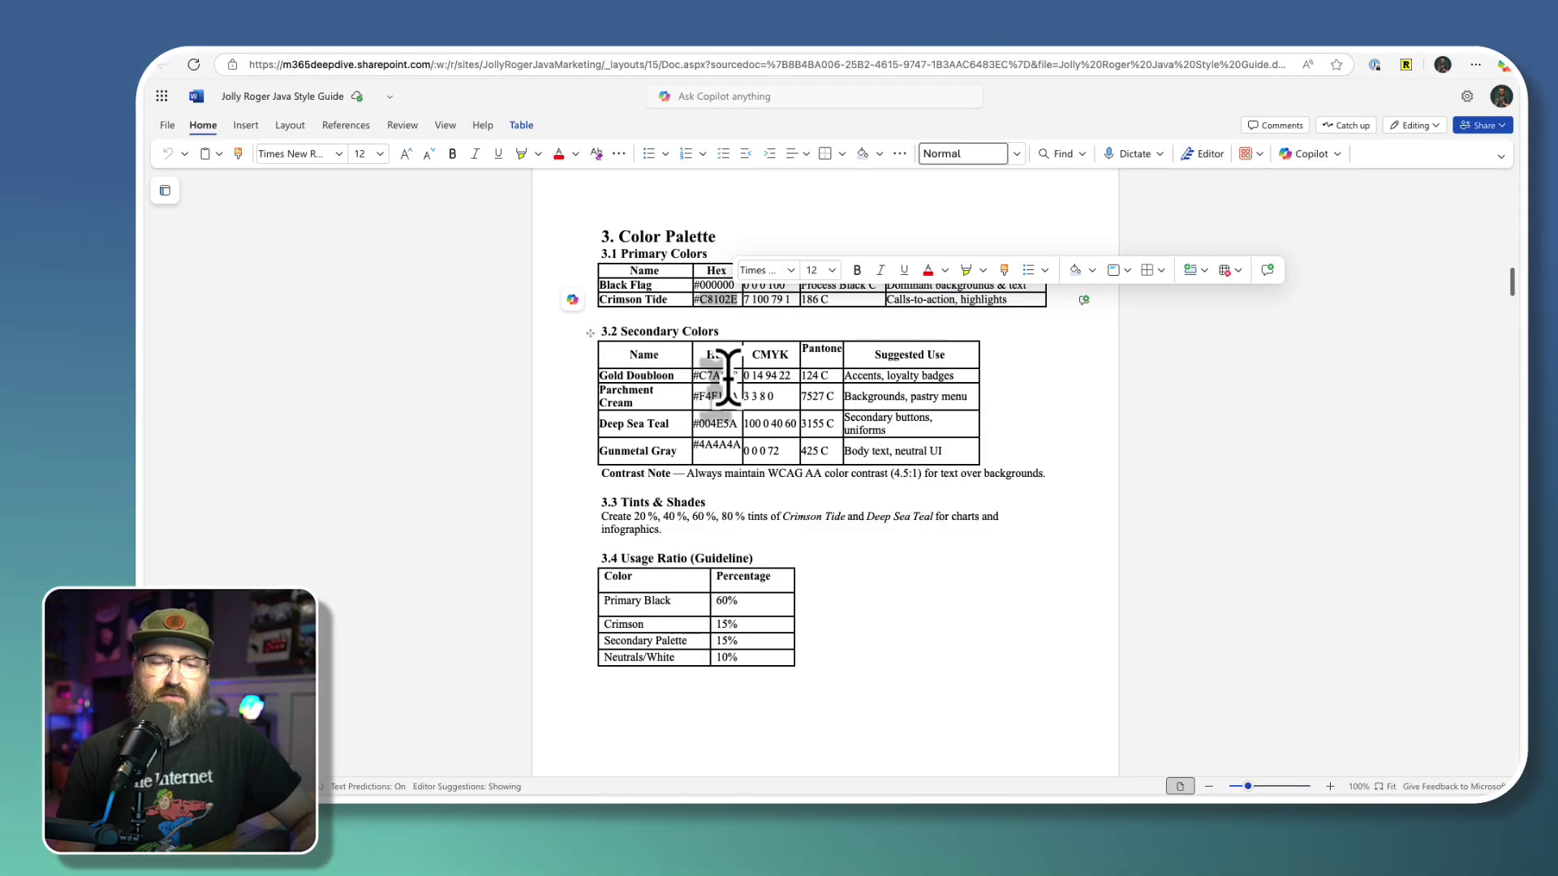
double_click(728, 375)
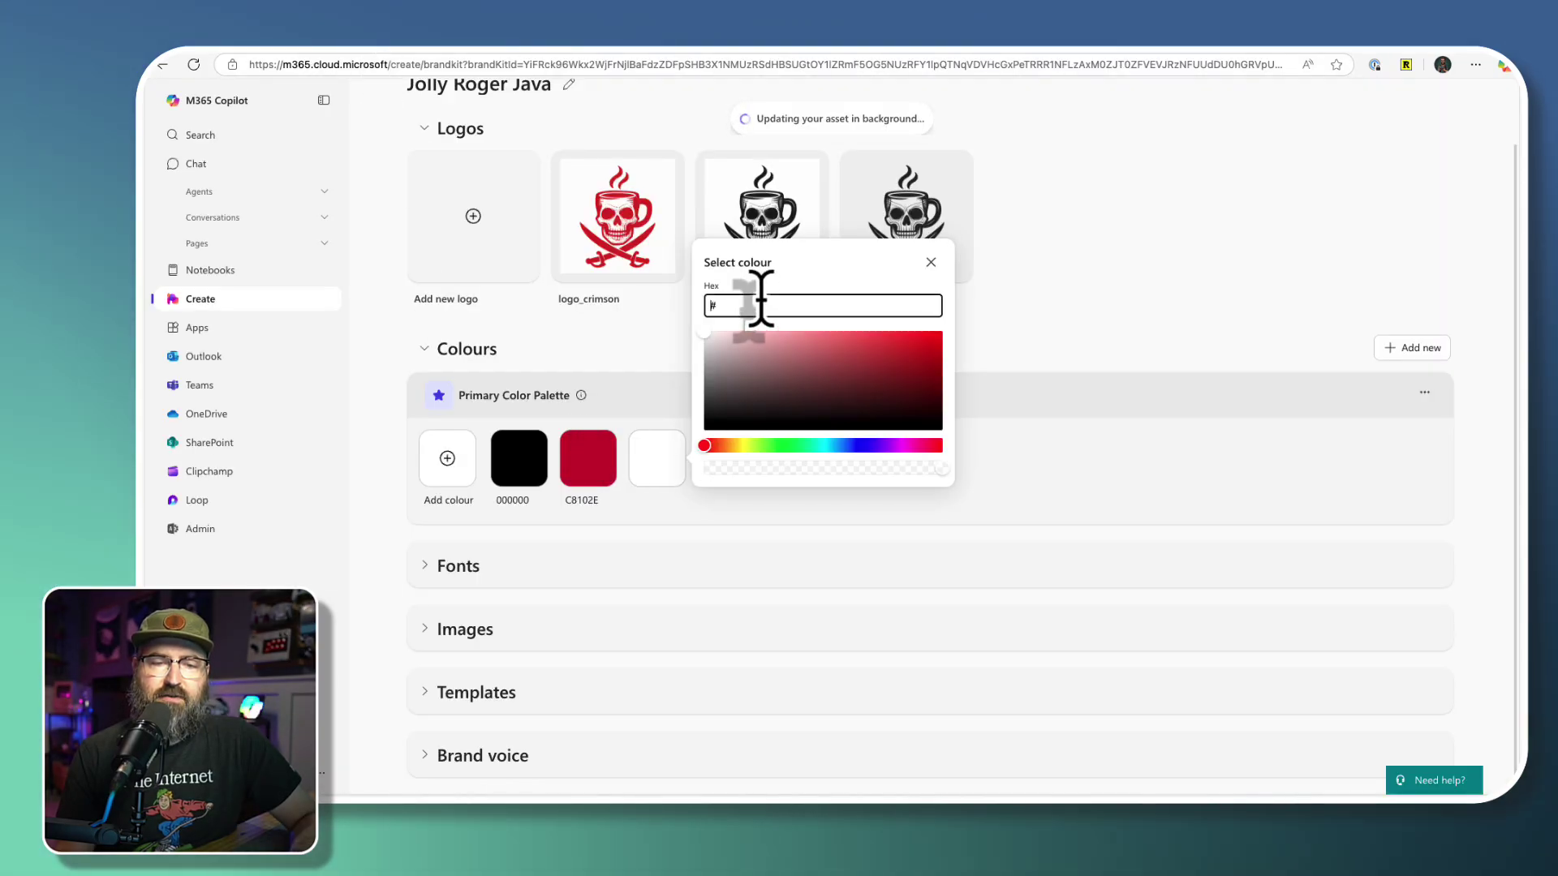
Add gold C7A008 and cream F4F1EA to the primary palette.
text(C7A008)
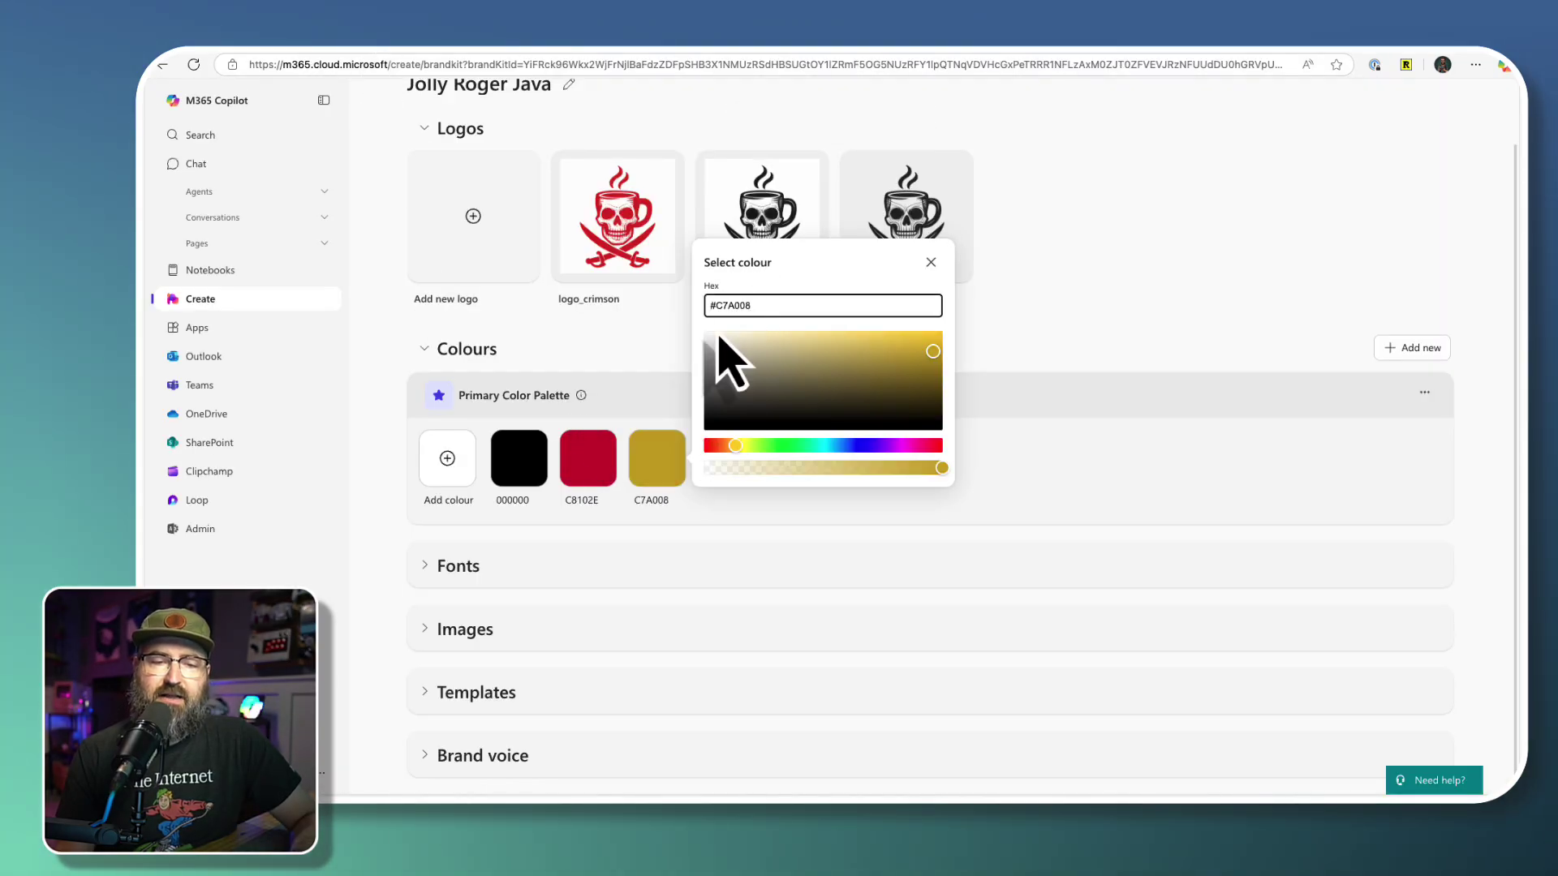
click(432, 477)
key(ctrl+Tab)
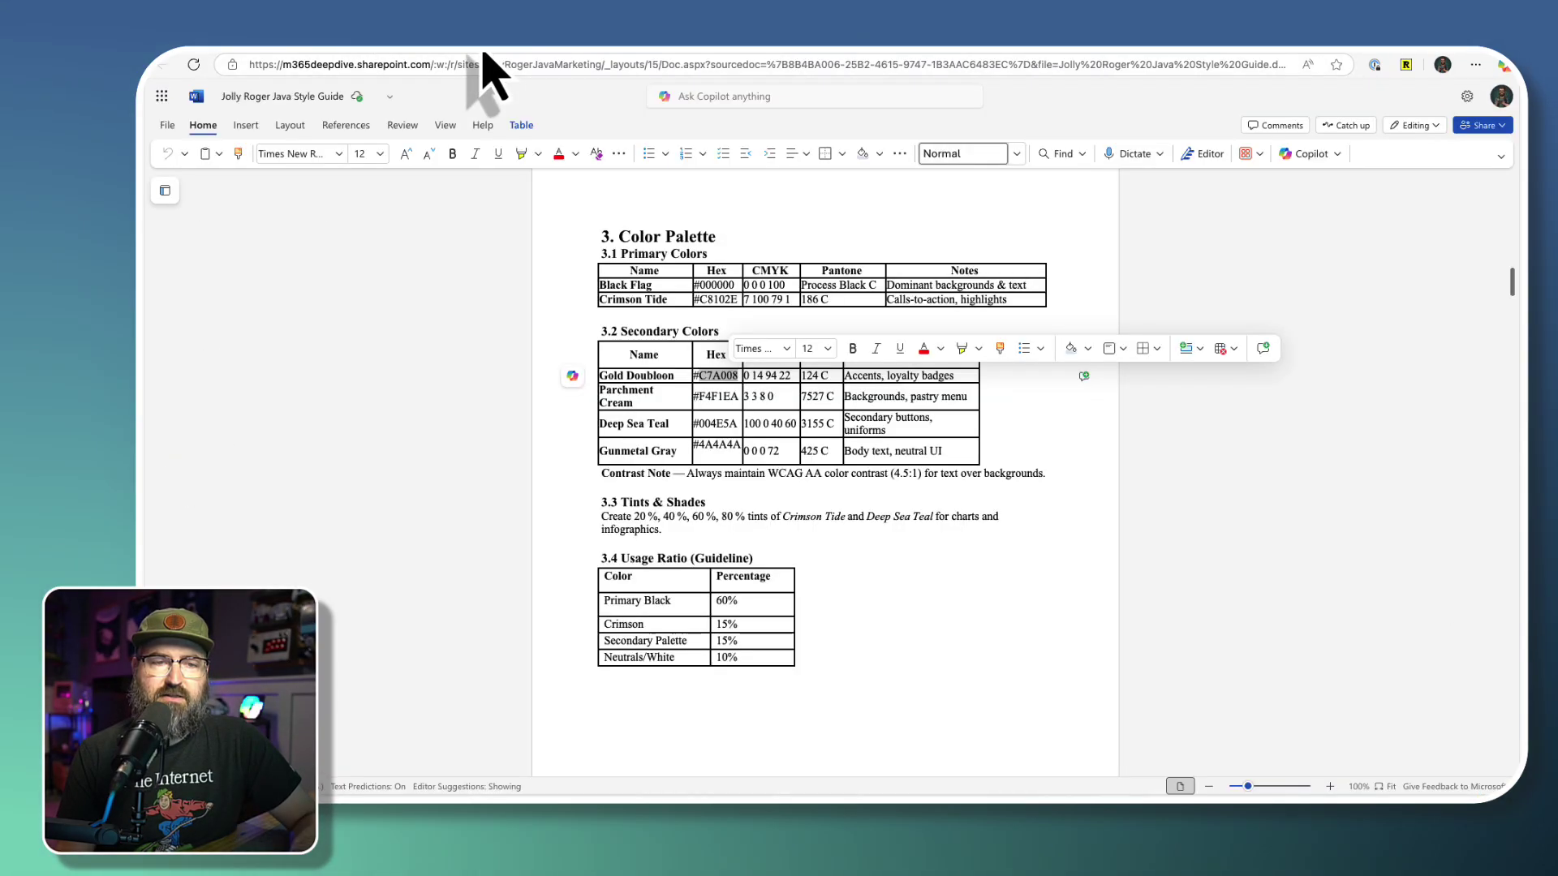
double_click(733, 396)
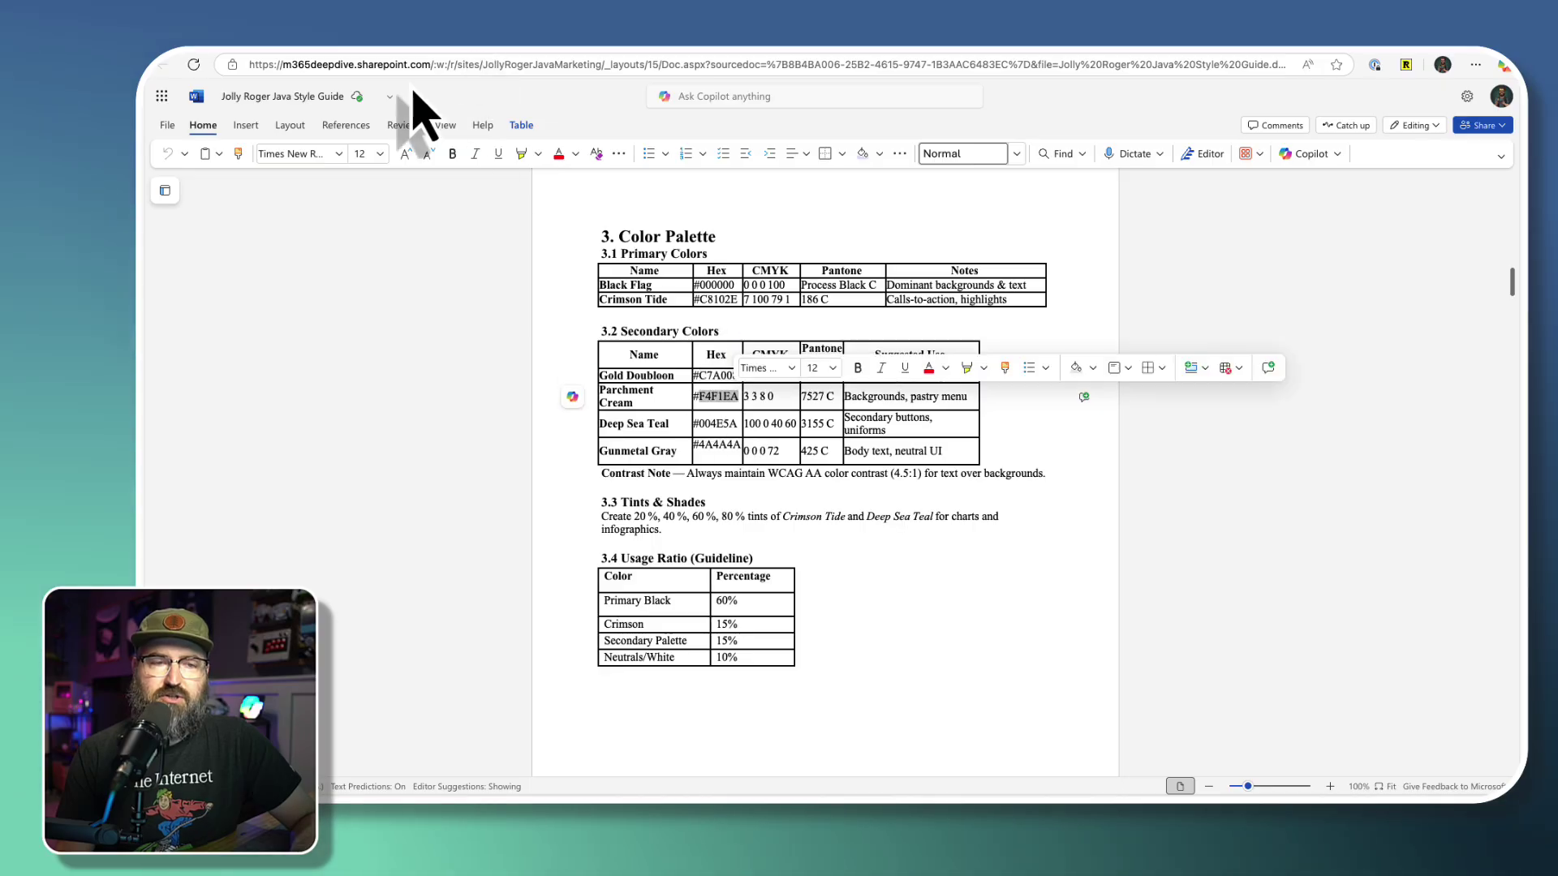
key(ctrl+Tab)
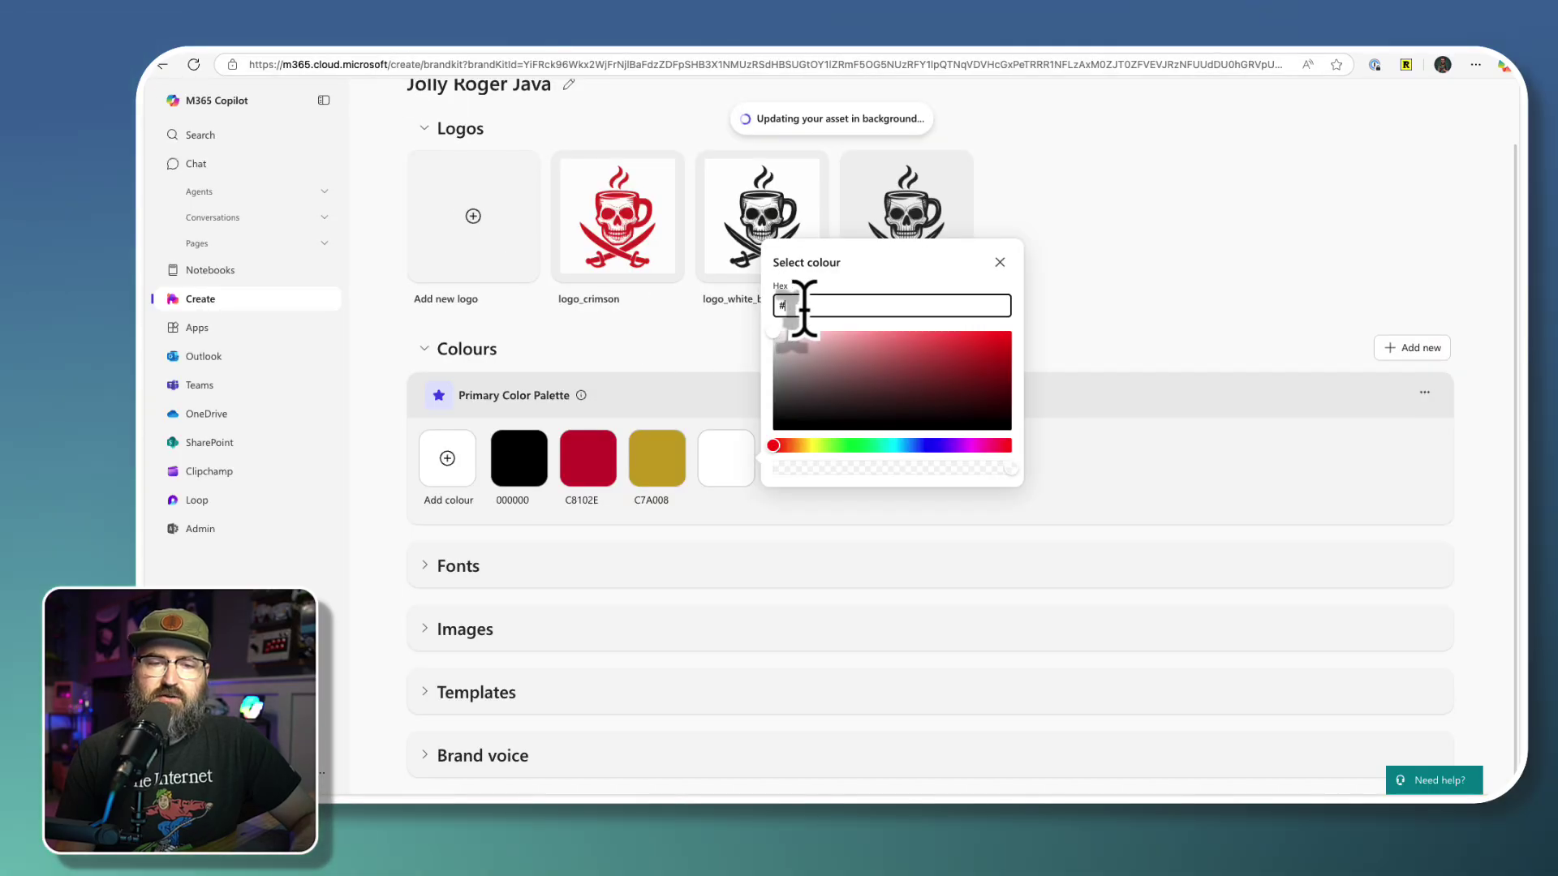
text(F4F1EA)
Add teal 004E5A and grey 4A4A4A to the primary palette.
click(449, 456)
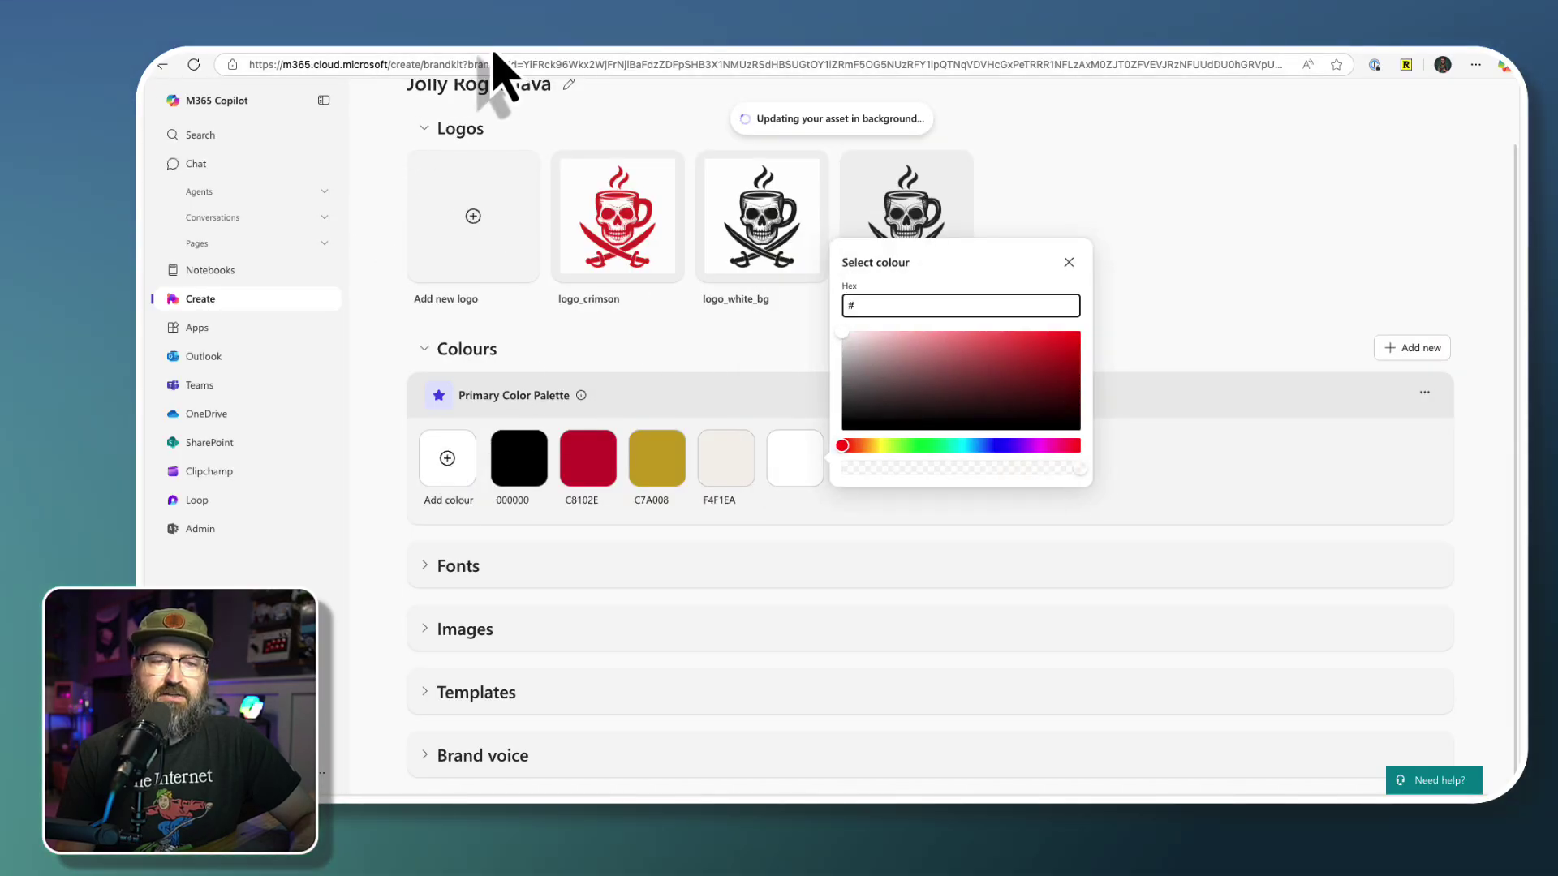
key(ctrl+Tab)
double_click(715, 423)
key(ctrl+c)
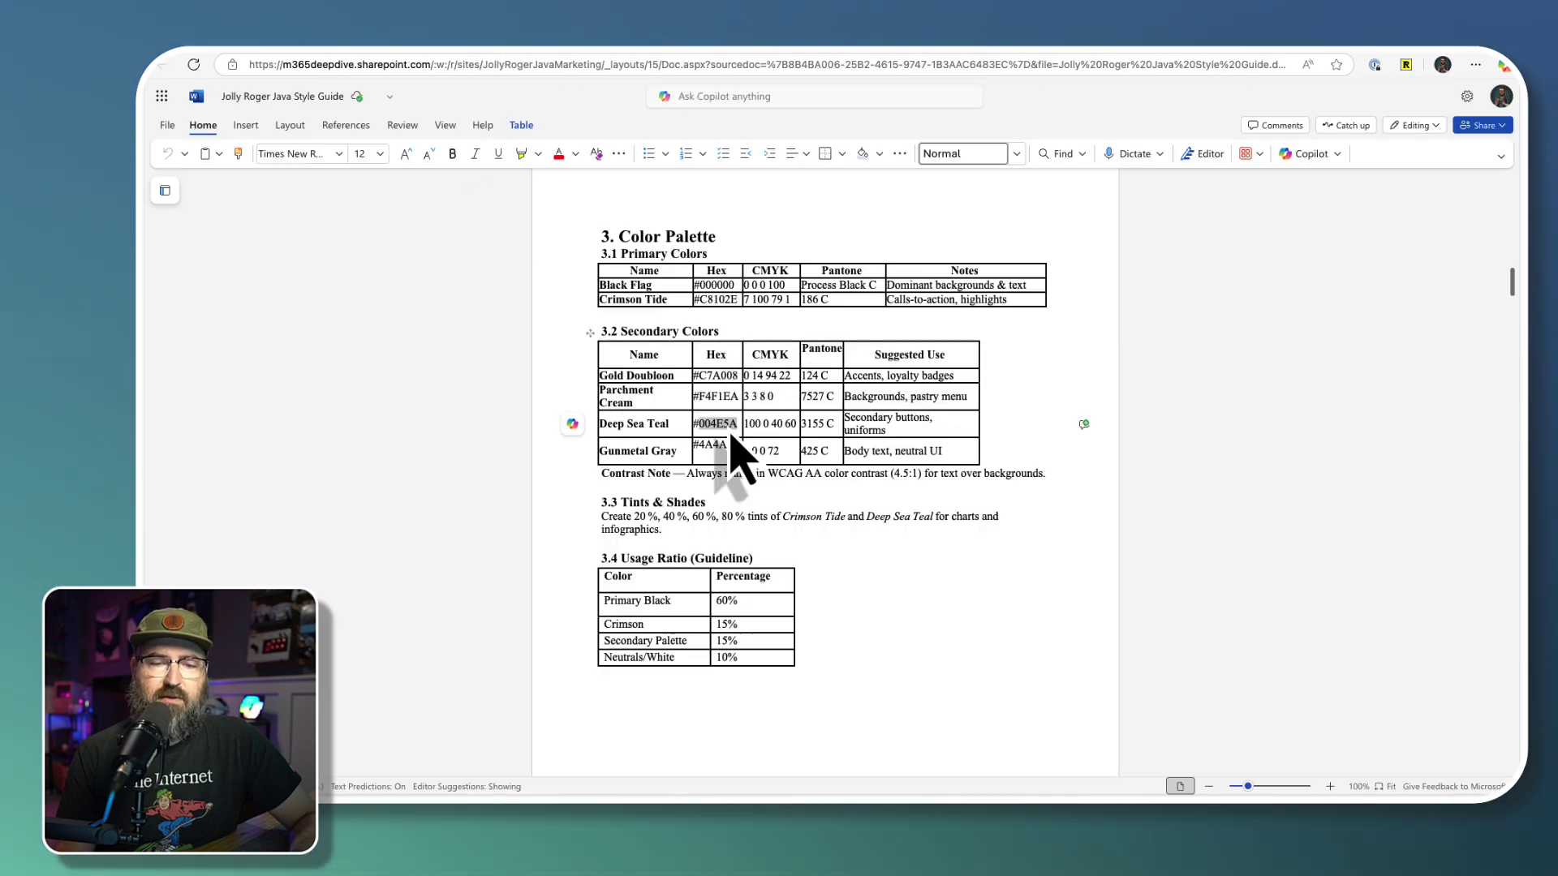
key(ctrl+Tab)
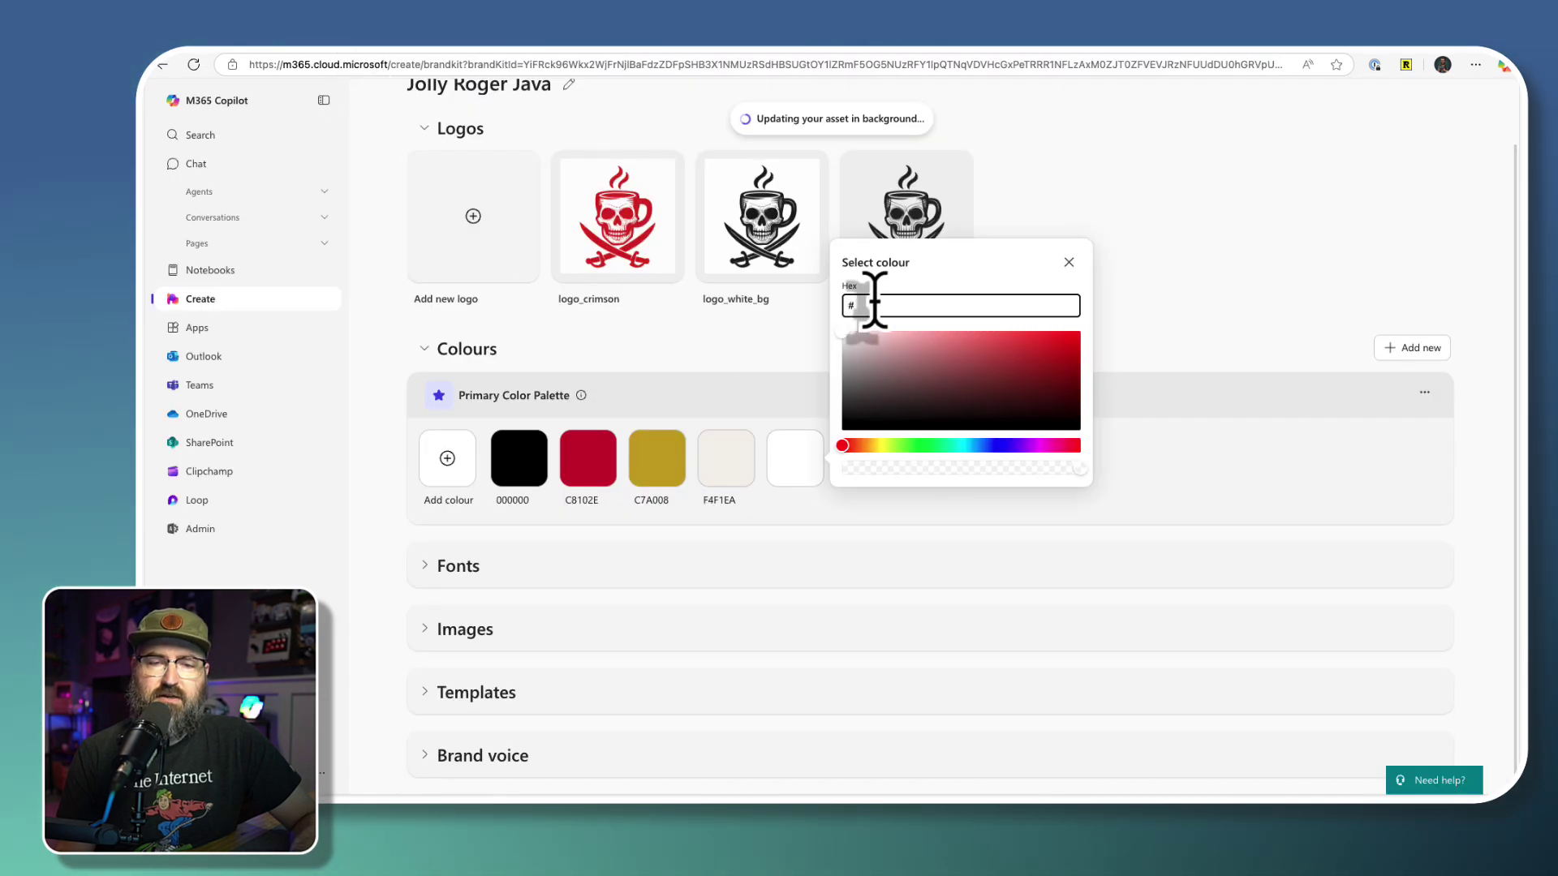
key(ctrl+v)
click(447, 461)
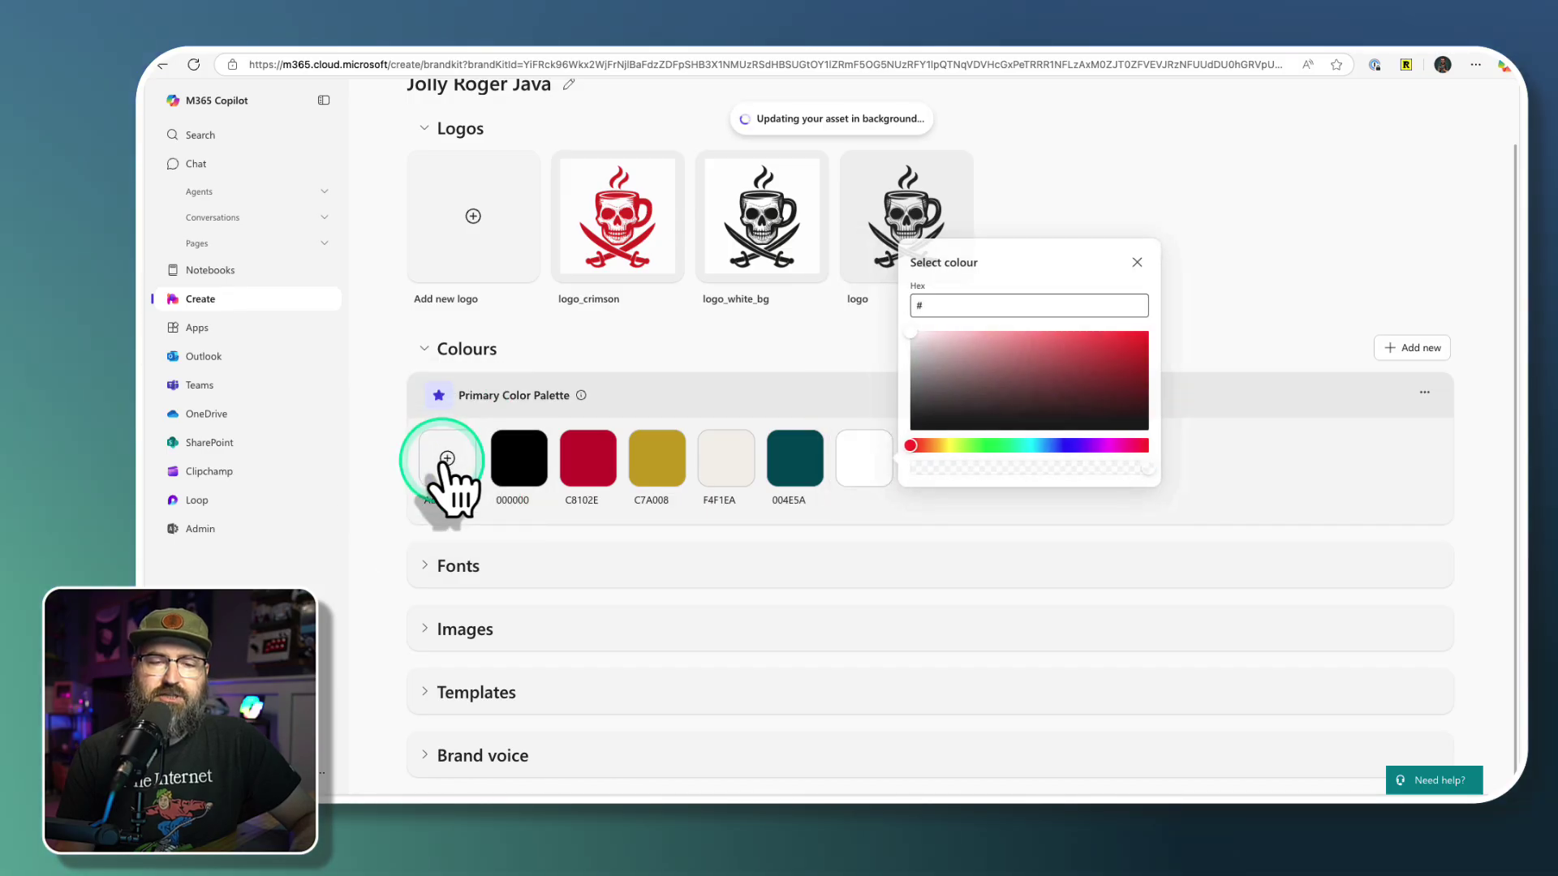
key(super+Tab)
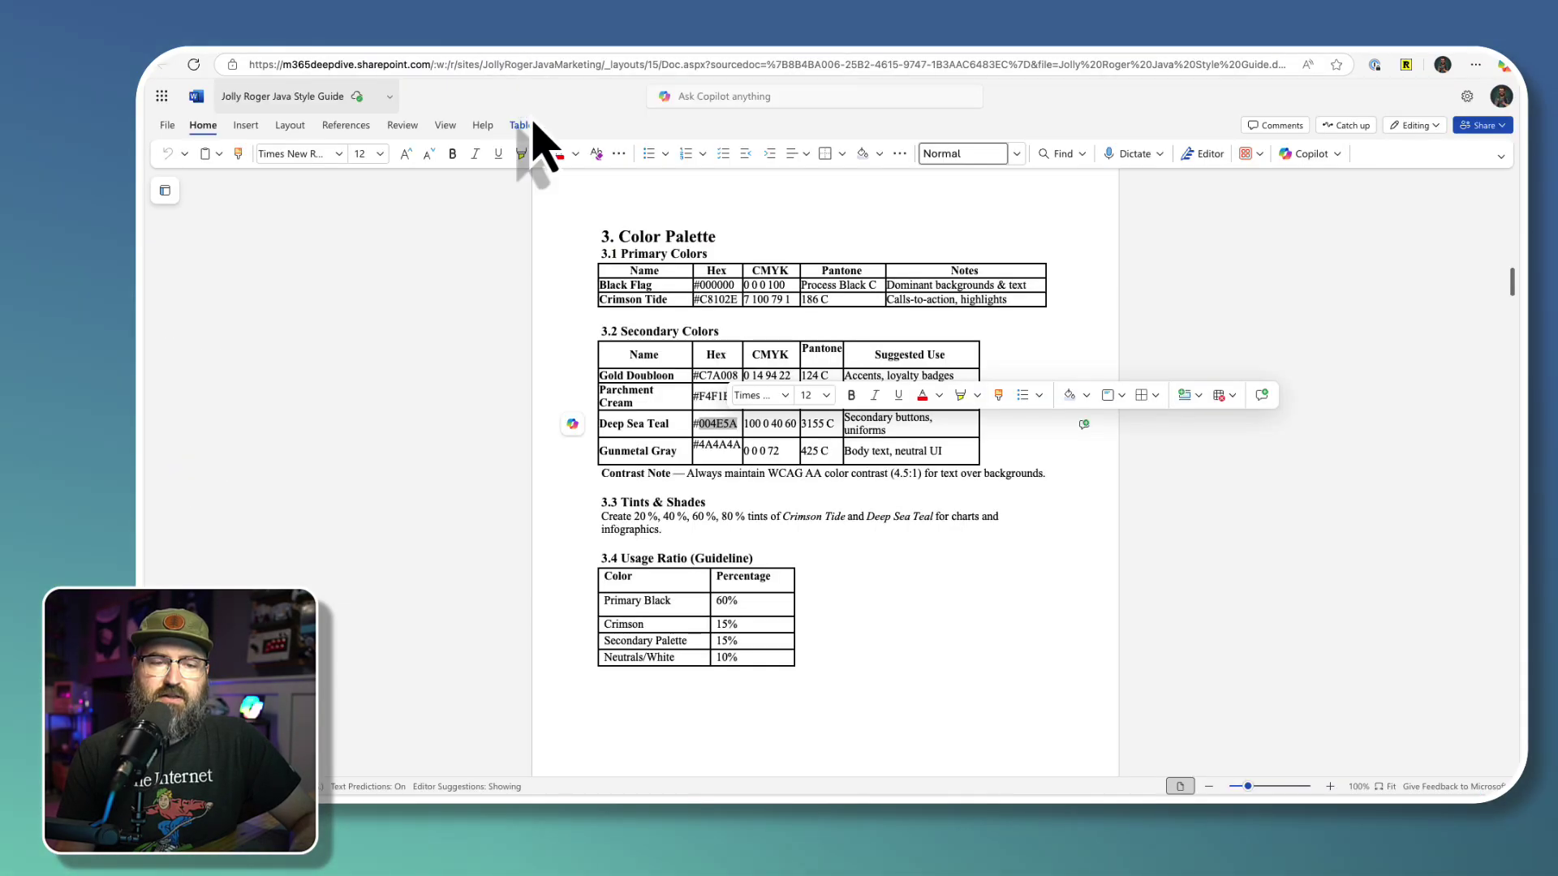
drag(694, 445, 723, 454)
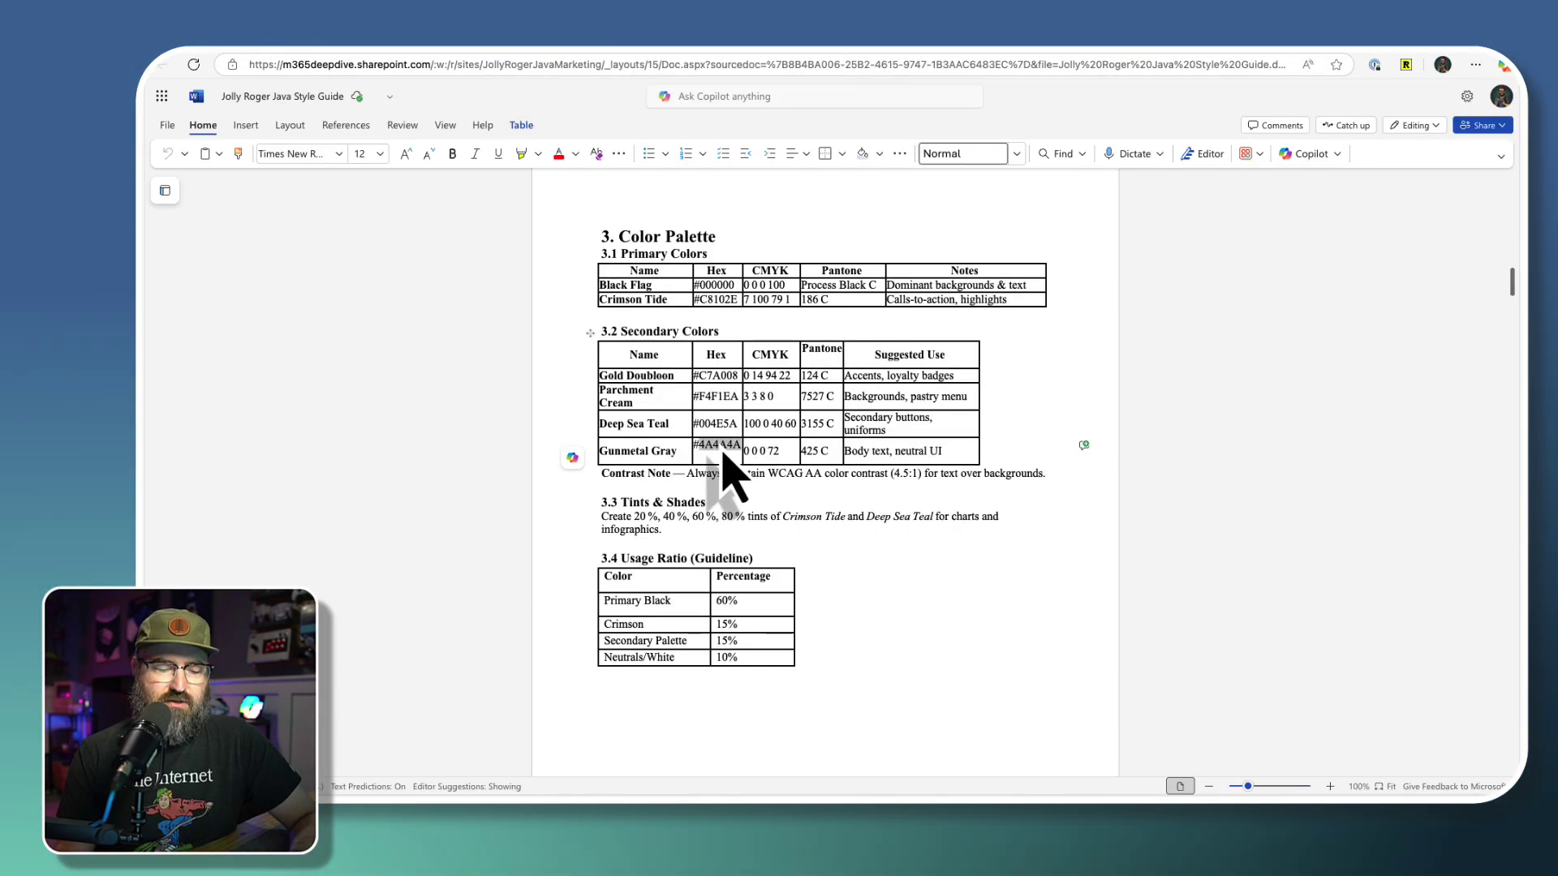
key(super+Tab)
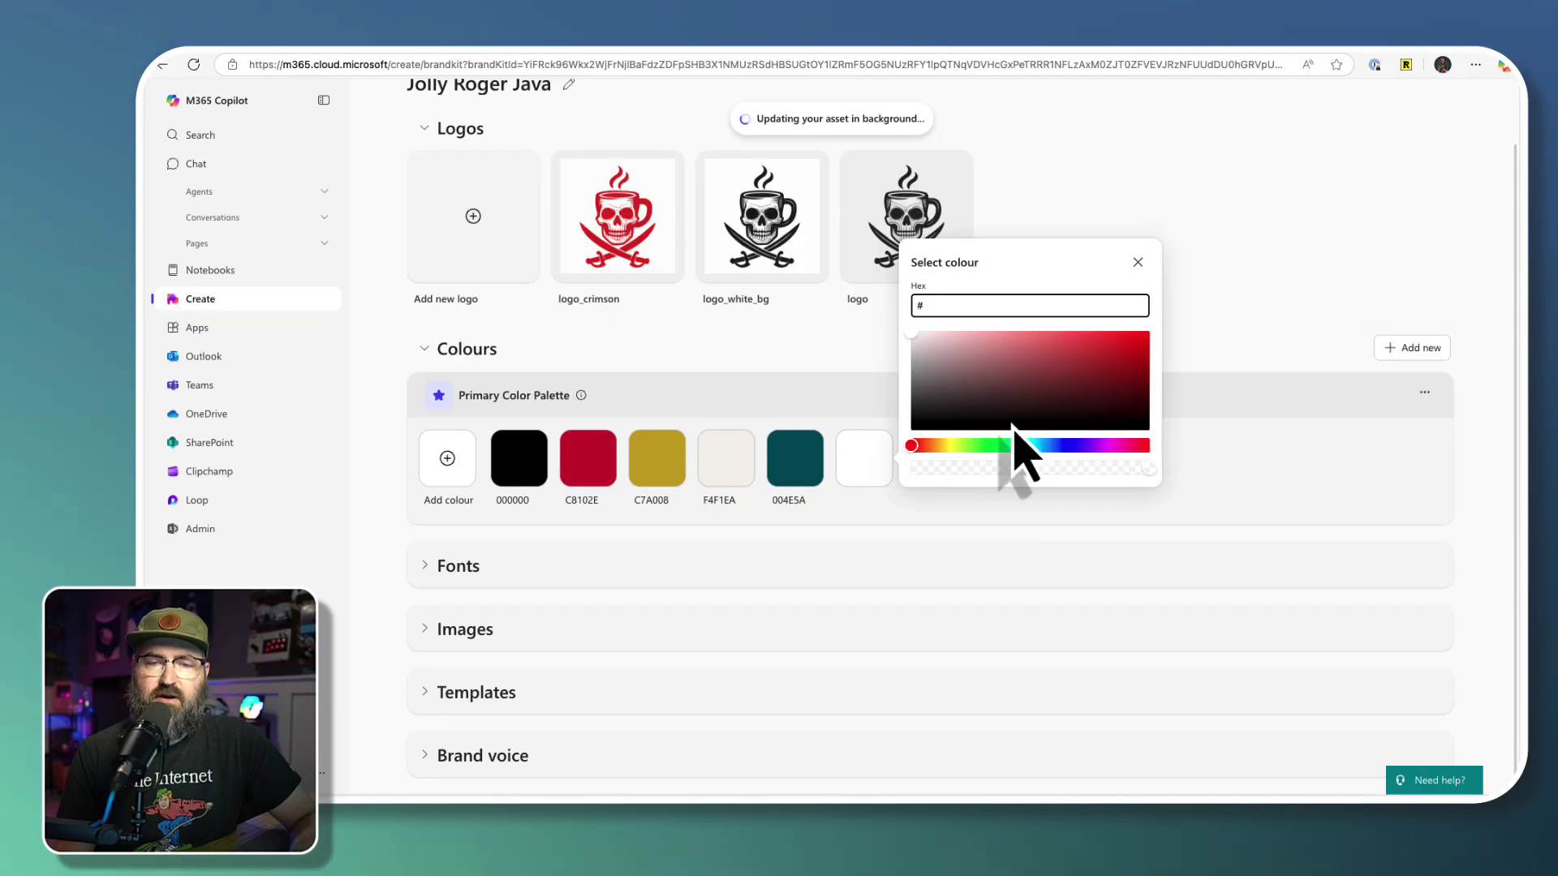
click(1137, 262)
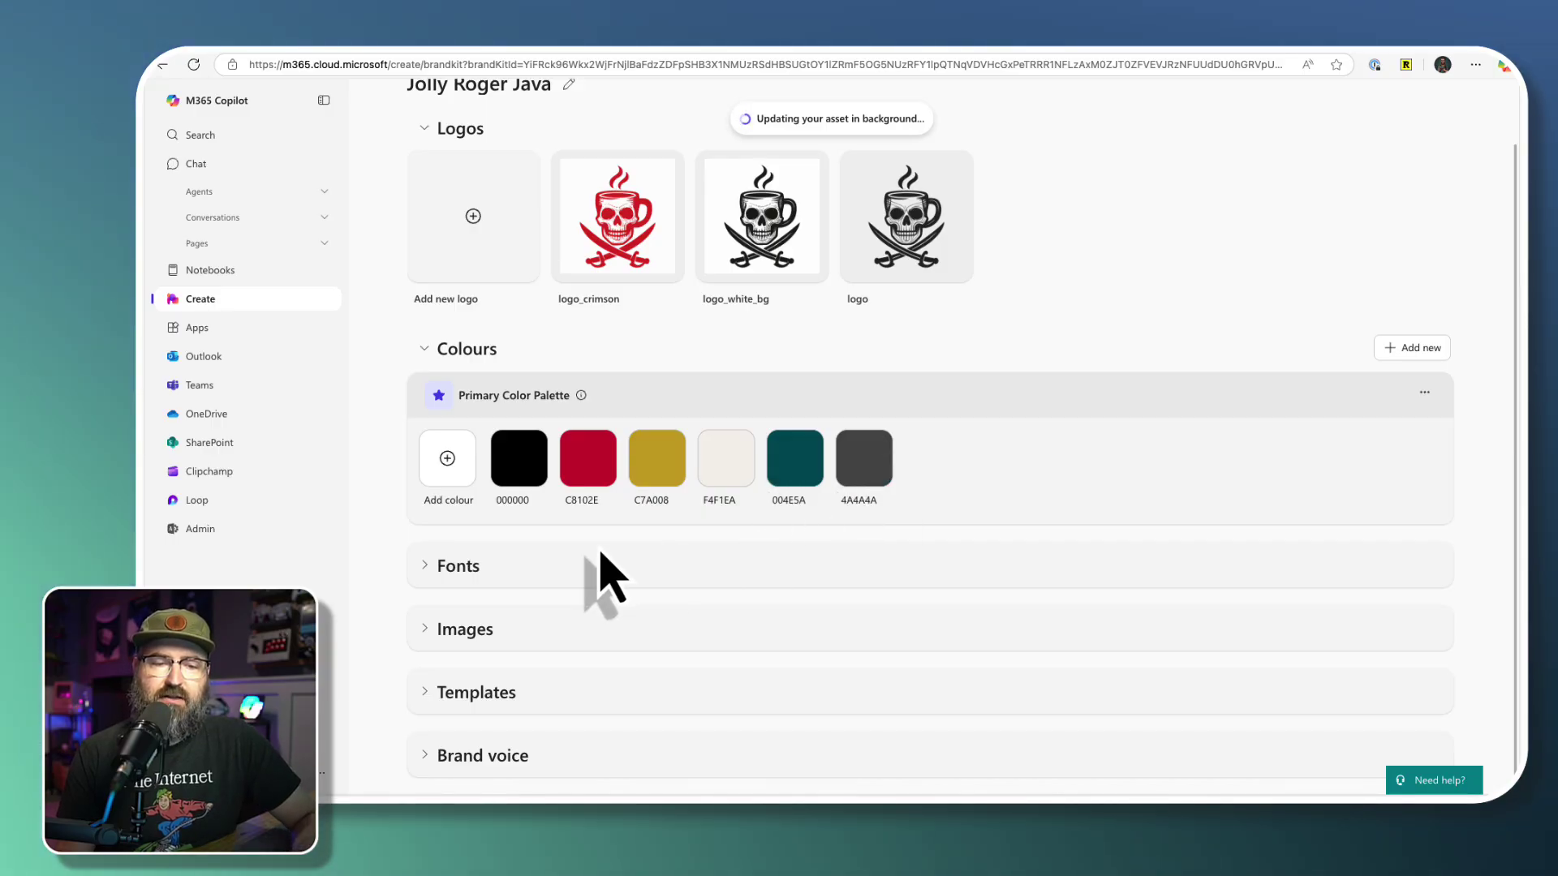
Expand the Fonts section and look up the typeface names in the style guide's Typography table.
click(421, 572)
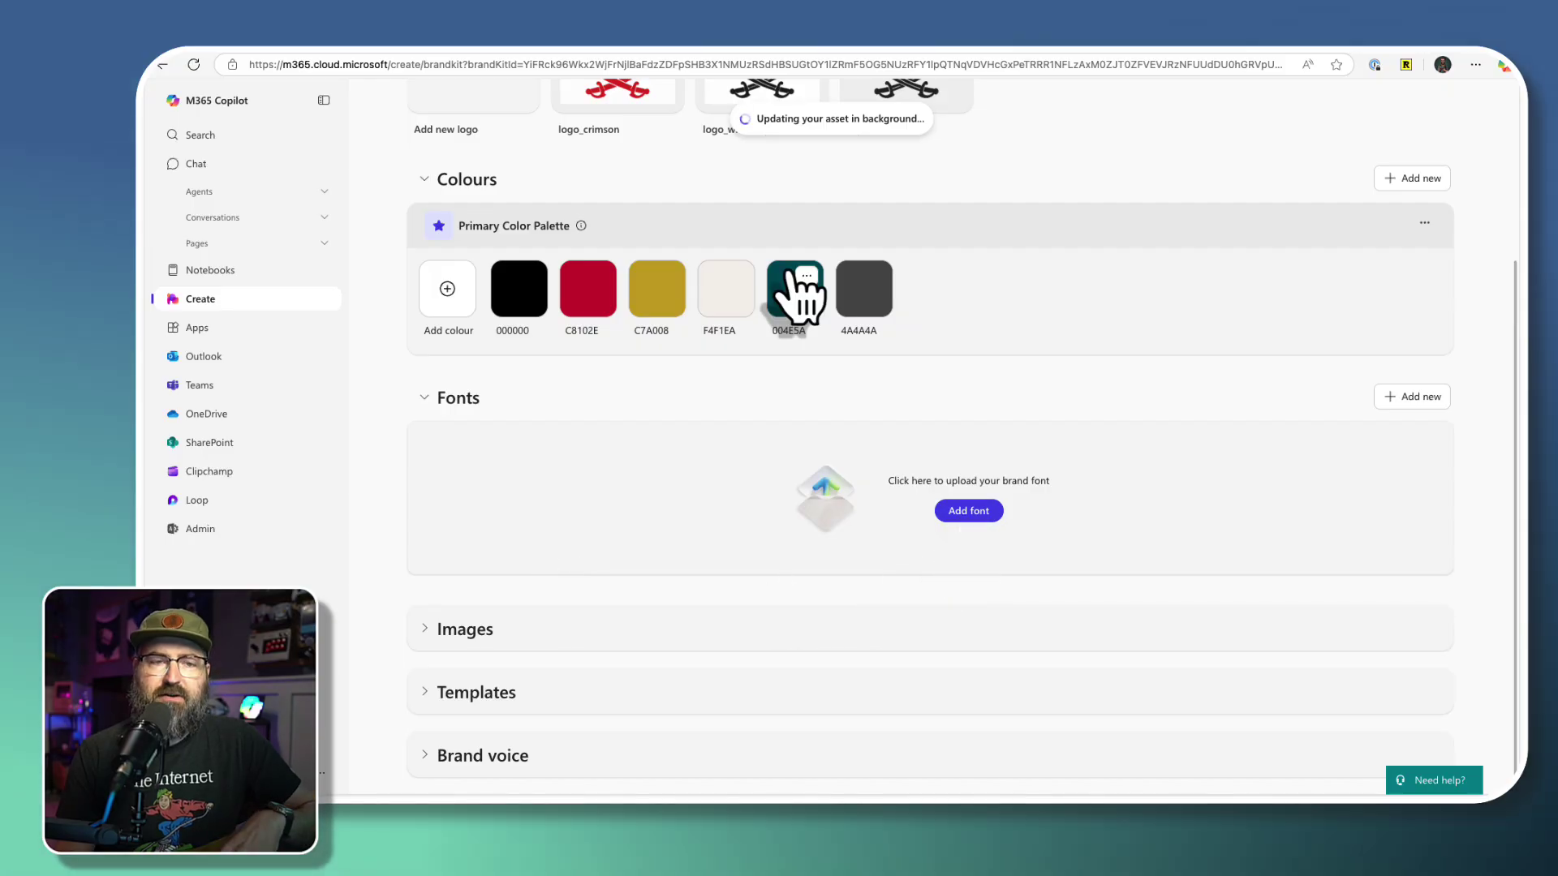
click(531, 57)
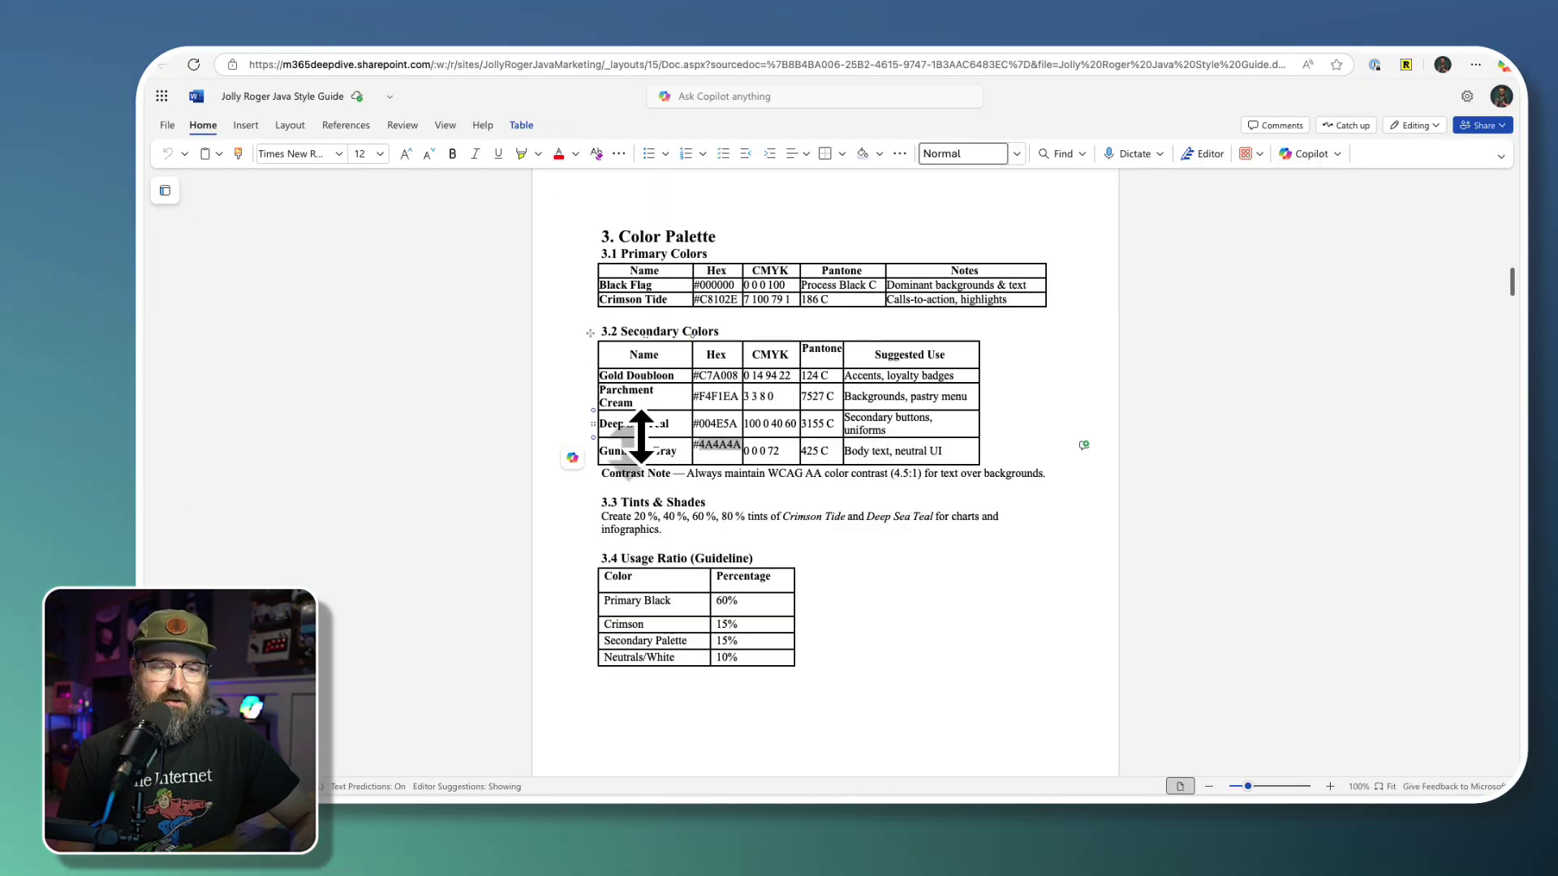
scroll(629, 438, up, 5)
scroll(649, 471, up, 3)
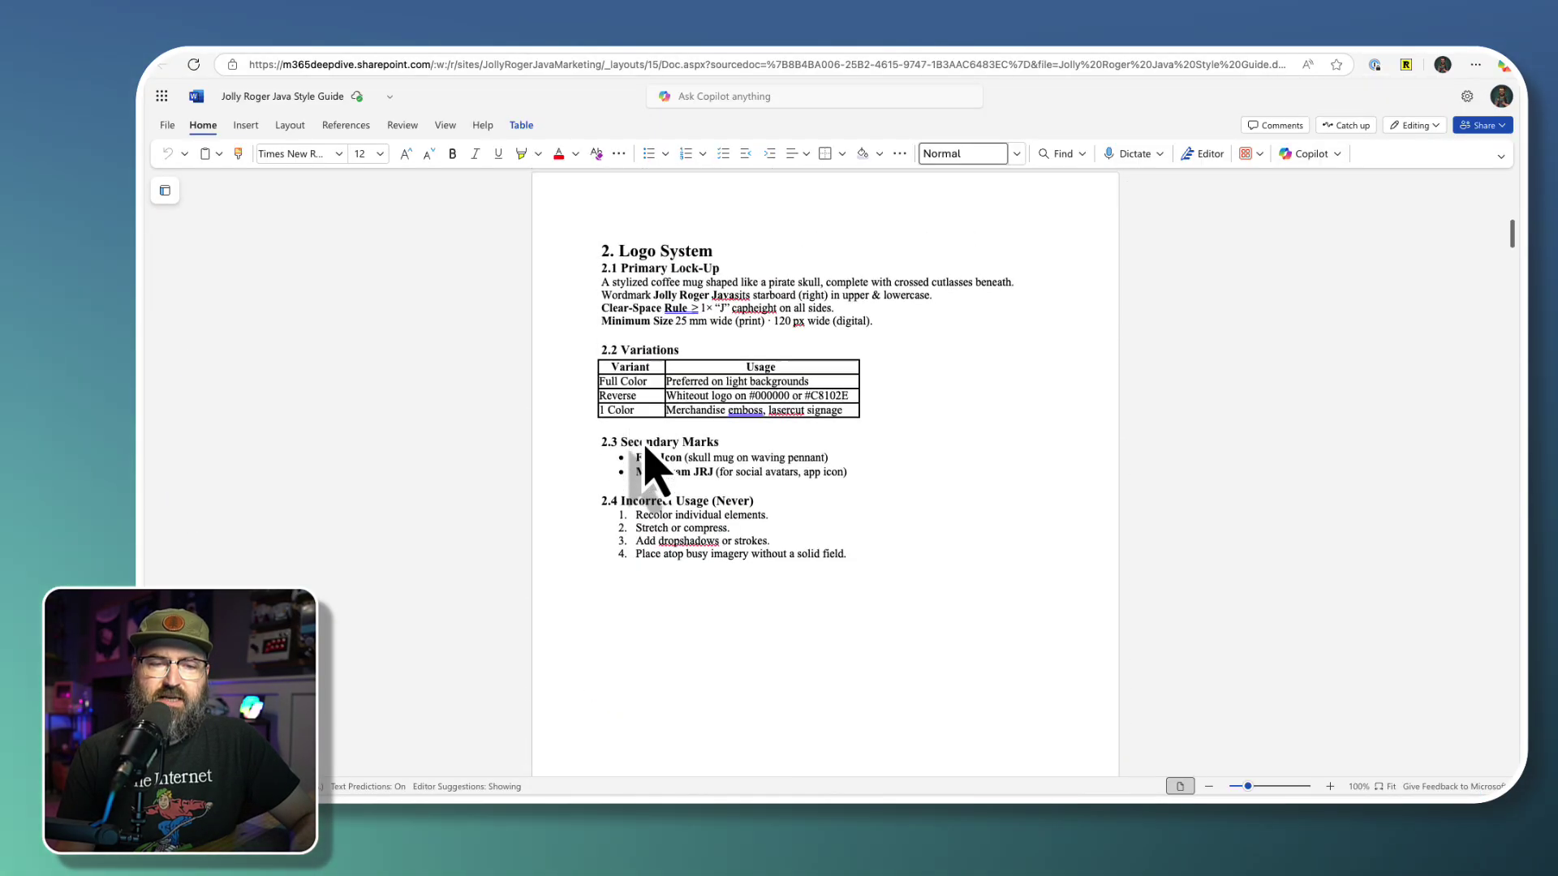
scroll(654, 478, down, 12)
scroll(641, 436, down, 3)
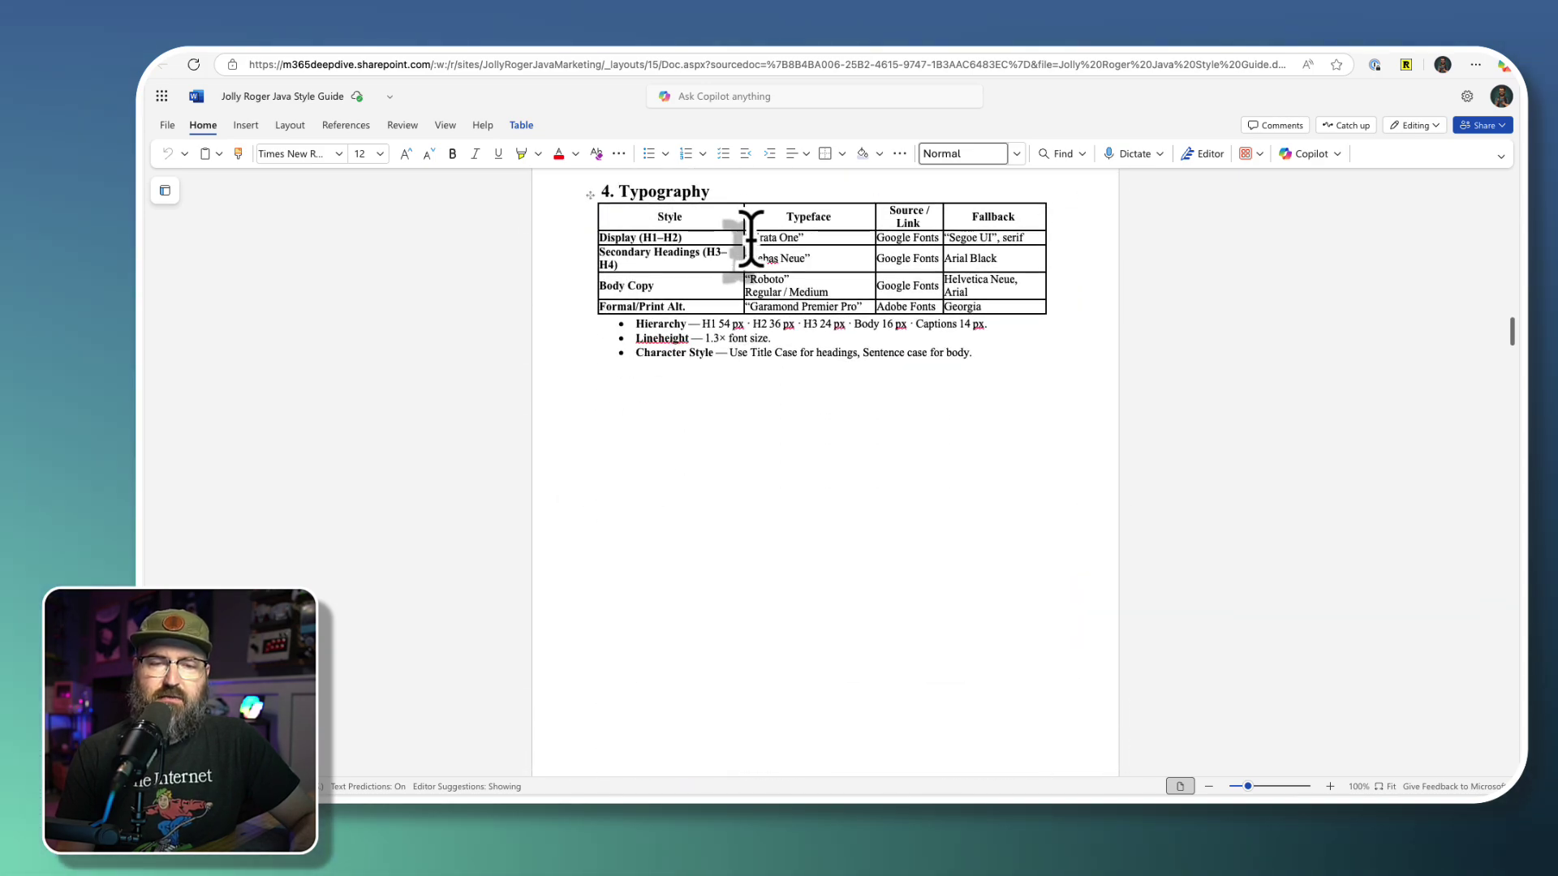
drag(778, 235, 793, 242)
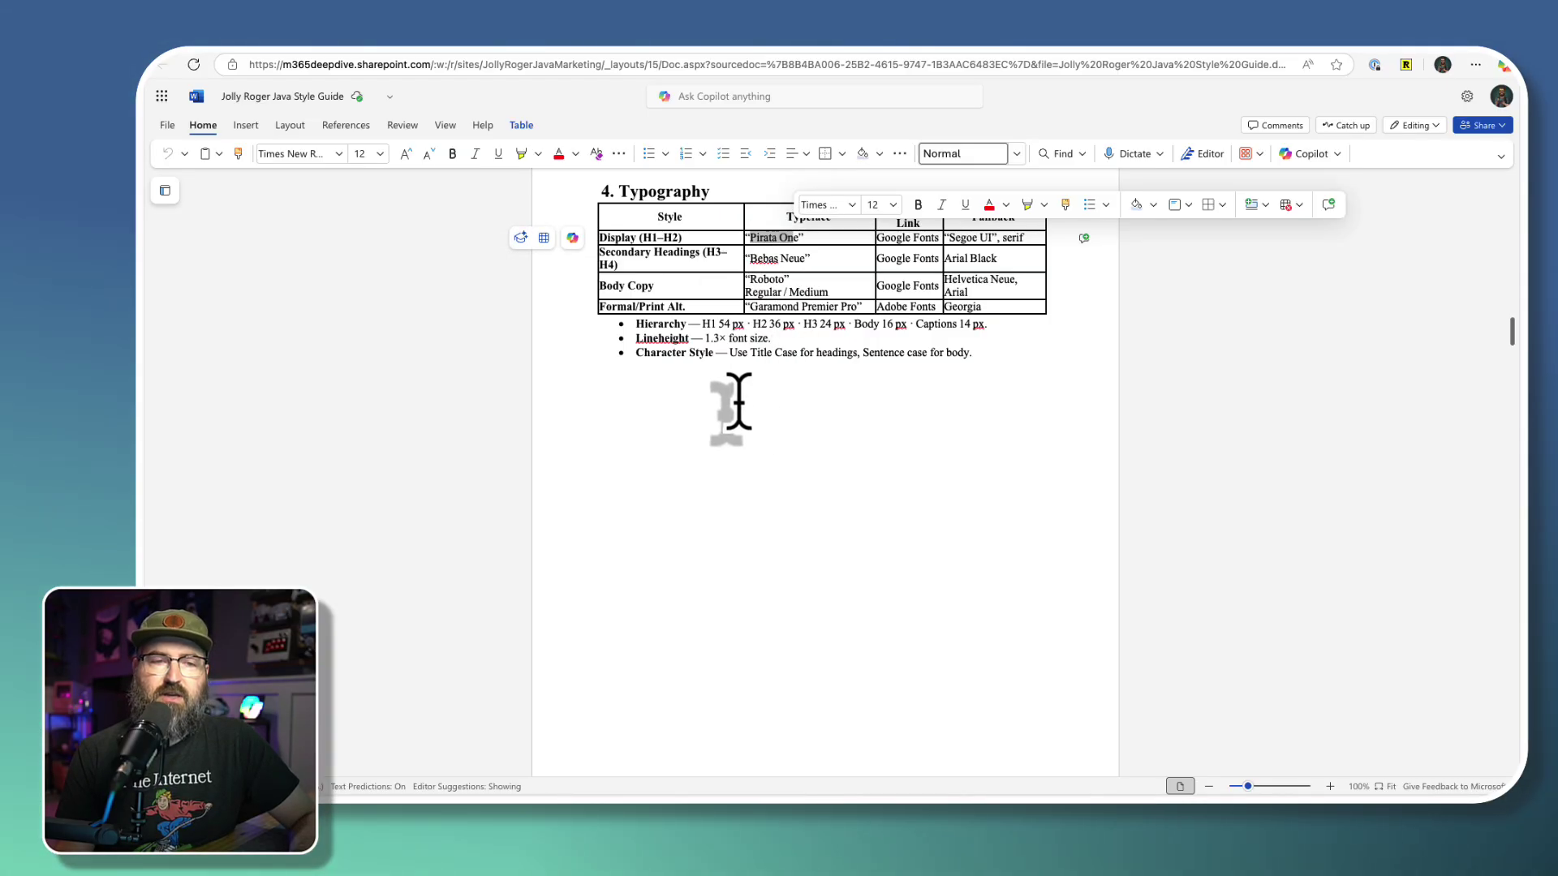
click(769, 236)
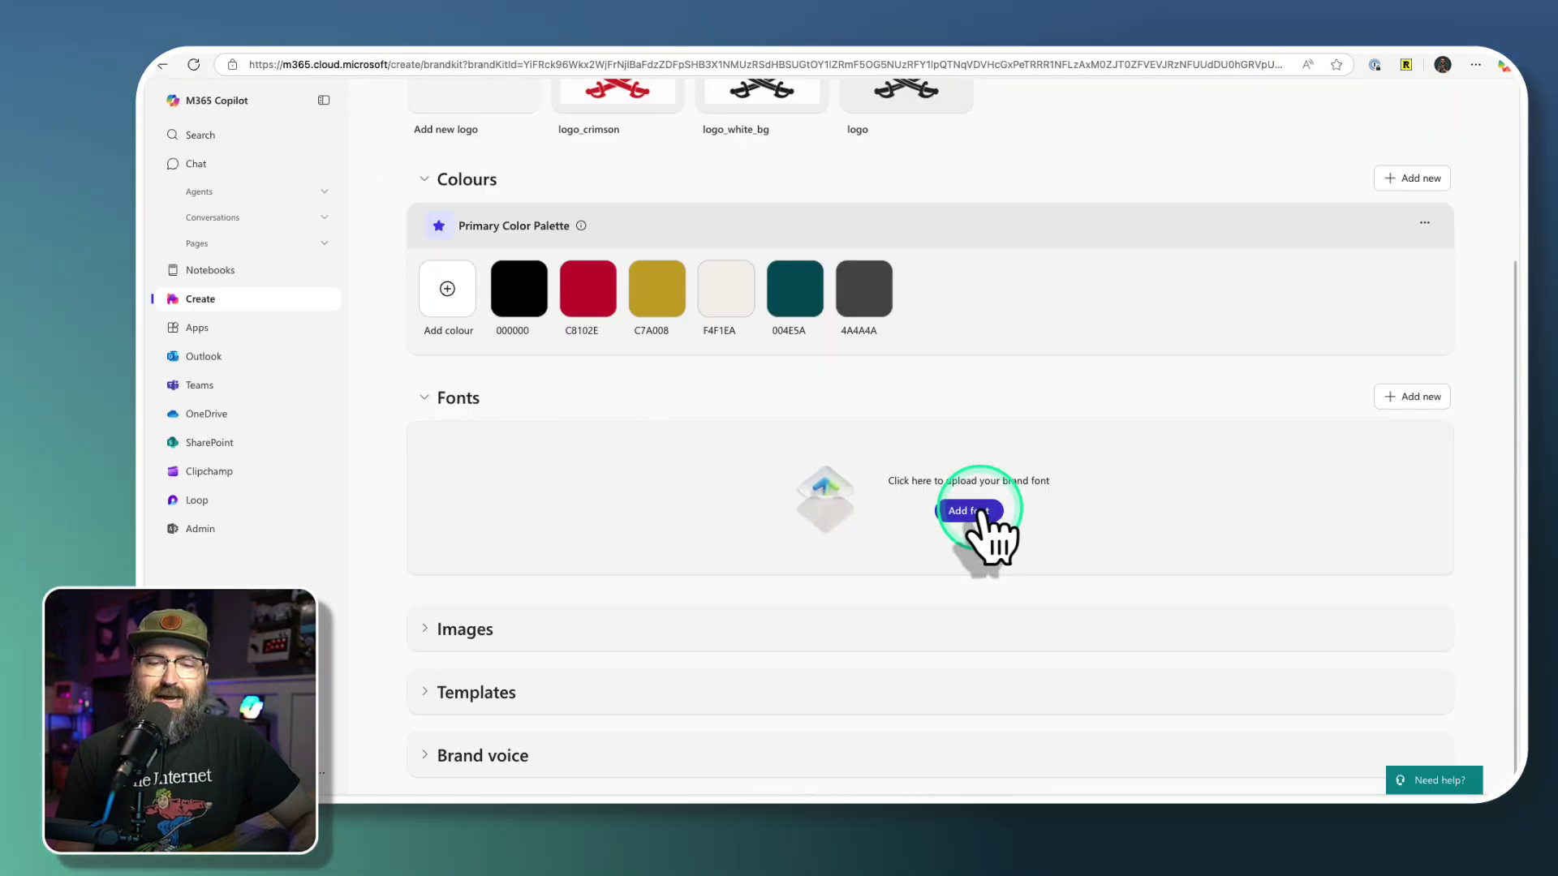
Add Pirata One as a brand kit font.
click(978, 511)
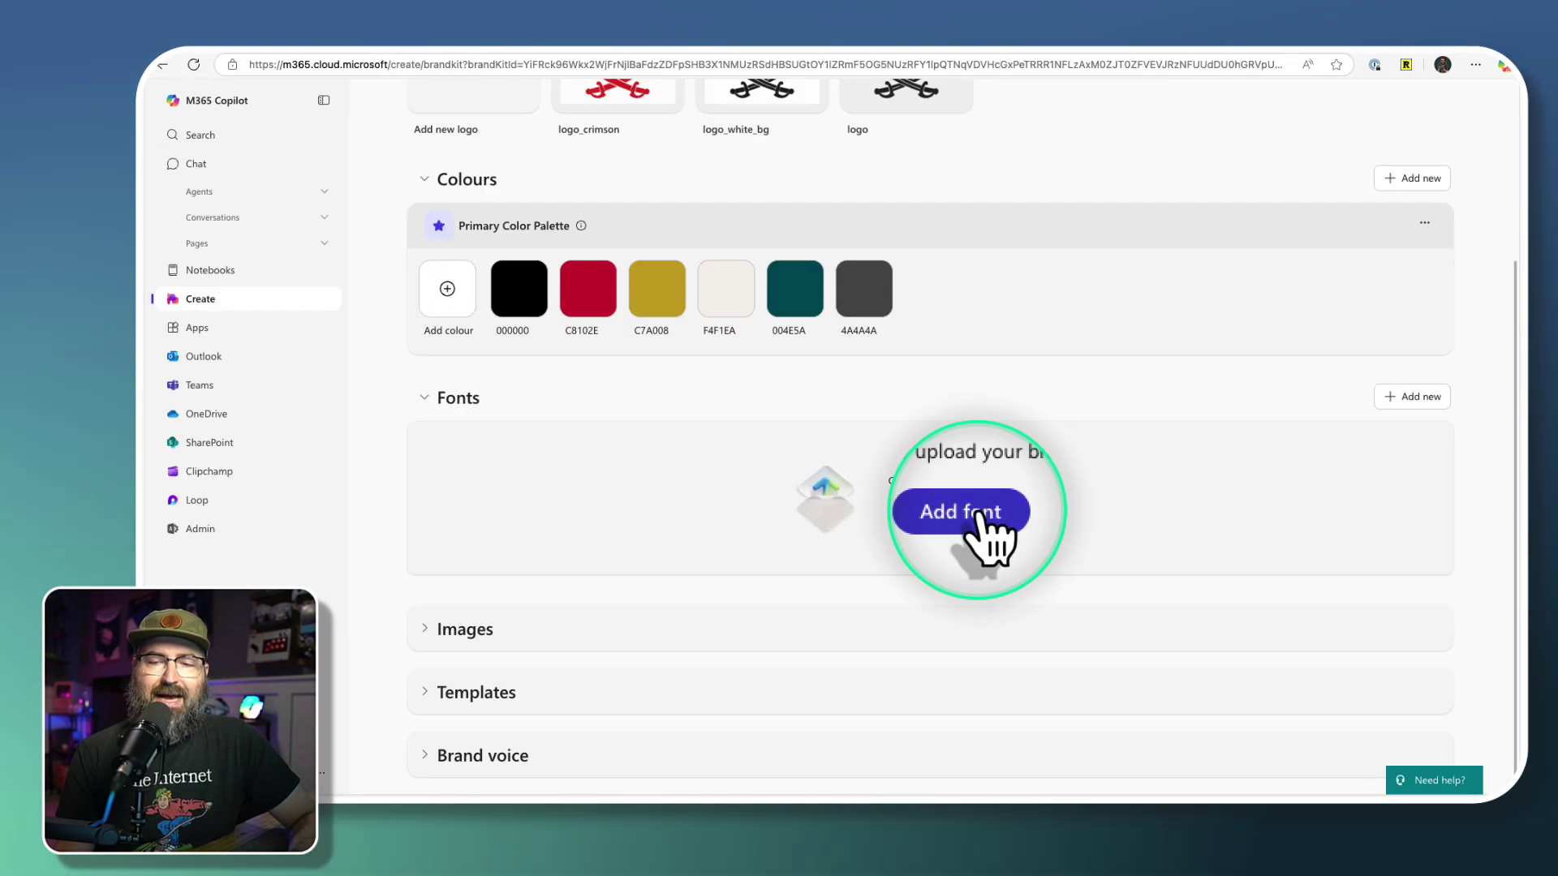
scroll(869, 376, down, 15)
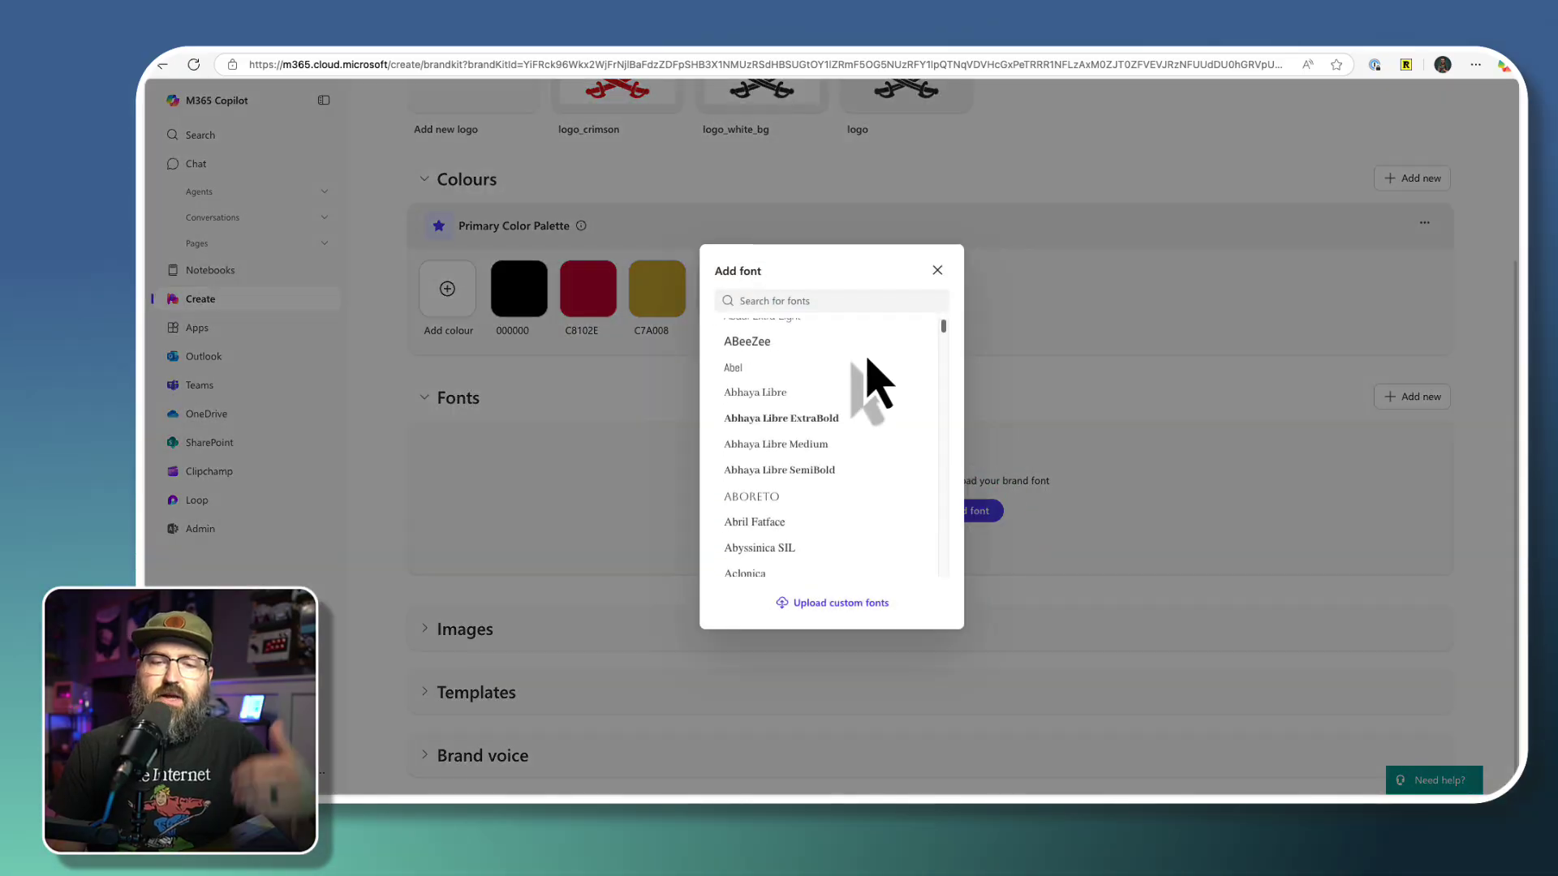
scroll(869, 375, down, 5)
scroll(875, 382, down, 1)
scroll(875, 382, up, 8)
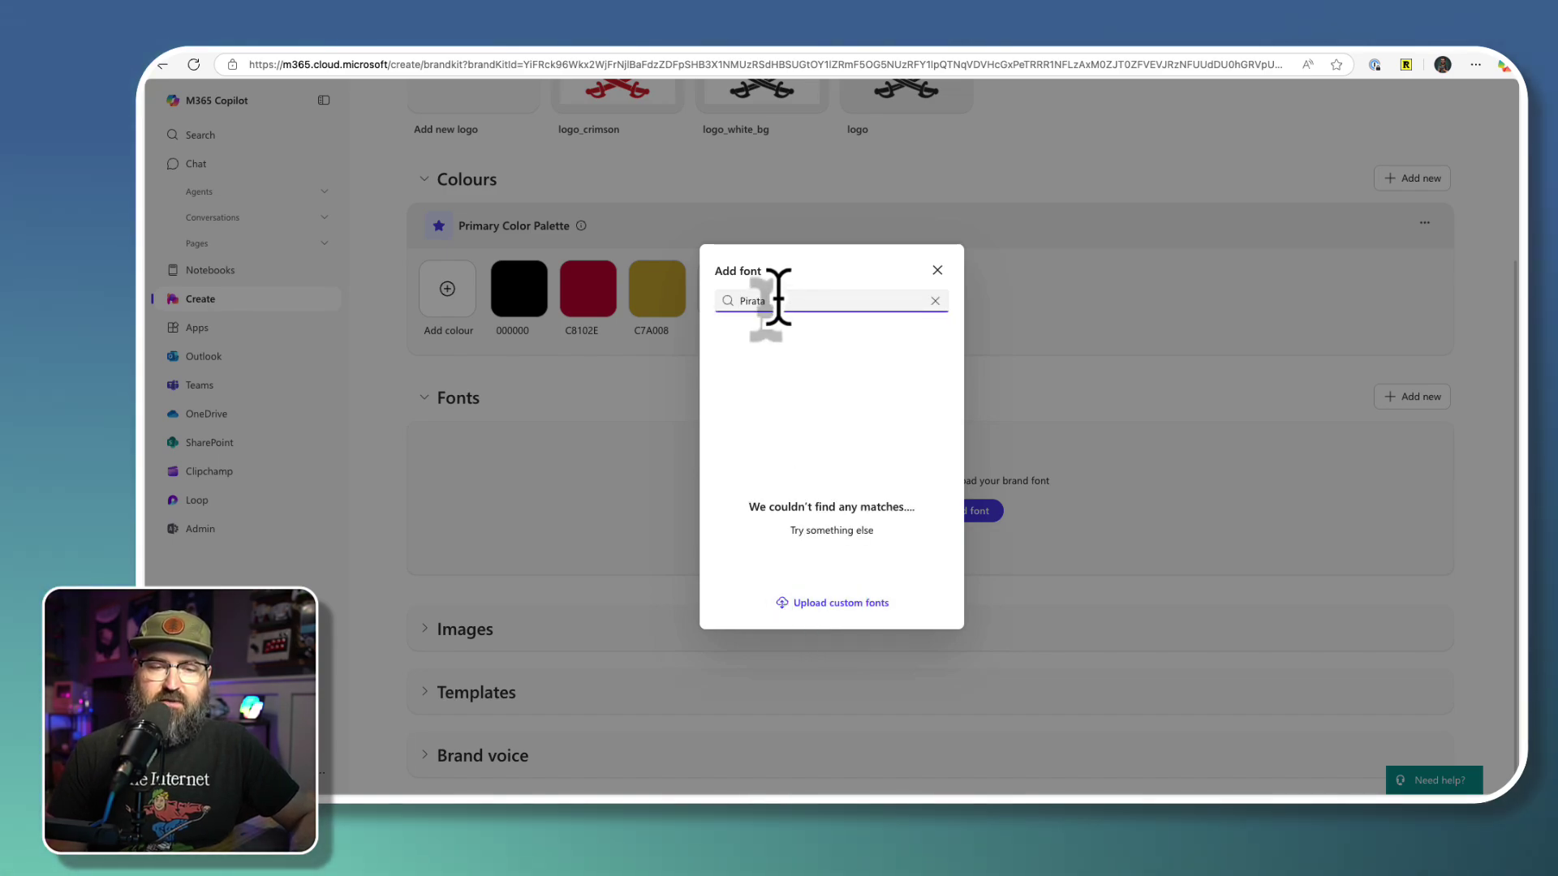
text(ta)
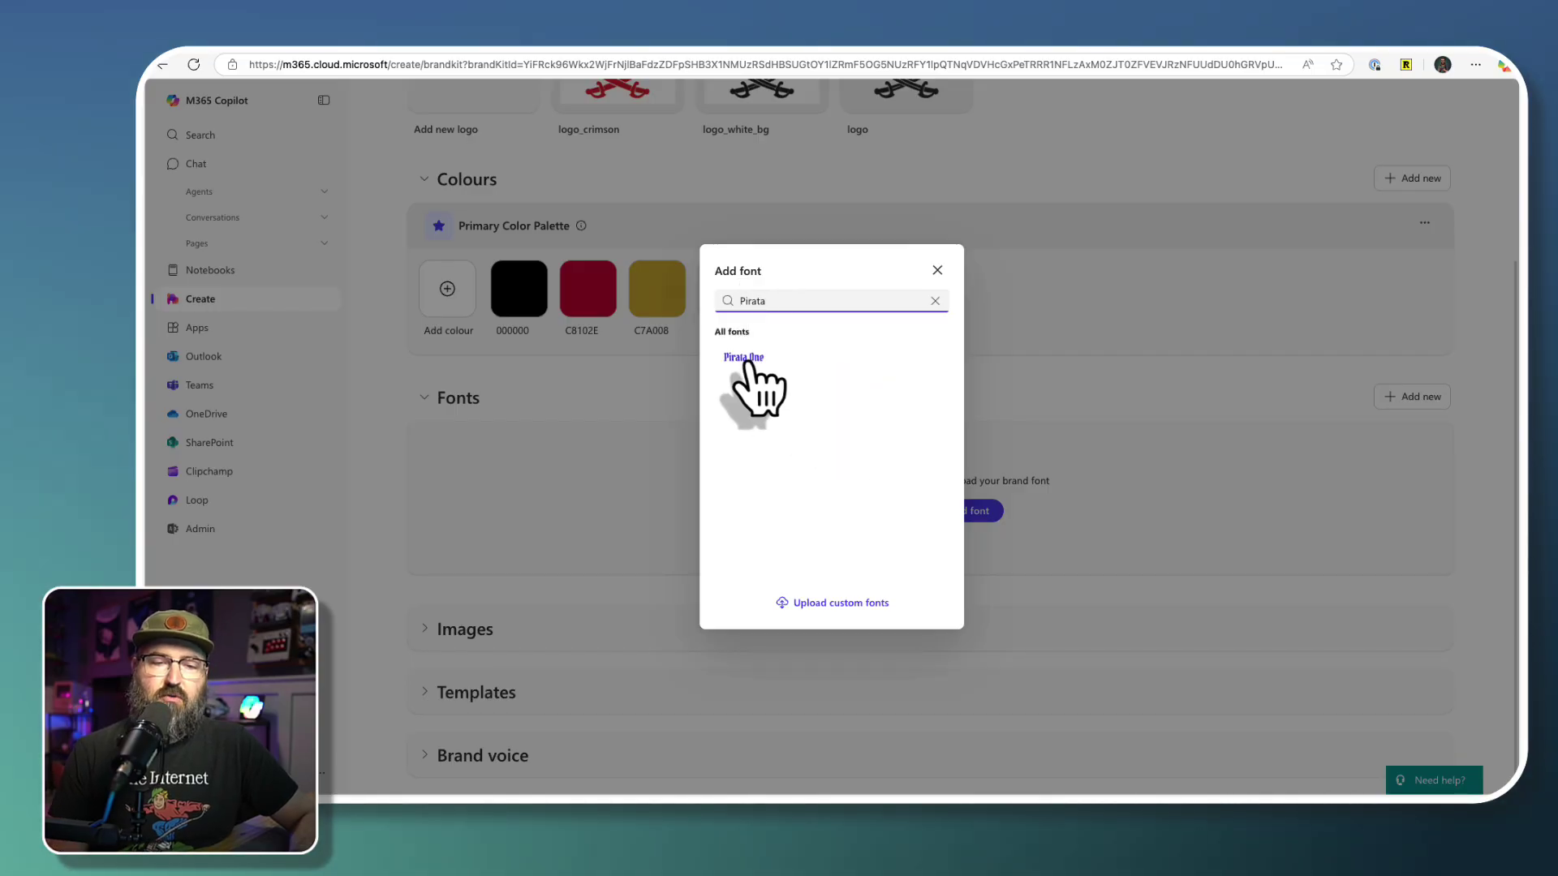
click(745, 359)
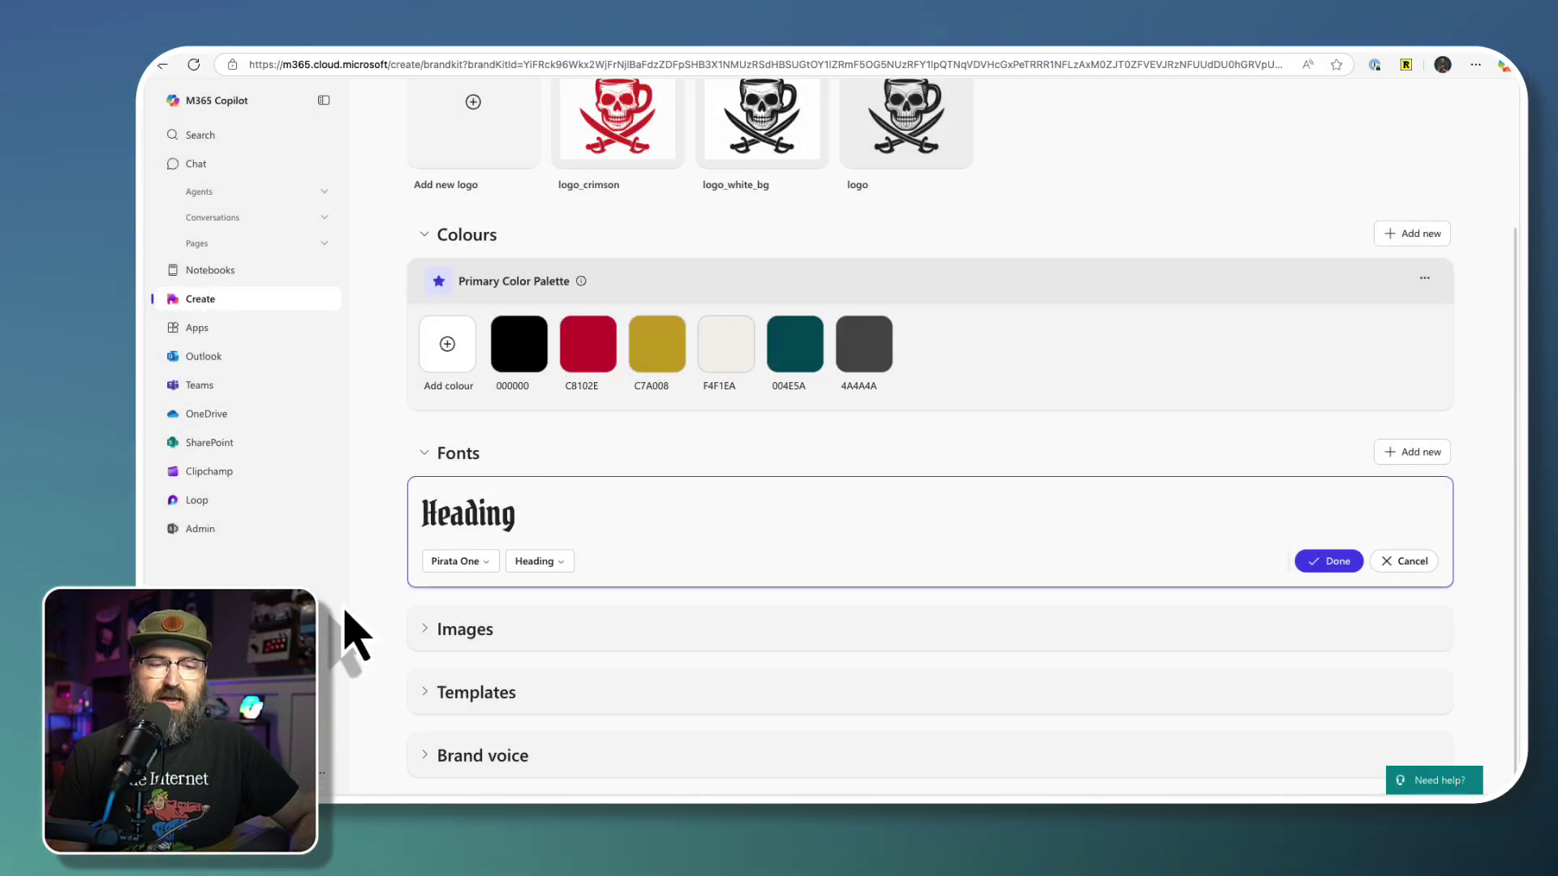
Search 'Bebas' and add Bebas Neue as a second brand font.
click(573, 53)
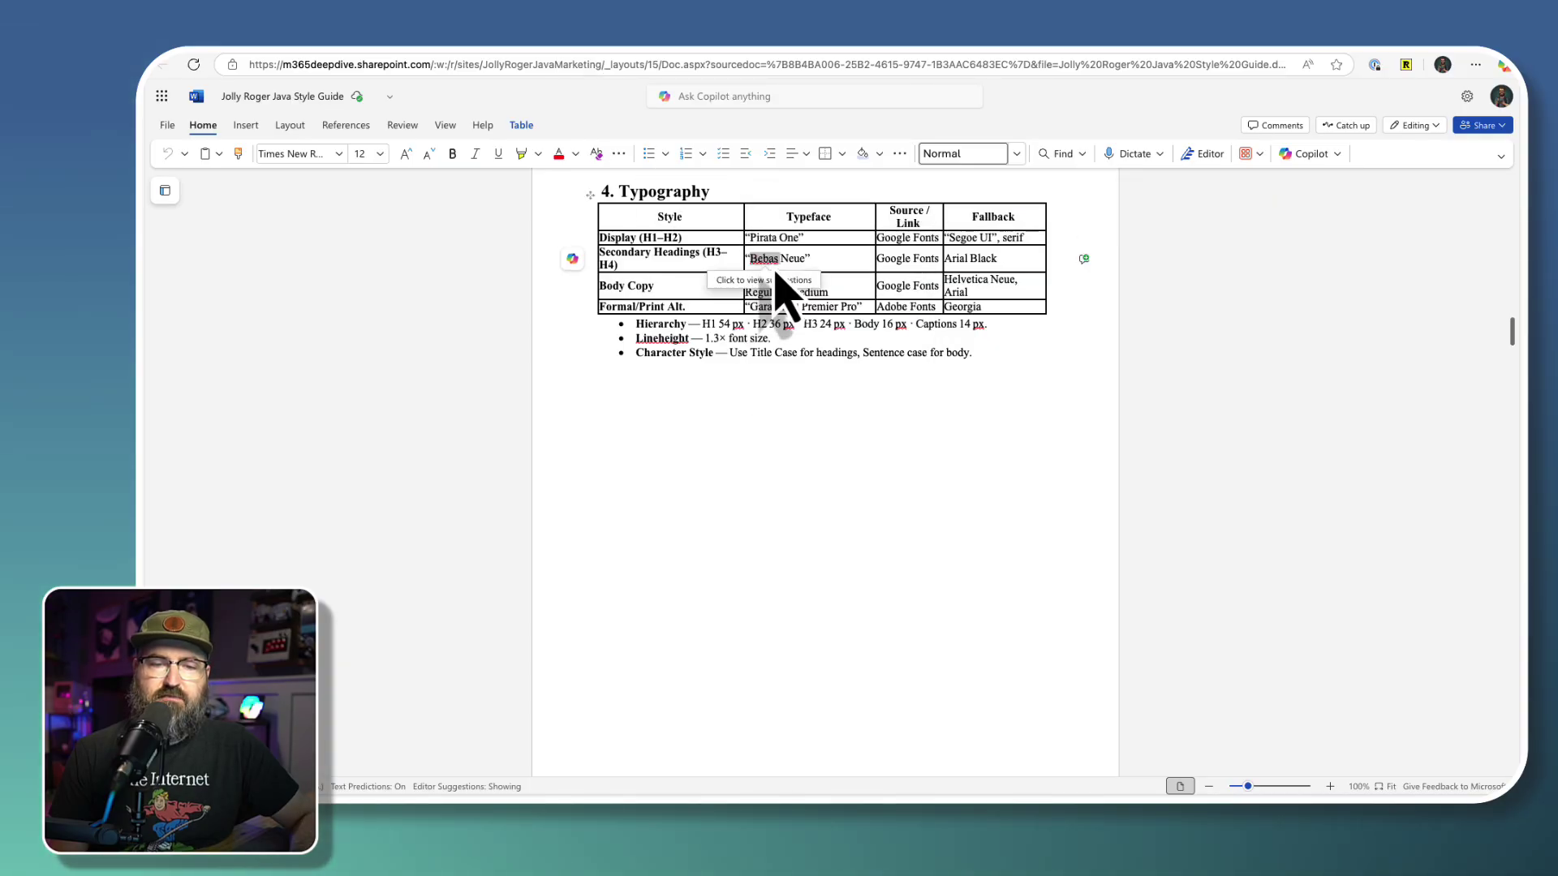
click(341, 51)
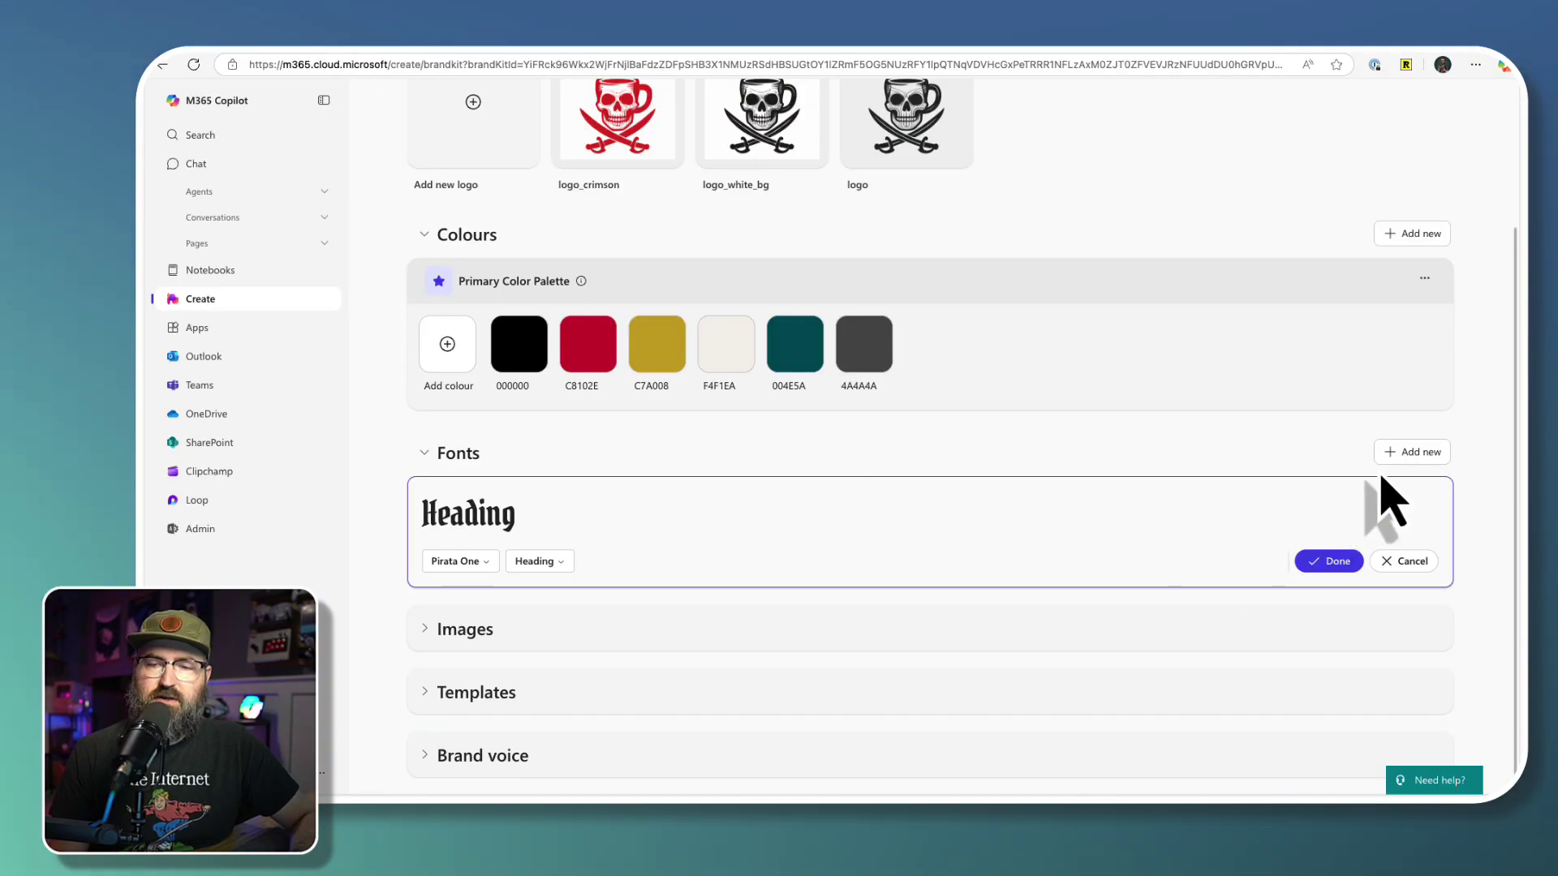
click(1411, 452)
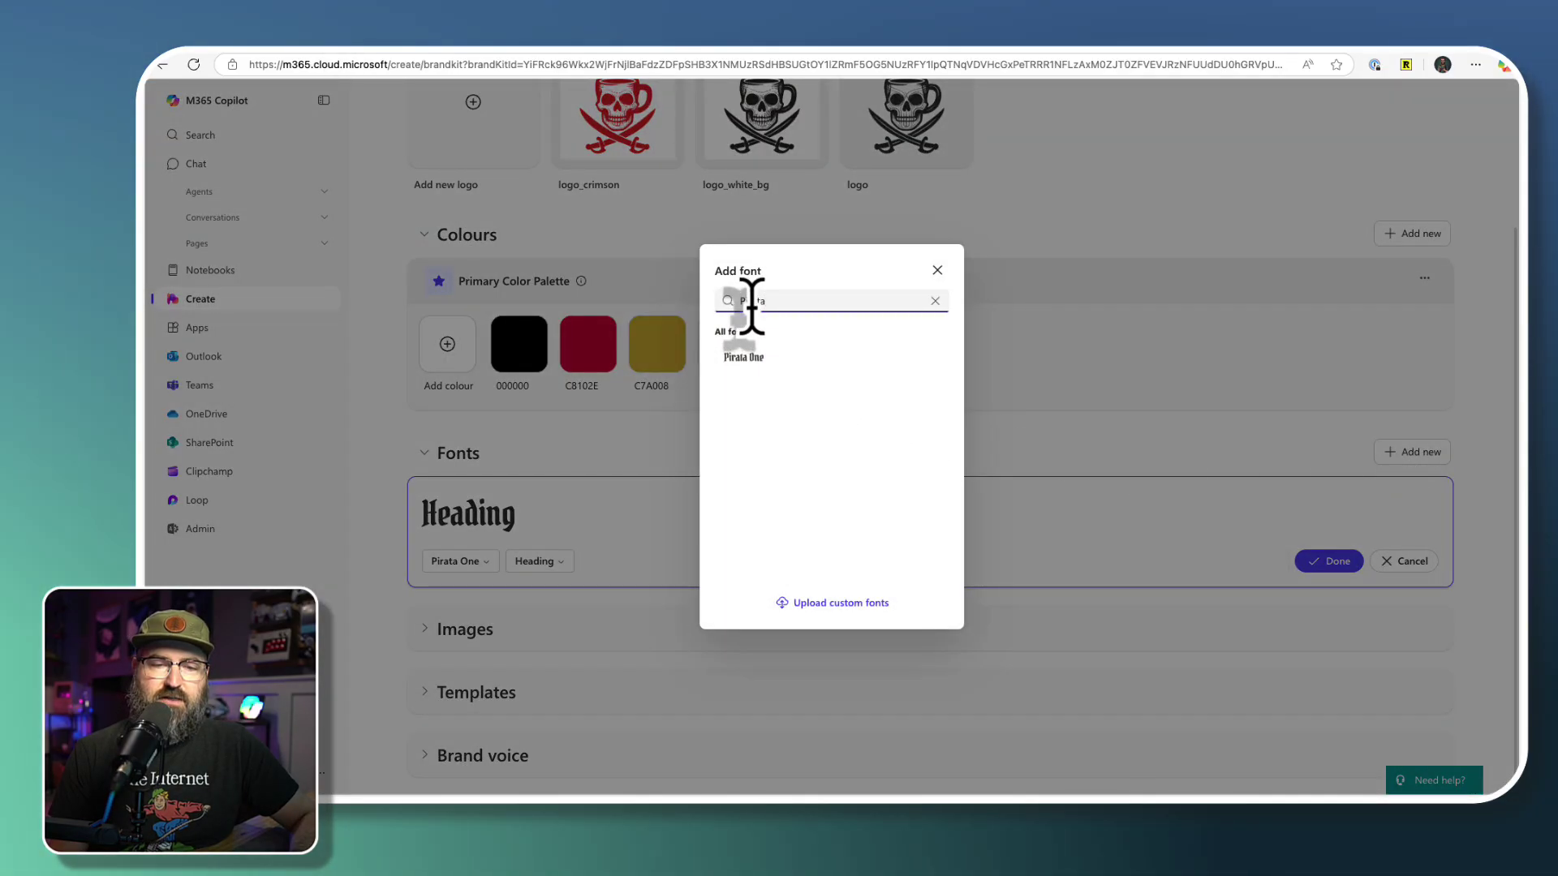
double_click(751, 301)
text(Bebas)
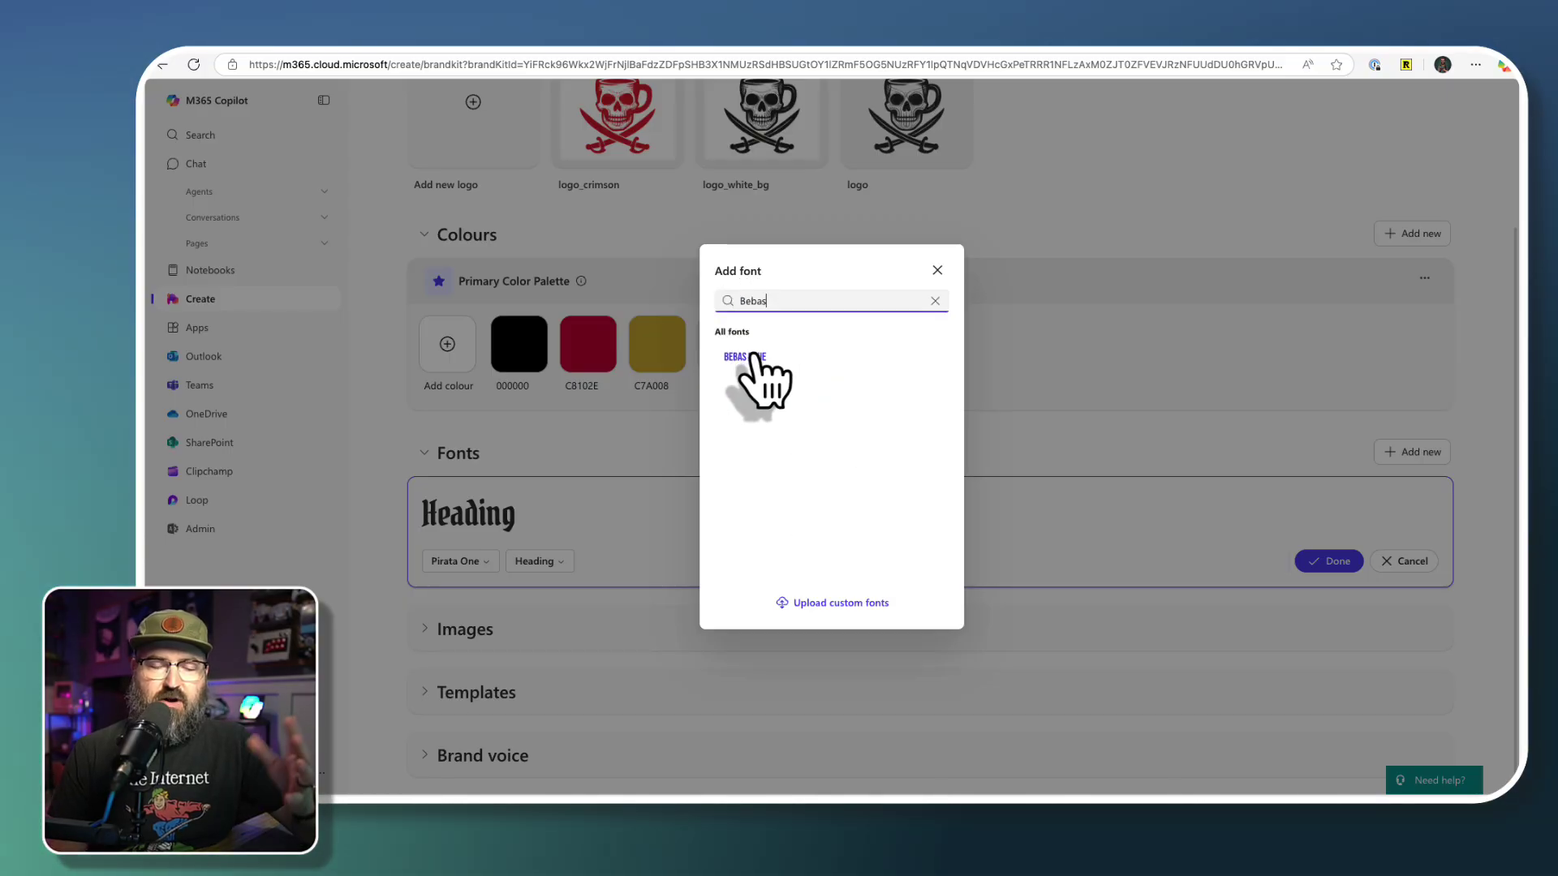
click(744, 357)
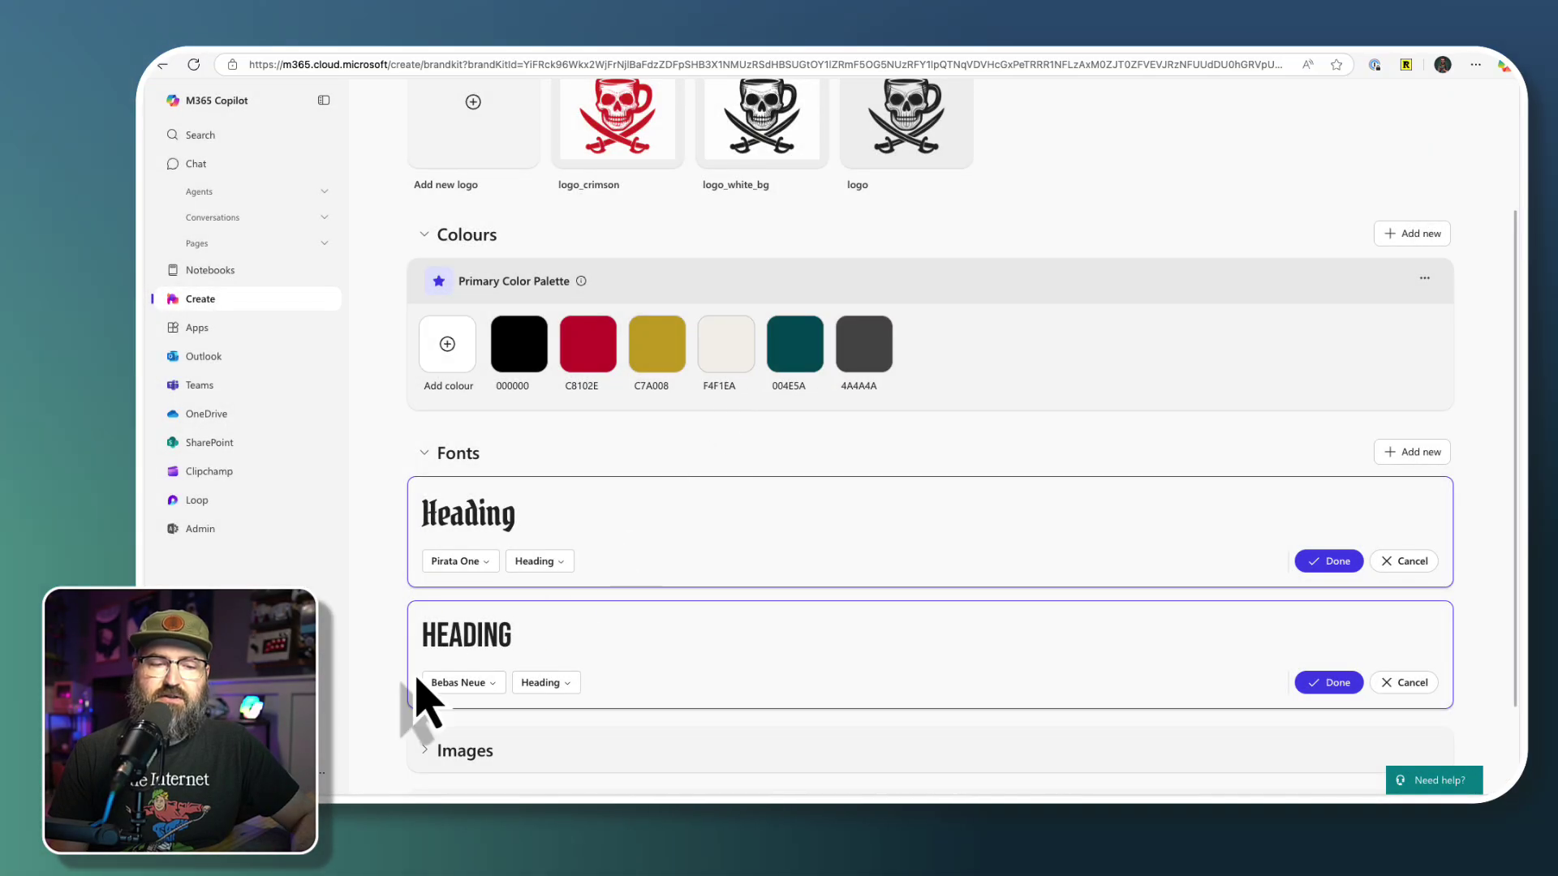
Copy Roboto from the style guide and add it as a brand font.
click(512, 50)
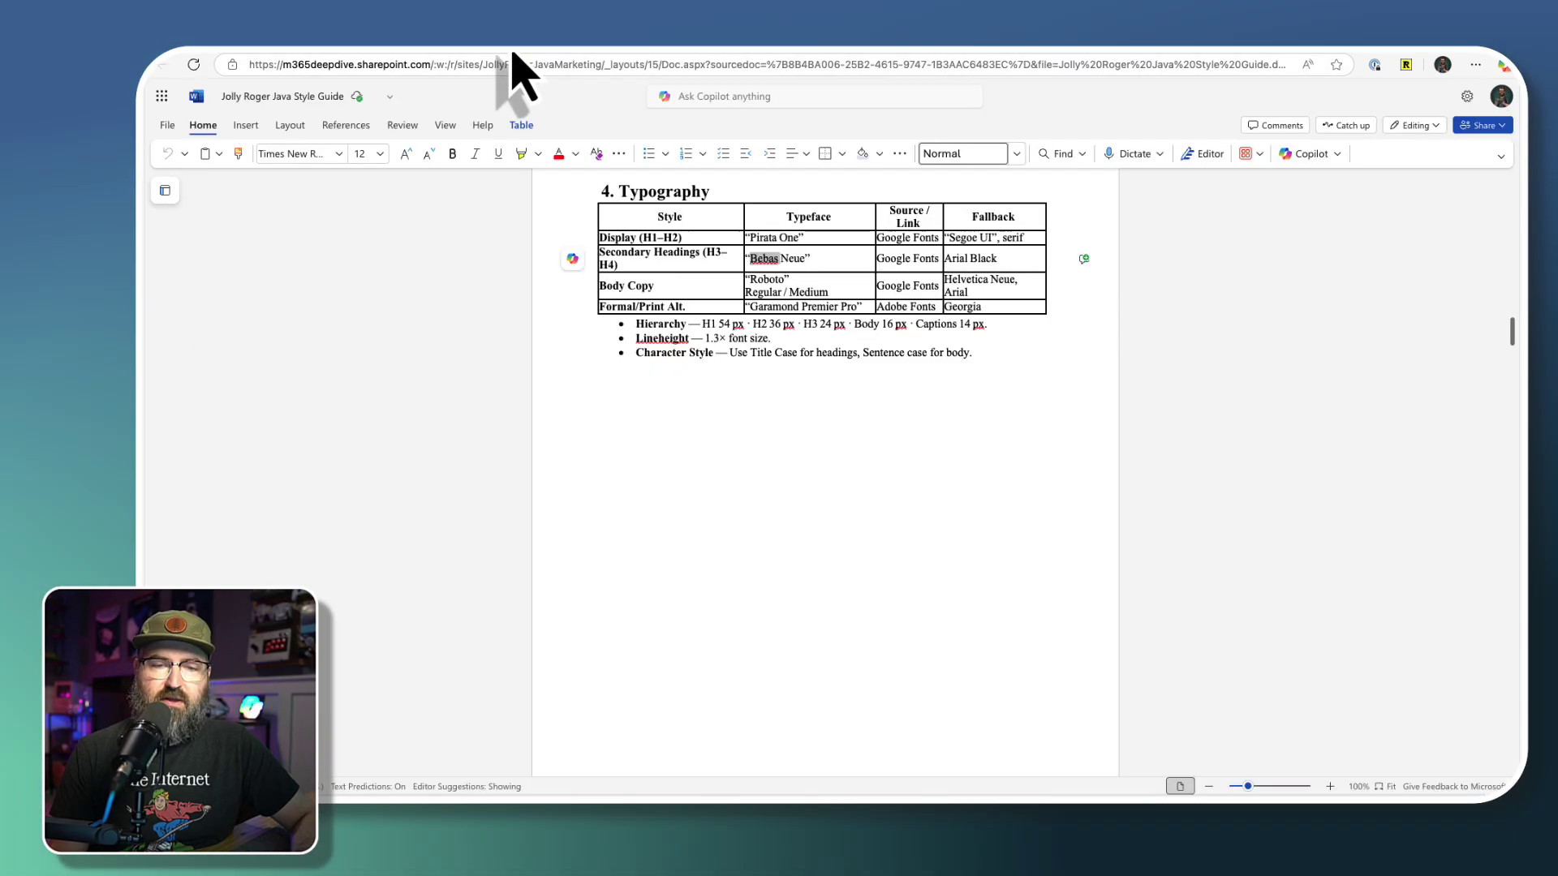
double_click(767, 280)
key(ctrl+c)
click(398, 52)
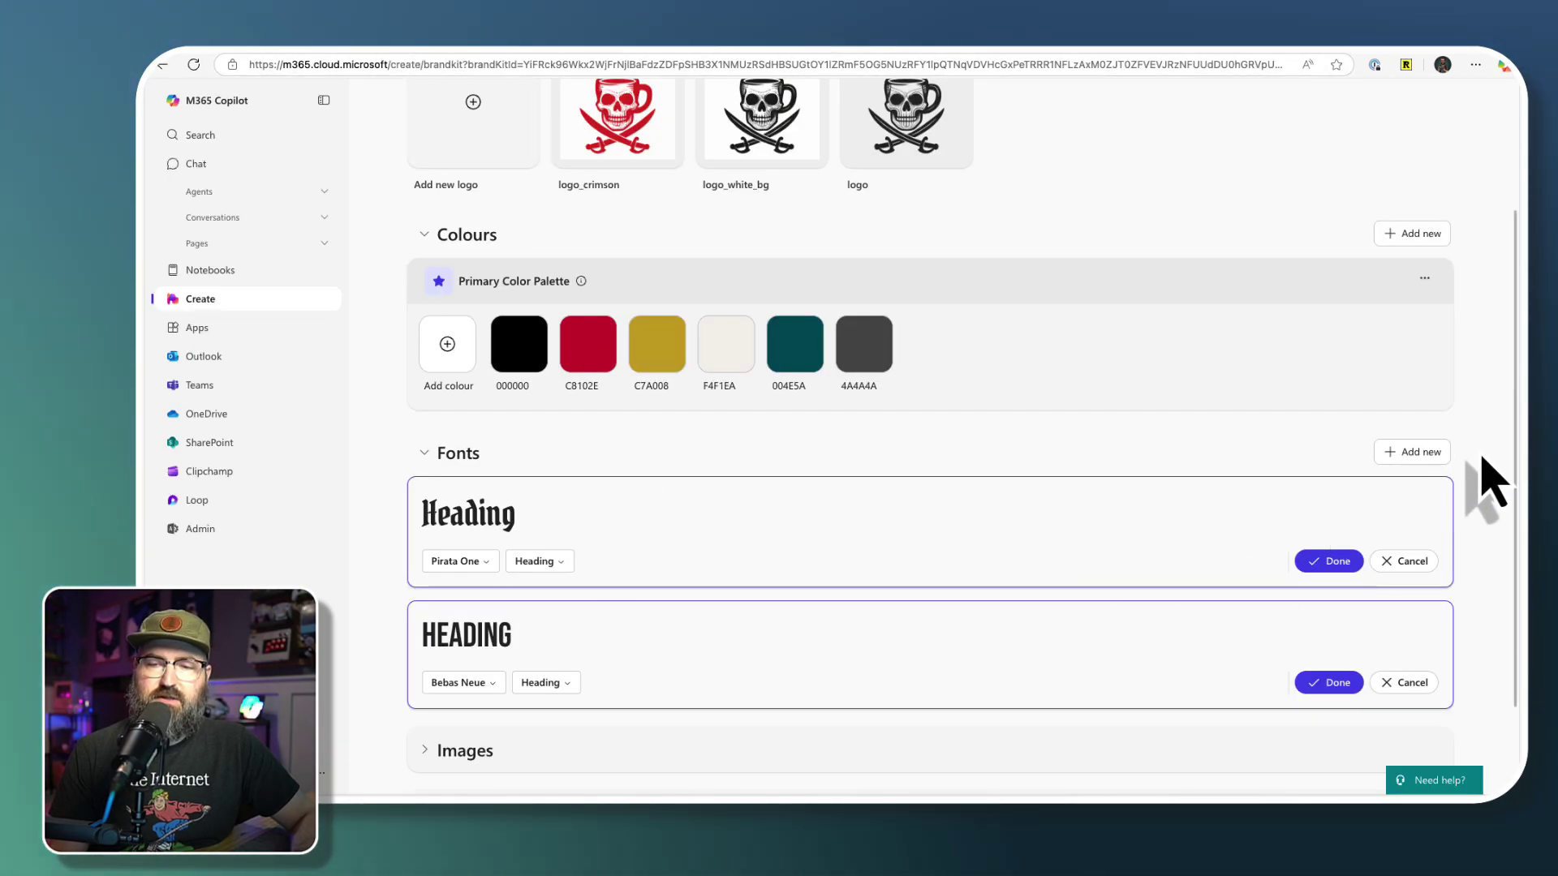
click(1412, 452)
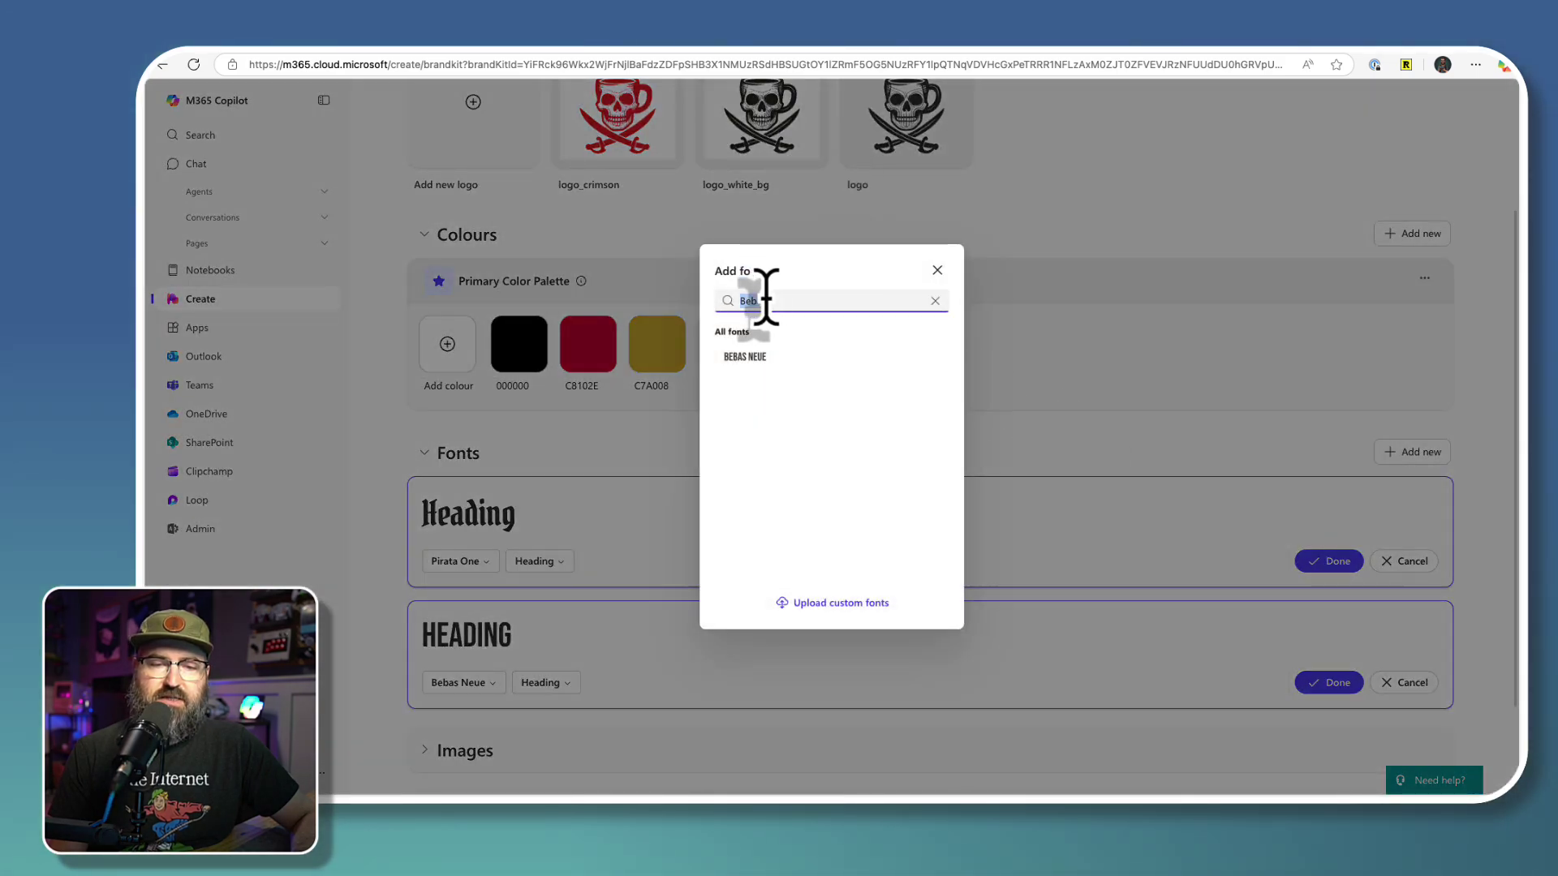
key(ctrl+v)
click(750, 382)
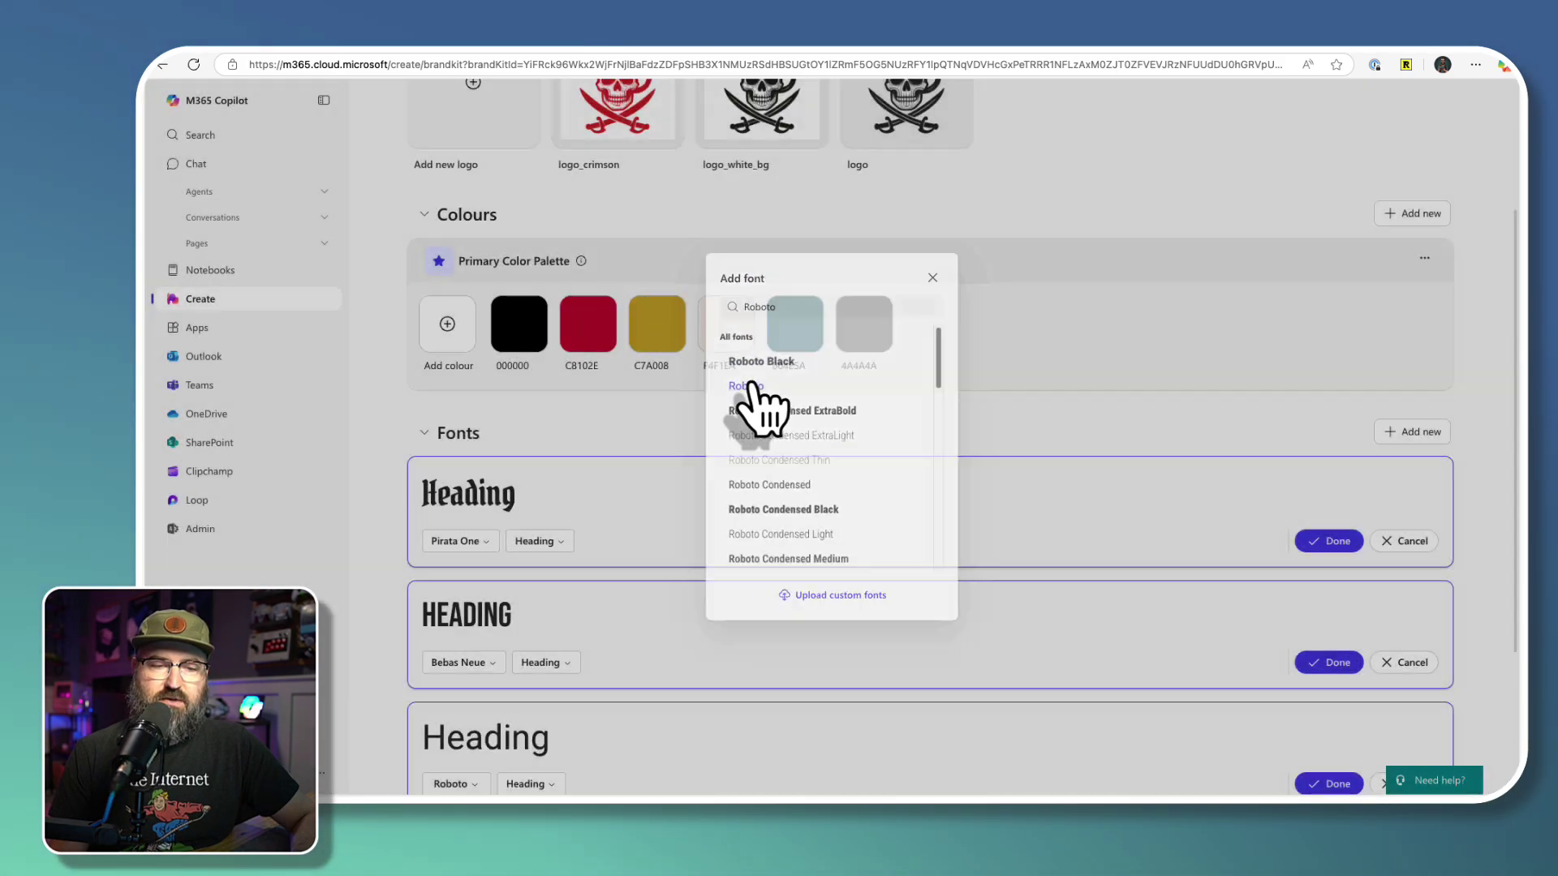
Search 'Garamond Prem' without a match, then add Georgia as a brand font instead.
click(516, 54)
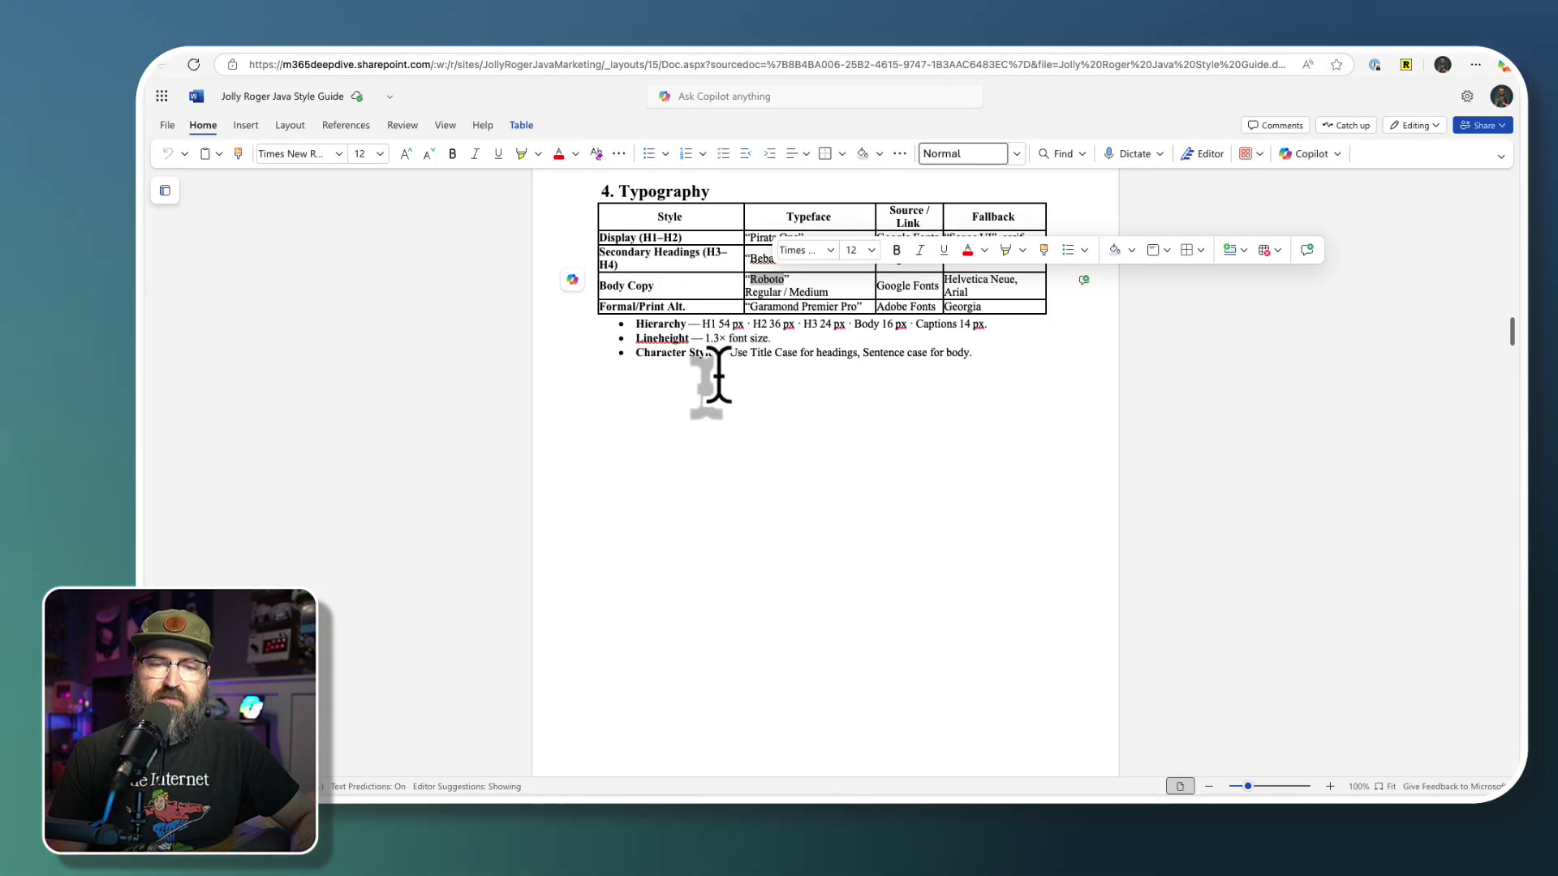
click(759, 302)
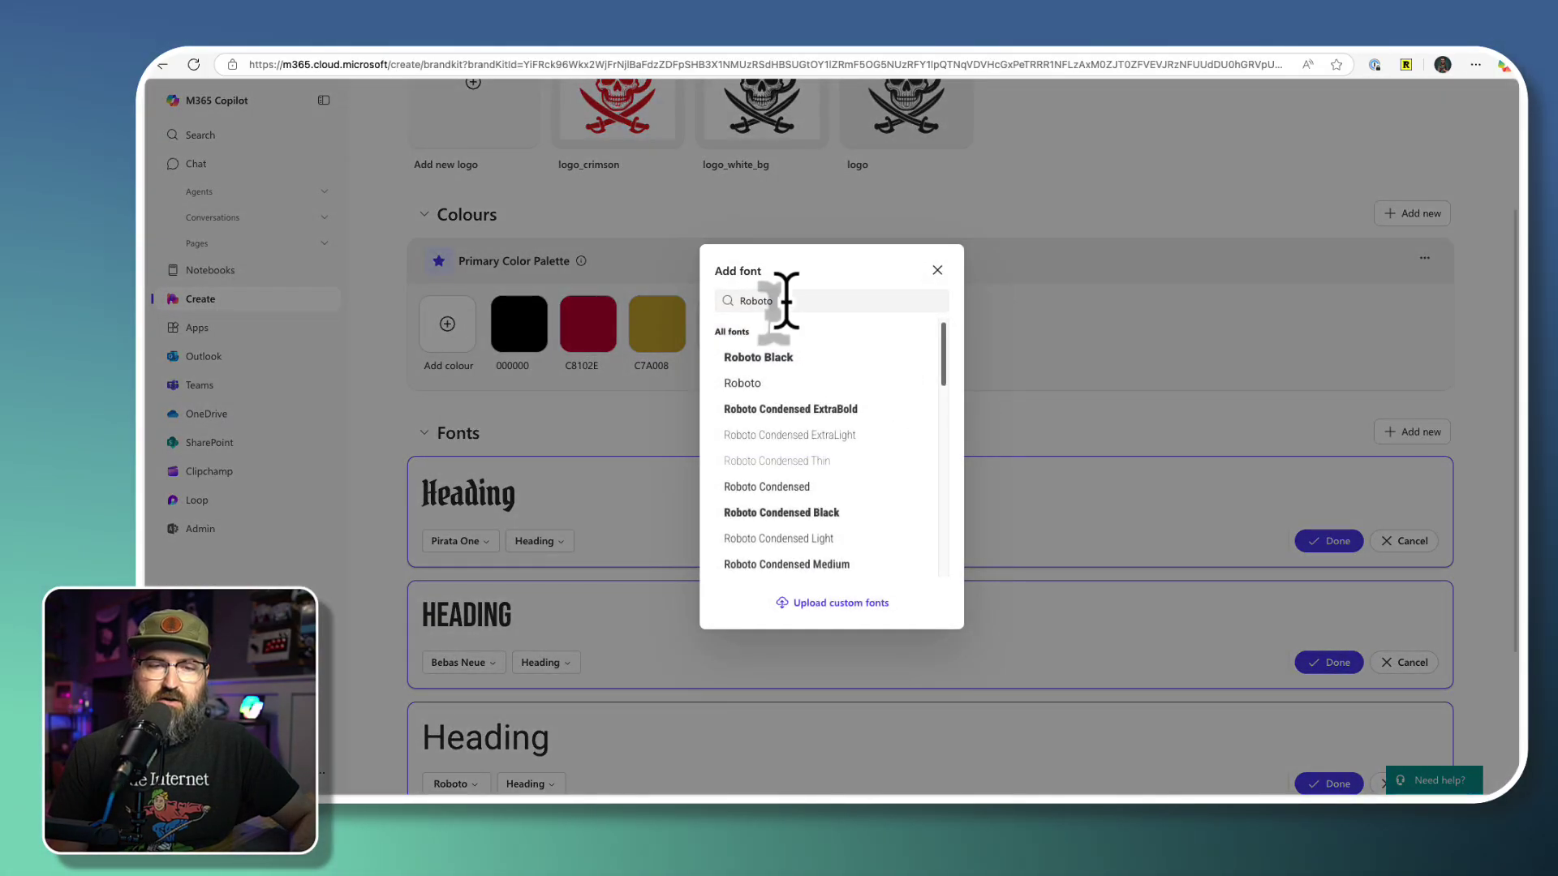
text(Garamond)
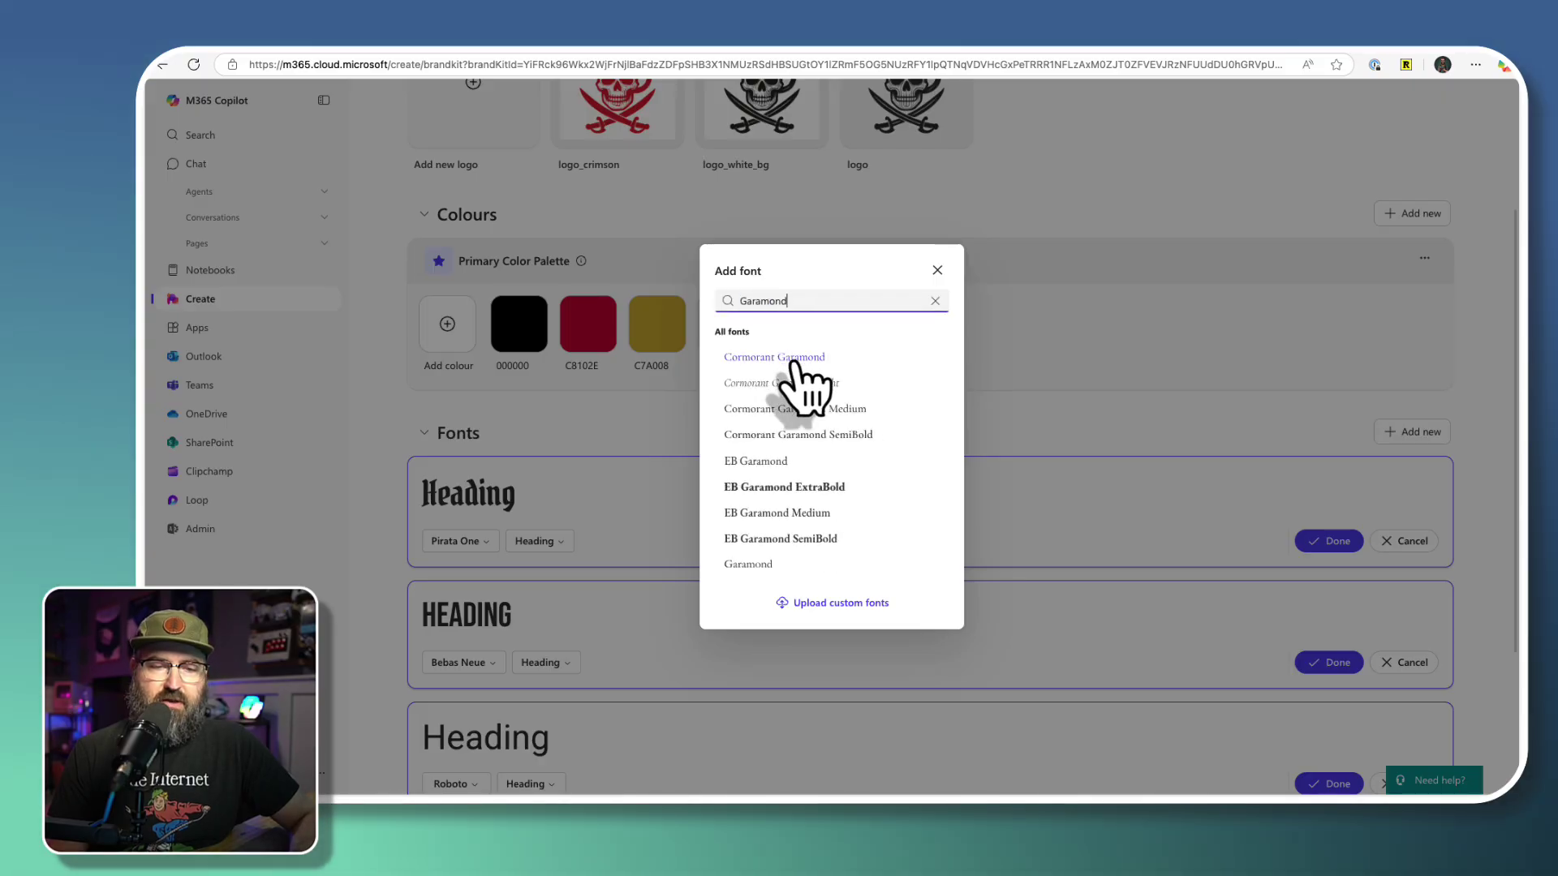
text( Premi)
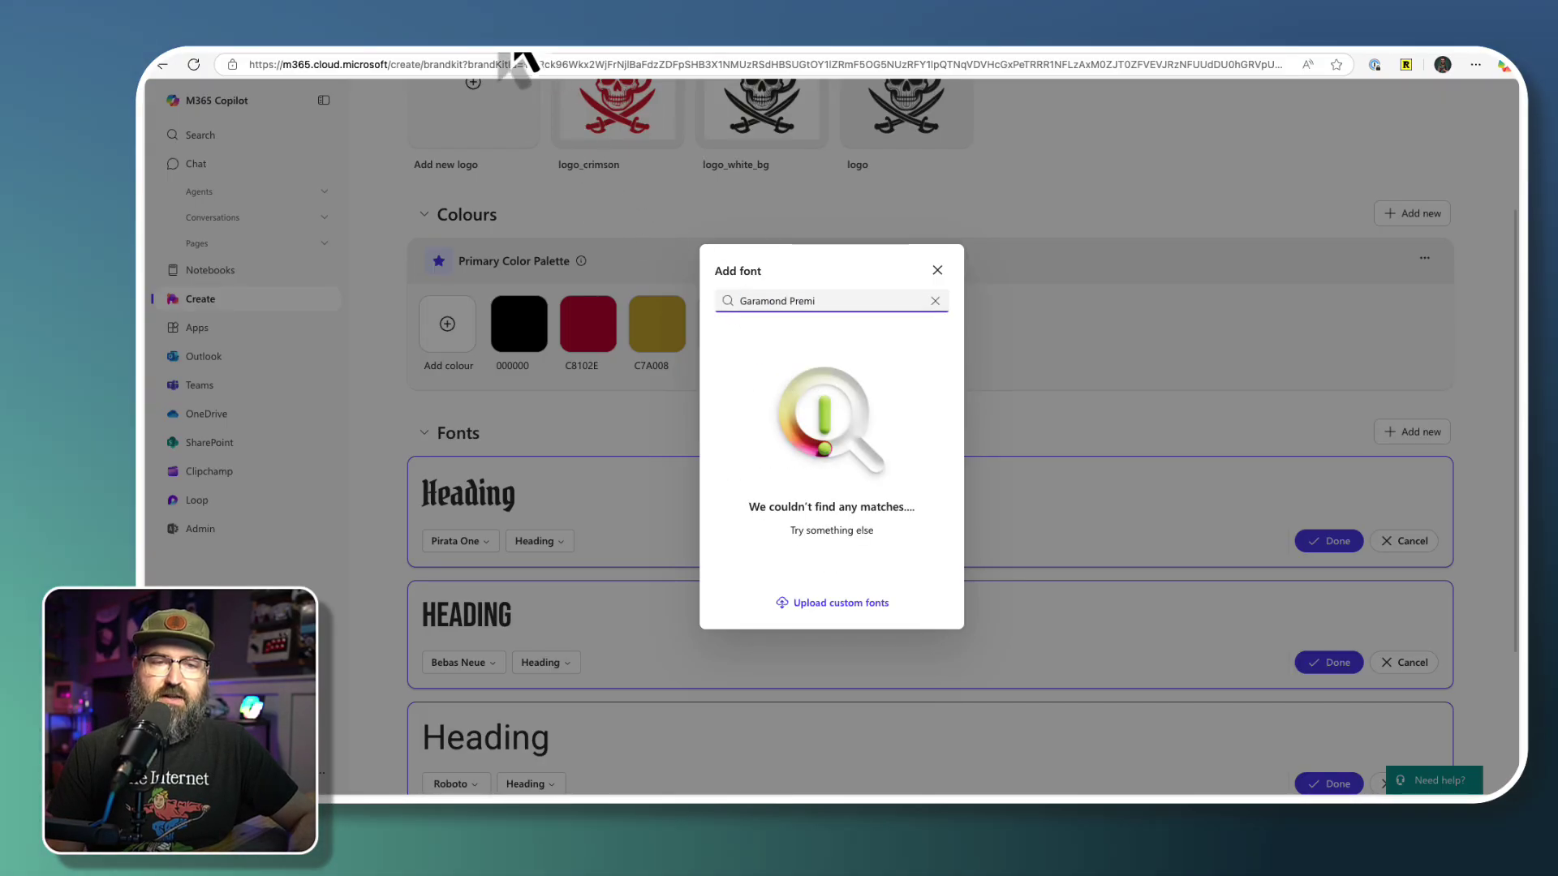
key(ctrl+Tab)
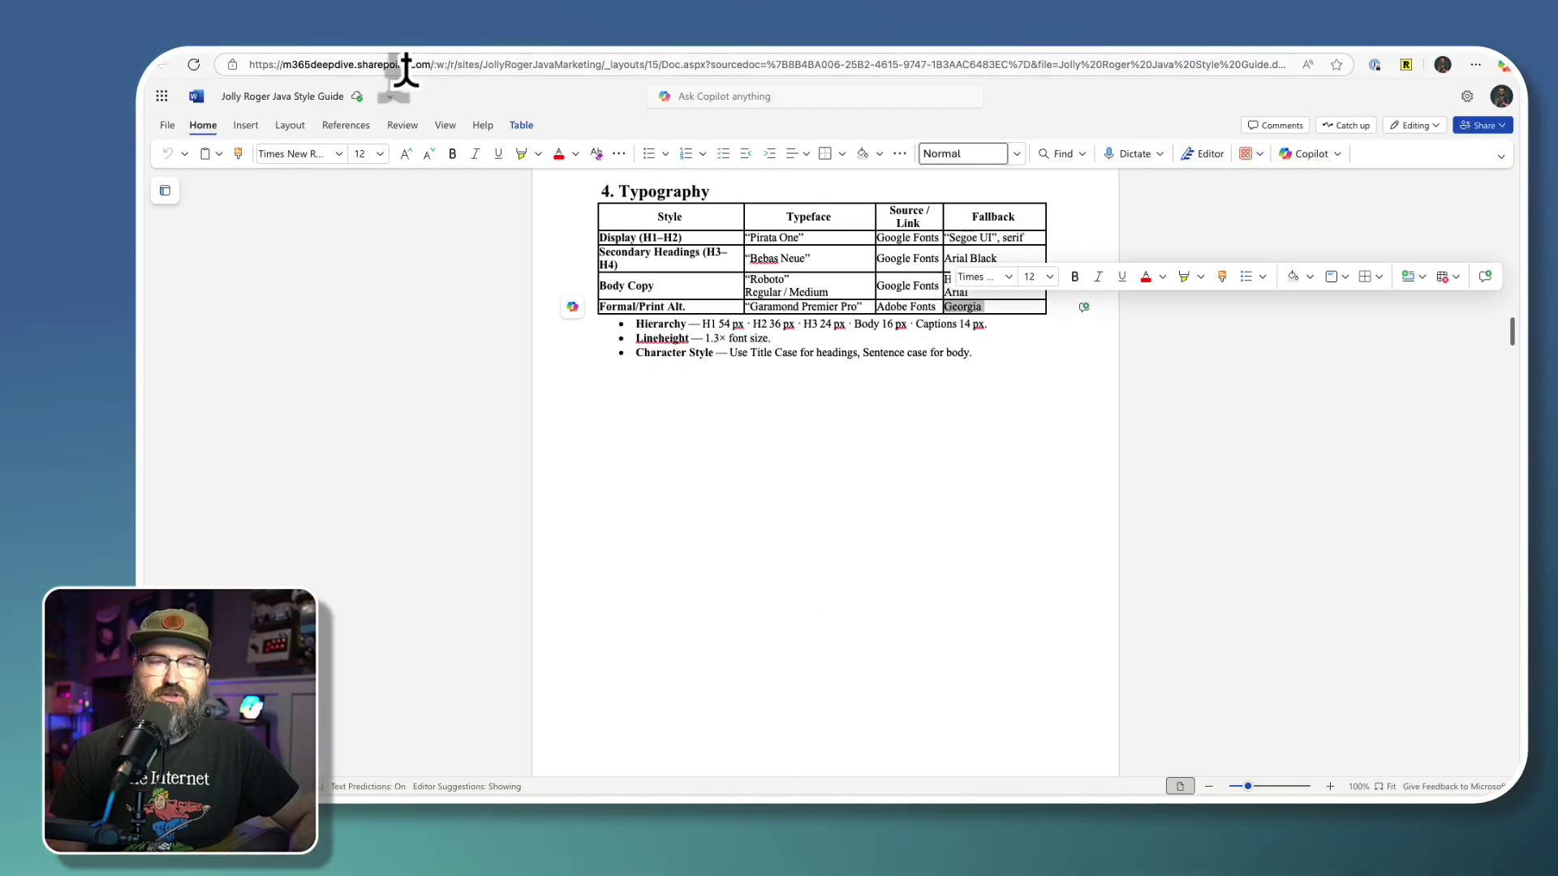
key(ctrl+Tab)
triple_click(754, 302)
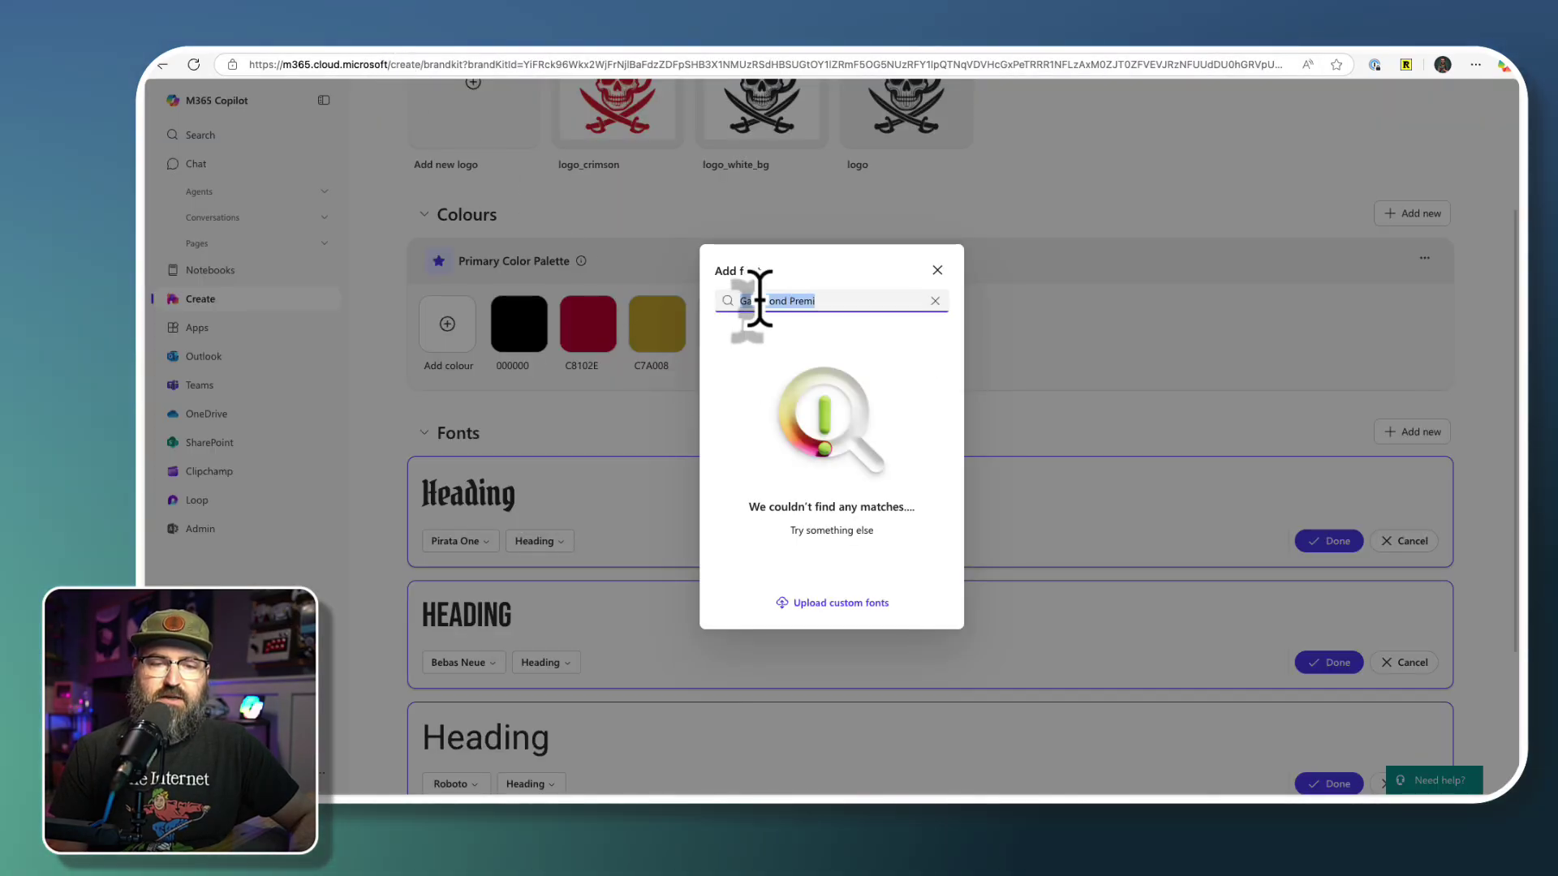
text(Georgia)
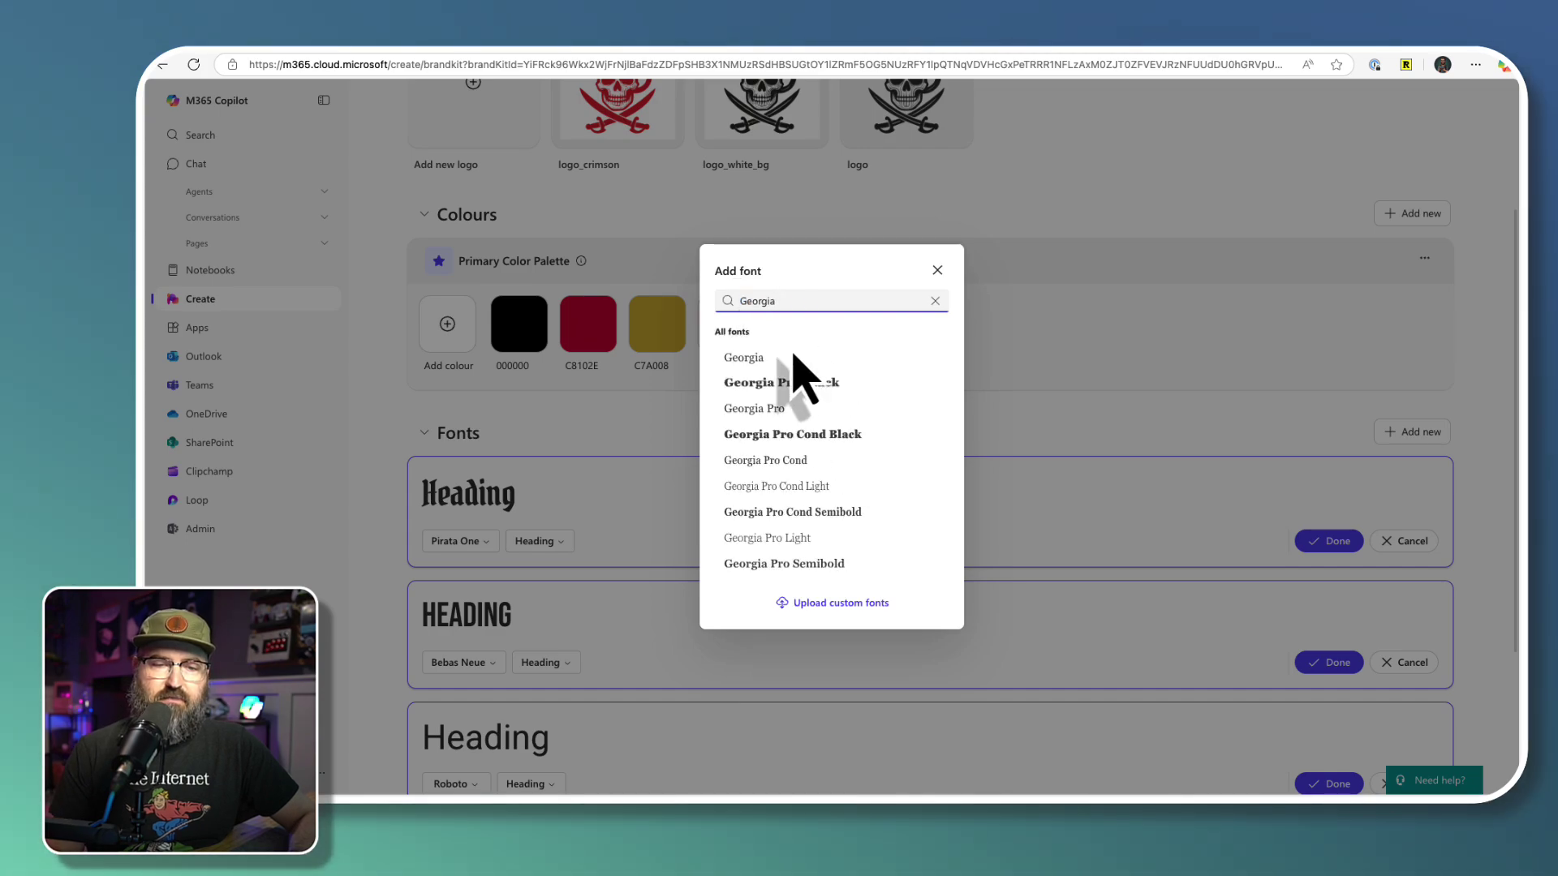
click(747, 358)
key(ctrl+Tab)
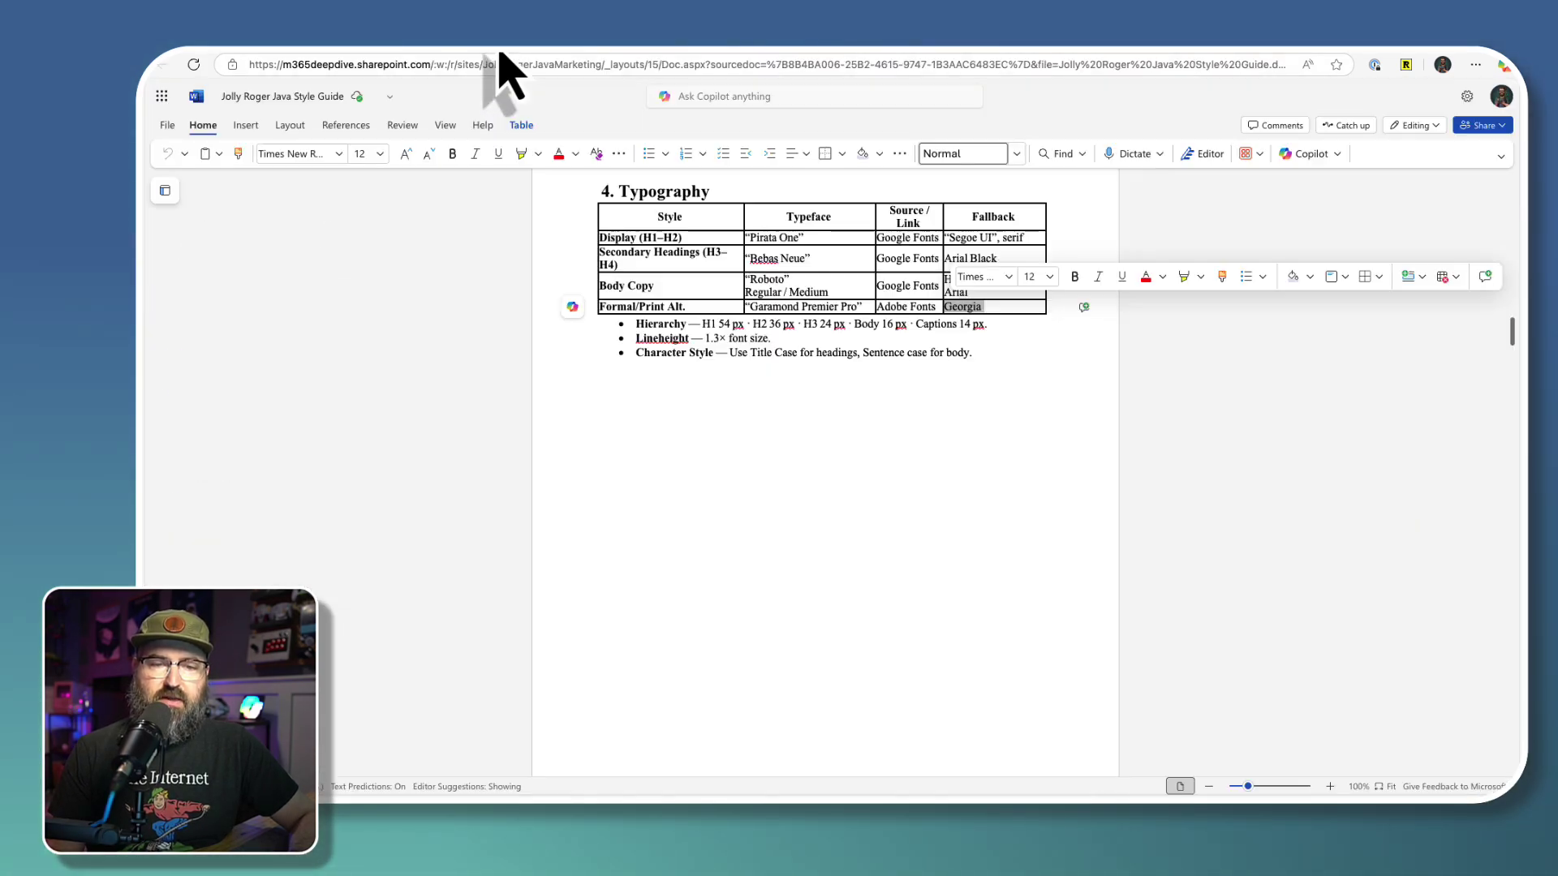
Deselect the Georgia cell in the style guide's font table.
click(828, 408)
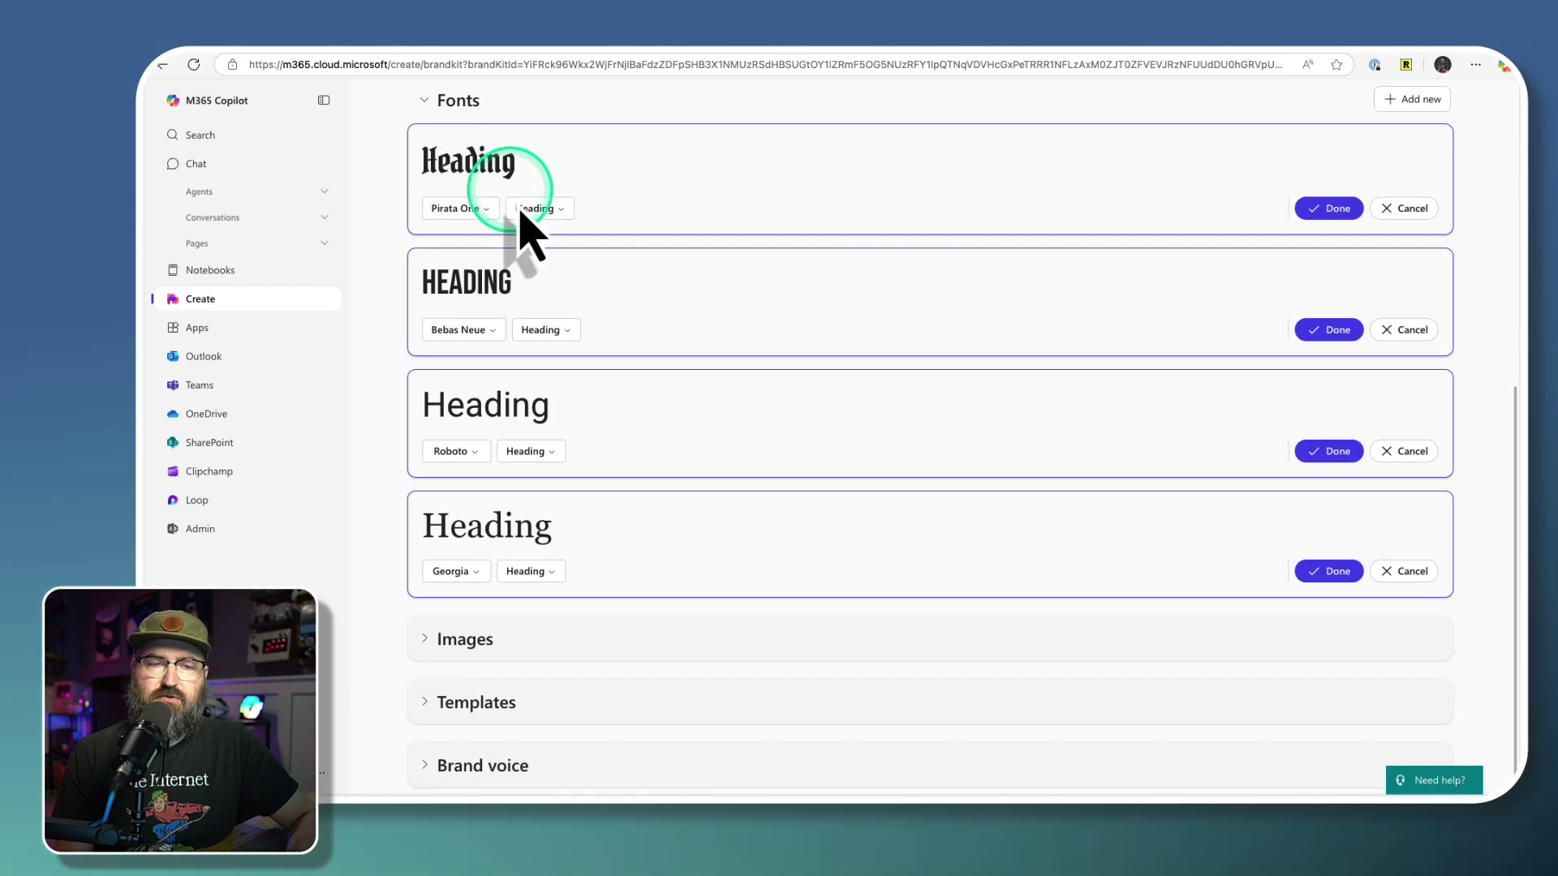
Set Bebas Neue's role to Subheading, and Roboto and Georgia to BodyText.
click(542, 329)
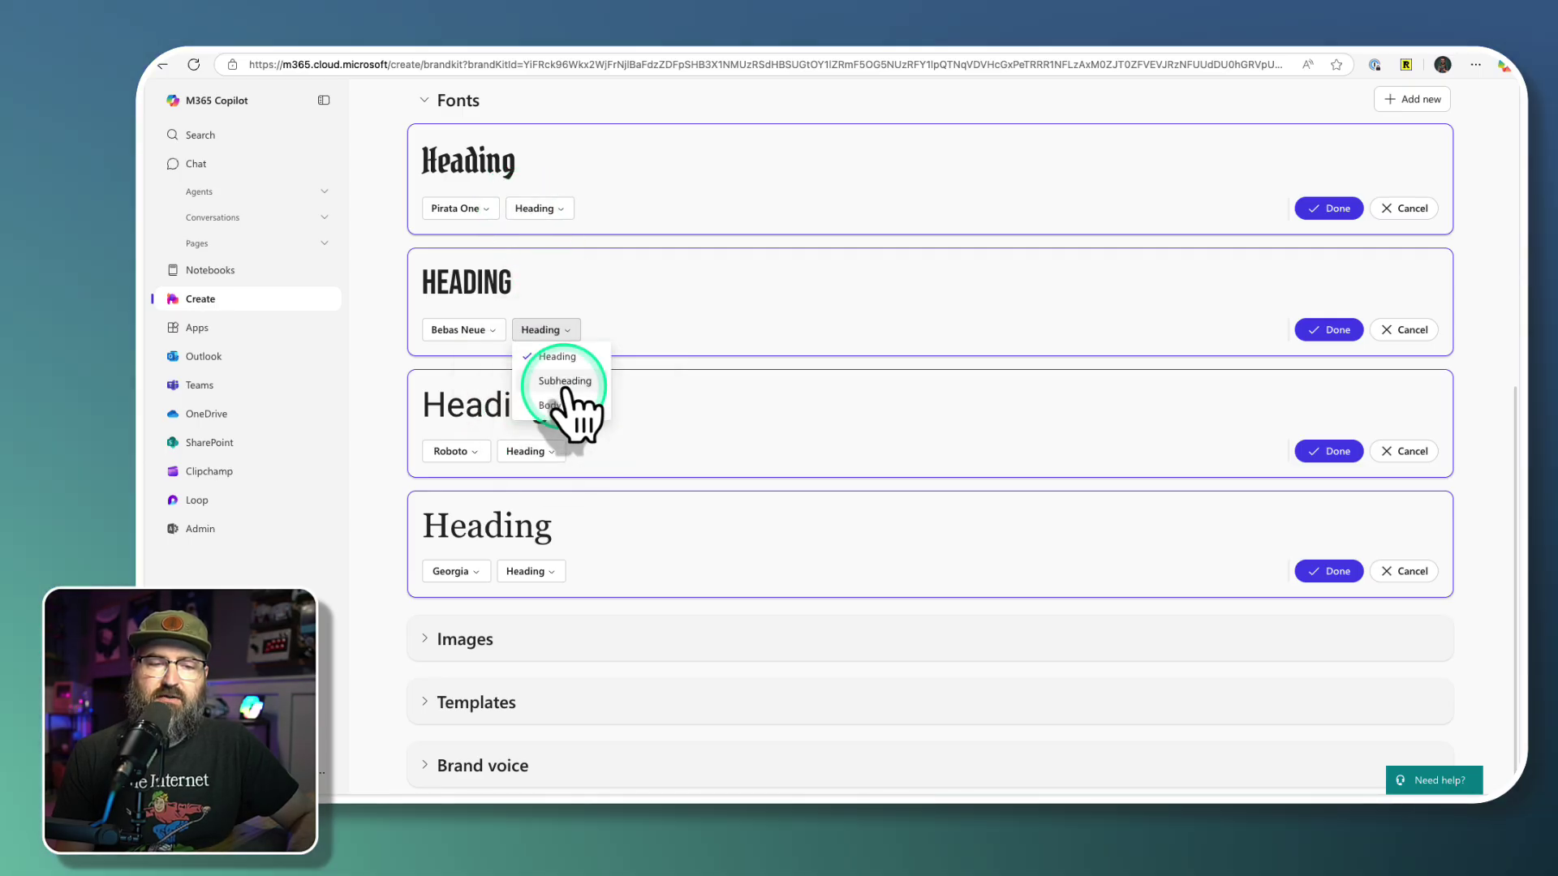
click(565, 381)
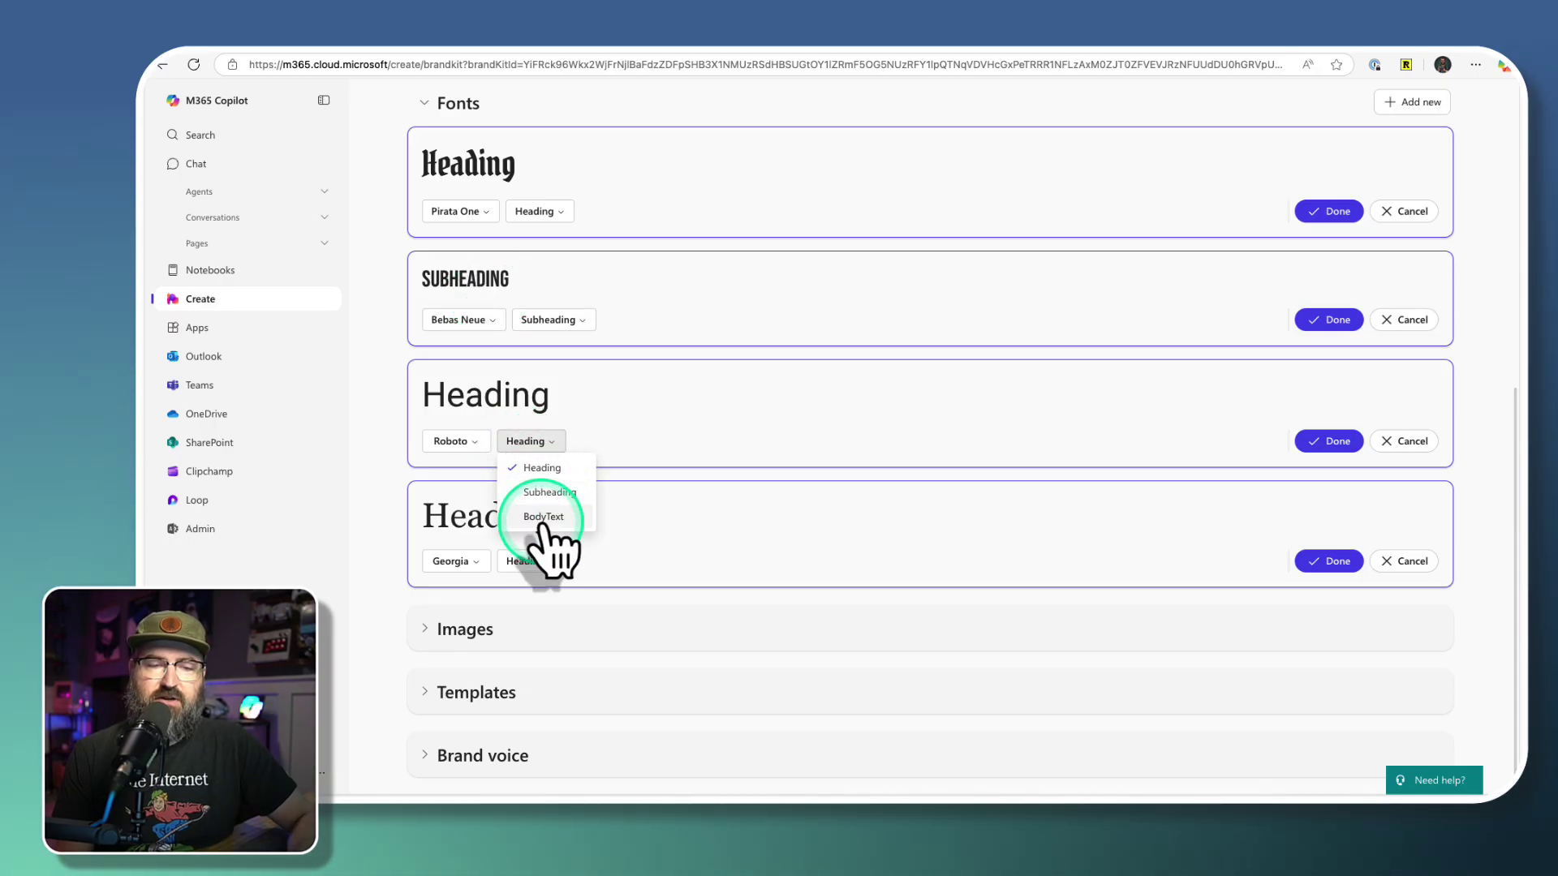
click(543, 518)
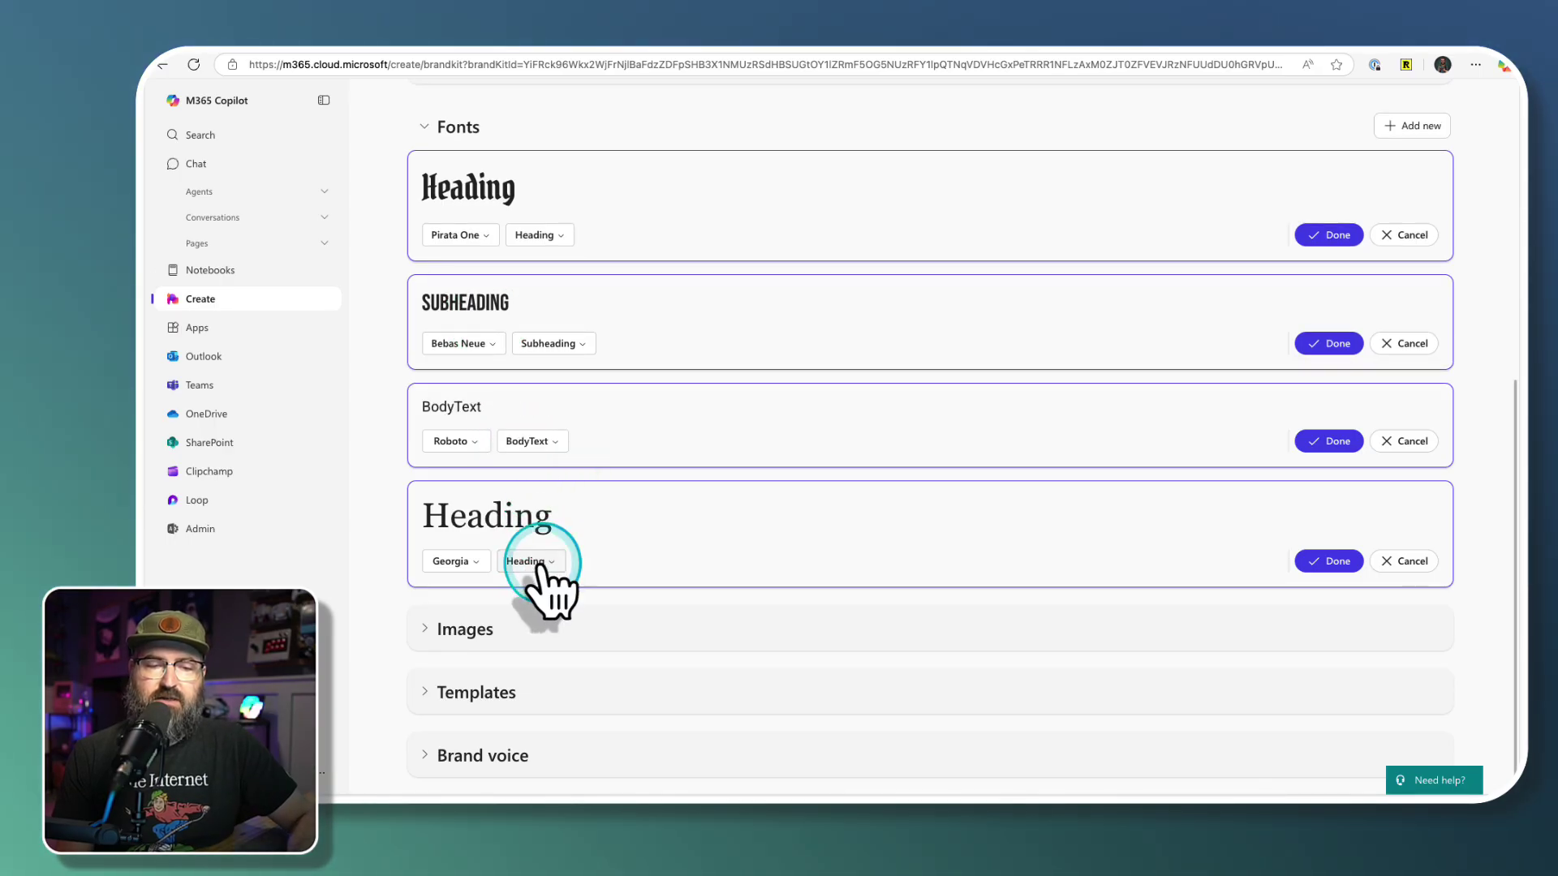
click(538, 562)
click(545, 626)
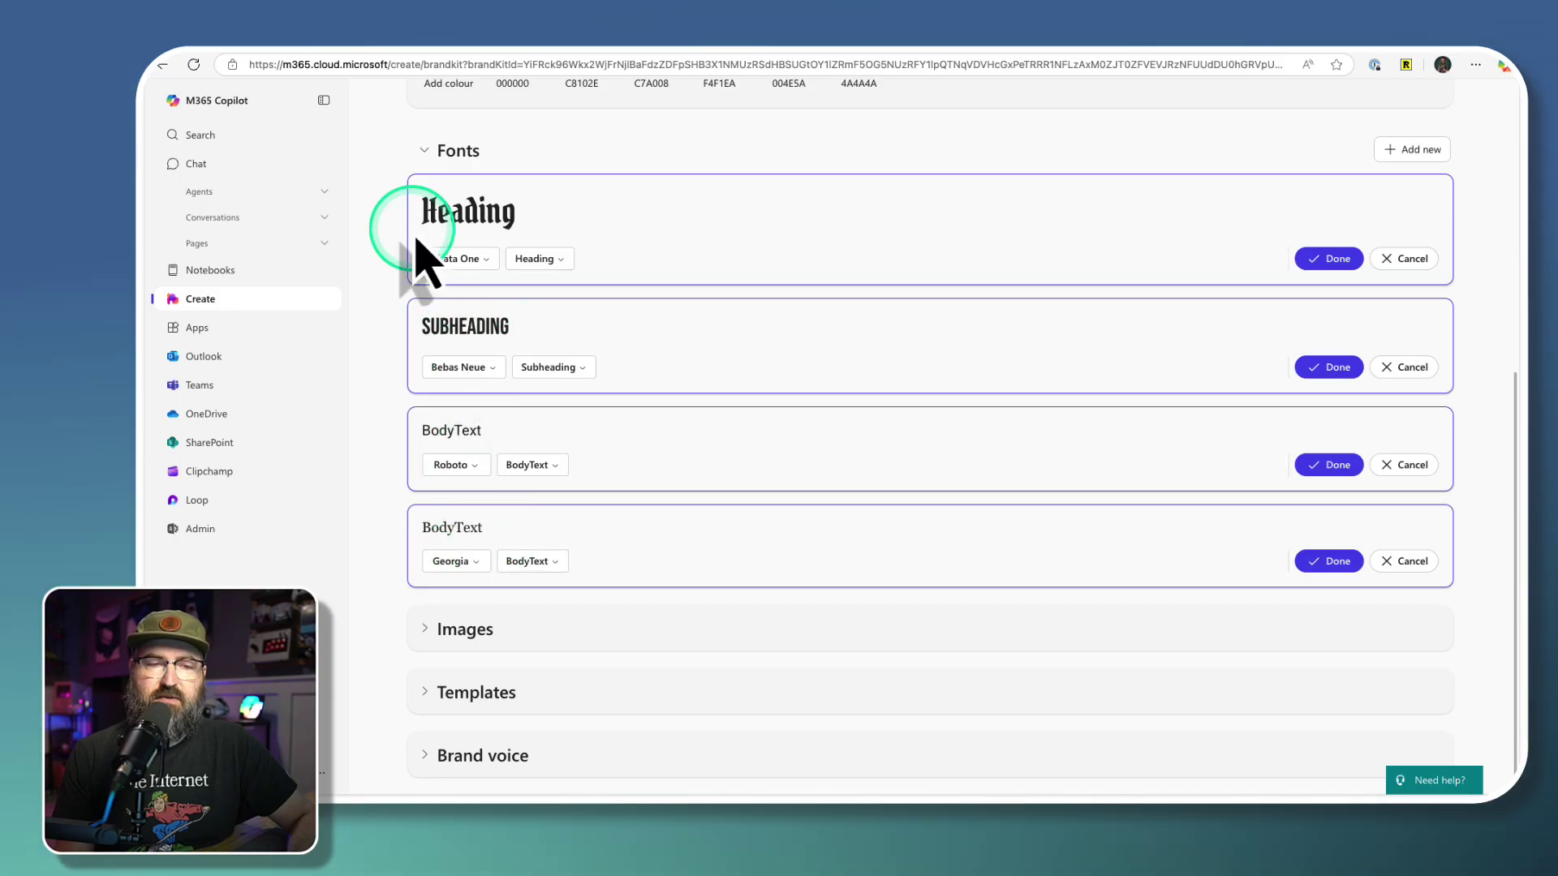
Save all four font cards: Pirata One, Bebas Neue, Roboto and Georgia.
click(1337, 258)
click(1337, 308)
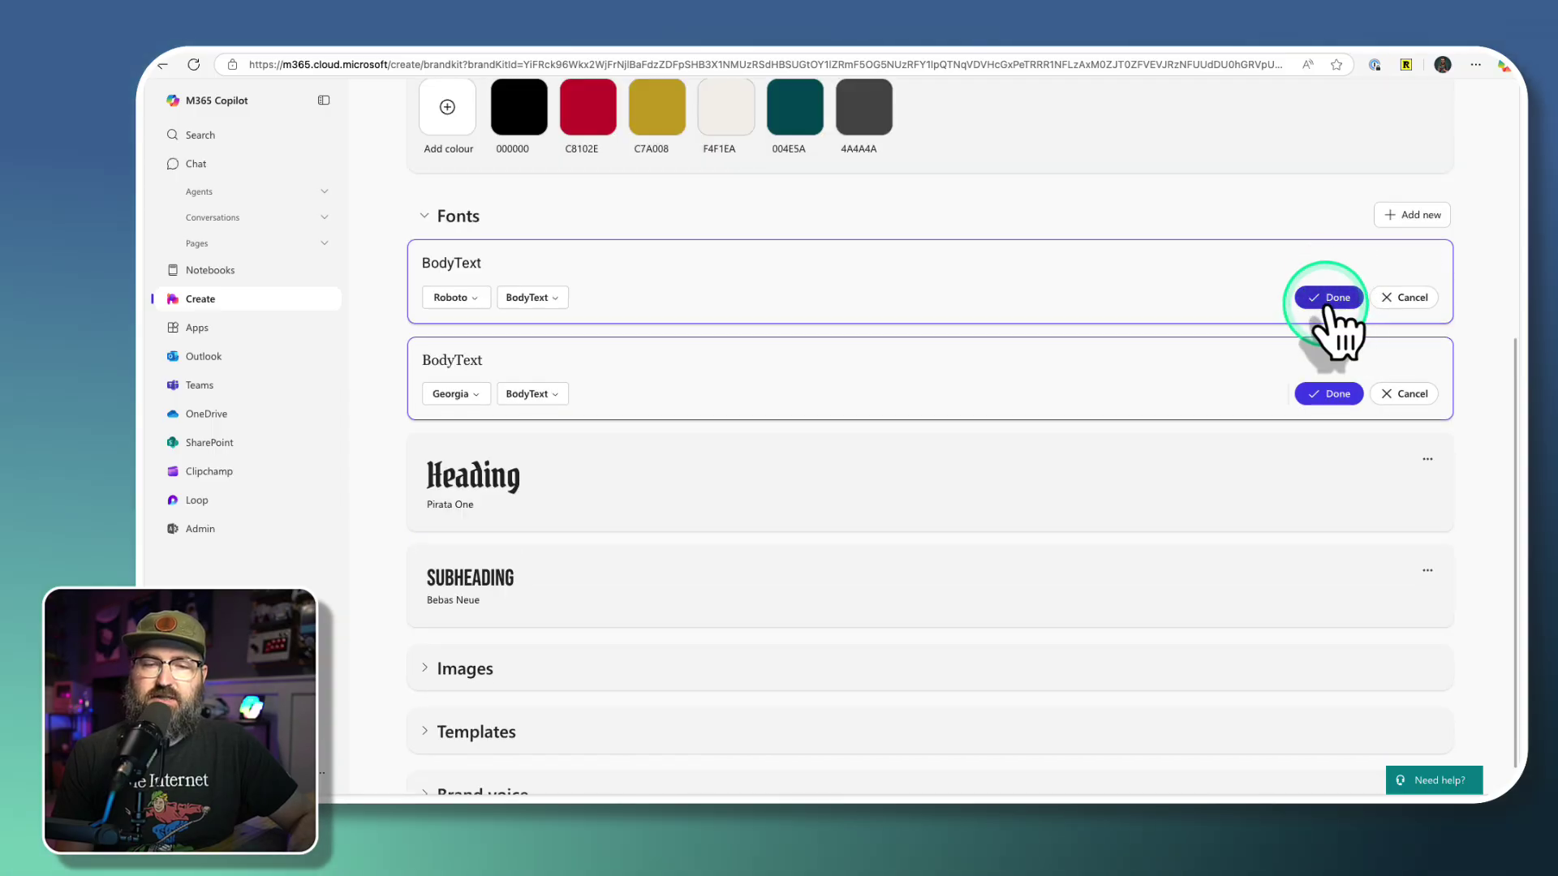
click(1329, 298)
click(1328, 296)
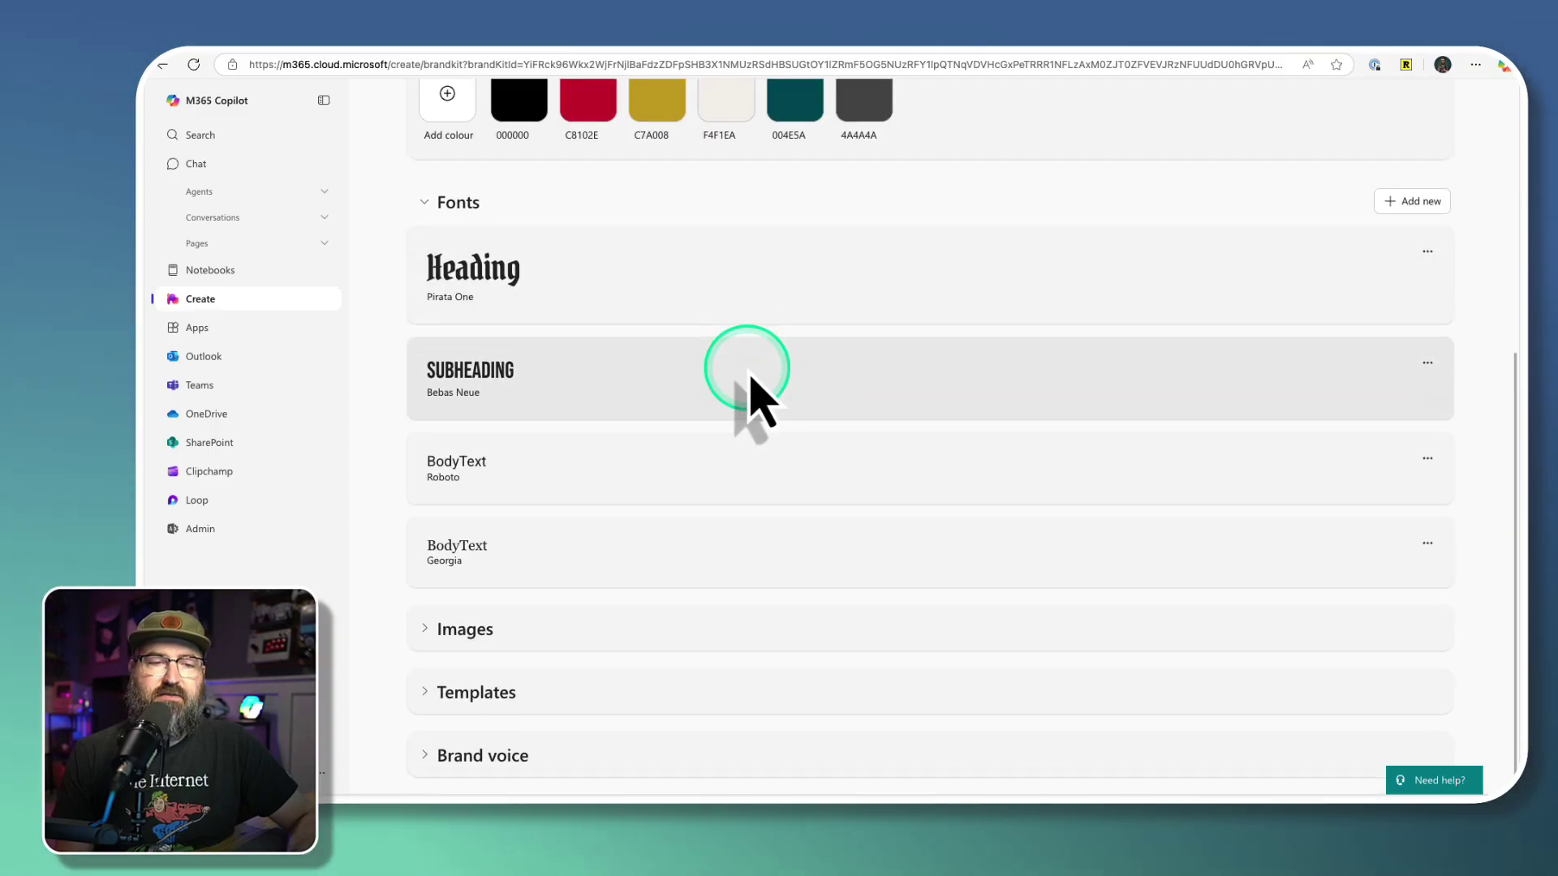
Collapse the Fonts and Colours sections and expand the Images section.
click(430, 209)
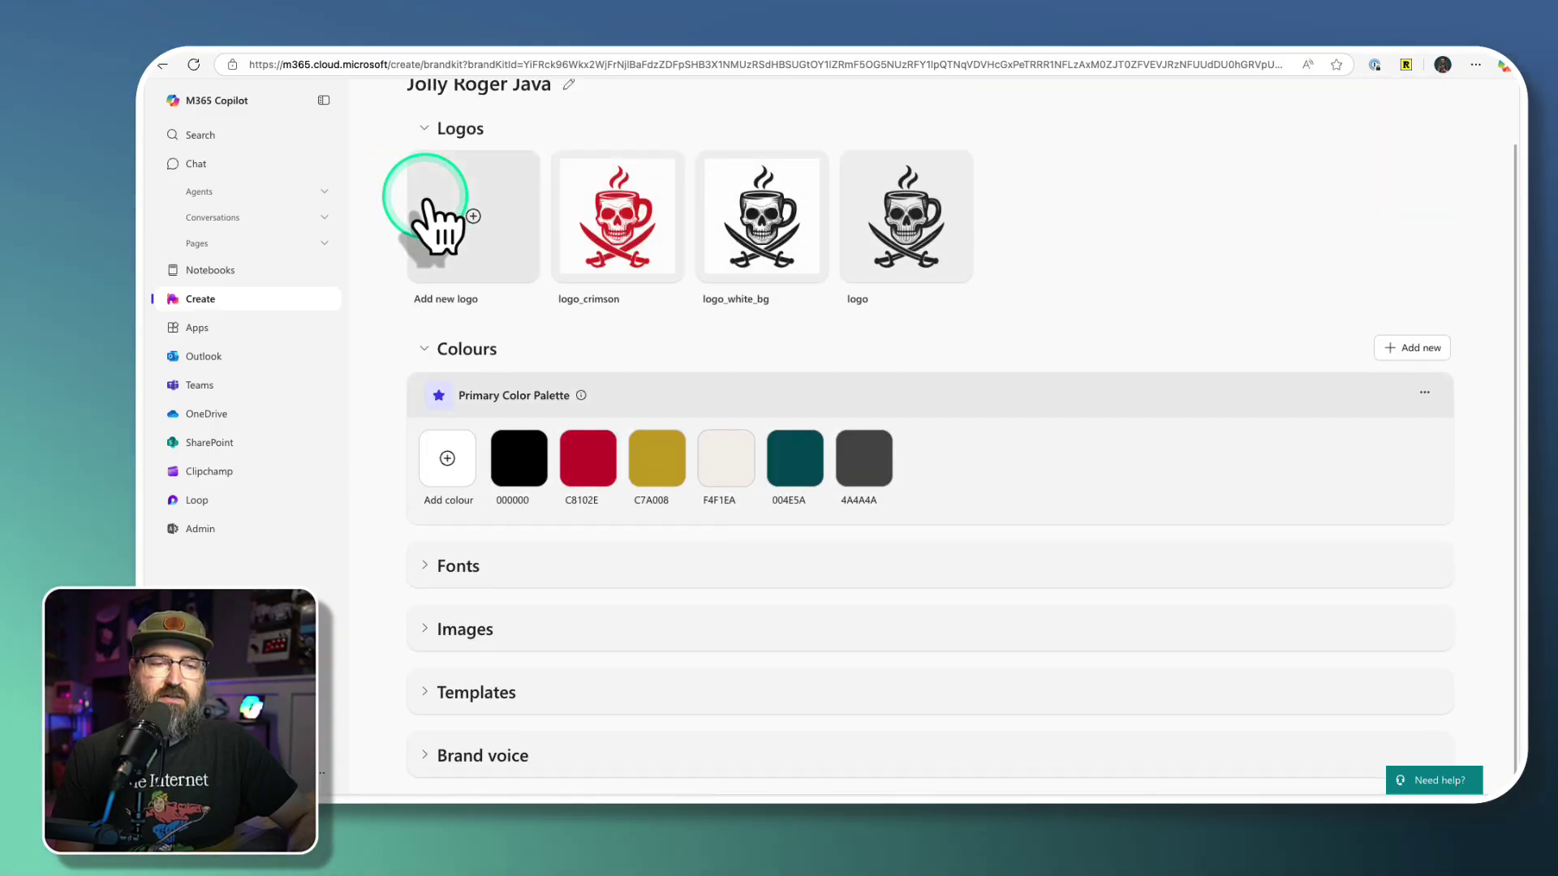
click(430, 351)
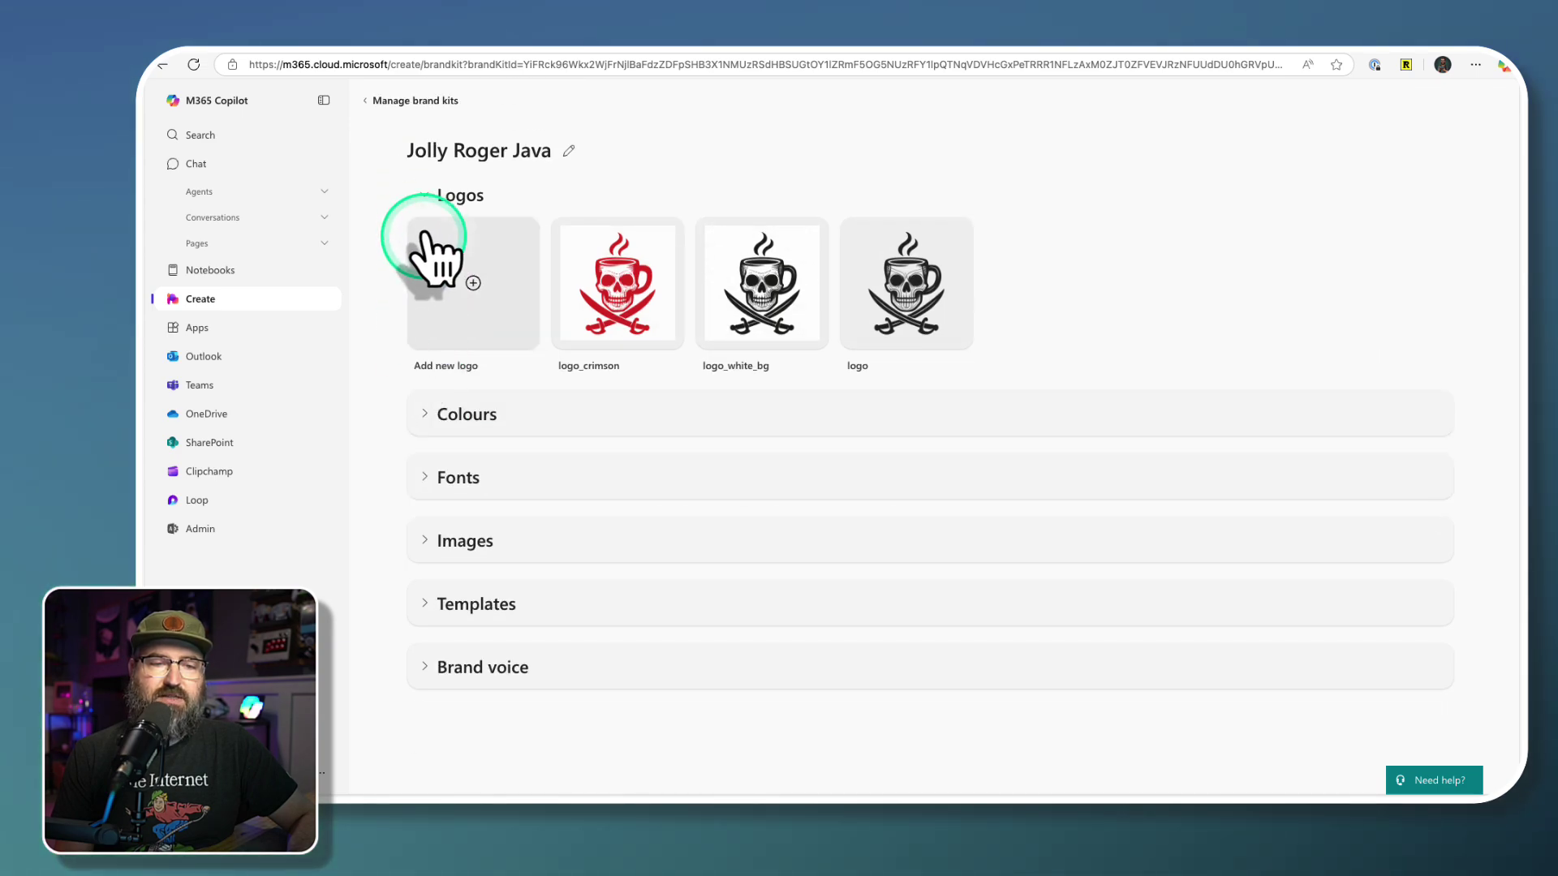
click(431, 541)
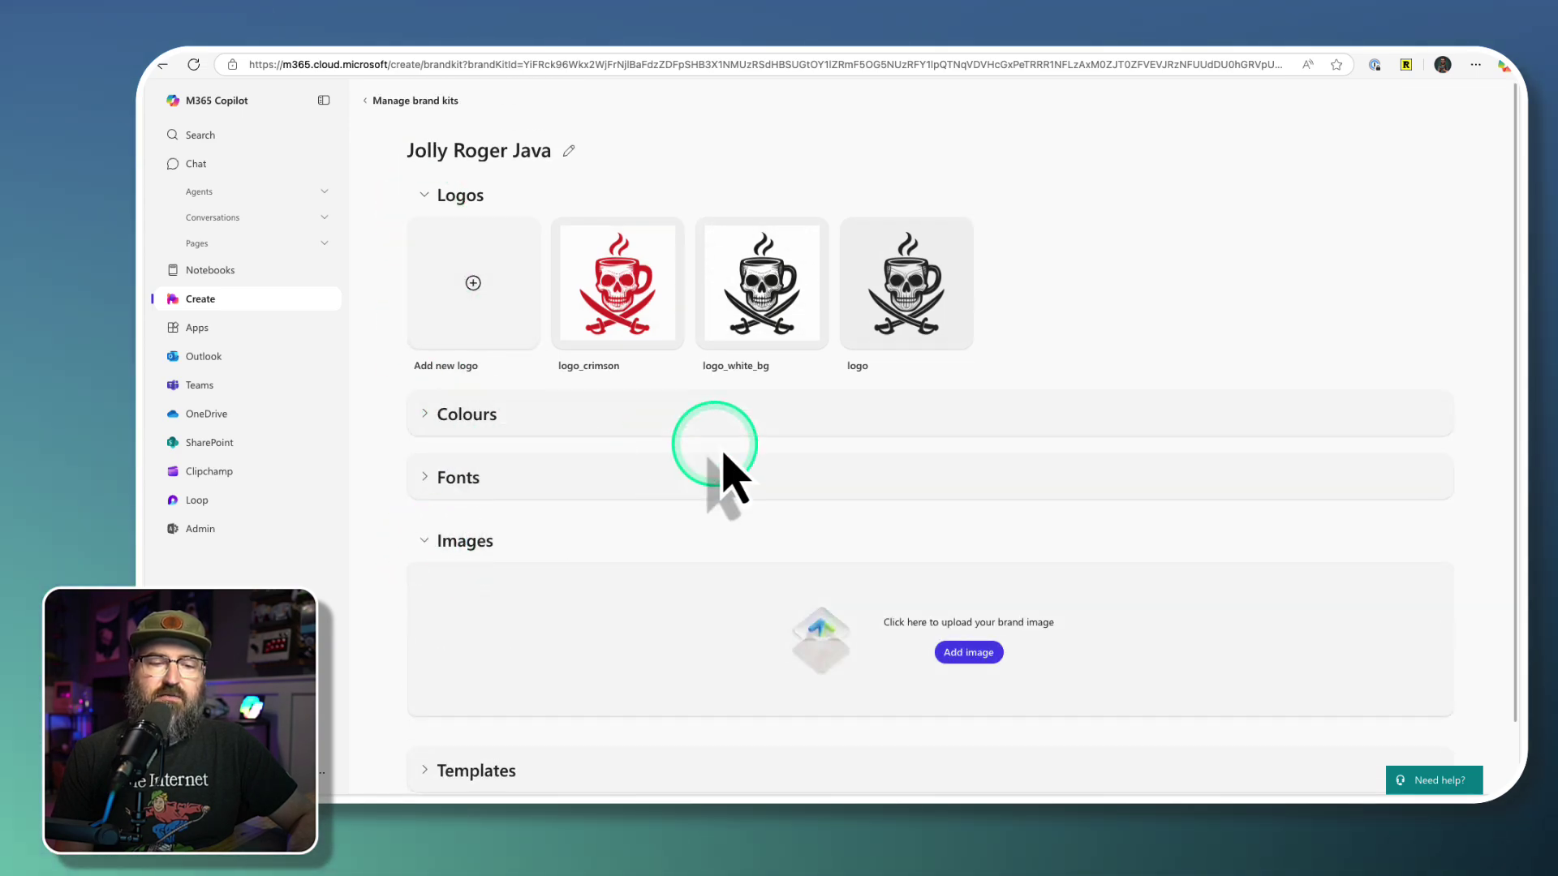
scroll(742, 471, down, 2)
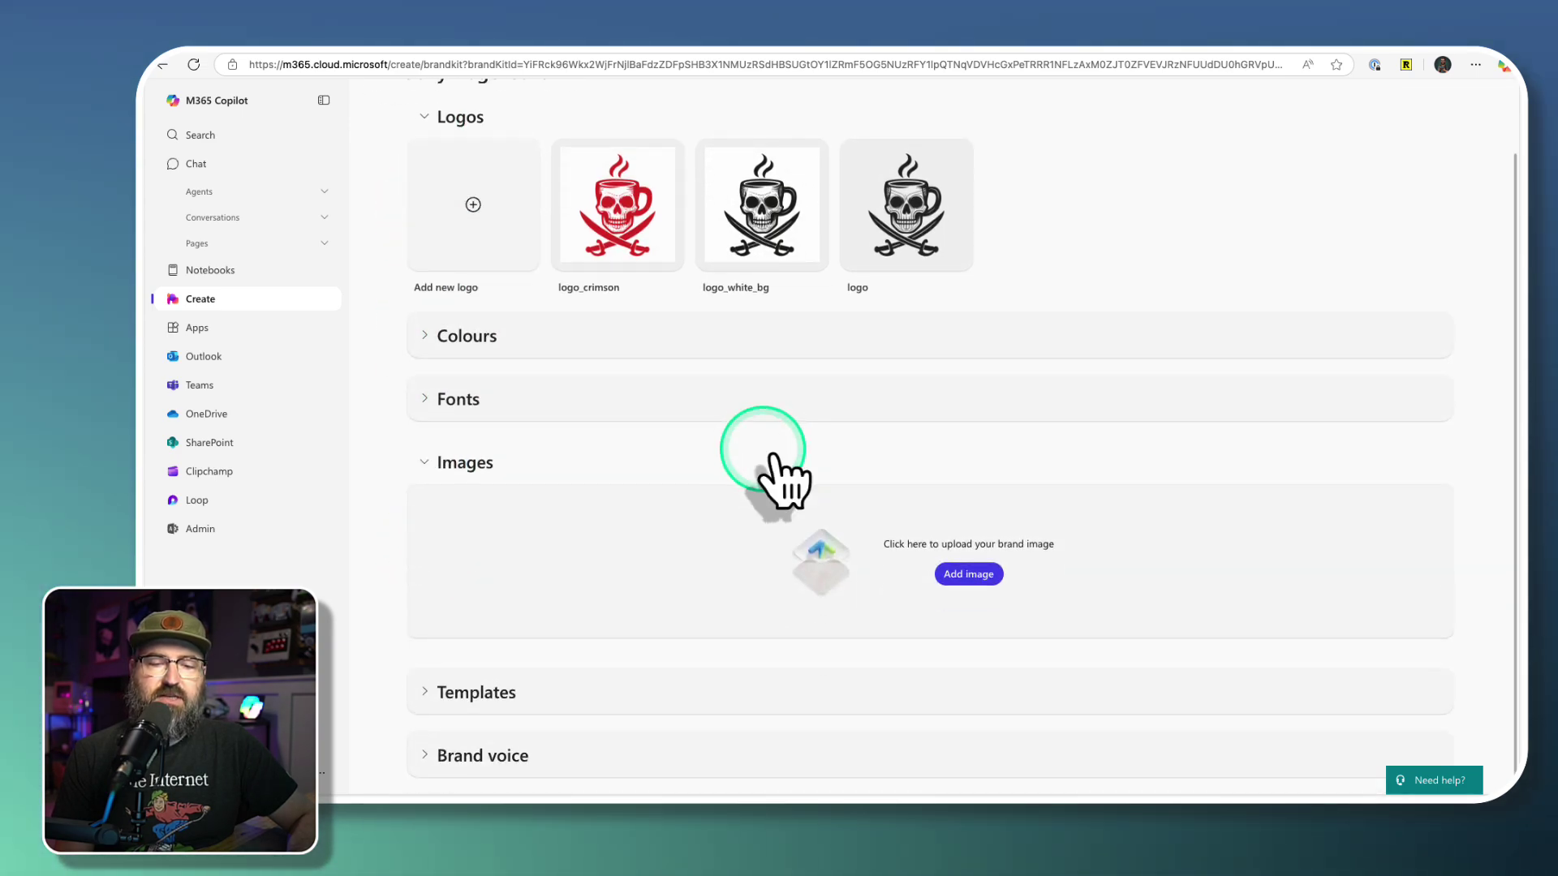
Upload all 13 PNGs from the Images folder, barista through woman_drinking.
click(970, 575)
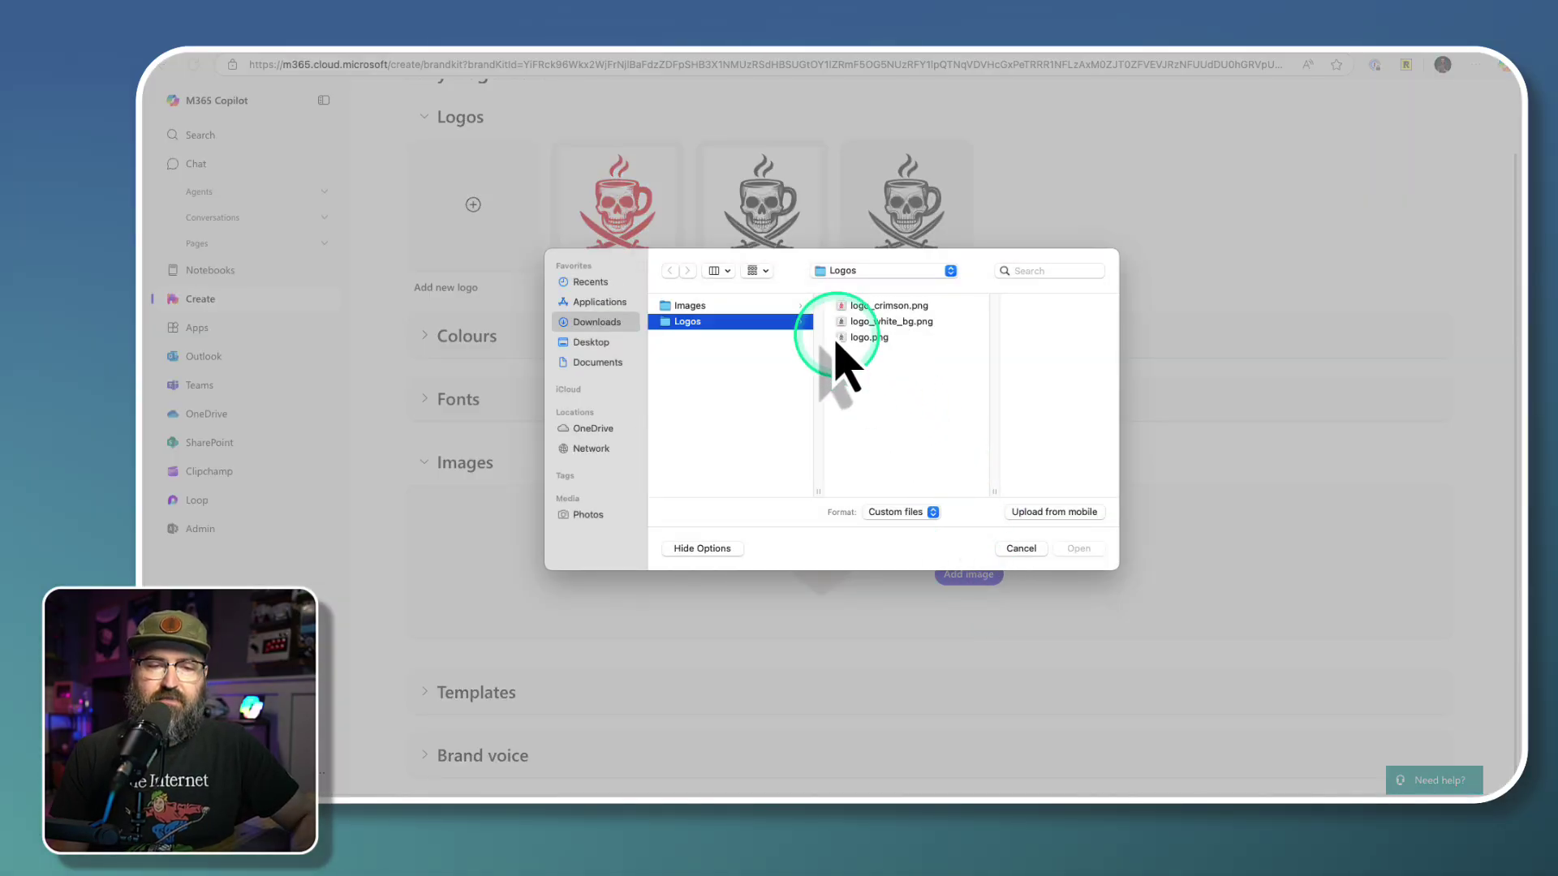
click(690, 306)
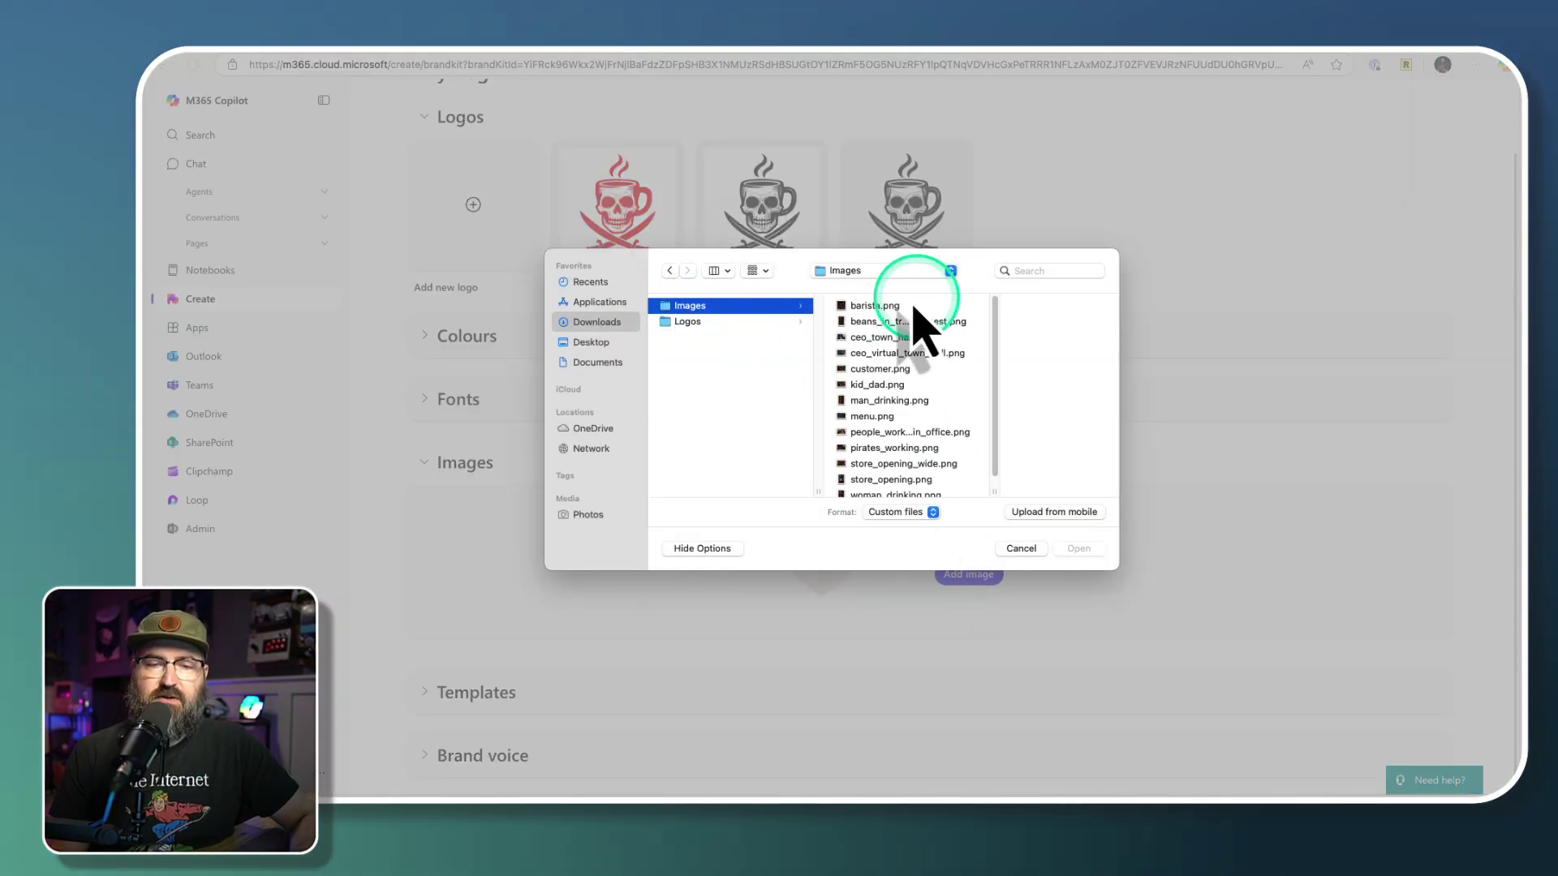
click(892, 307)
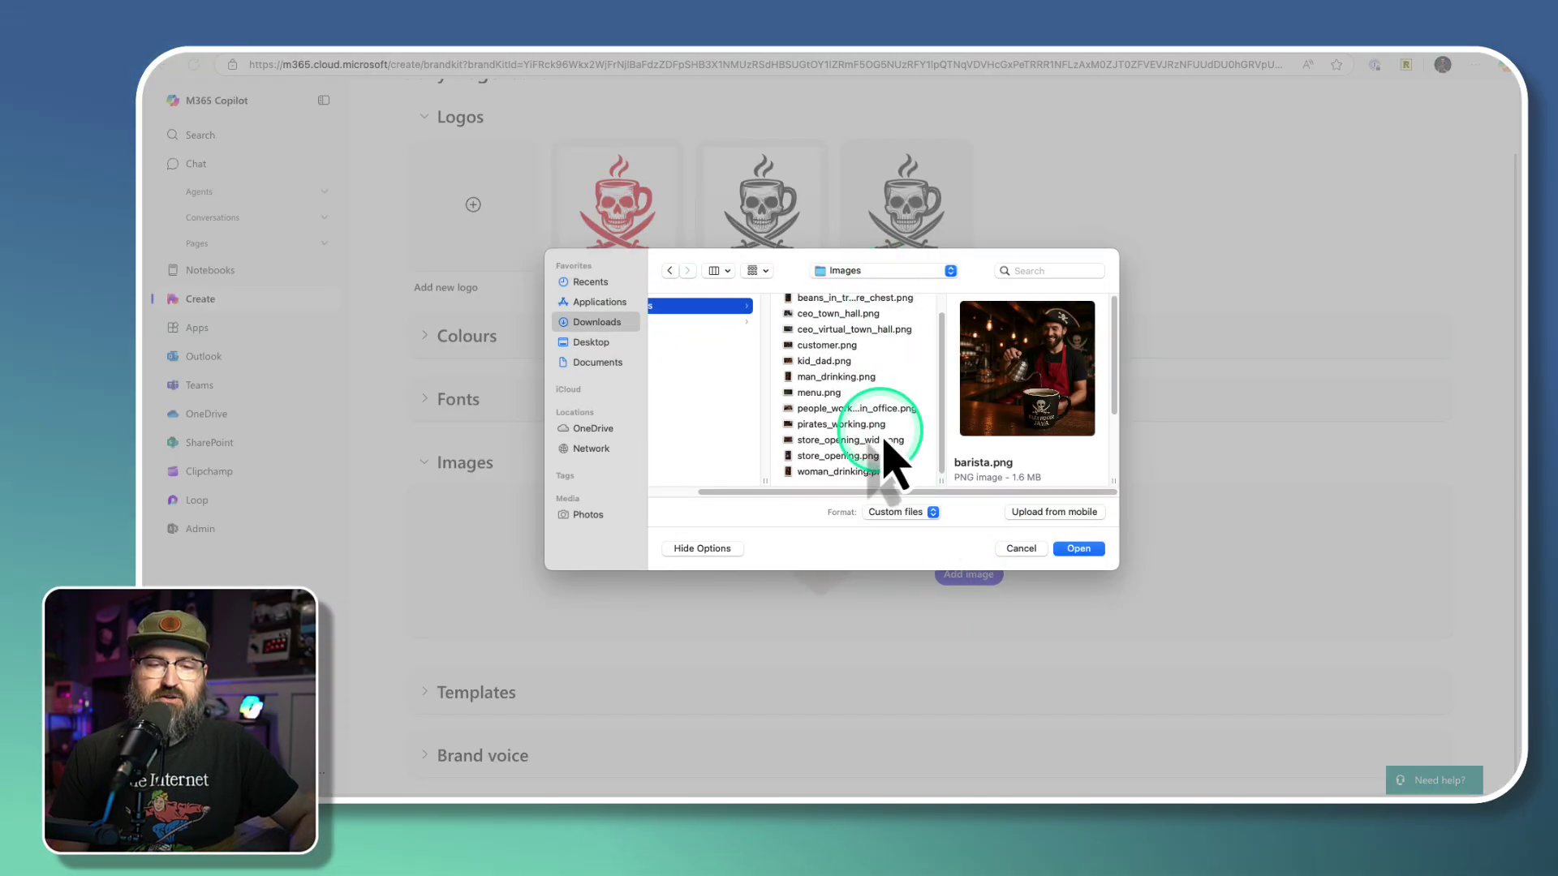
shift+click(847, 472)
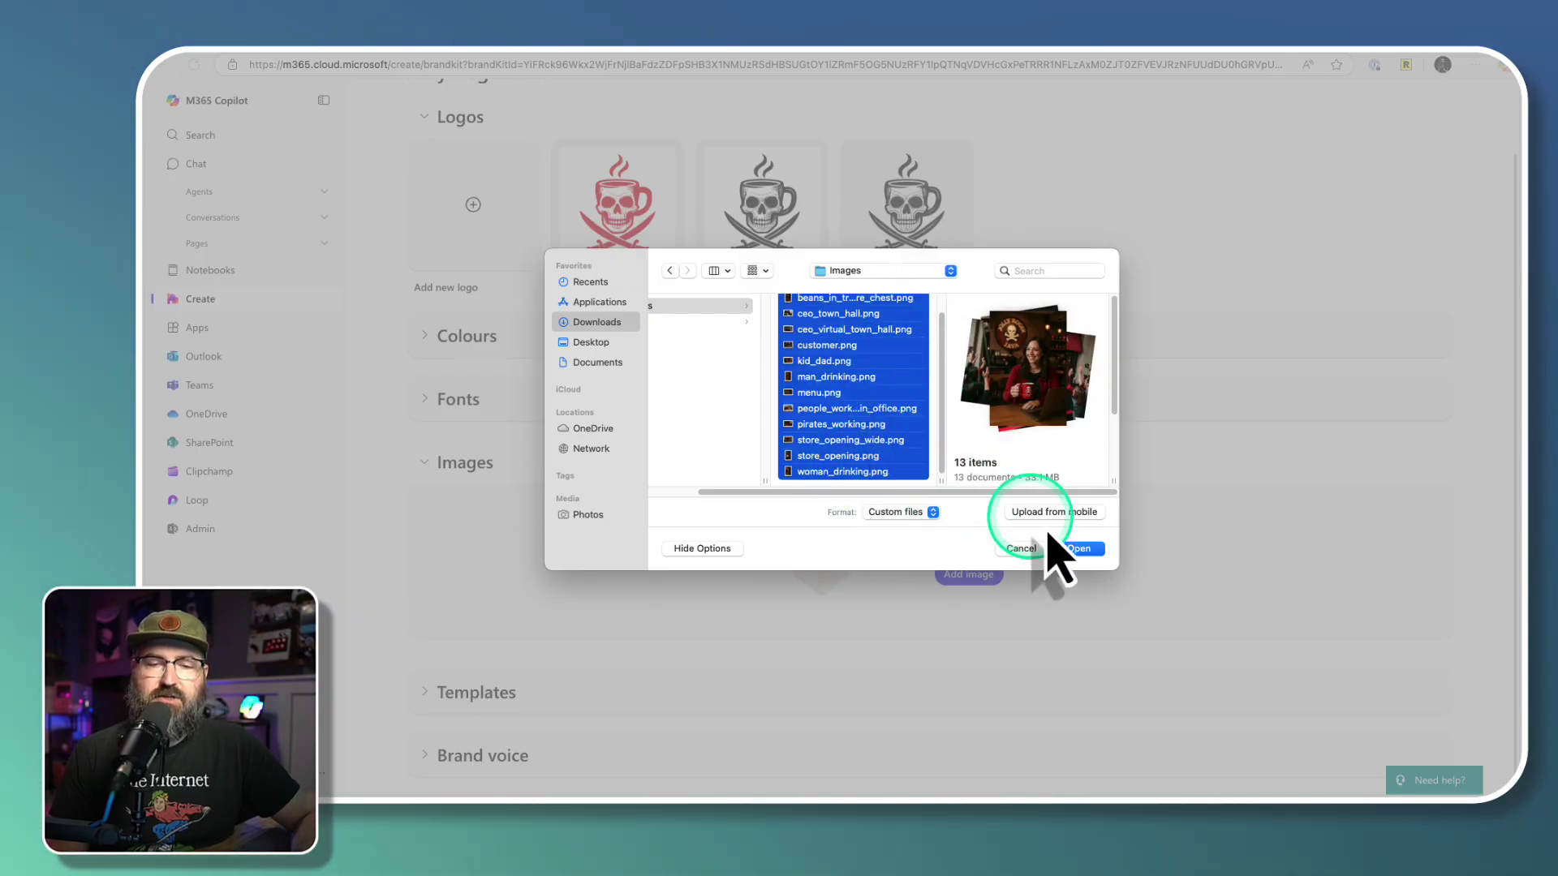
click(1079, 550)
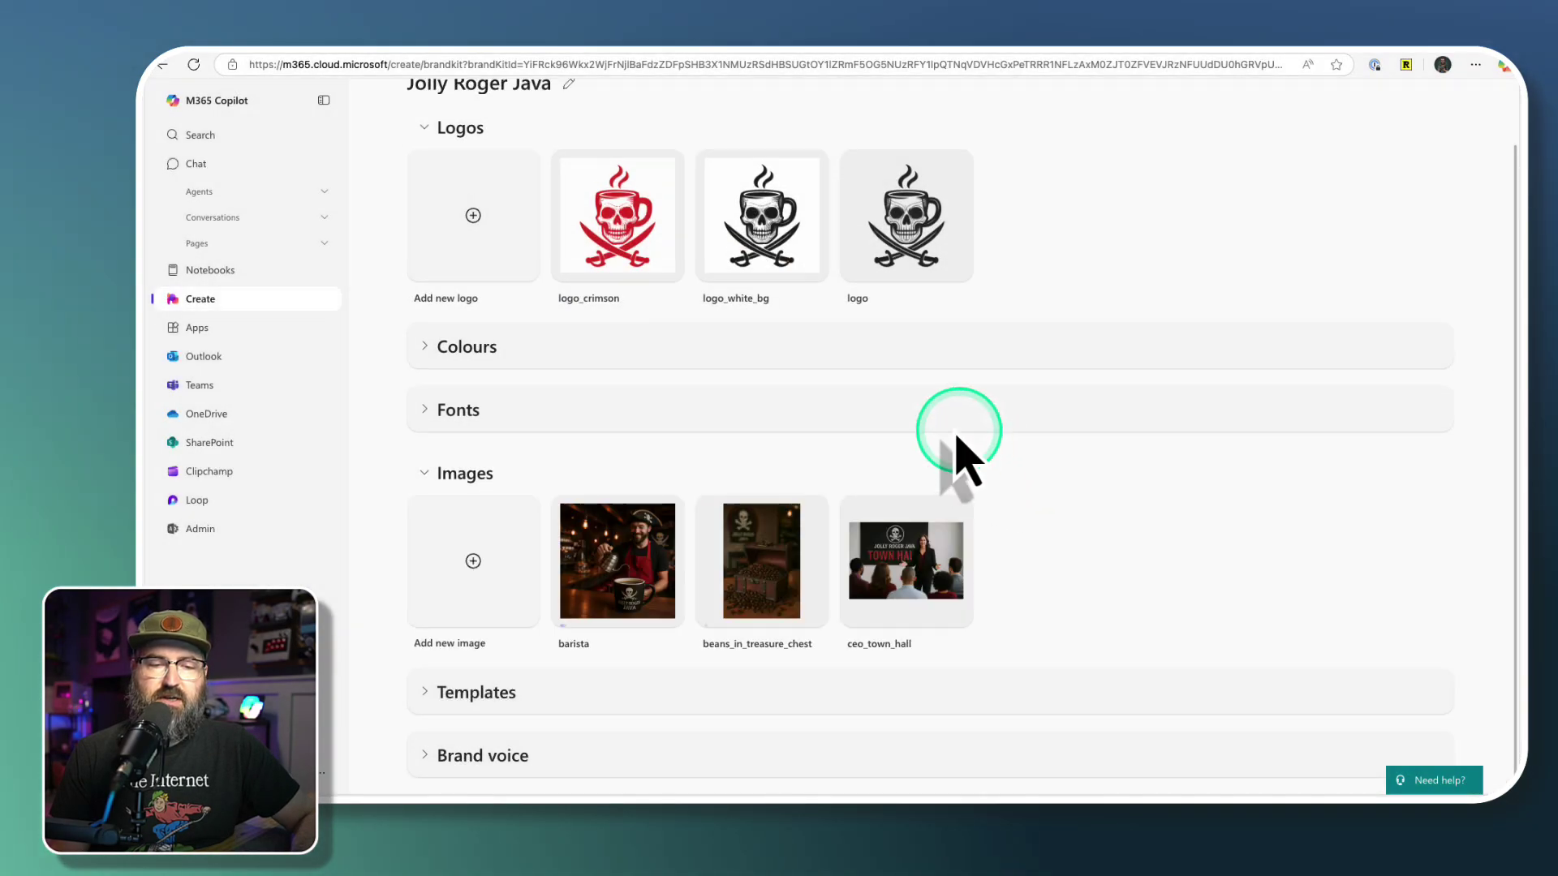
scroll(870, 390, down, 2)
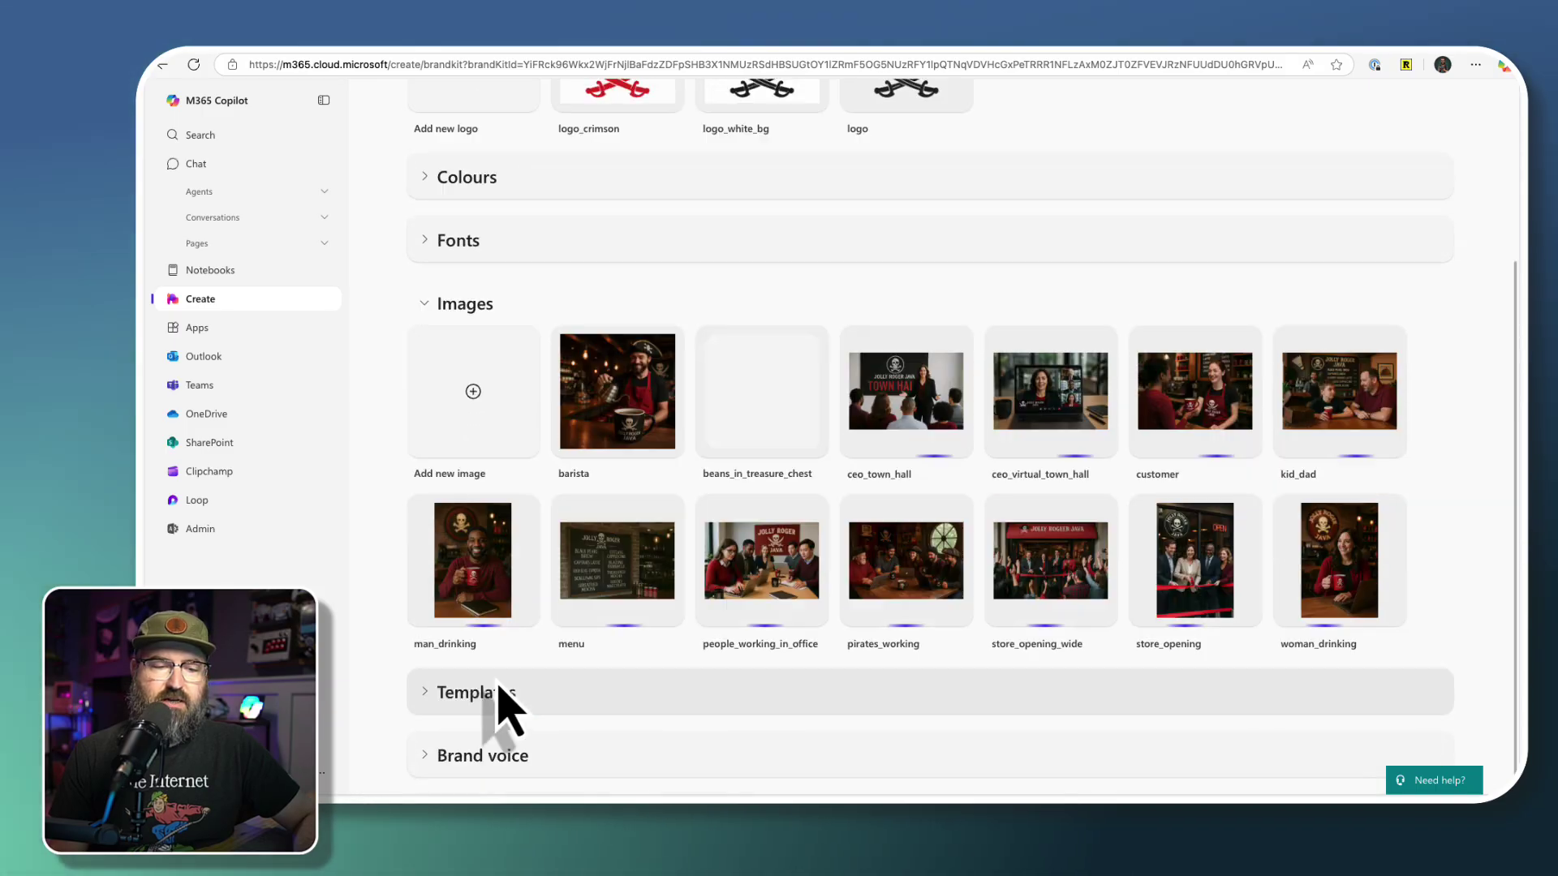
click(425, 698)
scroll(462, 626, down, 2)
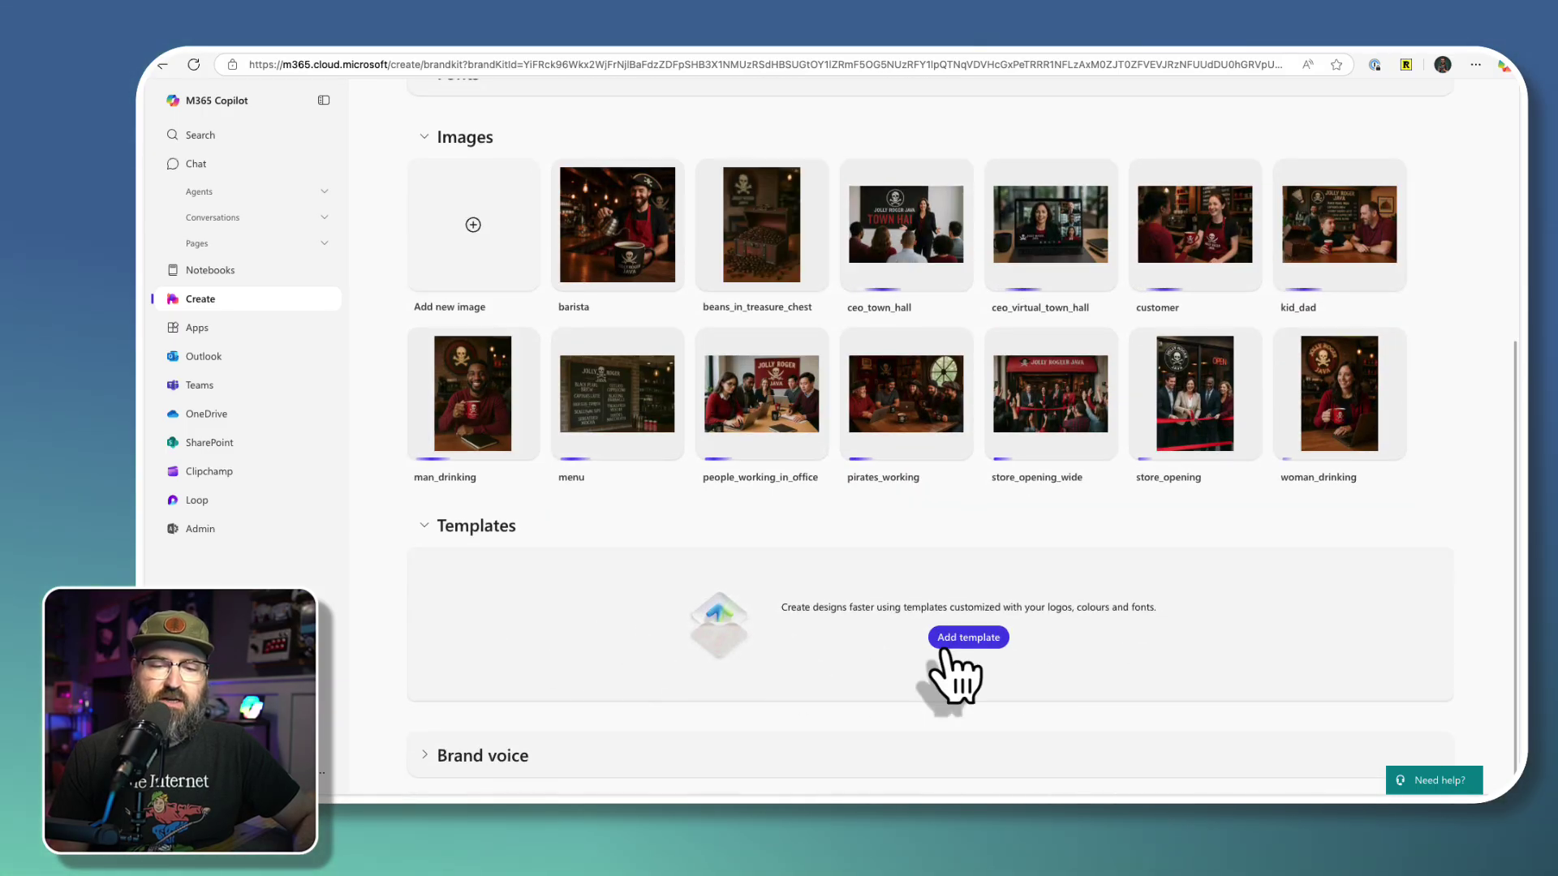
click(996, 638)
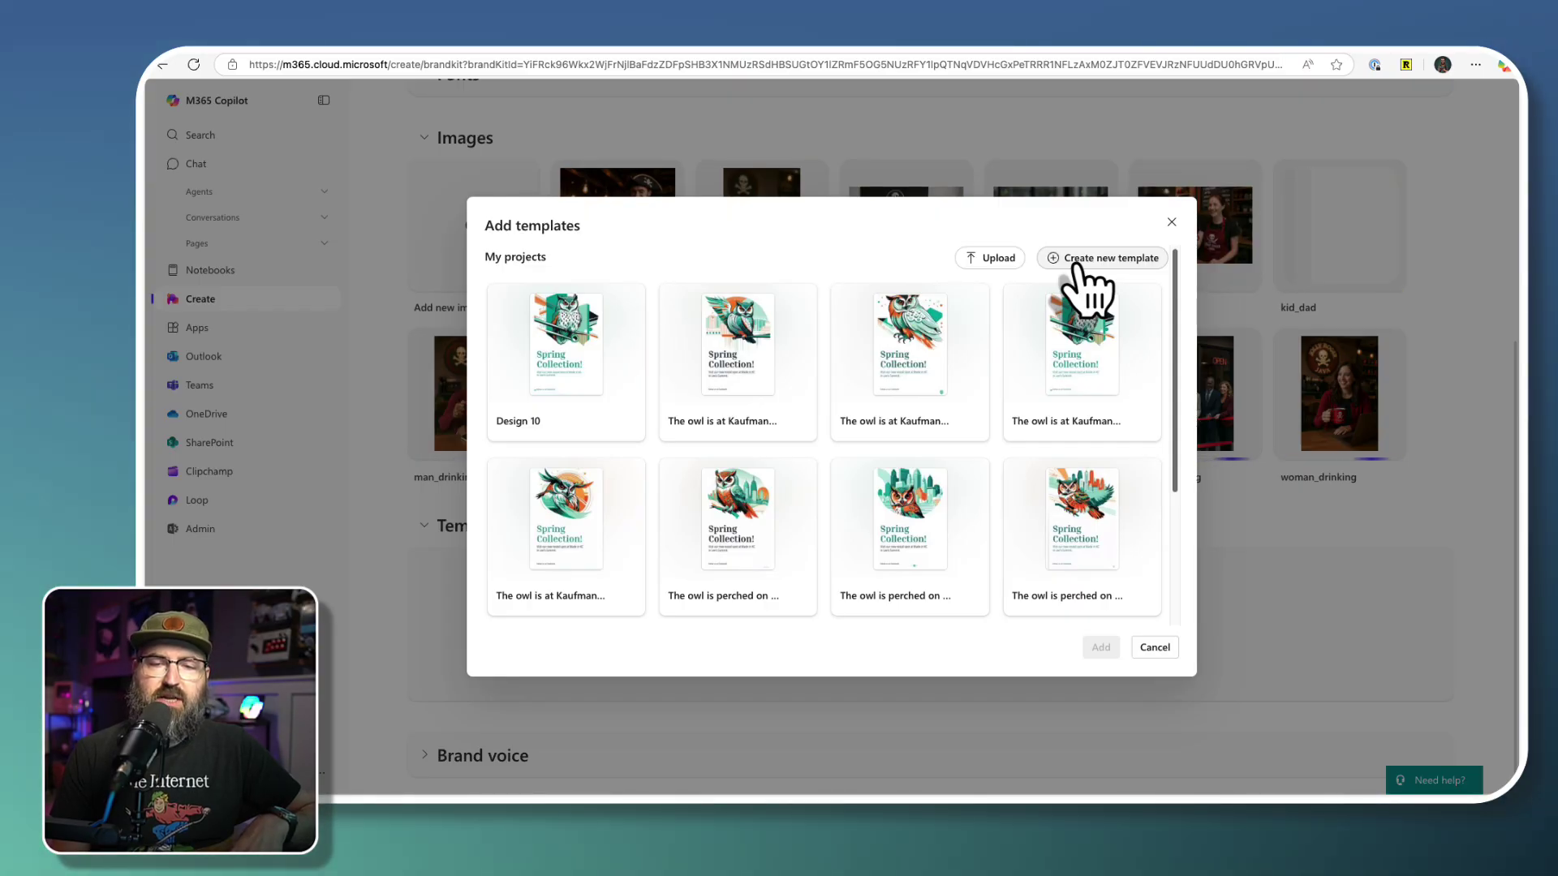
click(1087, 260)
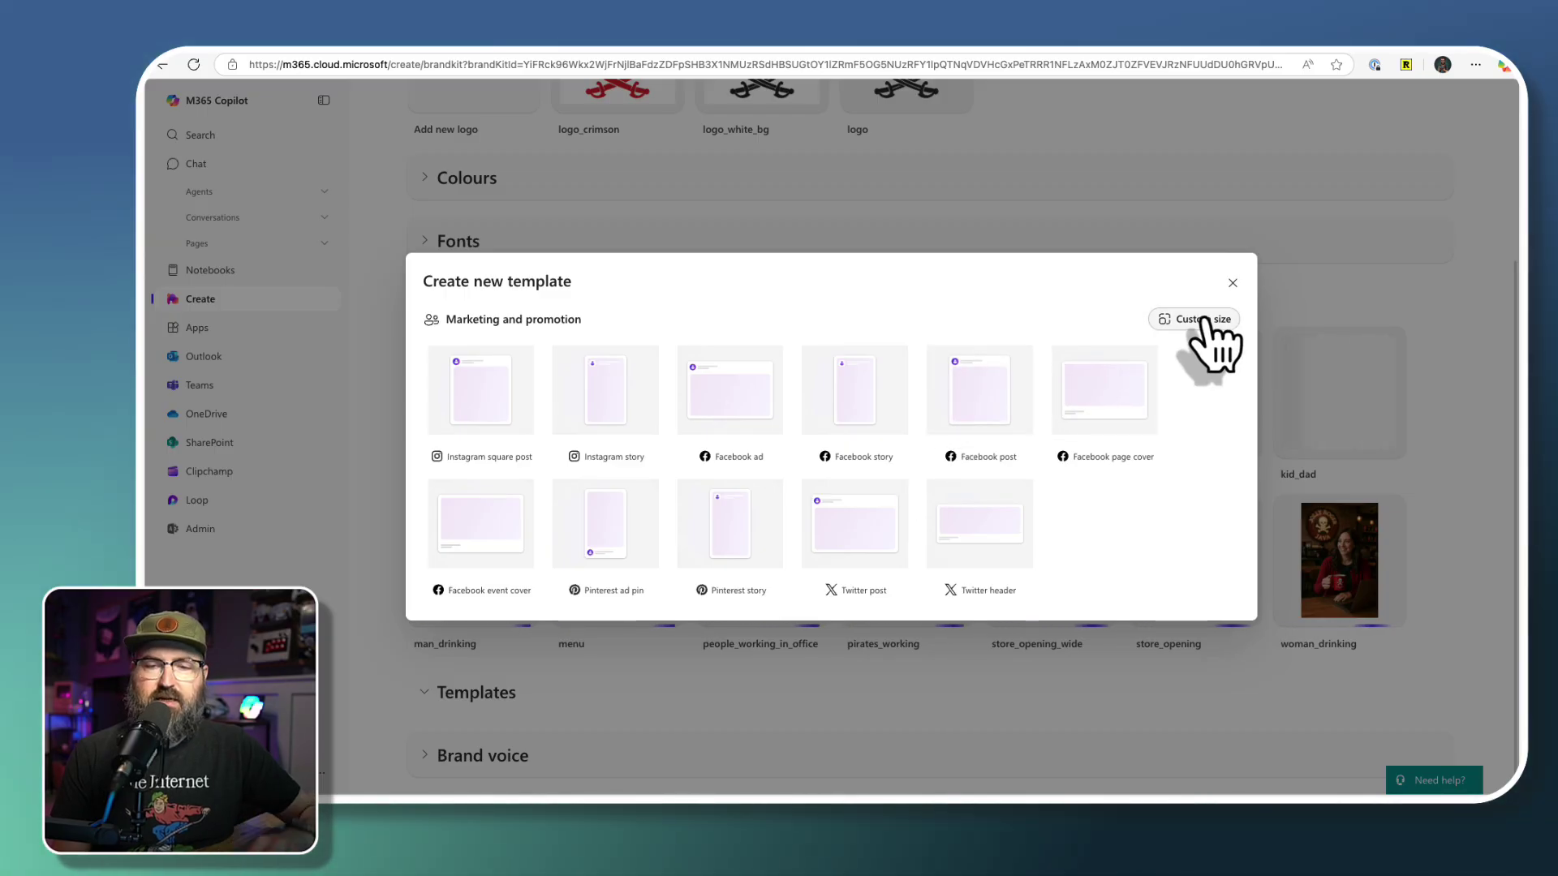
click(1104, 425)
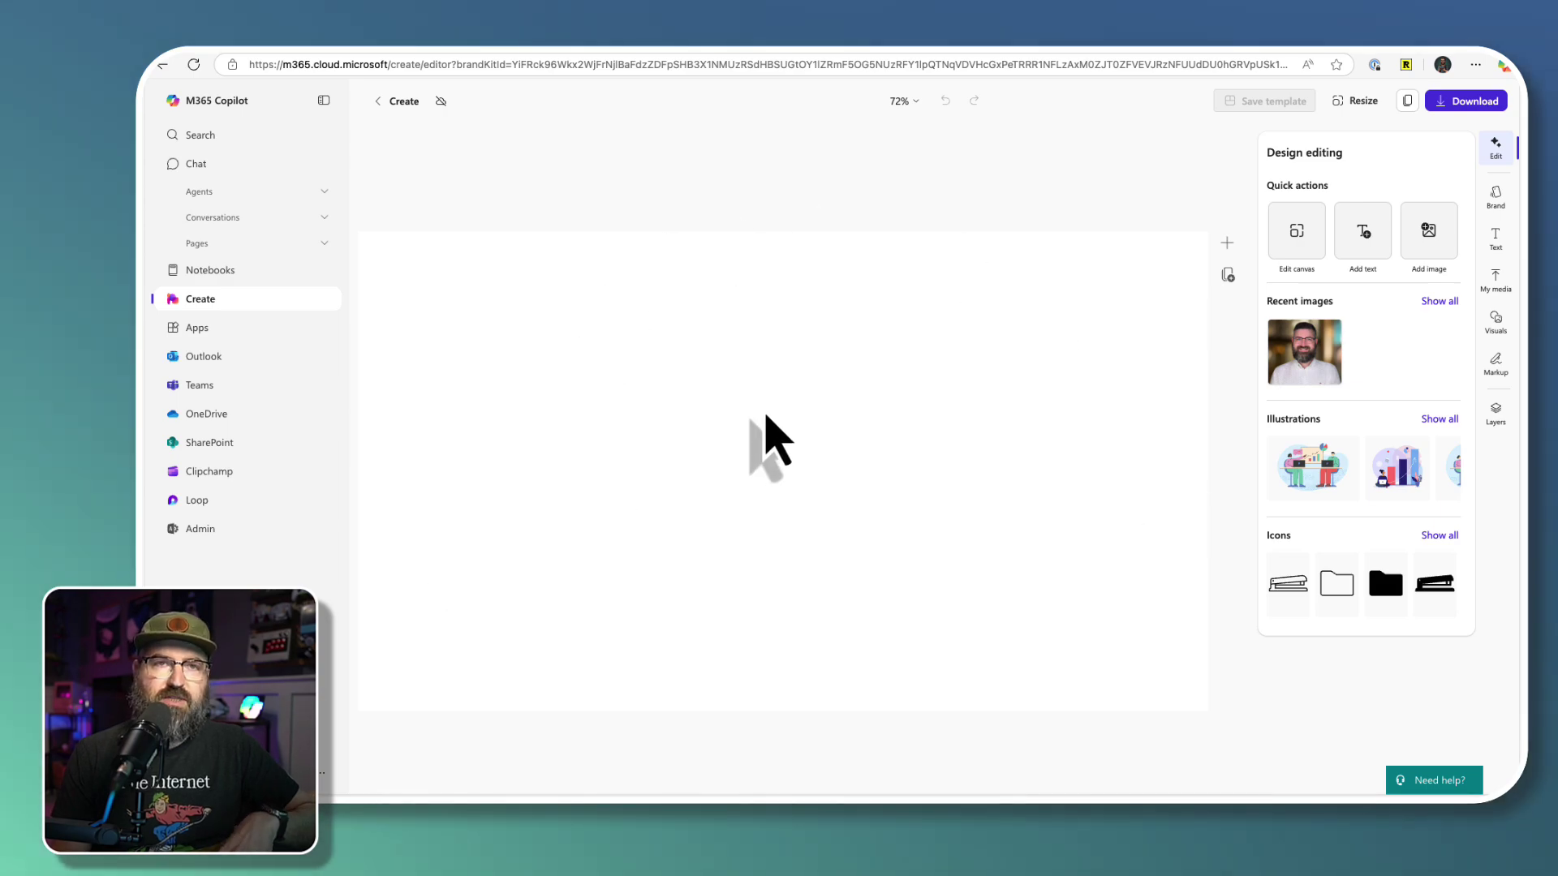
click(381, 101)
scroll(477, 254, down, 5)
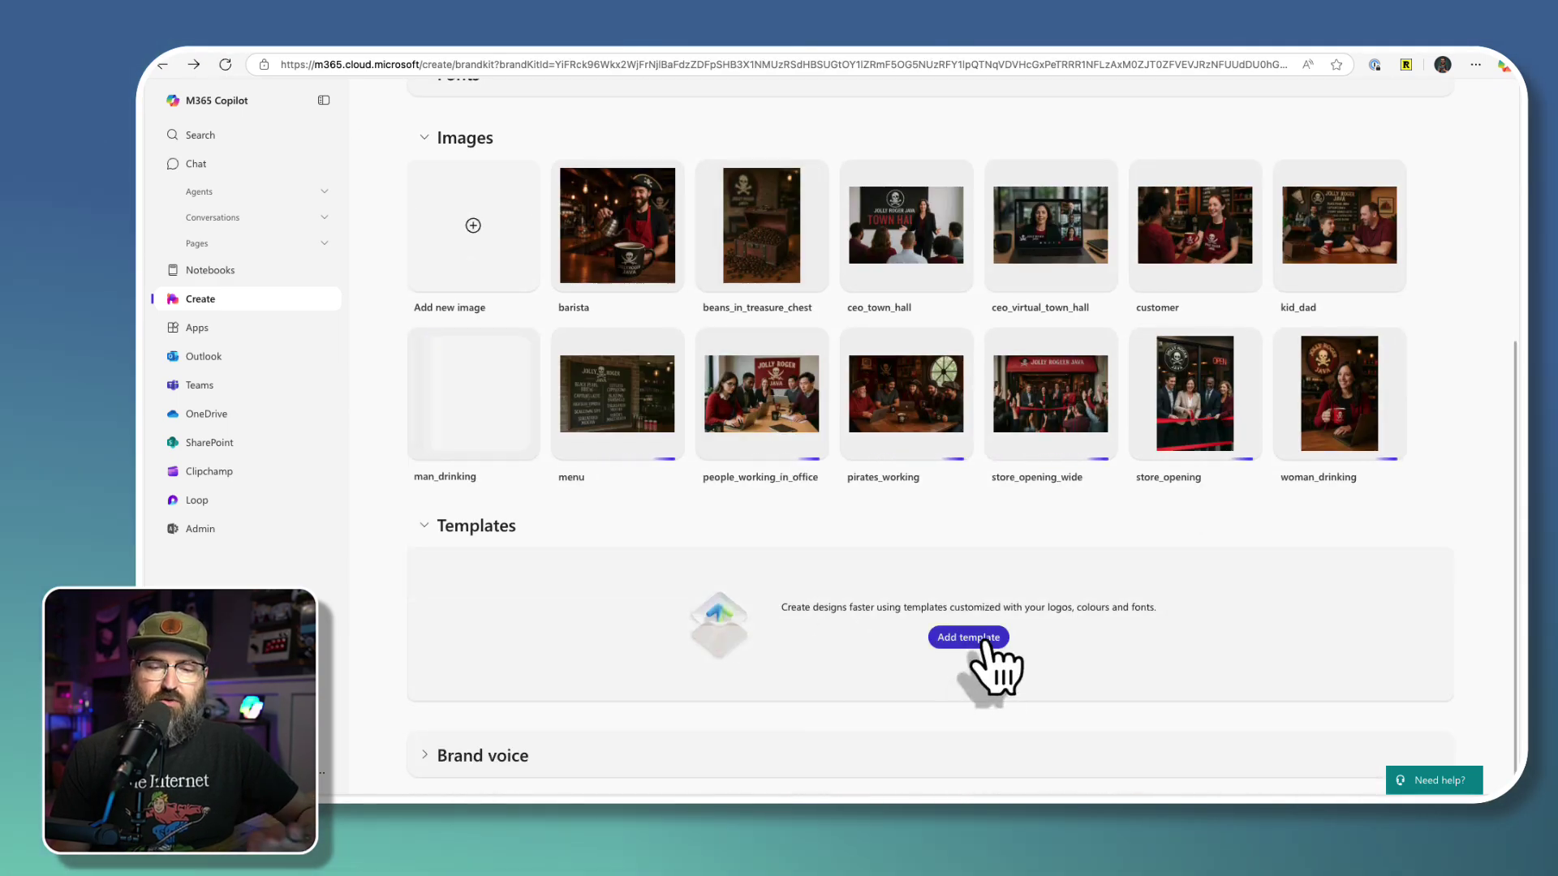
click(983, 638)
click(992, 258)
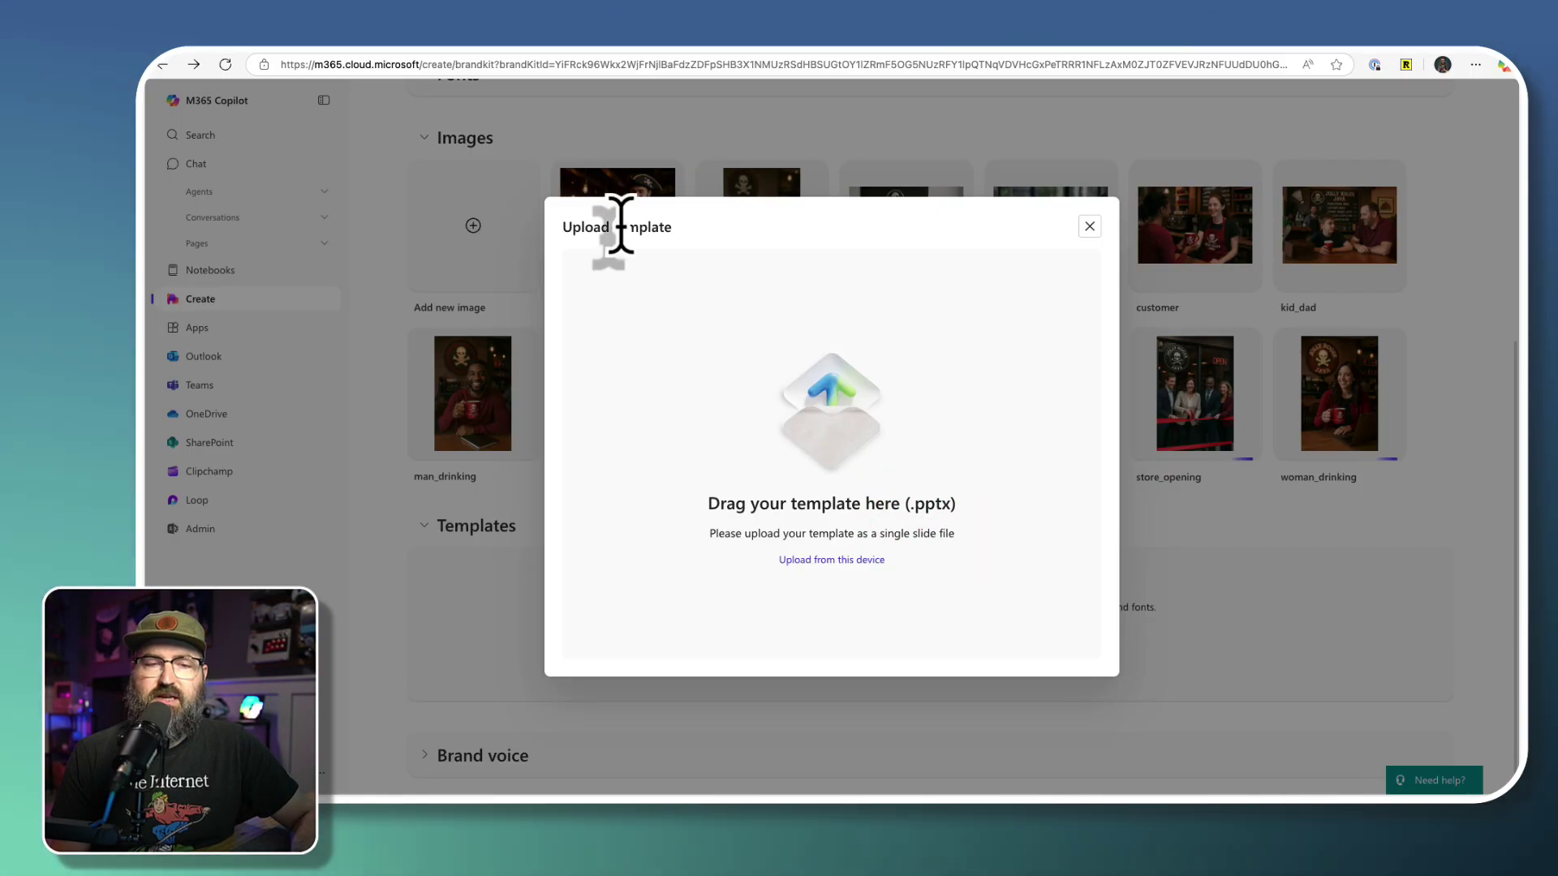
click(1089, 229)
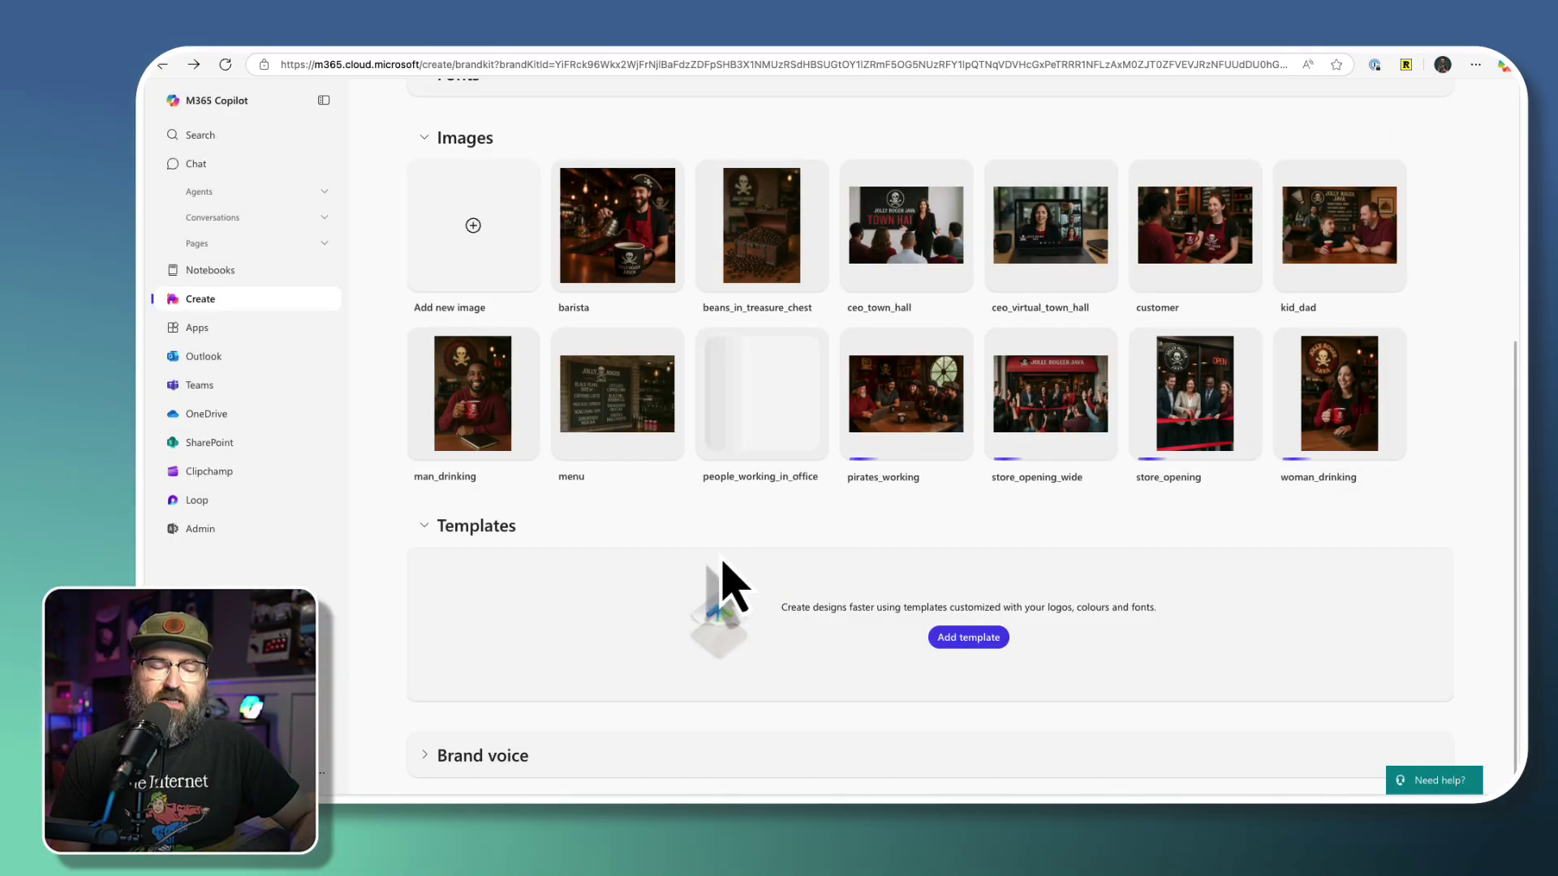
Collapse Templates, expand Brand voice and place the cursor in its empty description box.
click(428, 529)
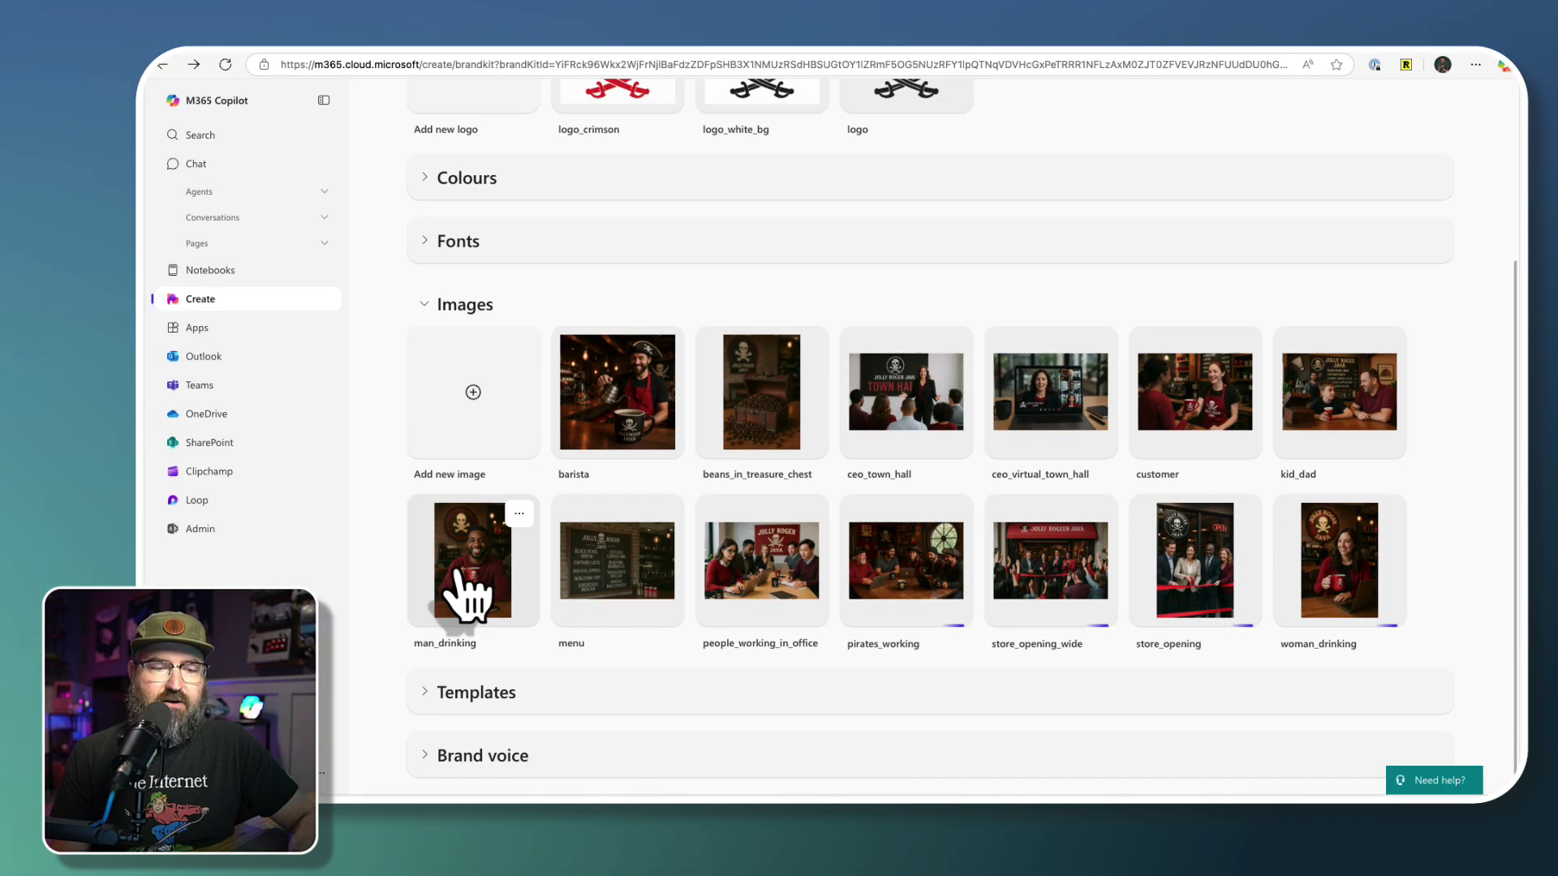
click(442, 759)
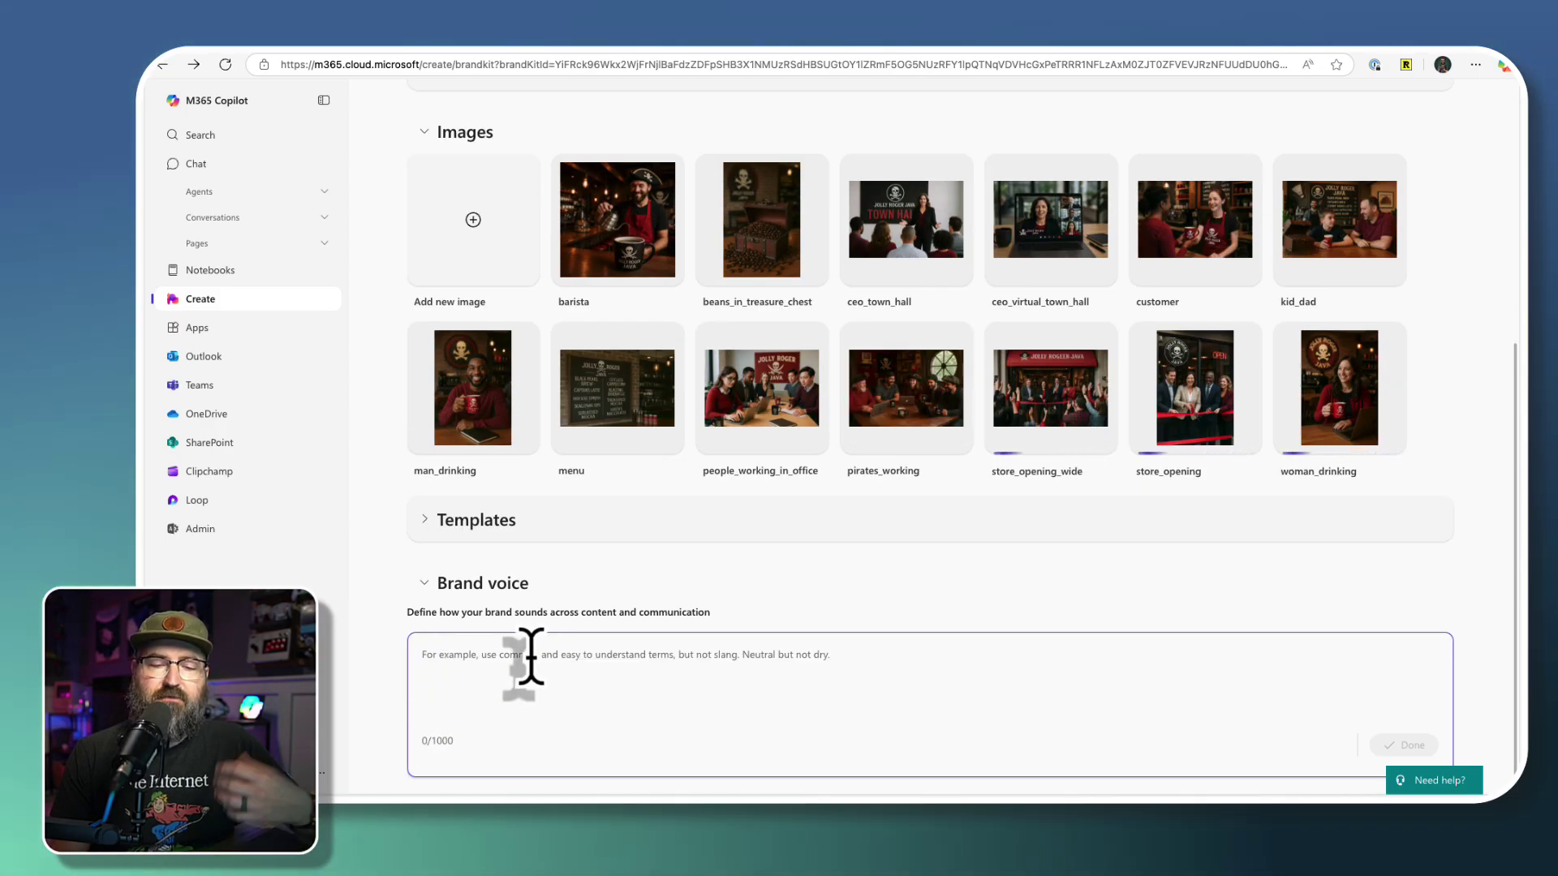
click(522, 655)
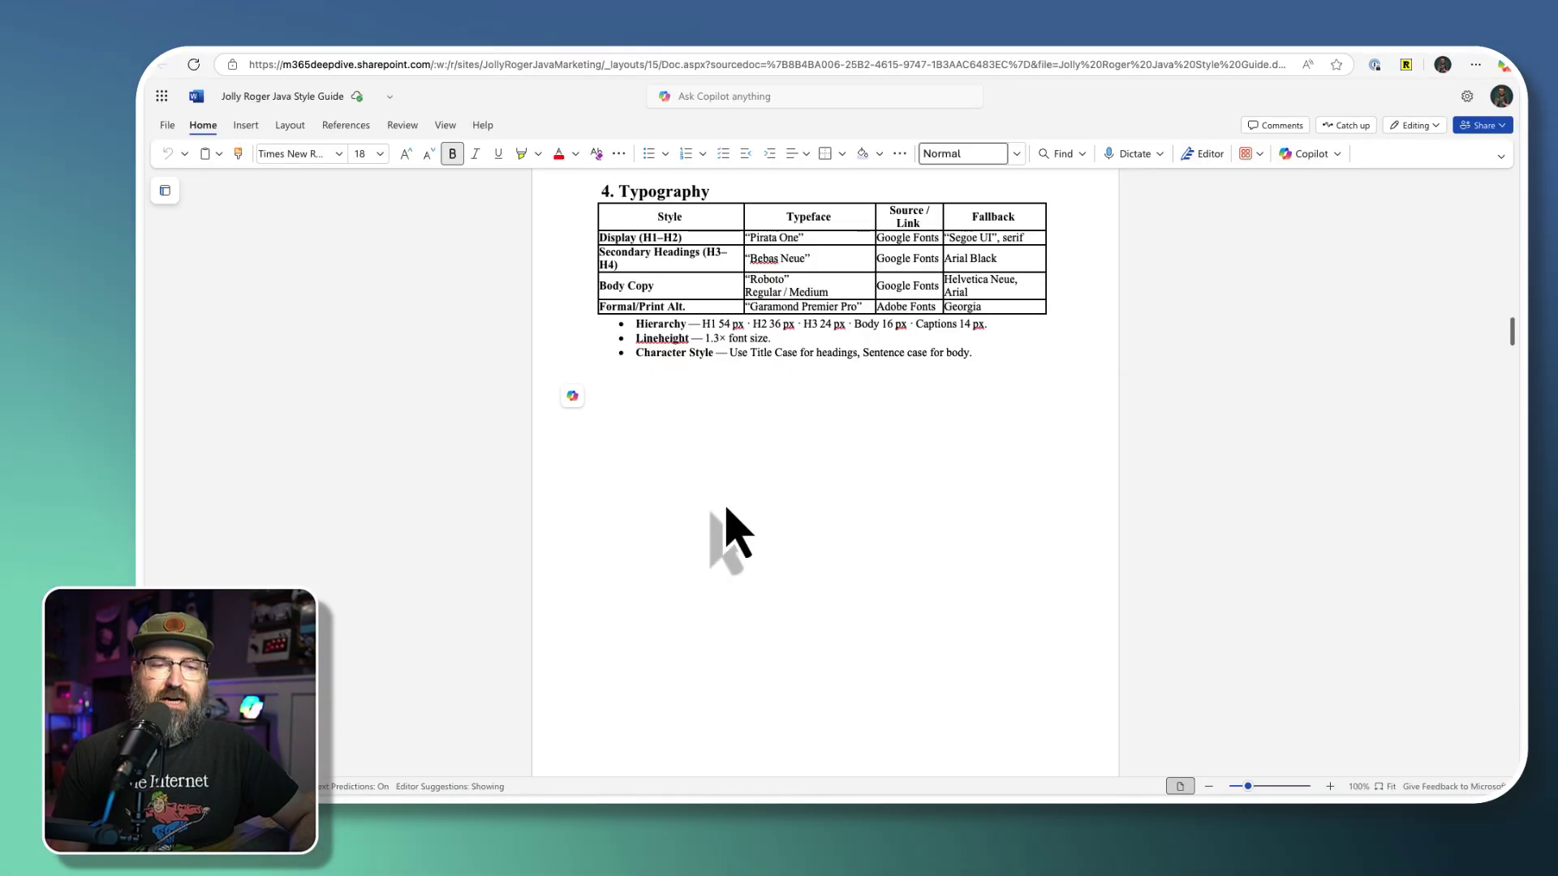
Copy the style guide's Brand Essence table through Voice Principle into the Brand voice box.
scroll(728, 532, up, 15)
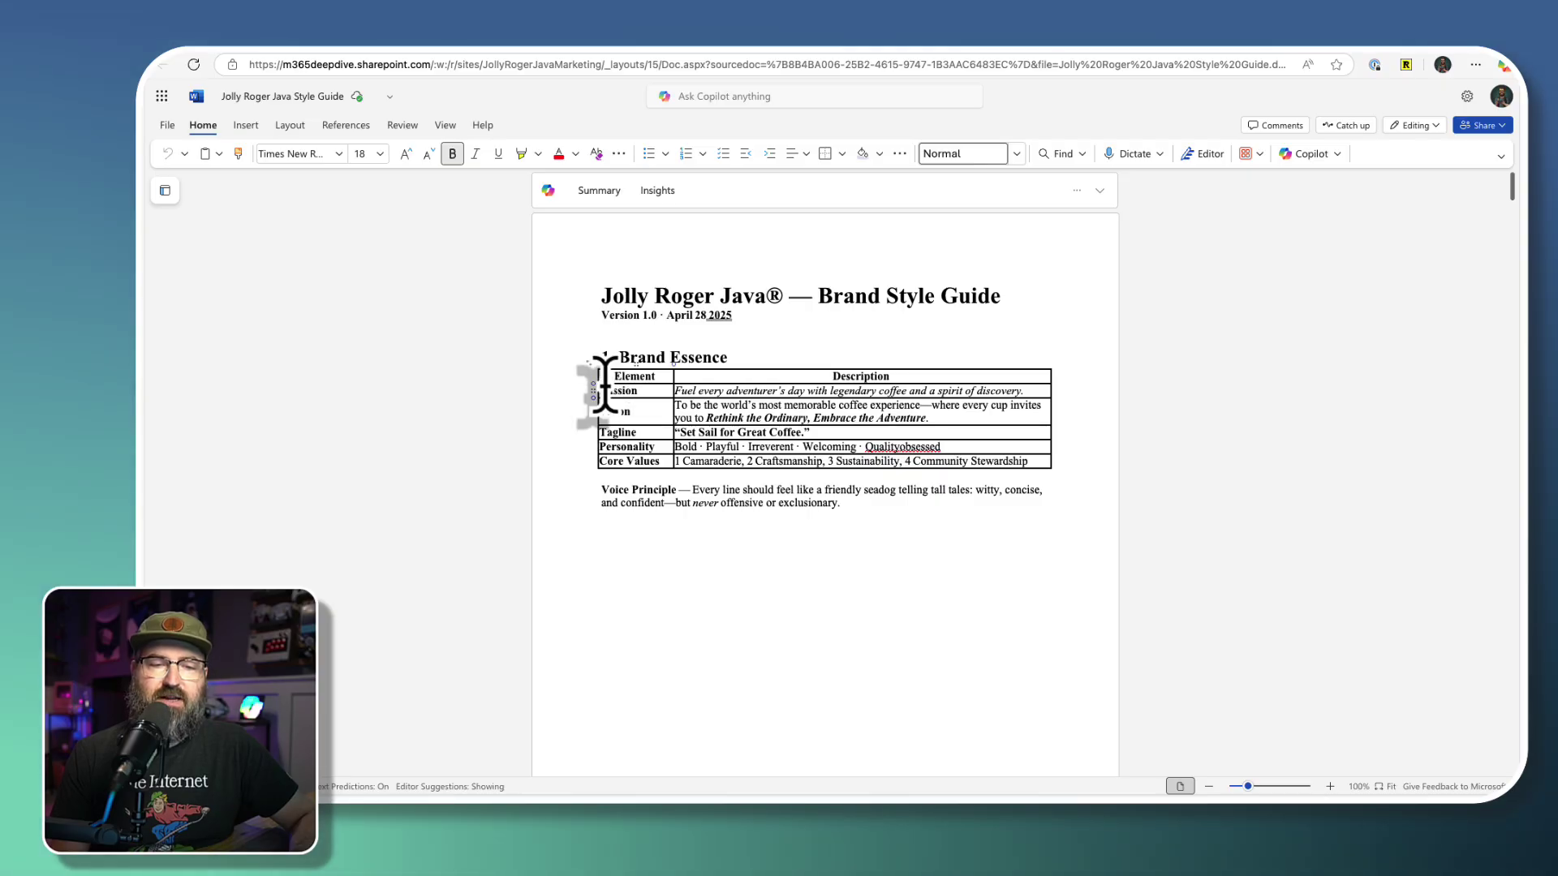
drag(680, 398, 846, 495)
key(ctrl+c)
key(ctrl+Tab)
click(453, 656)
key(ctrl+v)
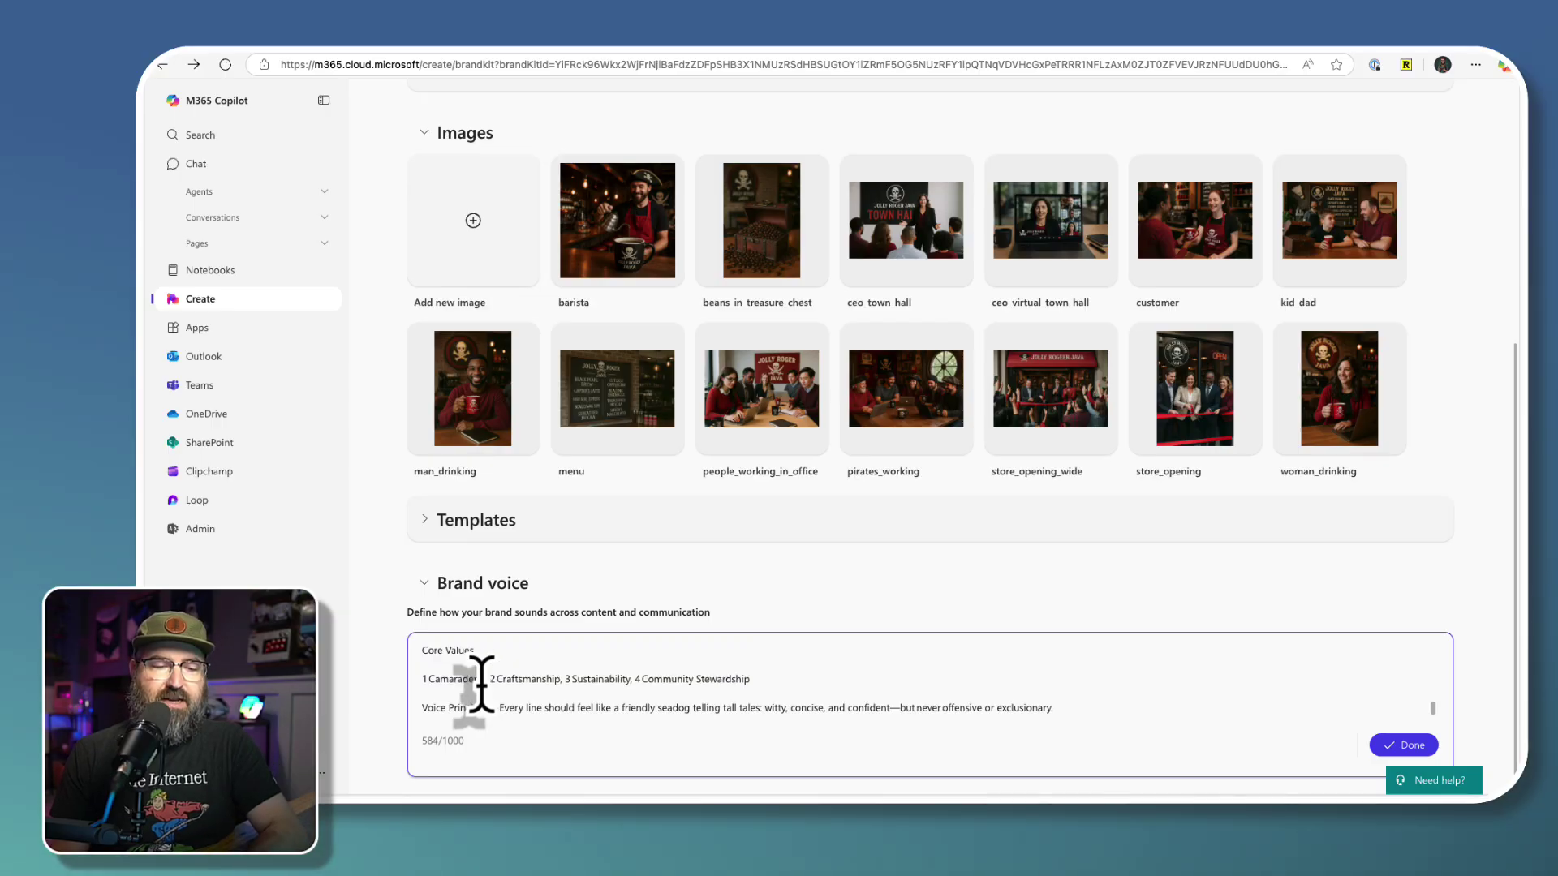
Delete the blank lines under the Core Values, Personality and Mission labels.
click(471, 661)
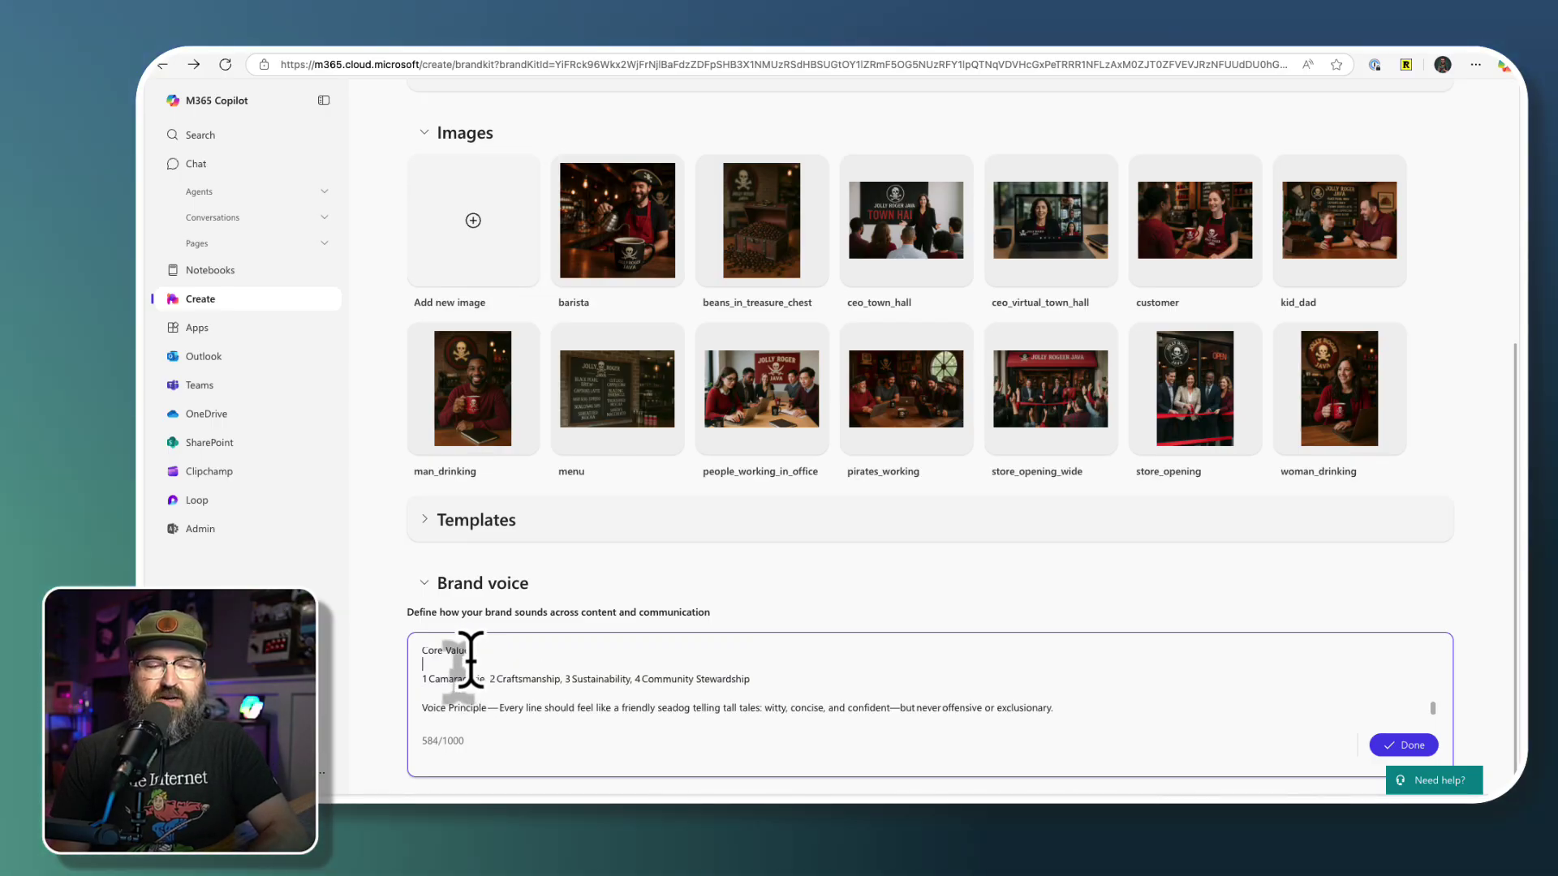
key(BackSpace)
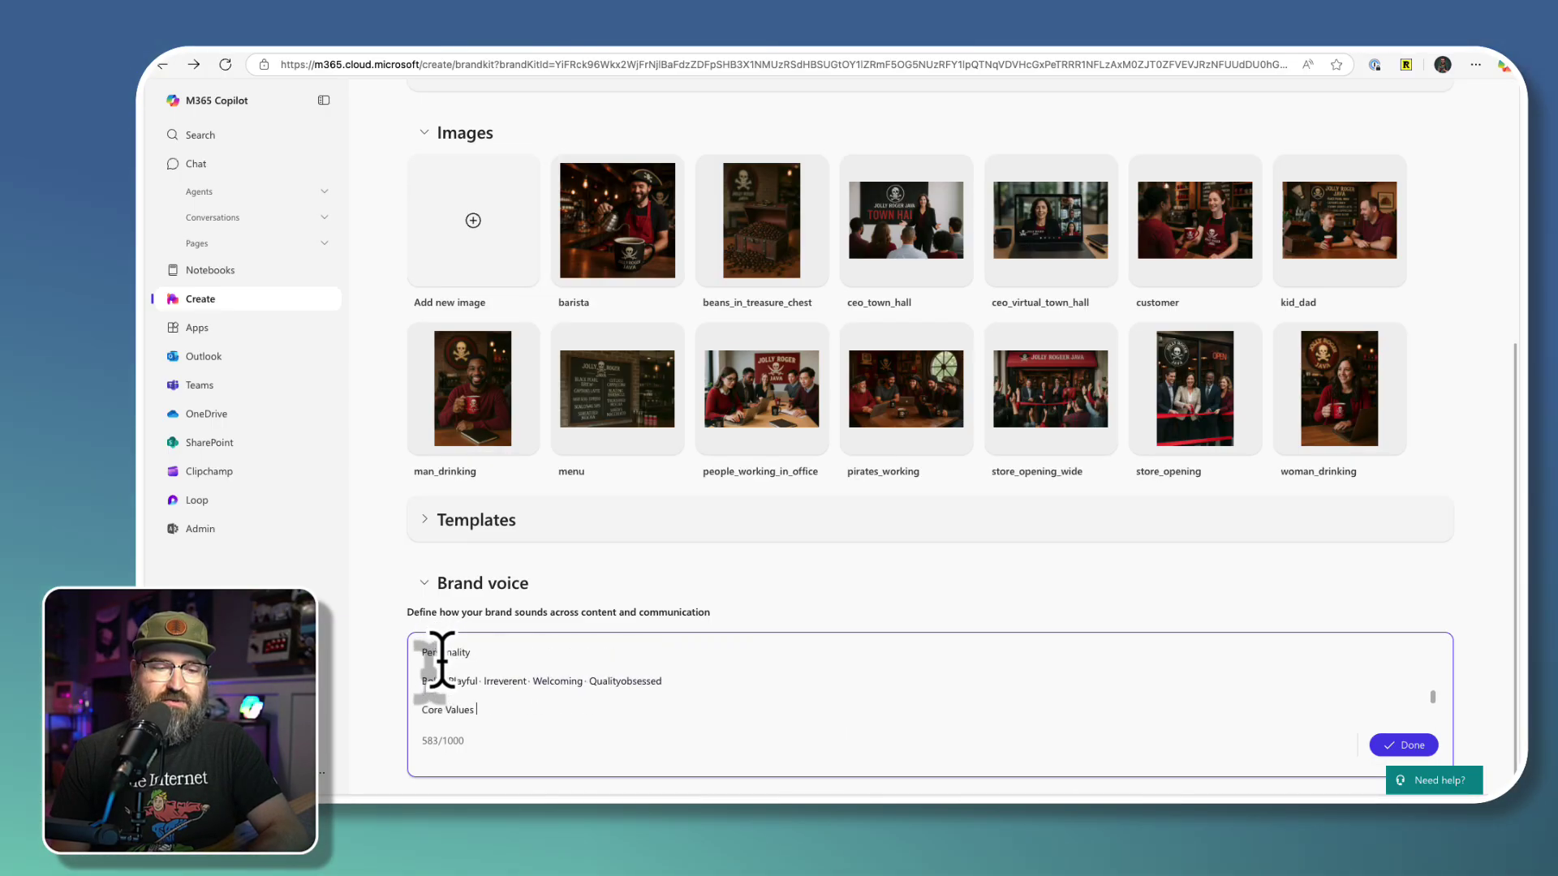
click(443, 665)
key(BackSpace)
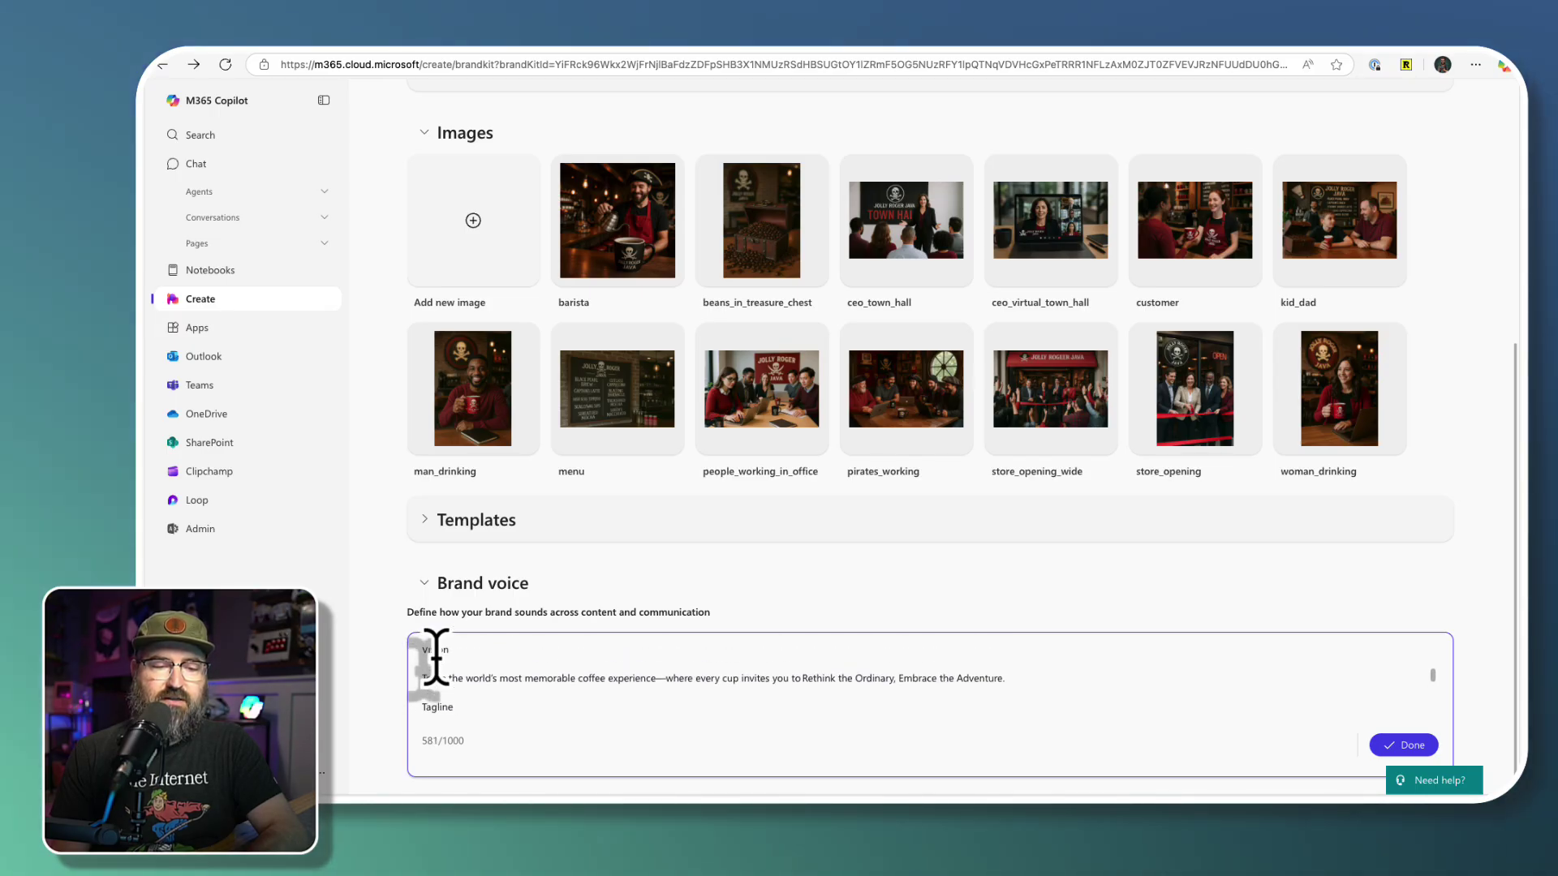
scroll(436, 656, up, 1)
click(438, 656)
key(BackSpace)
Join Mission, Vision and Tagline with their text using ' - ' separators, then save the brand voice.
click(458, 683)
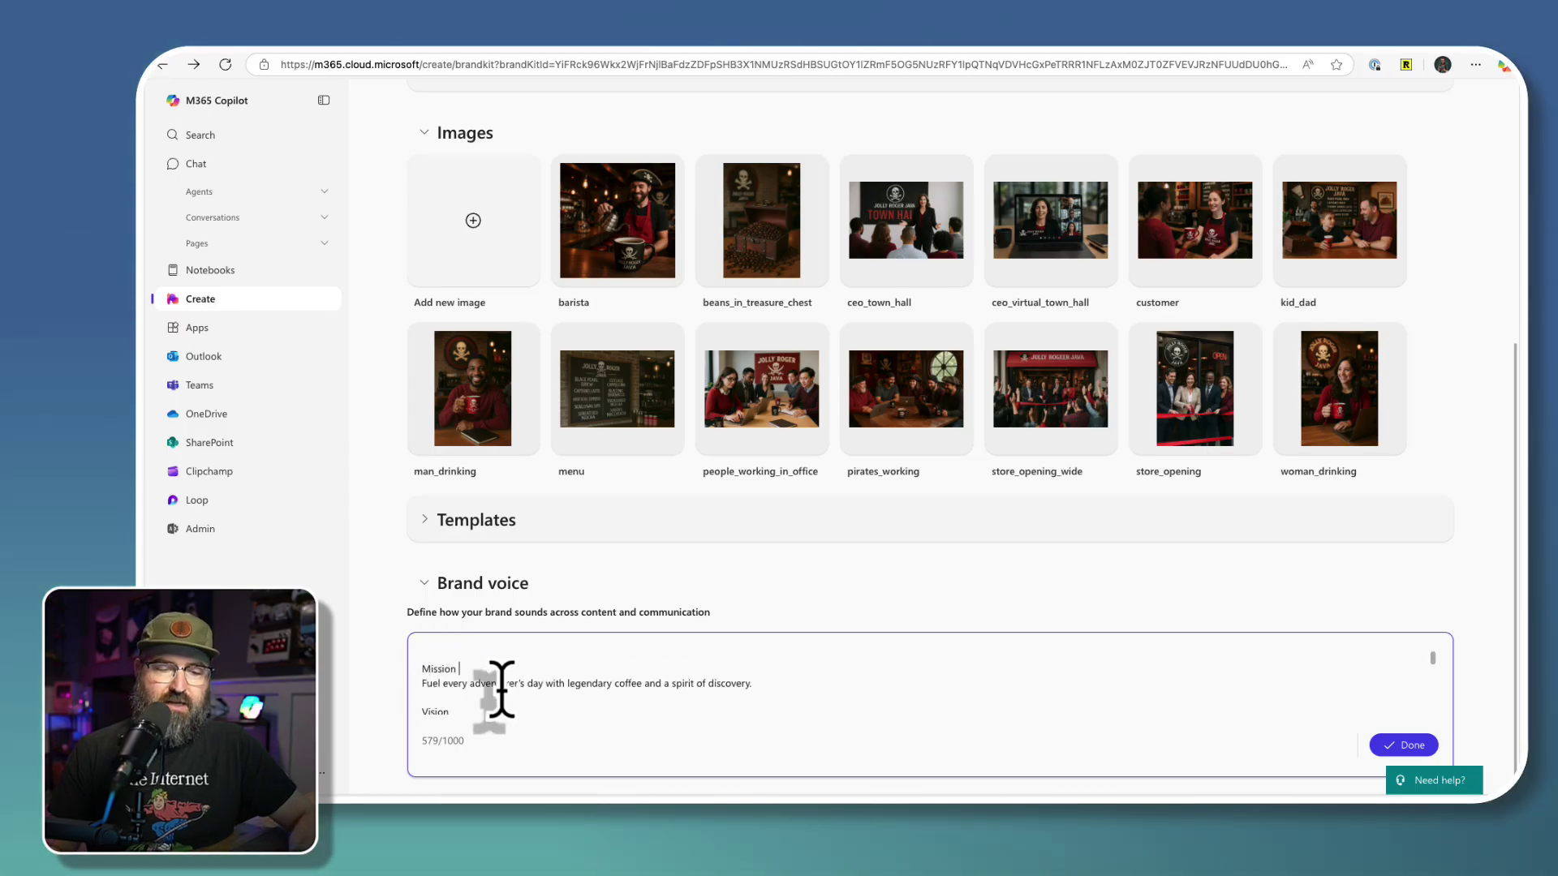
key(Home)
key(BackSpace)
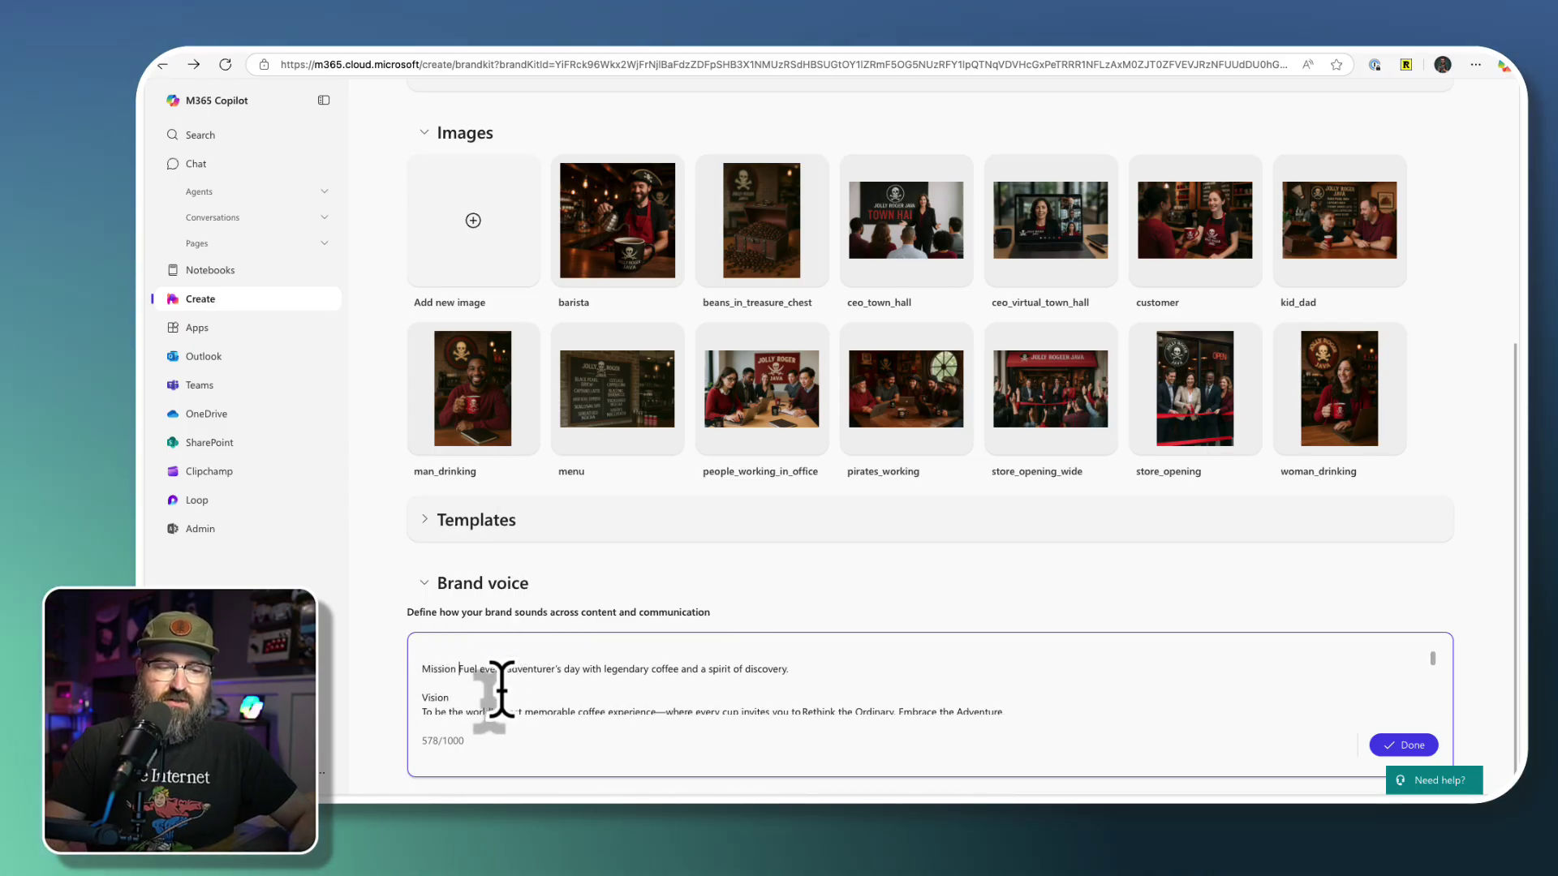
key(Down)
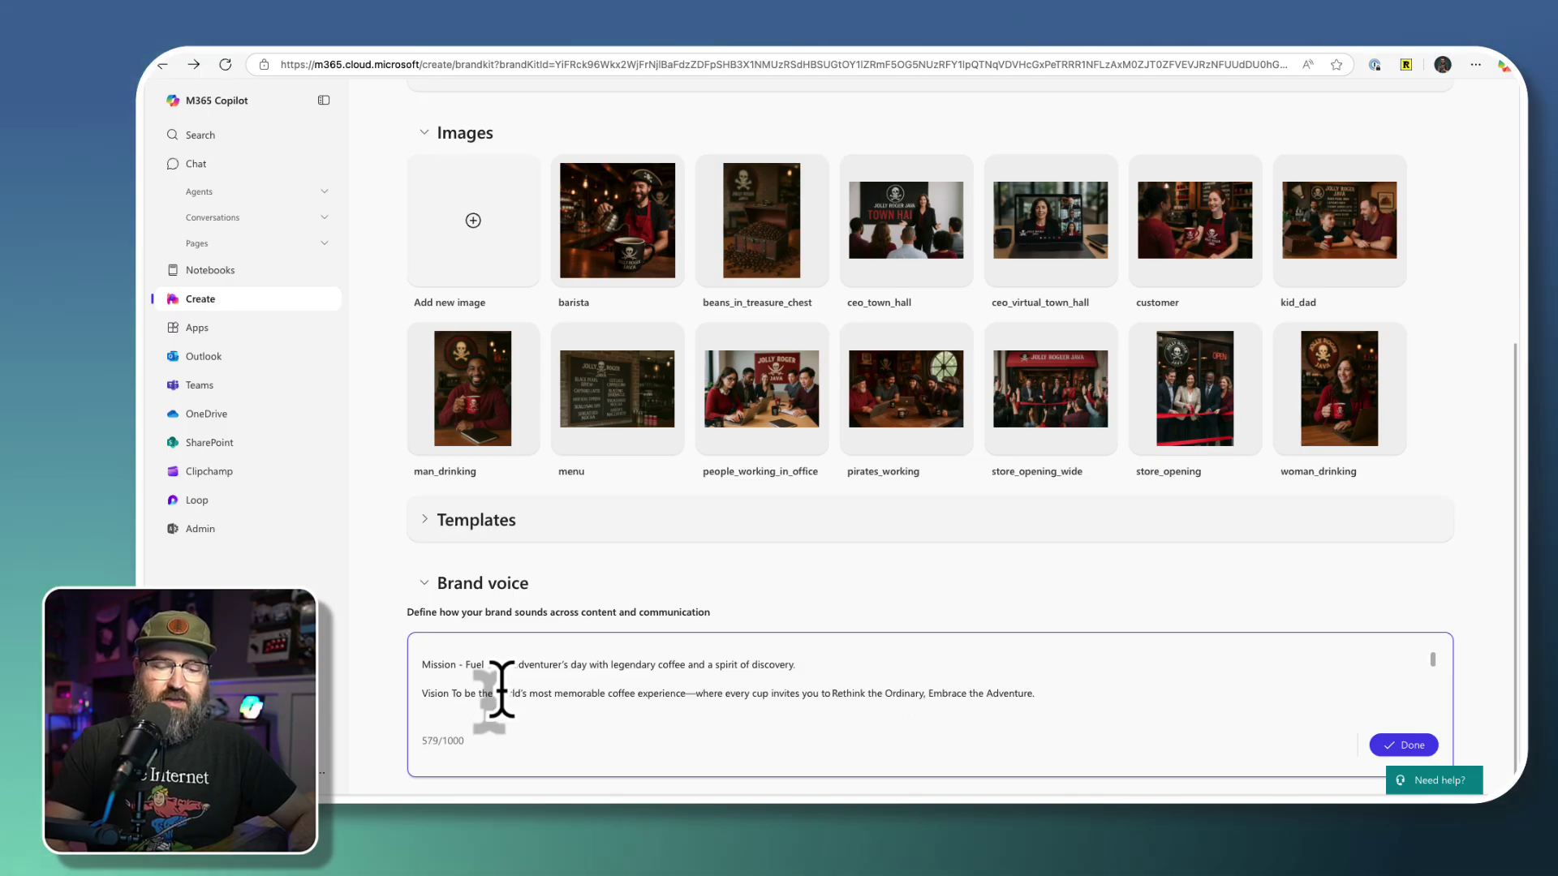
key(Down)
key(Down)
key(Down)
key(Home)
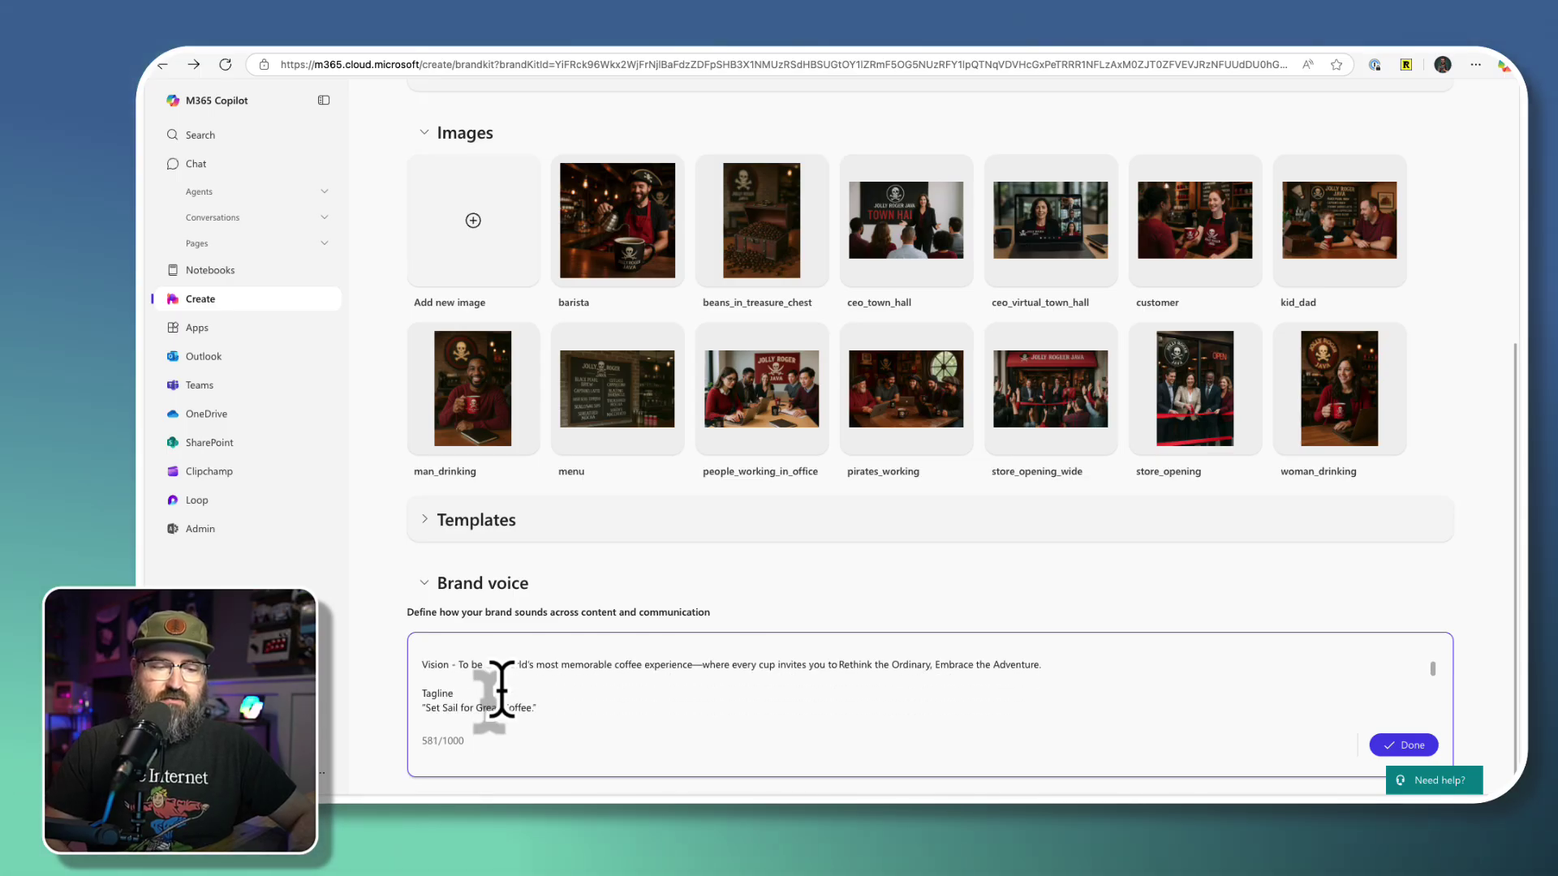
text(- “Set Sail for Great Coffee.”)
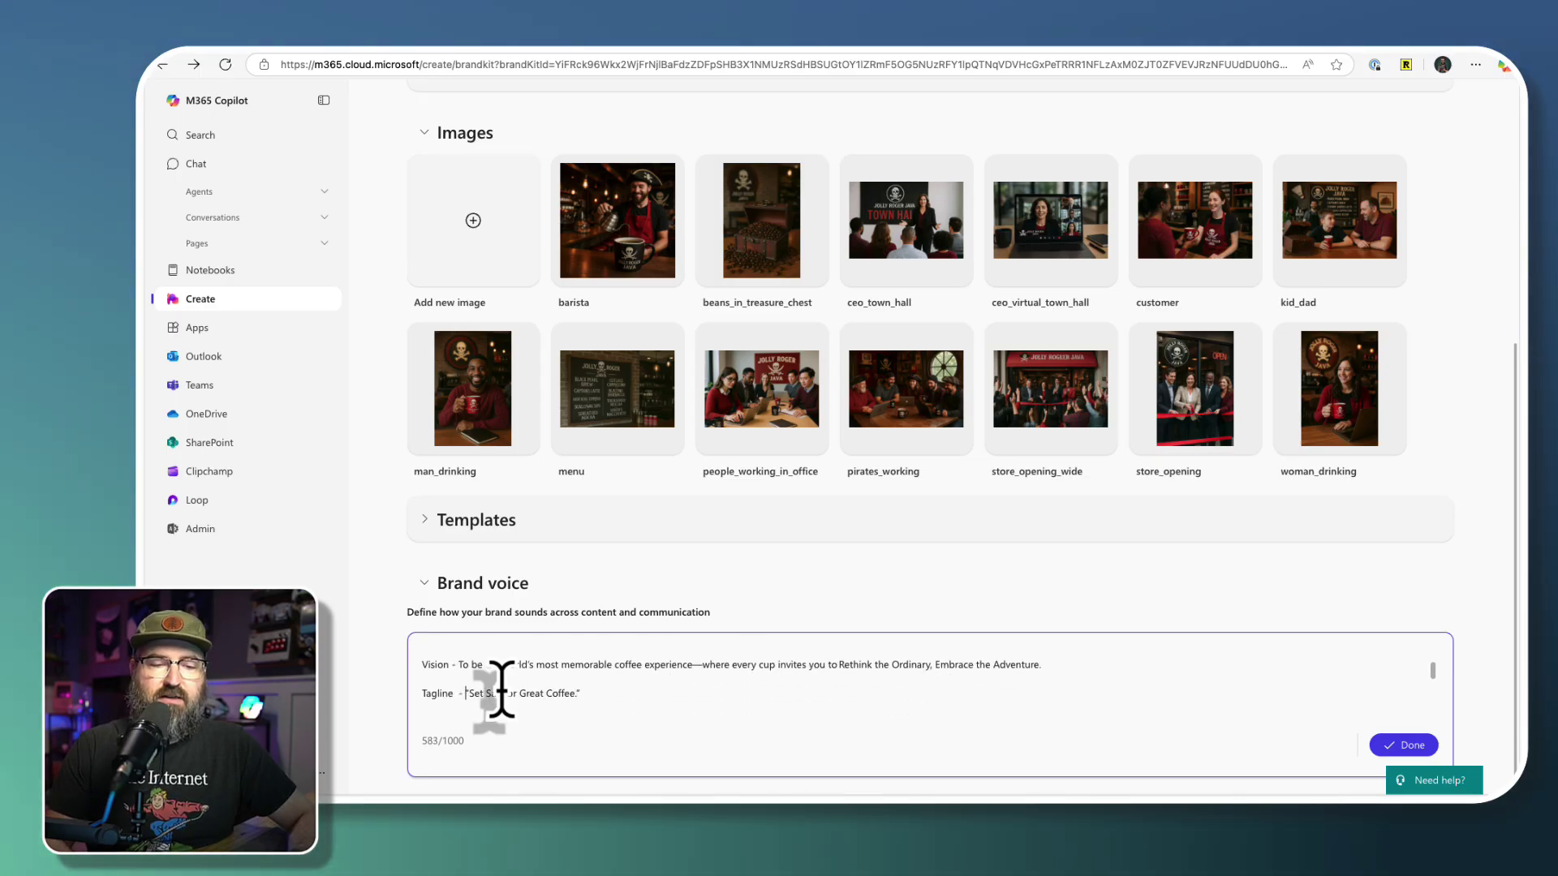
key(Delete)
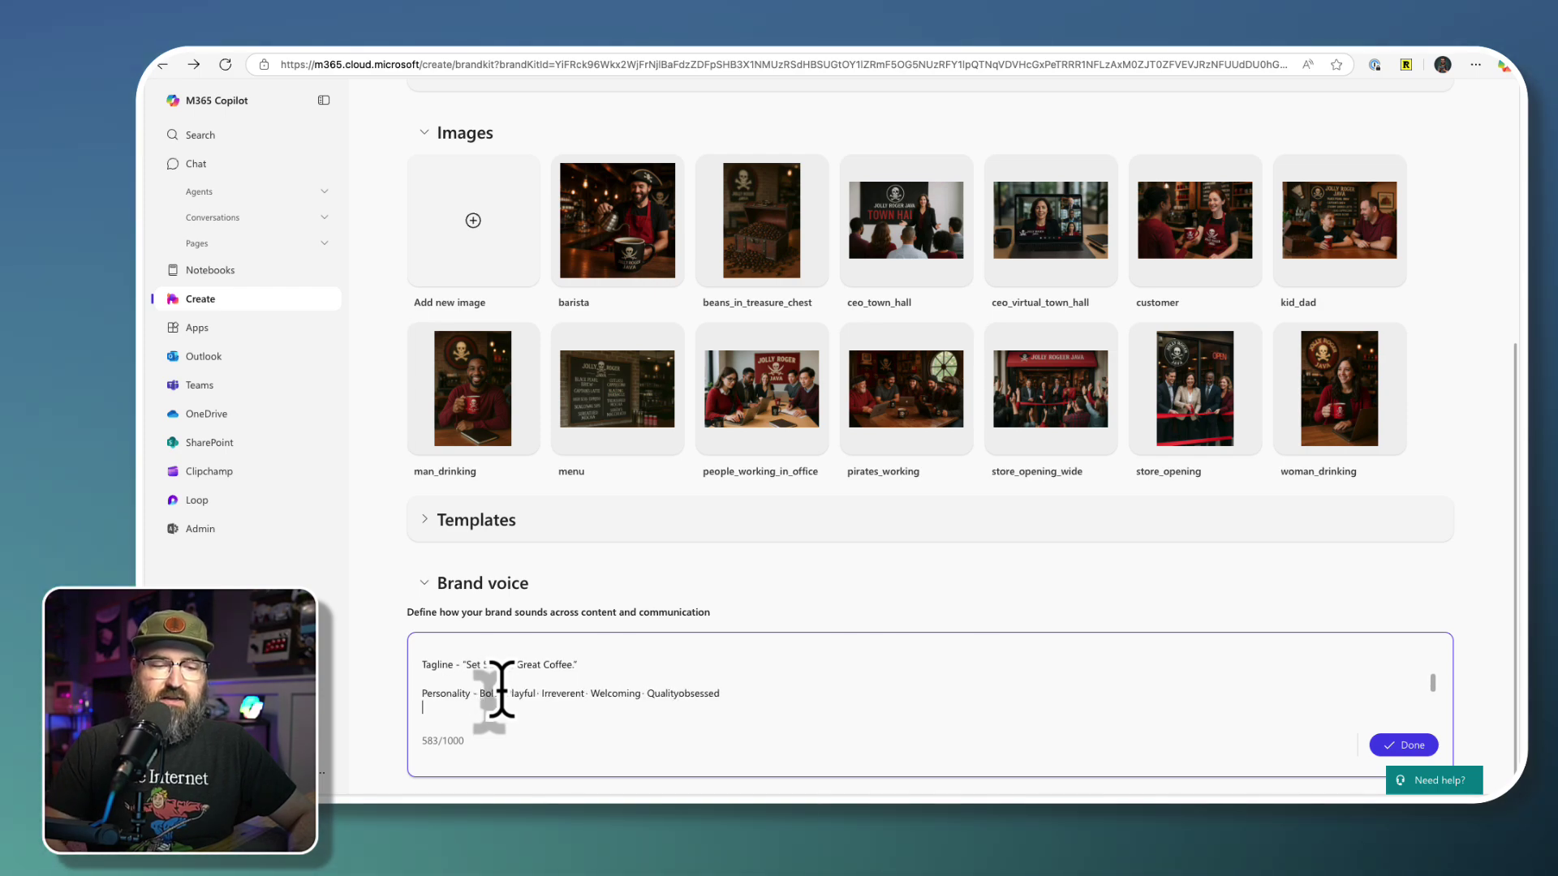
key(Down)
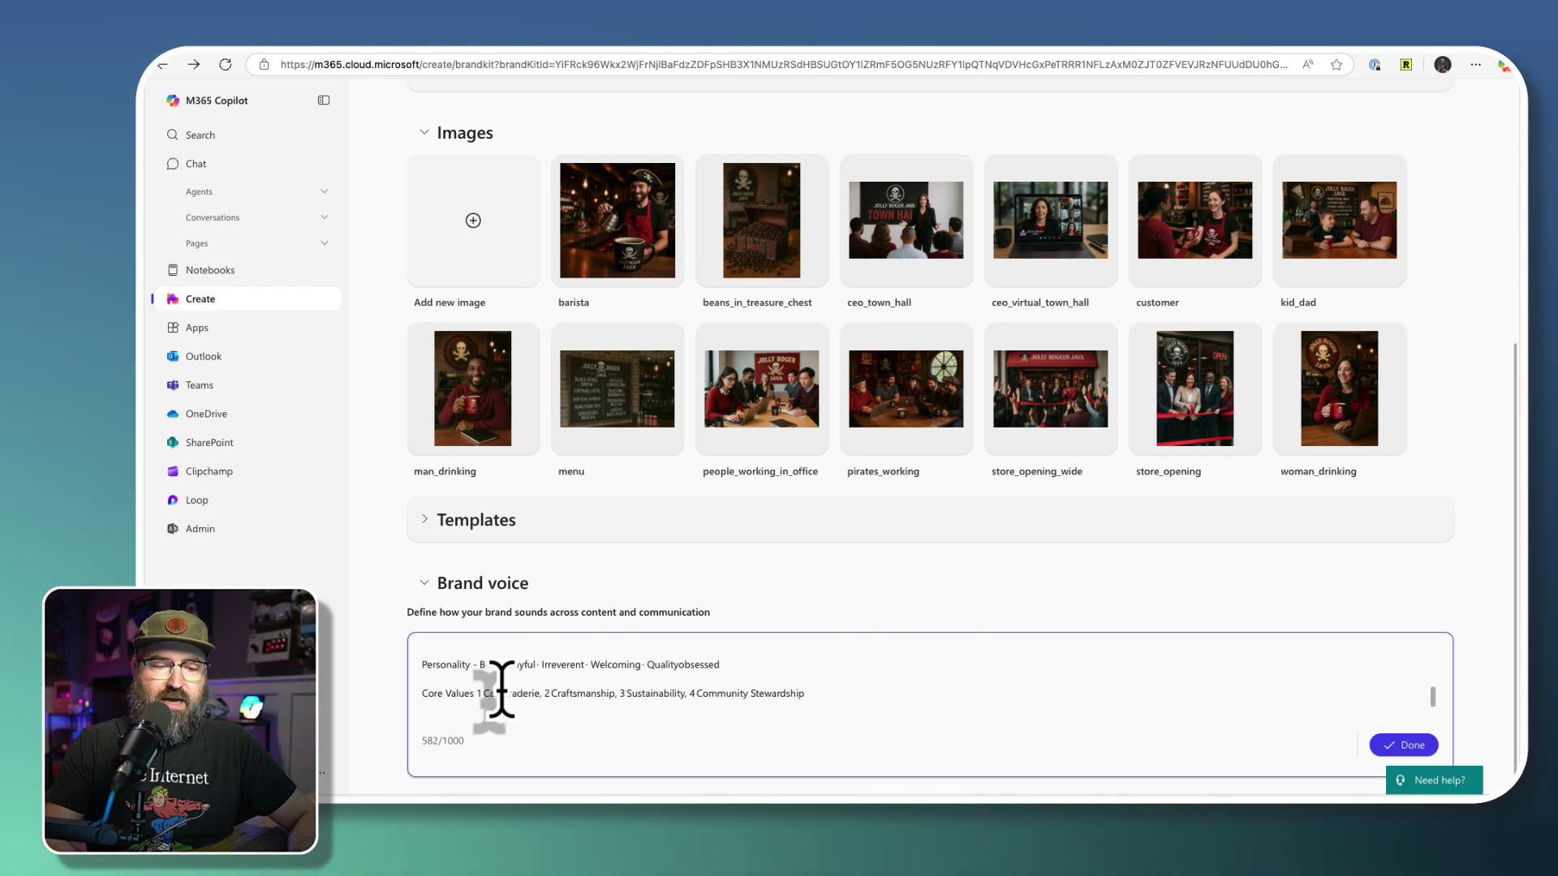
key(ctrl+End)
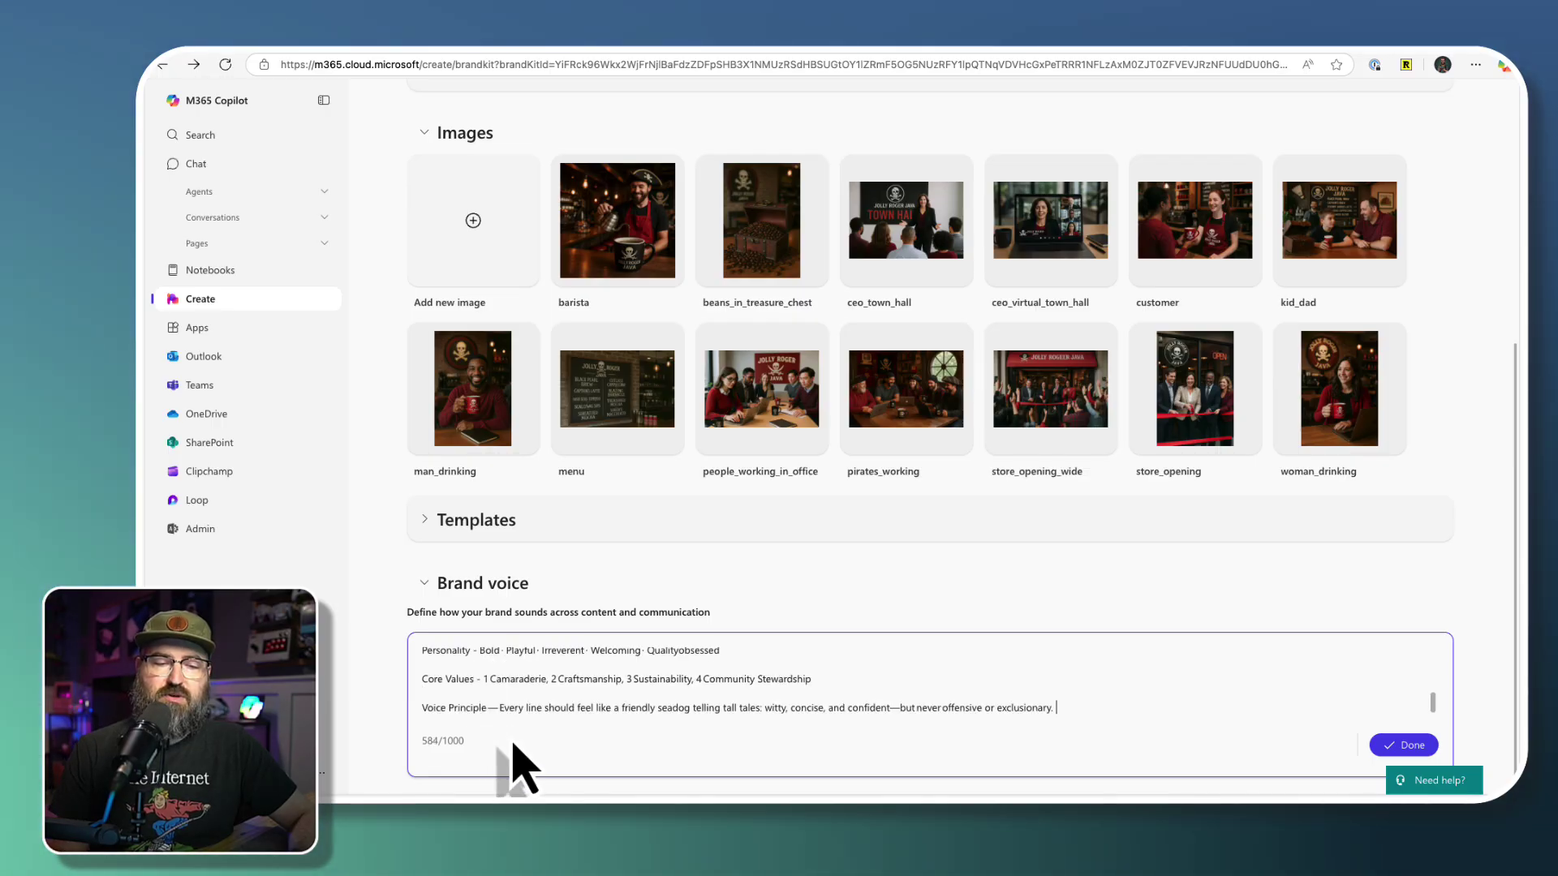
click(1402, 747)
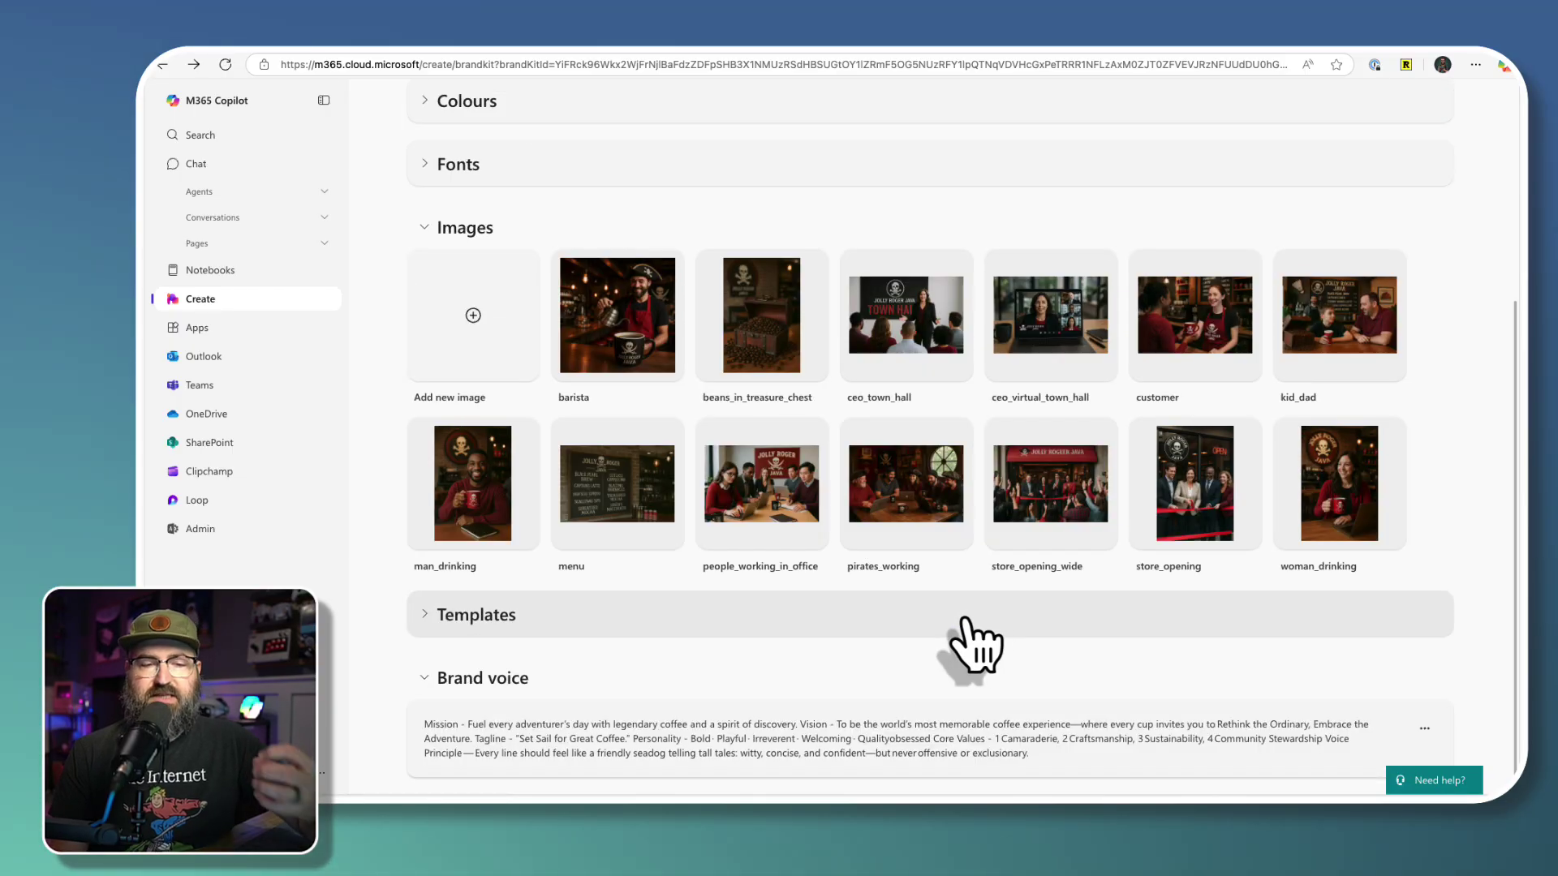
Review the saved brand voice paragraph and collapse the Images section.
scroll(977, 645, up, 4)
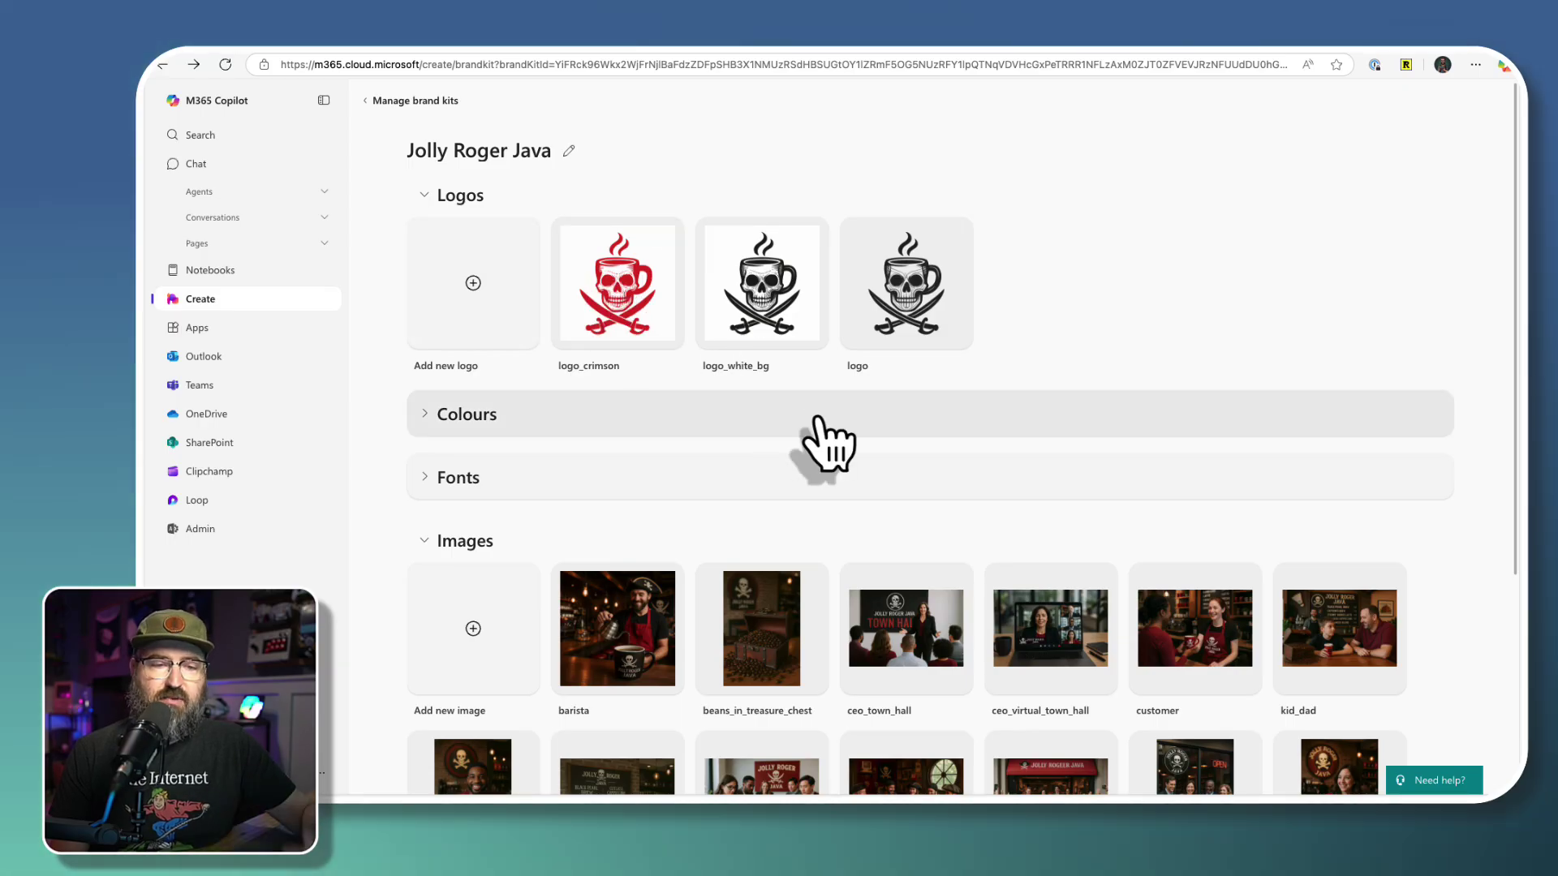
scroll(696, 609, down, 4)
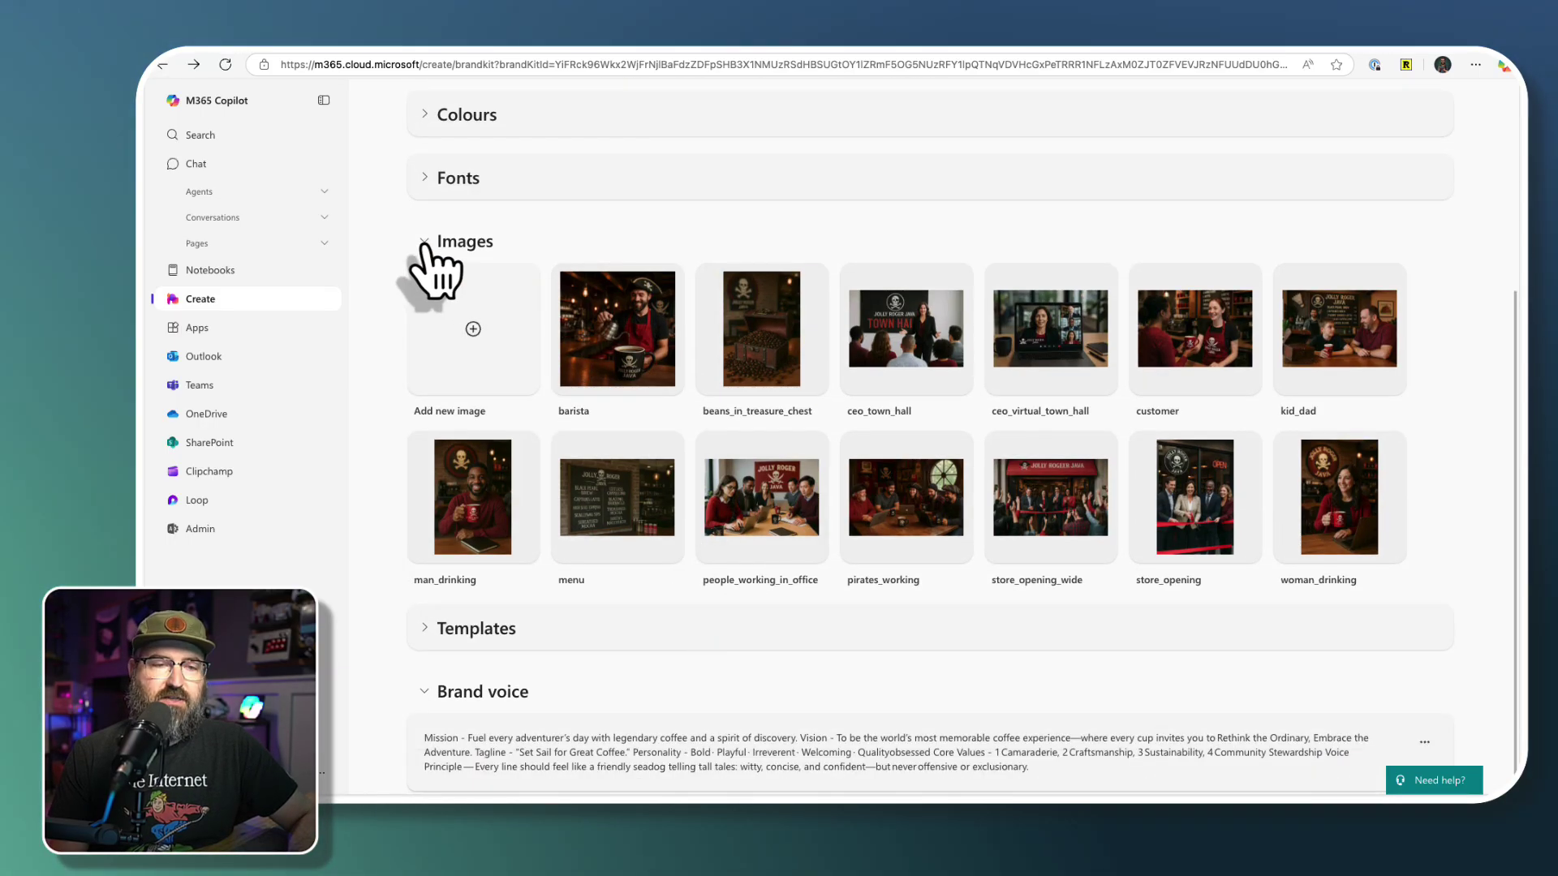
click(424, 245)
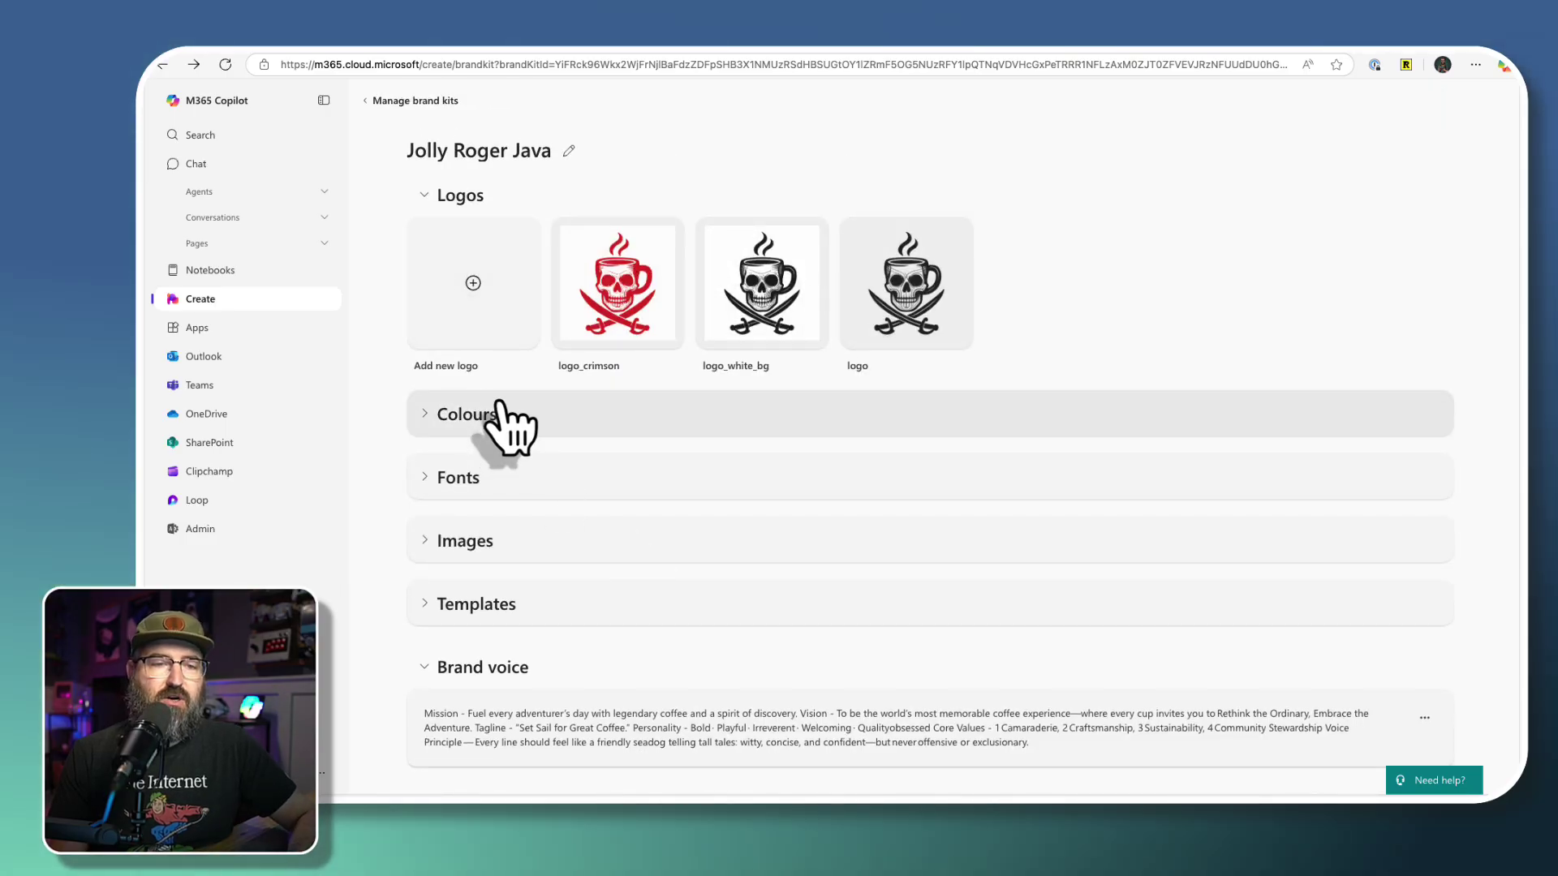
Leave the brand kit editor via Manage brand kits and return to the Create start page.
click(388, 100)
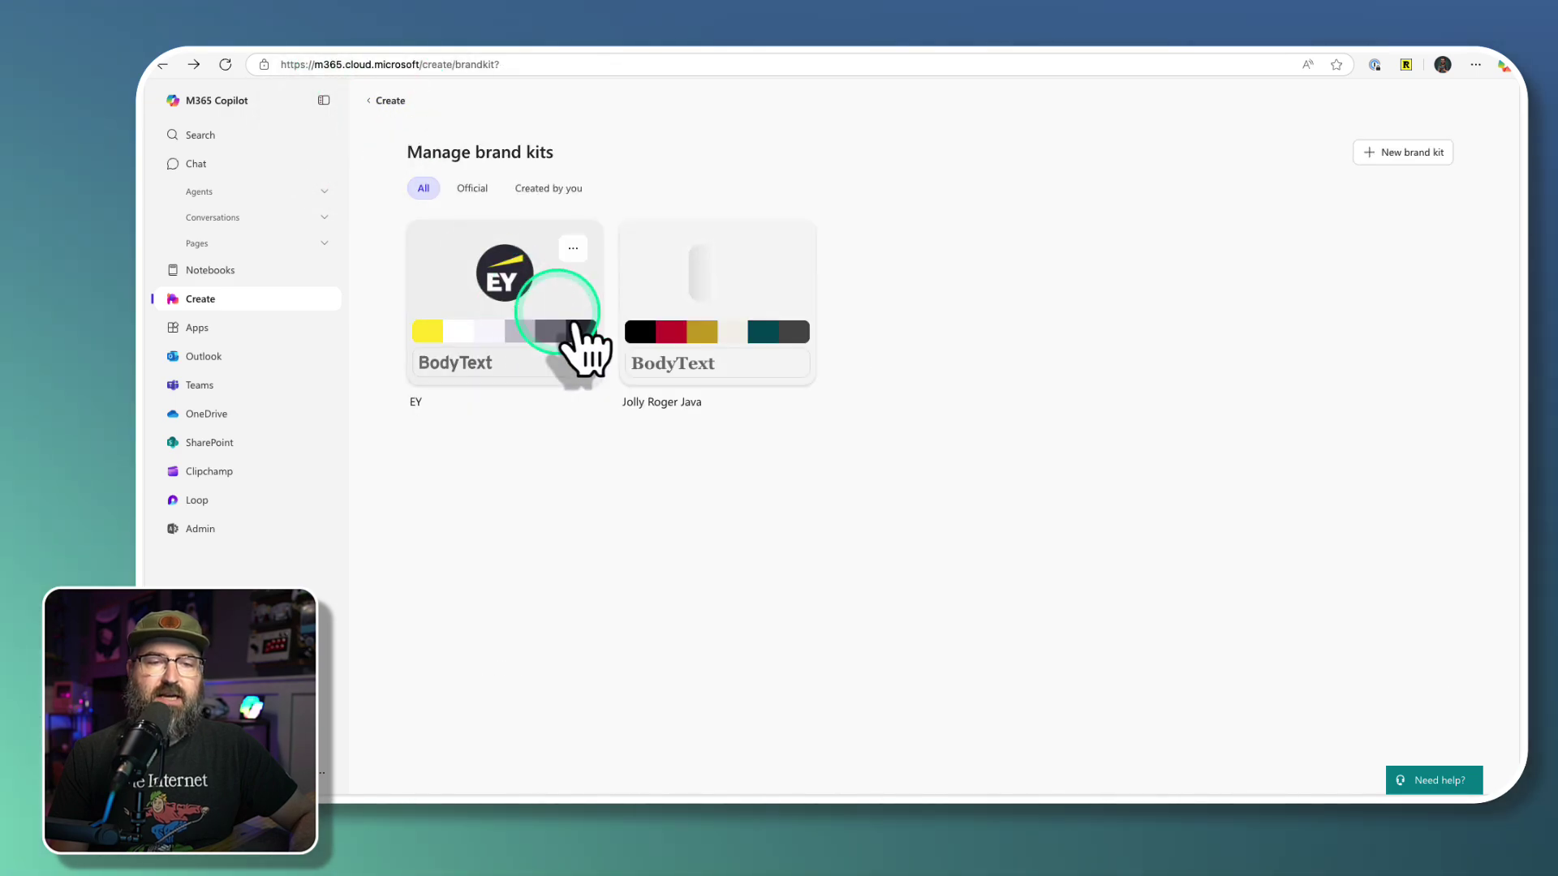
click(786, 248)
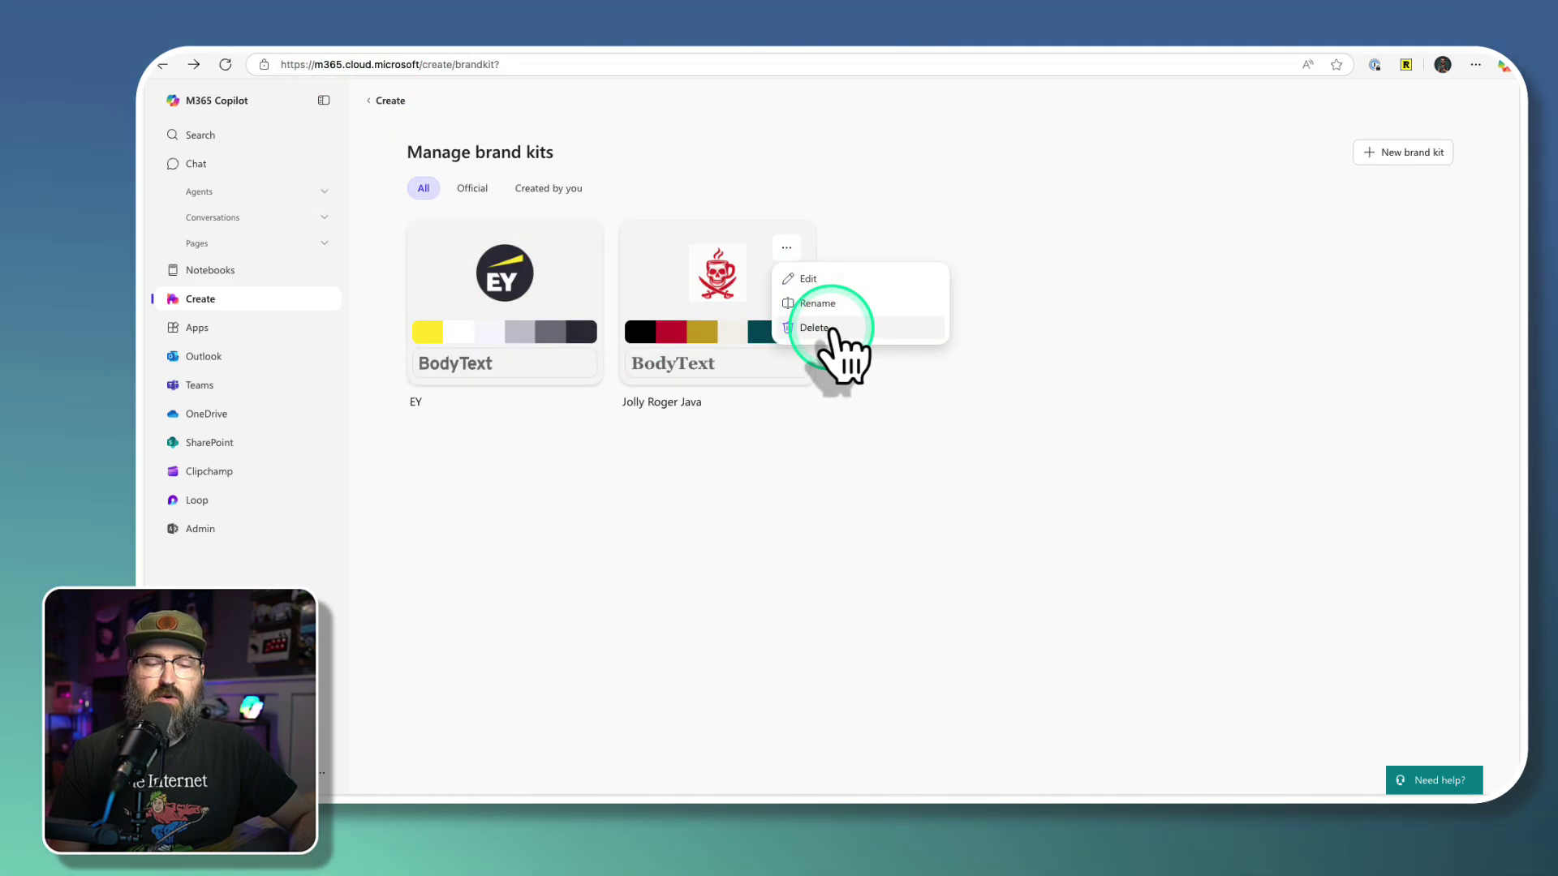
click(861, 442)
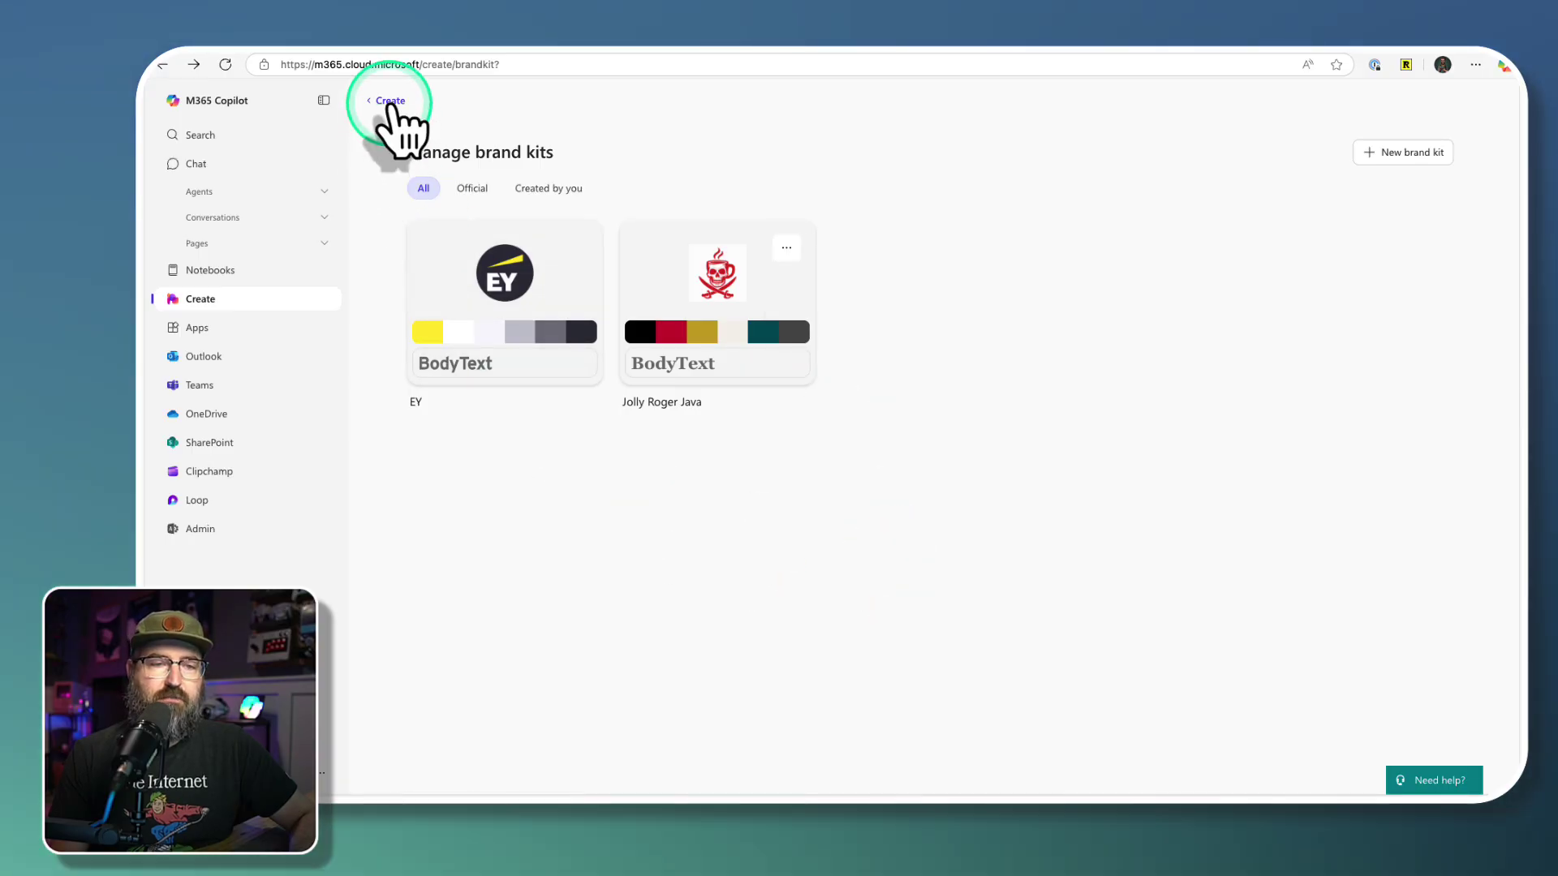
click(390, 101)
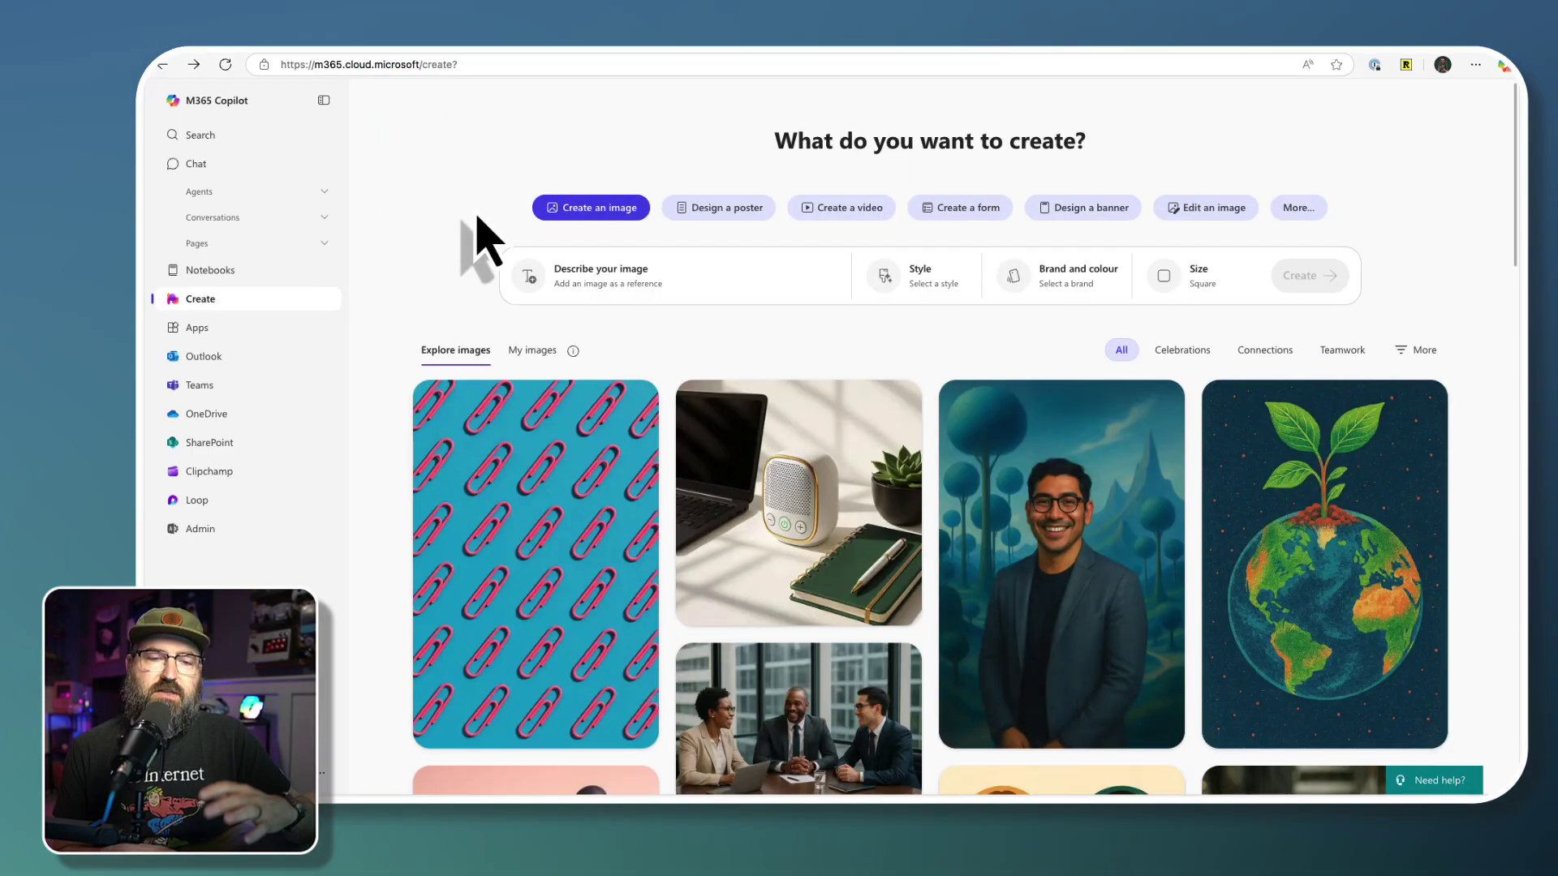
Choose to design a banner and browse the example gallery.
click(1092, 218)
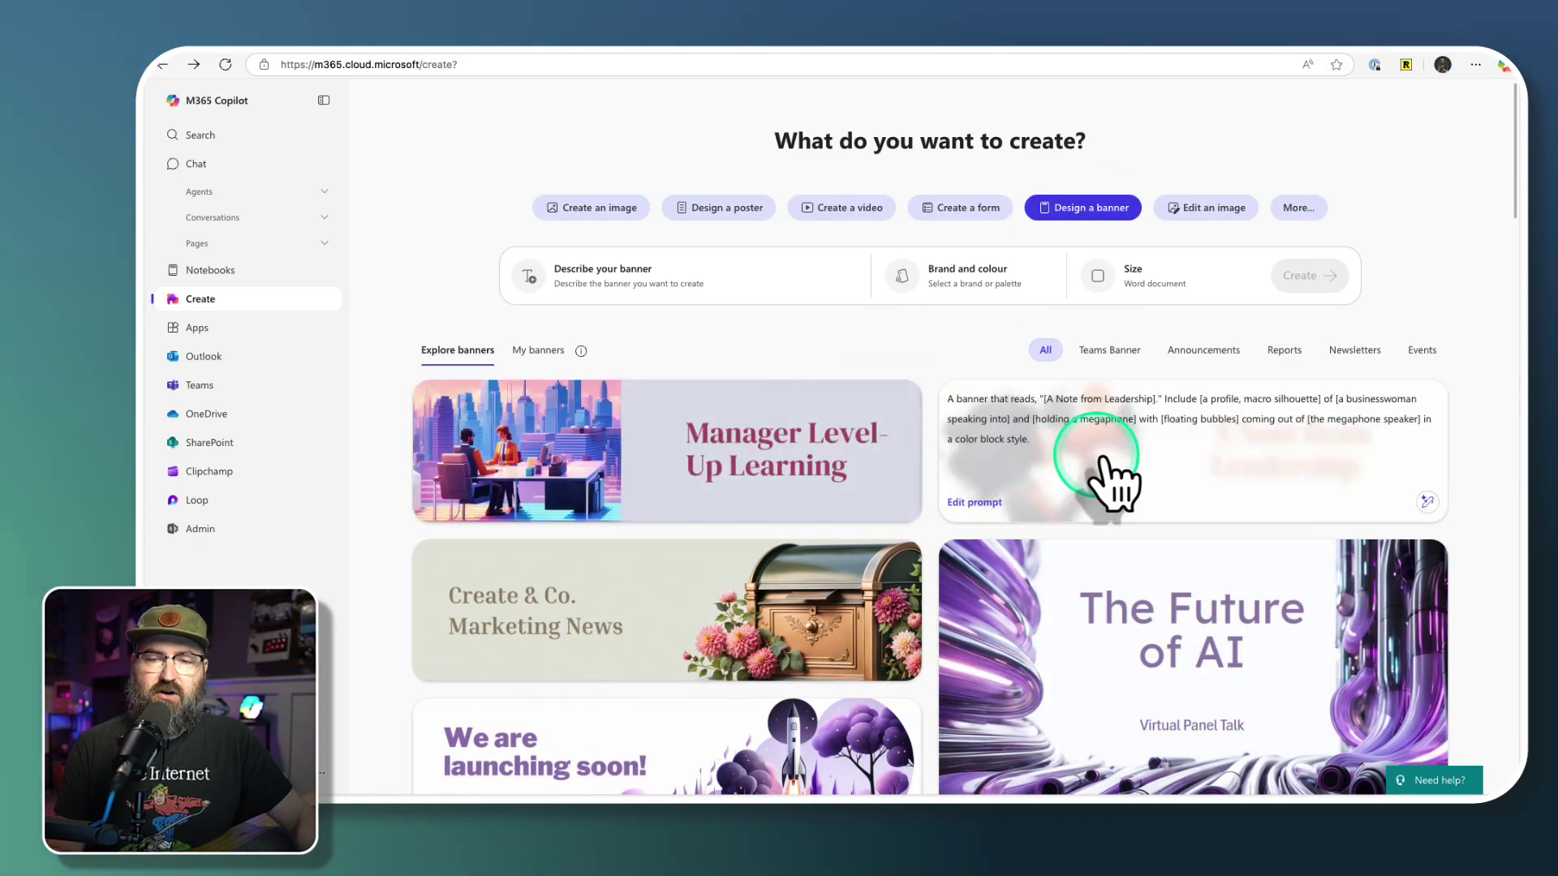
scroll(1147, 479, down, 5)
scroll(1148, 479, down, 8)
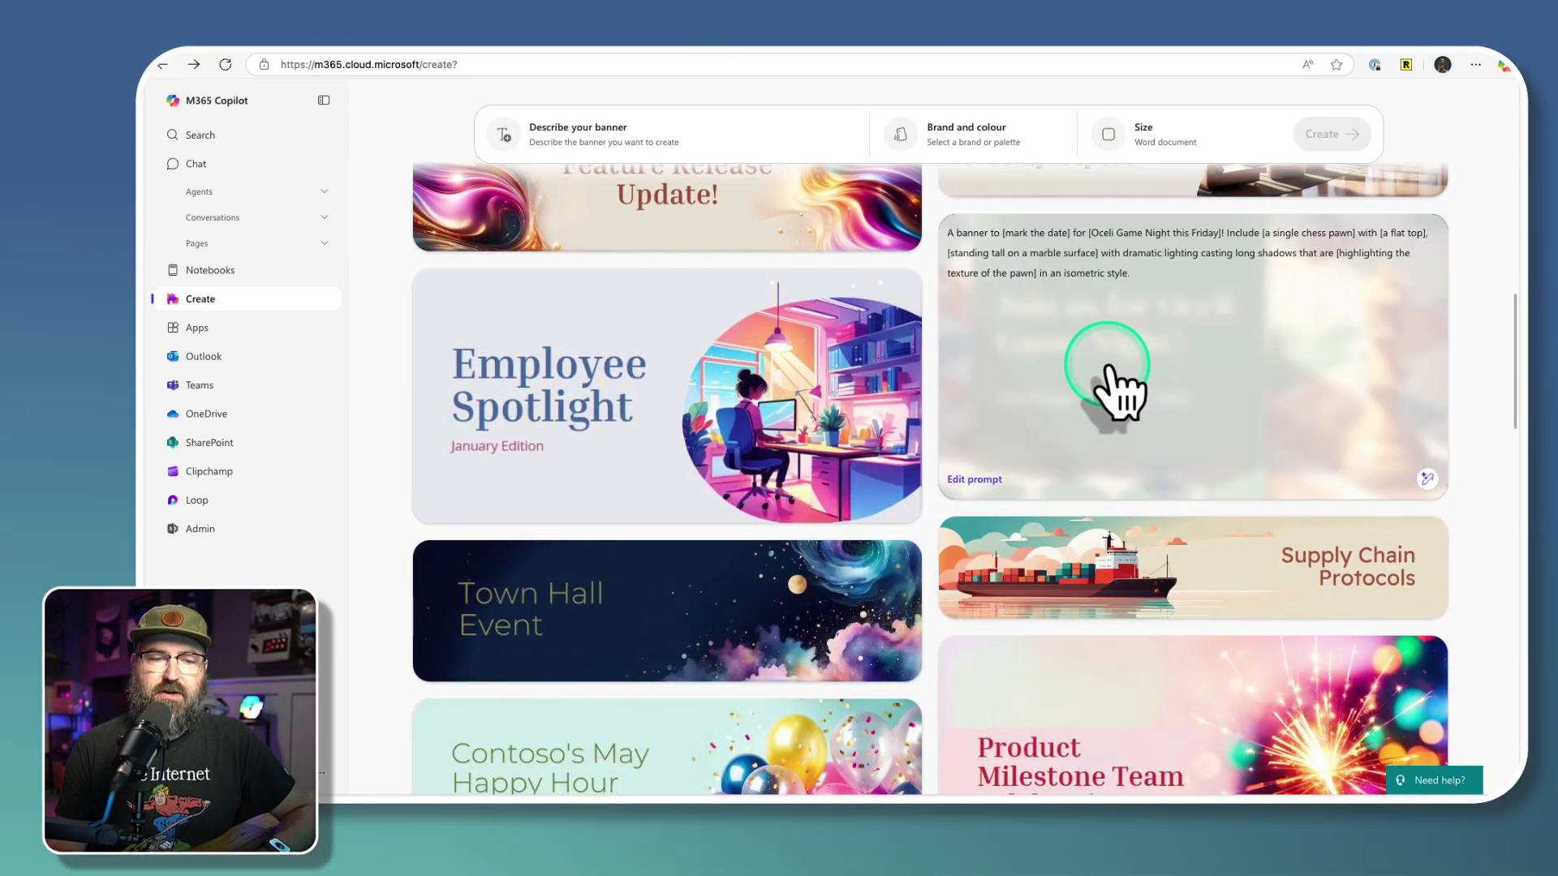
scroll(1110, 397, up, 14)
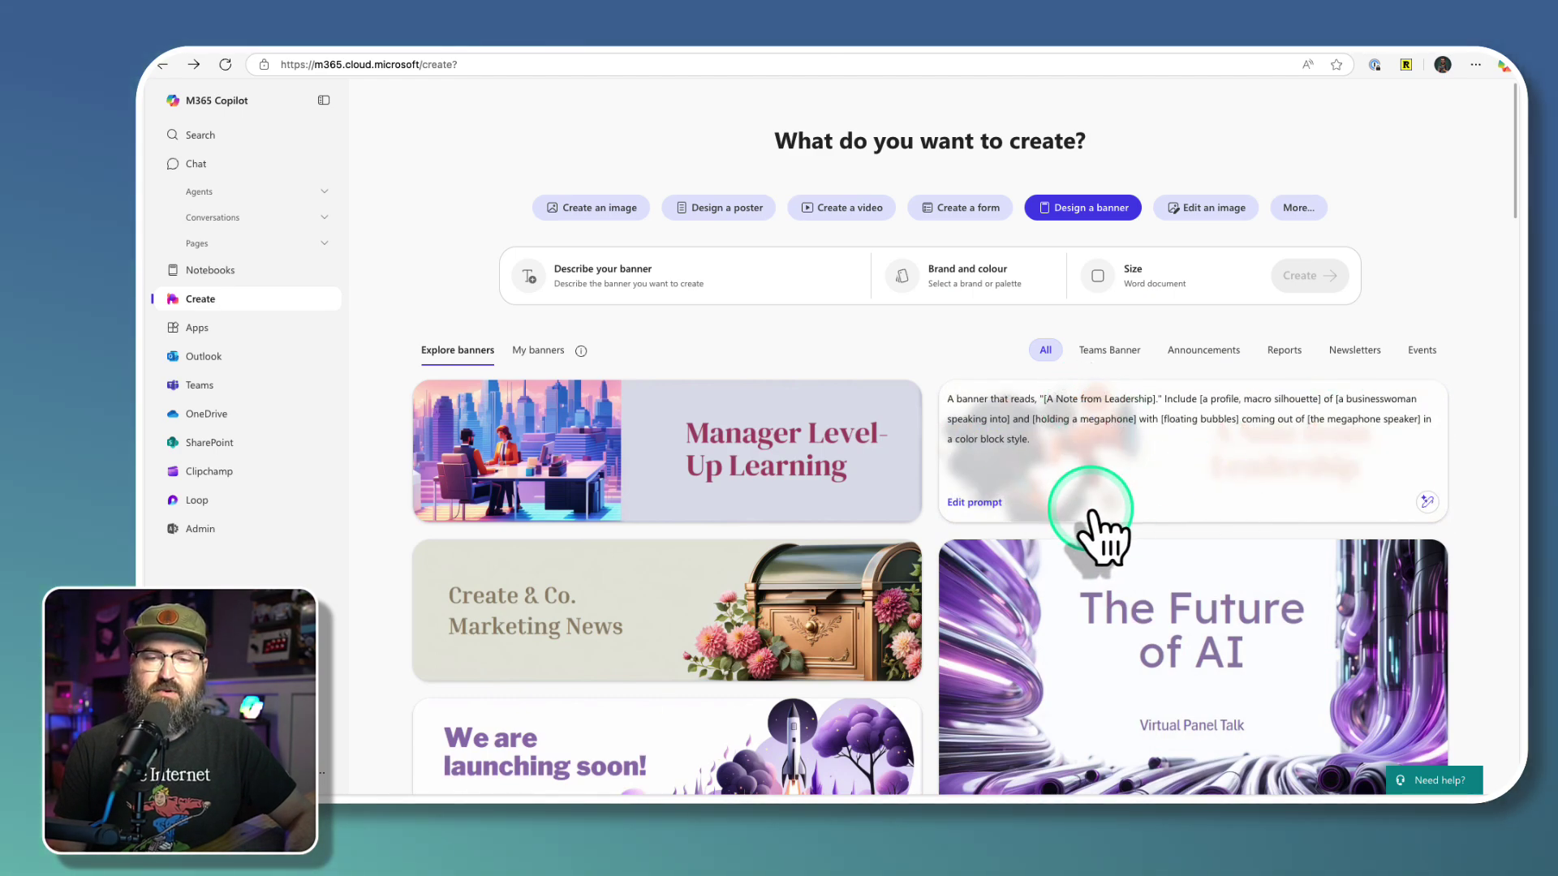
Filter the banner examples to Events and browse them.
click(1422, 357)
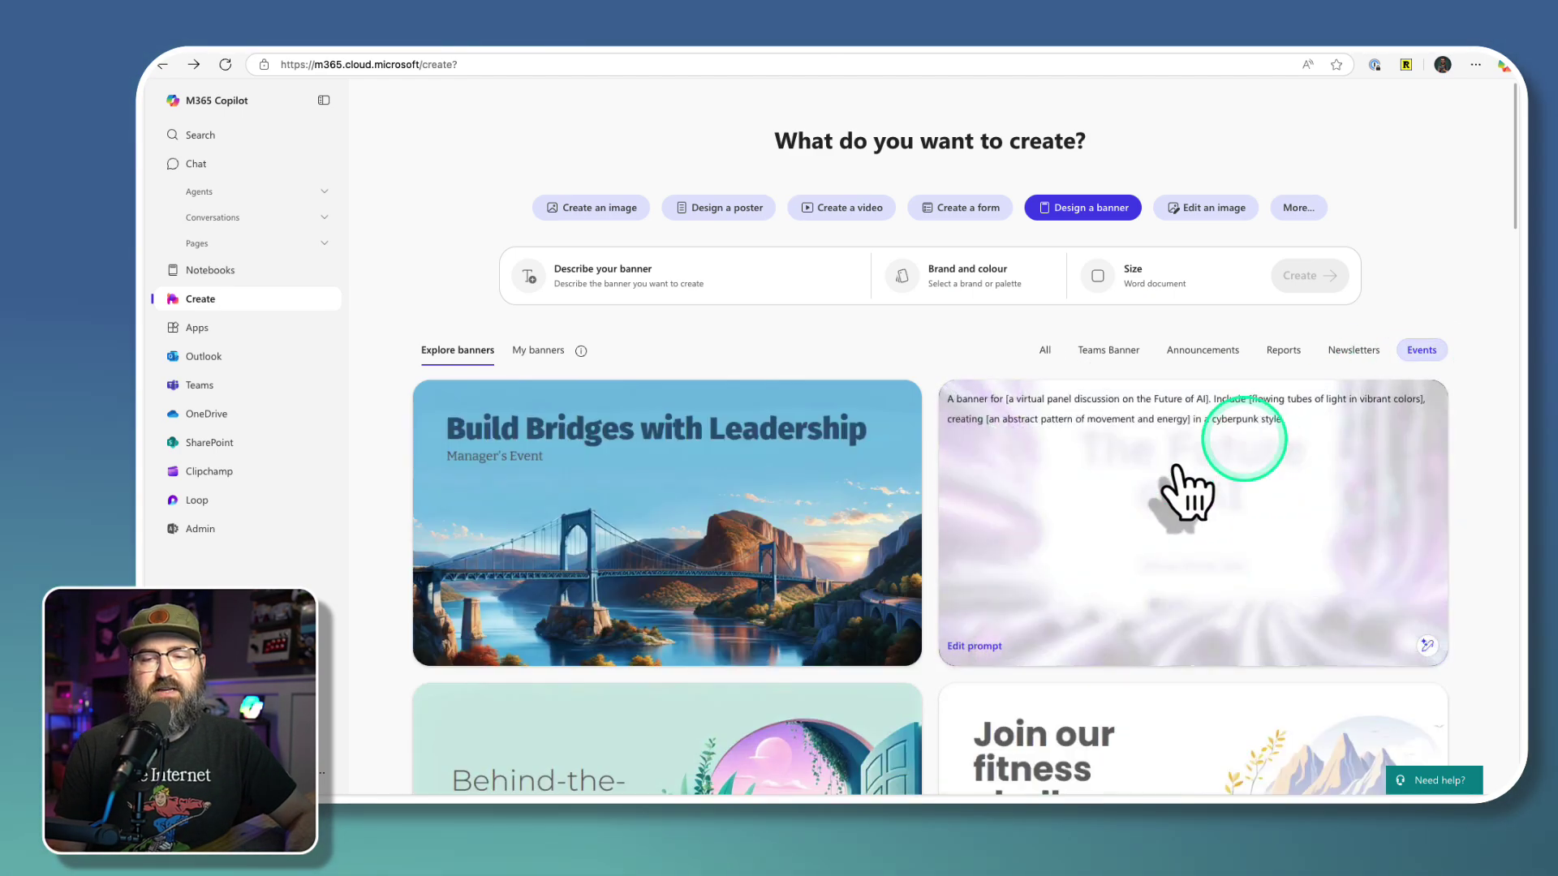
mouse_move(327, 456)
scroll(372, 476, down, 10)
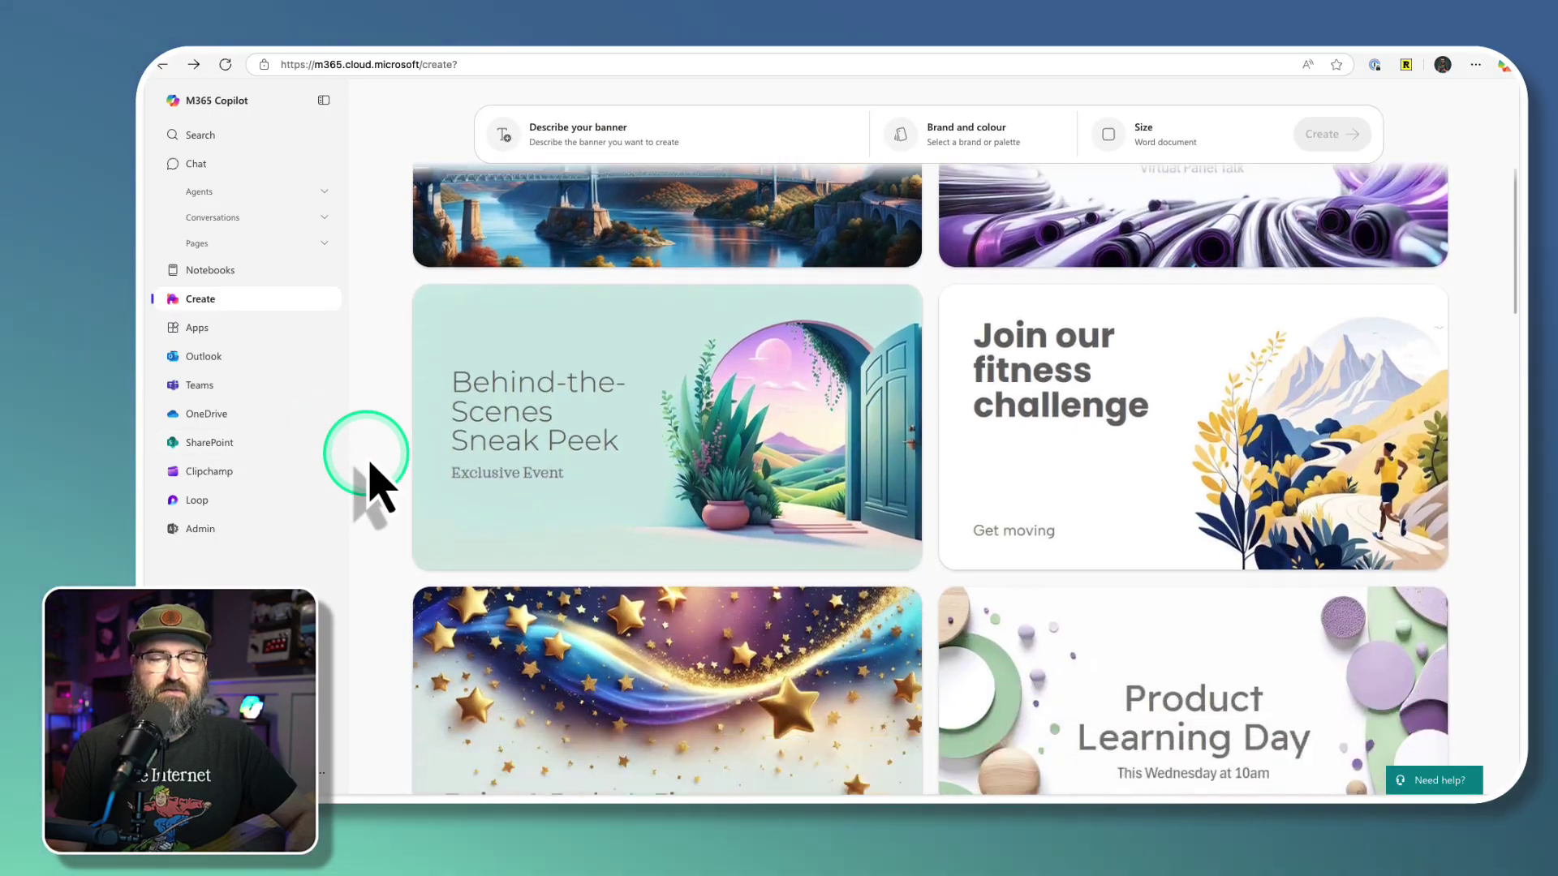
scroll(435, 601, down, 8)
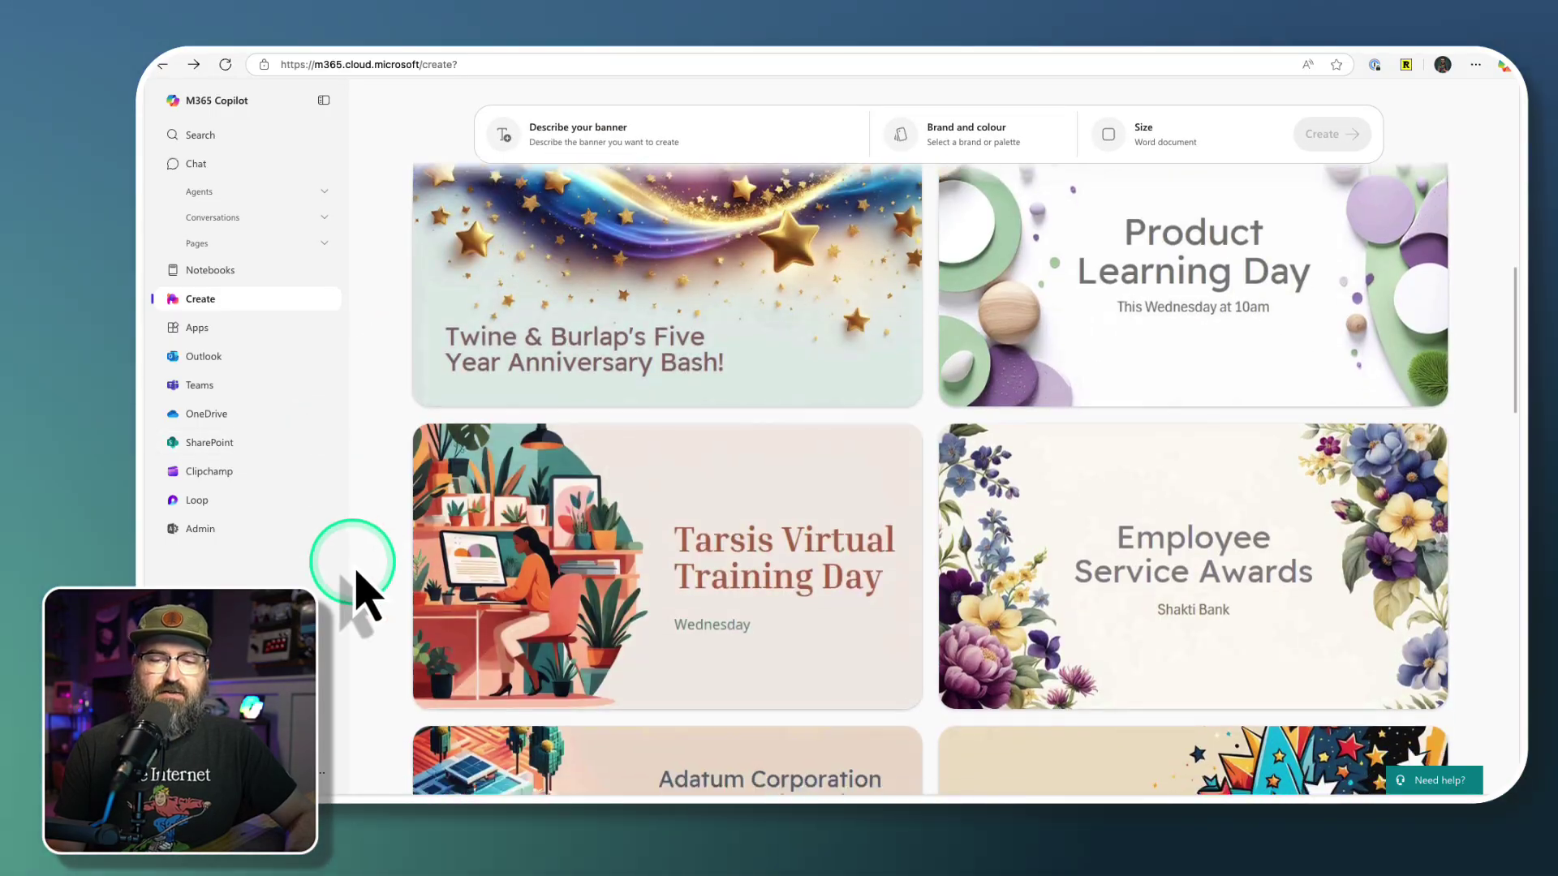
scroll(357, 572, down, 4)
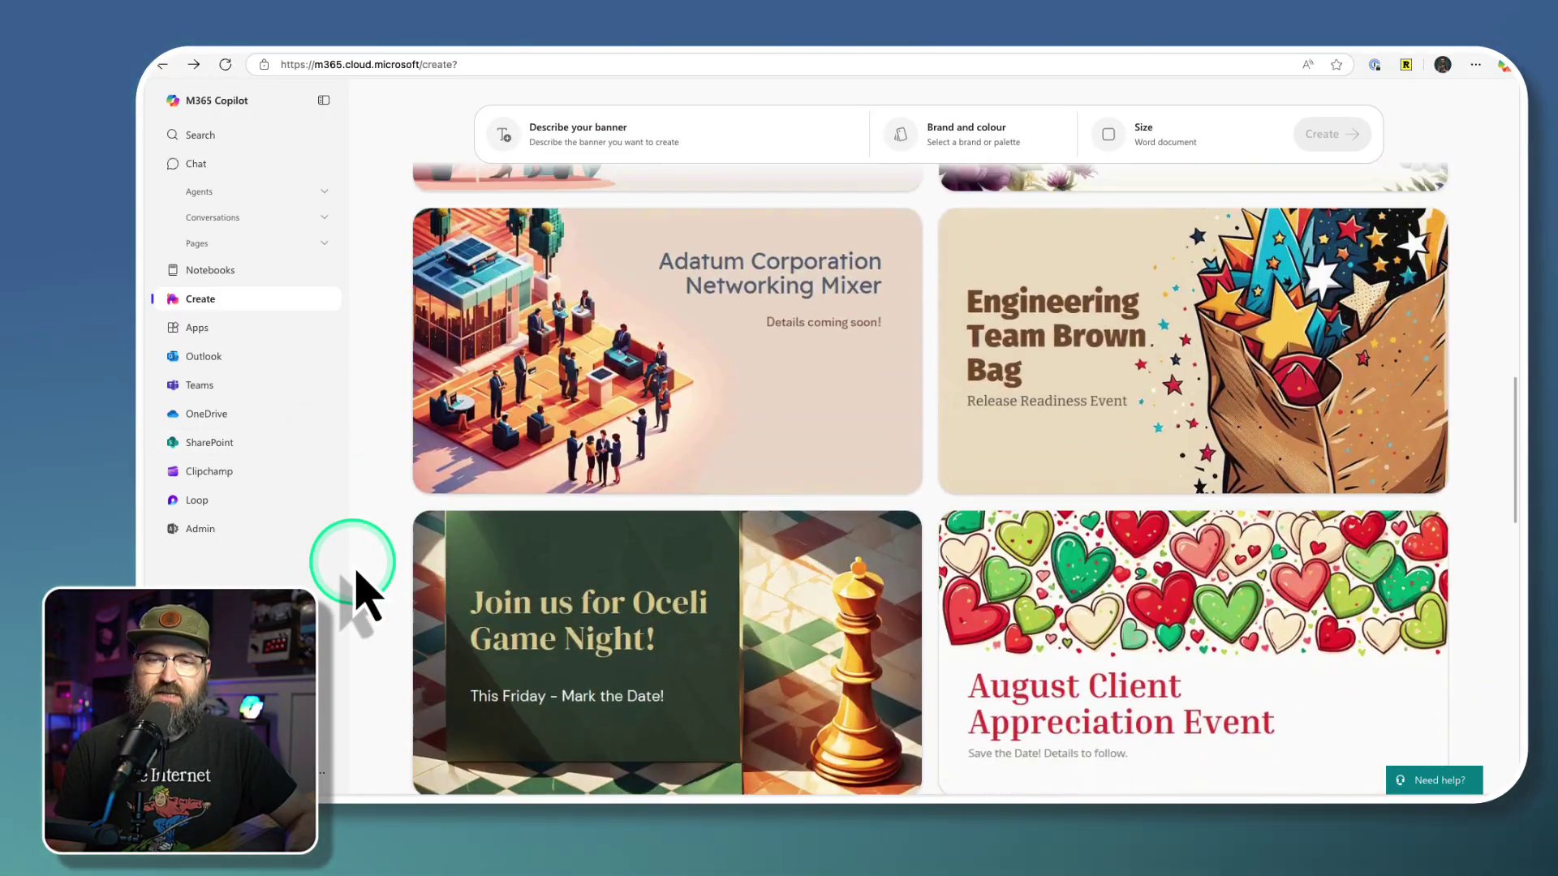
scroll(357, 572, down, 10)
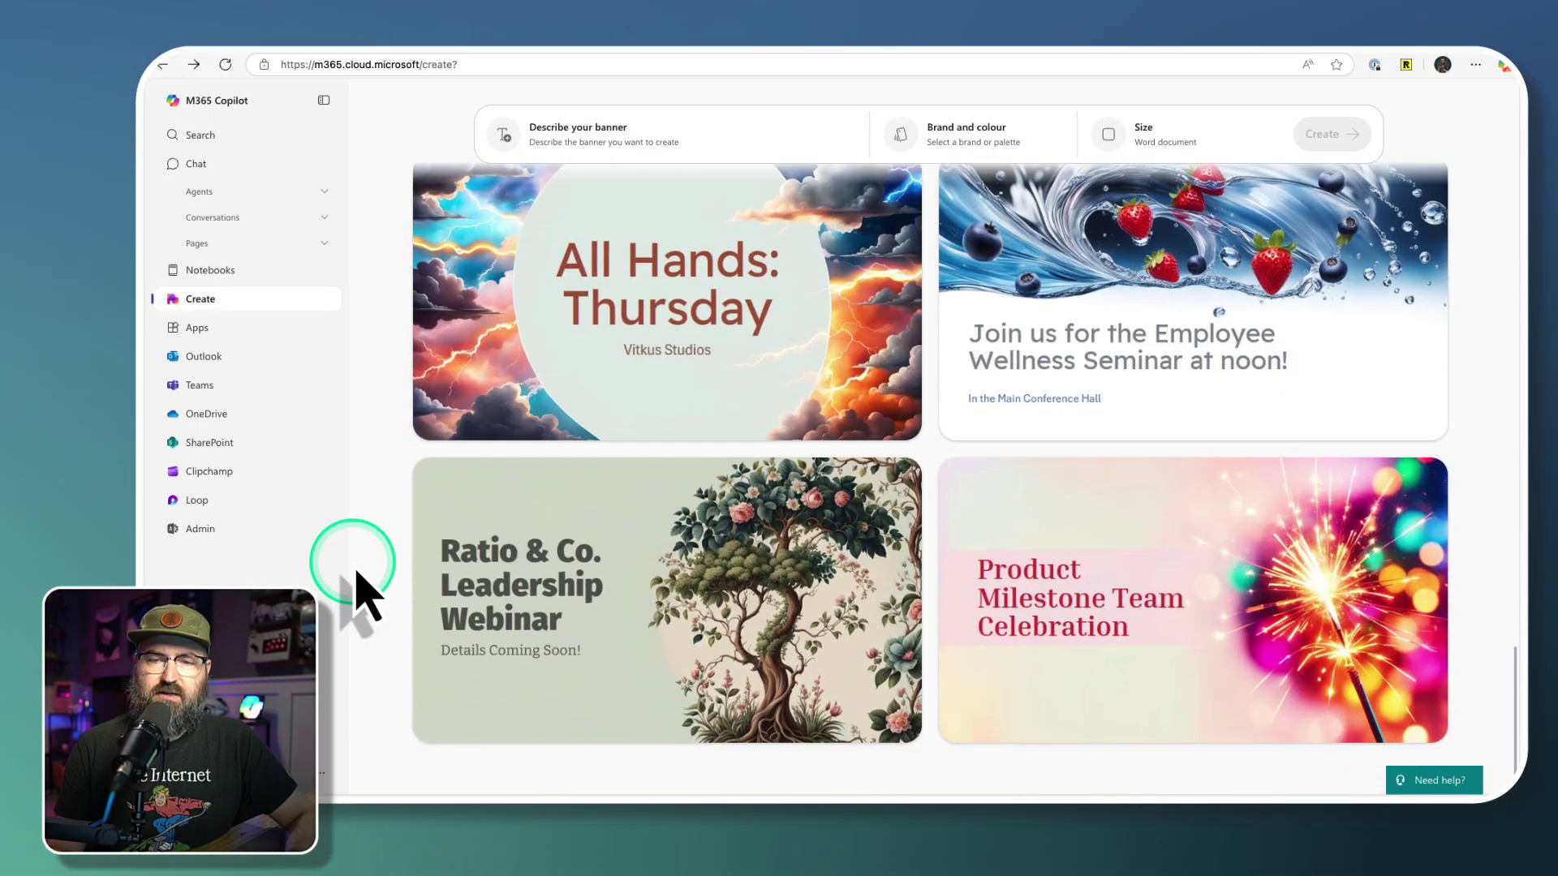
scroll(357, 572, up, 20)
mouse_move(470, 550)
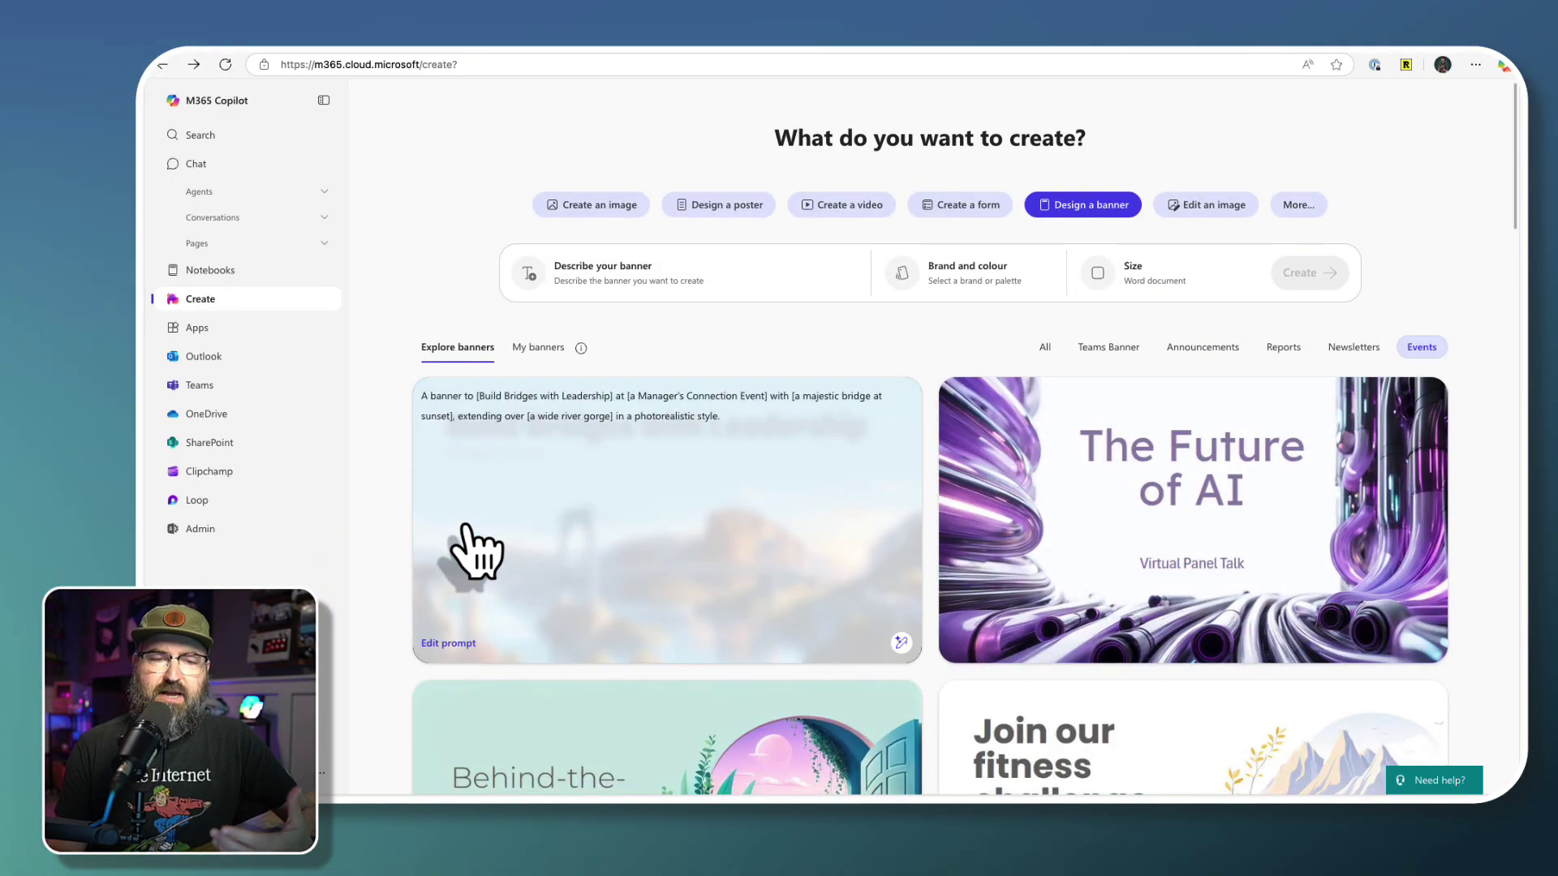
Describe the banner: Jolly Roger Java's River Market store opening on June 1, 2025, with prize giveaways.
click(614, 284)
click(576, 276)
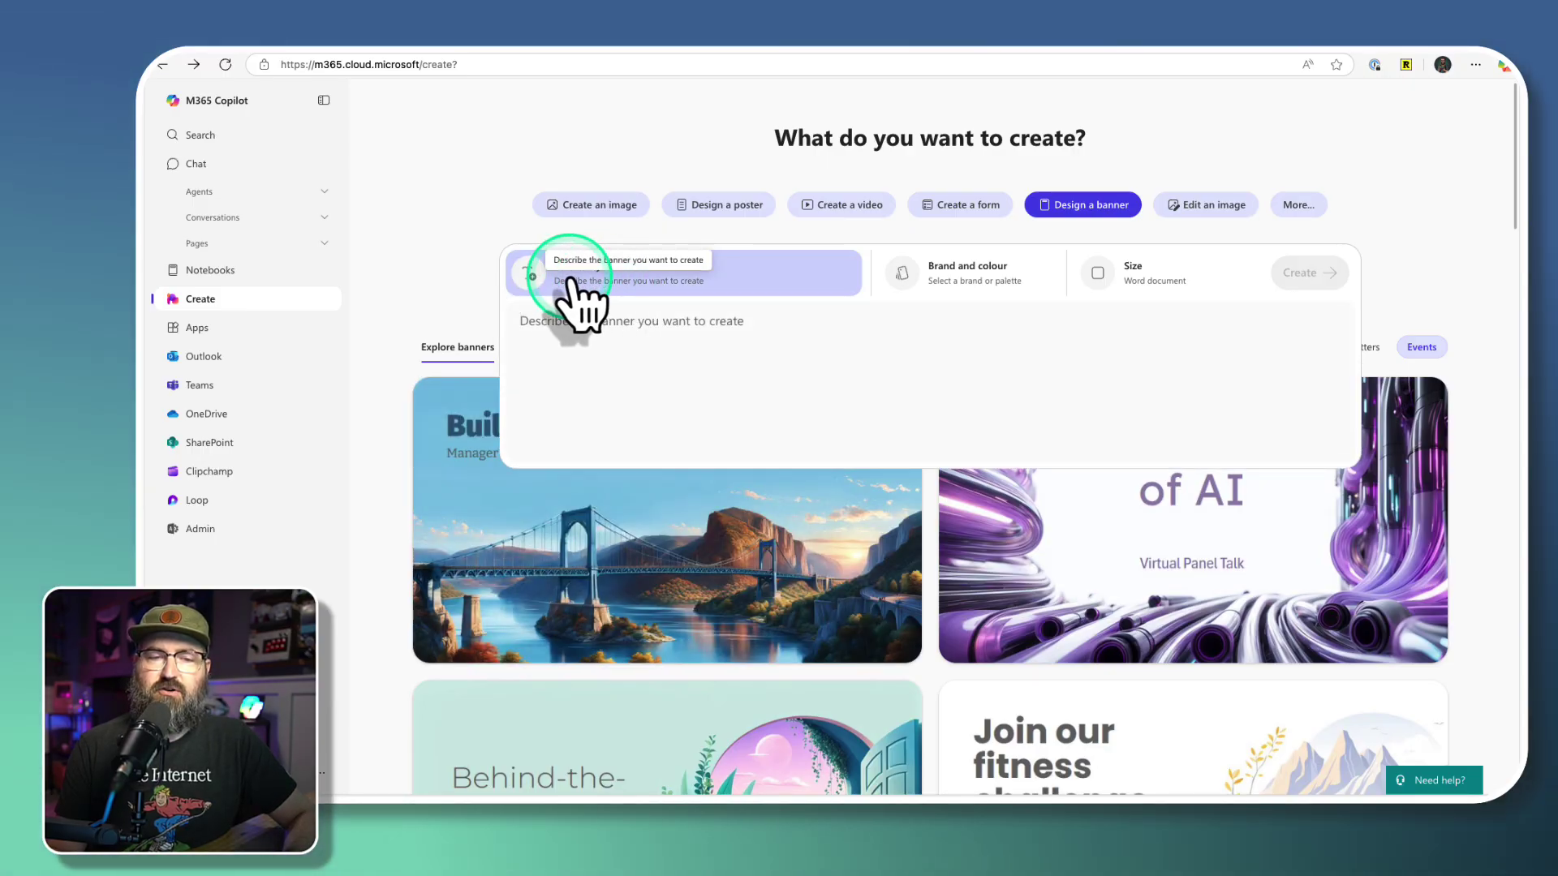
click(556, 320)
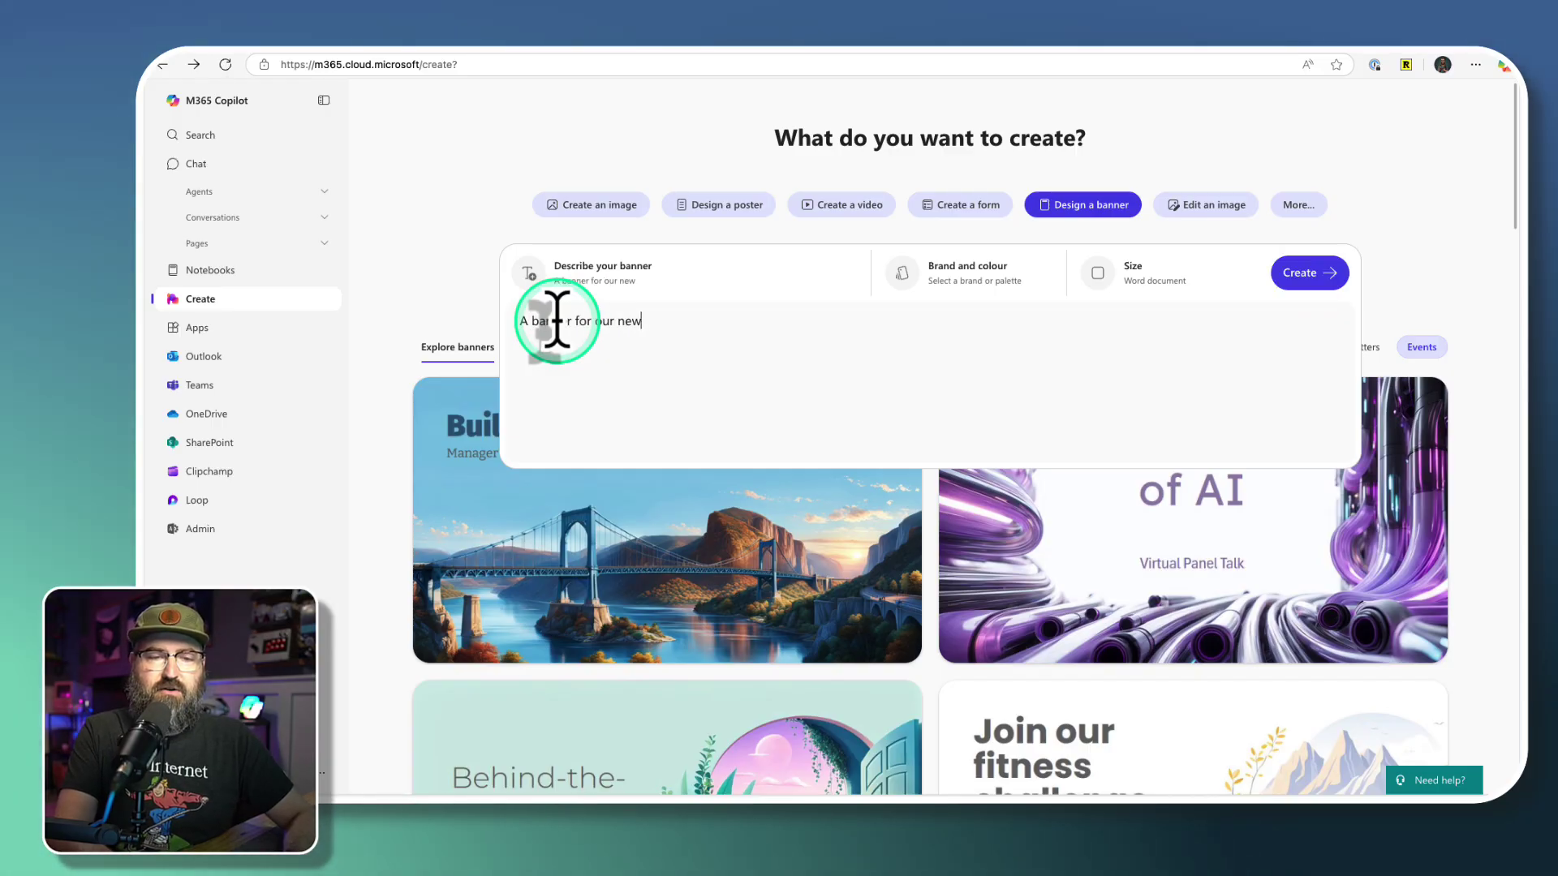
text(A banner for our new store)
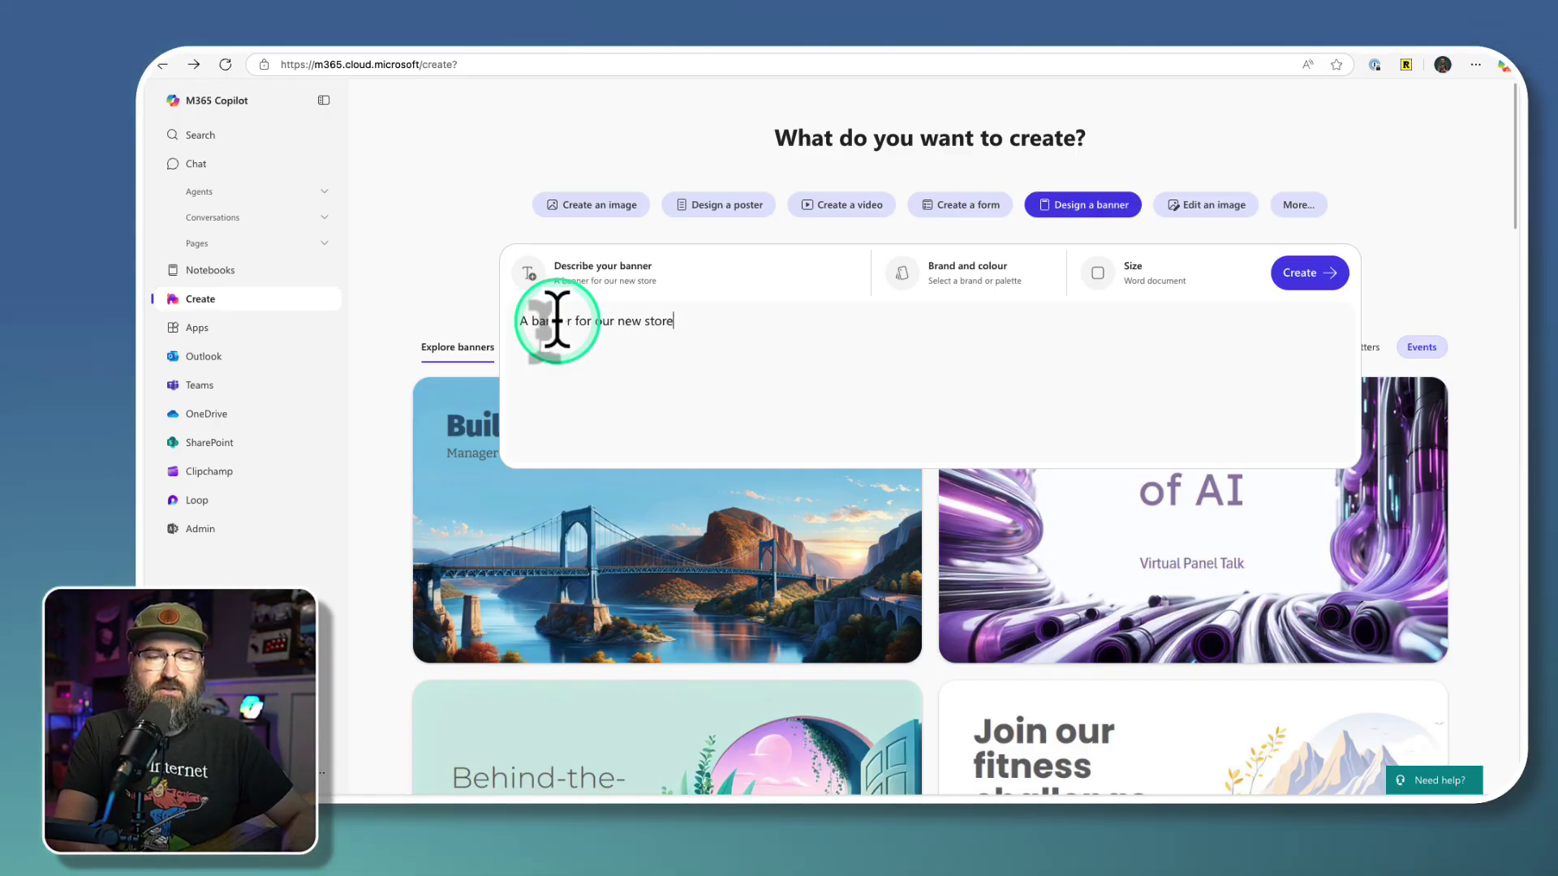
text( opening )
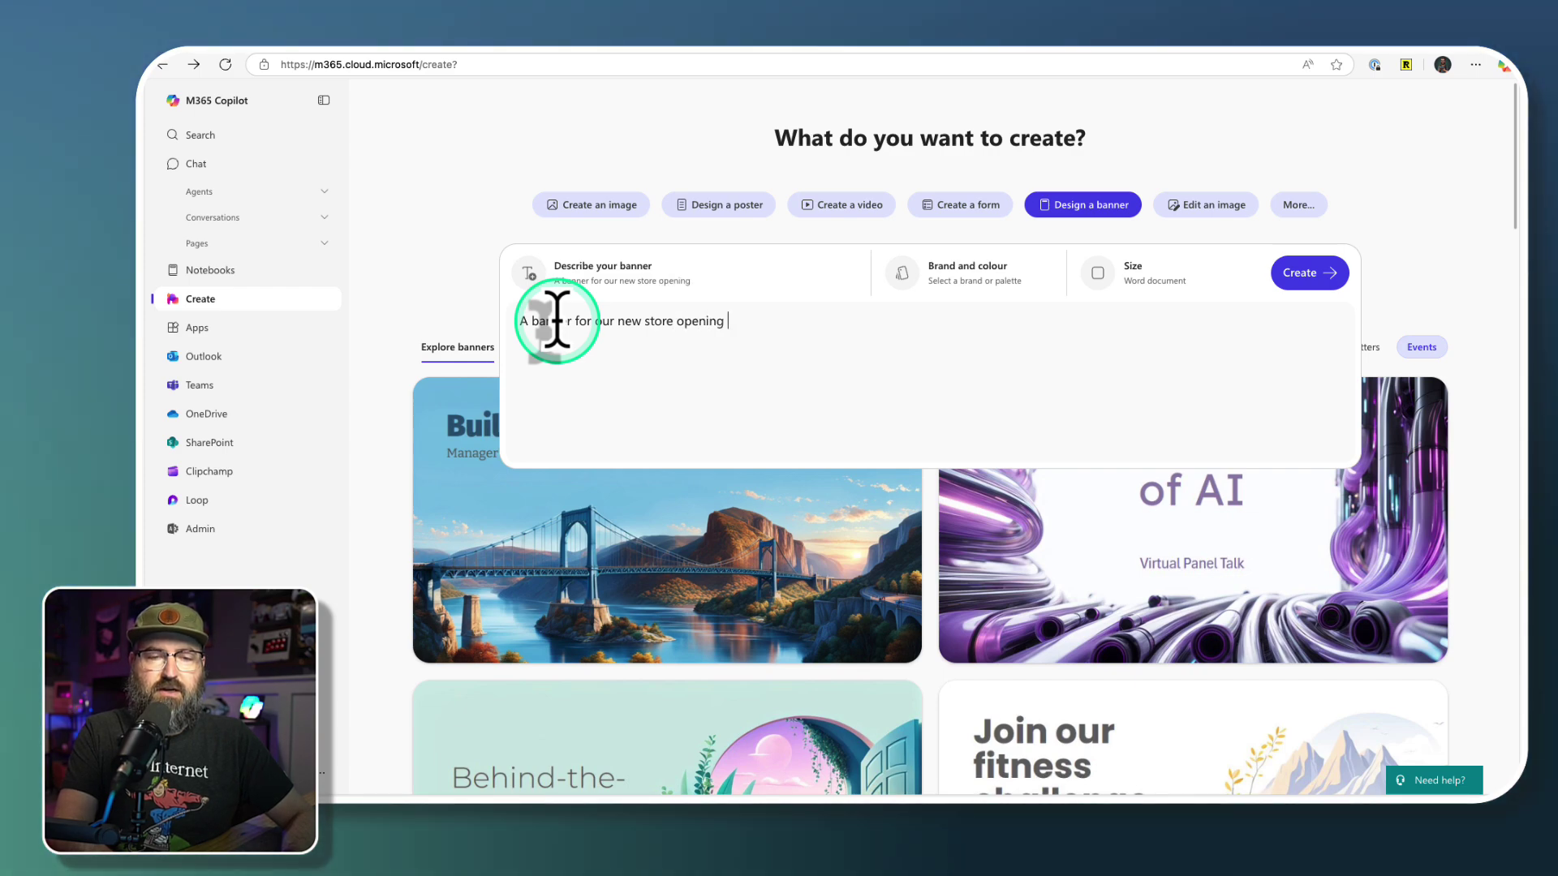
text(of Jolly Roger Java in the River Market of)
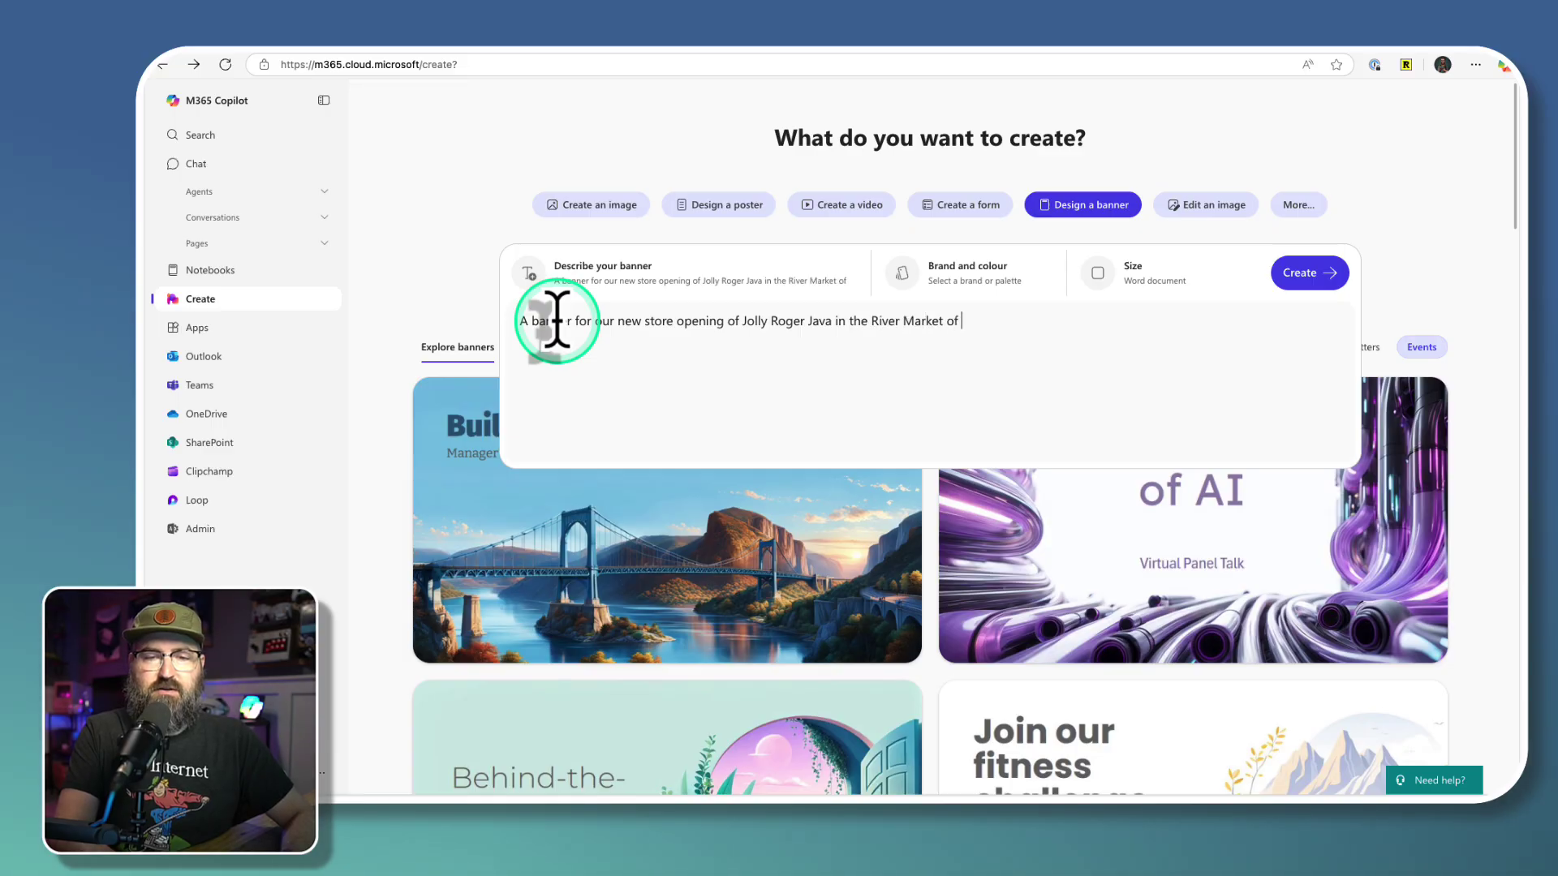
text(y.  The )
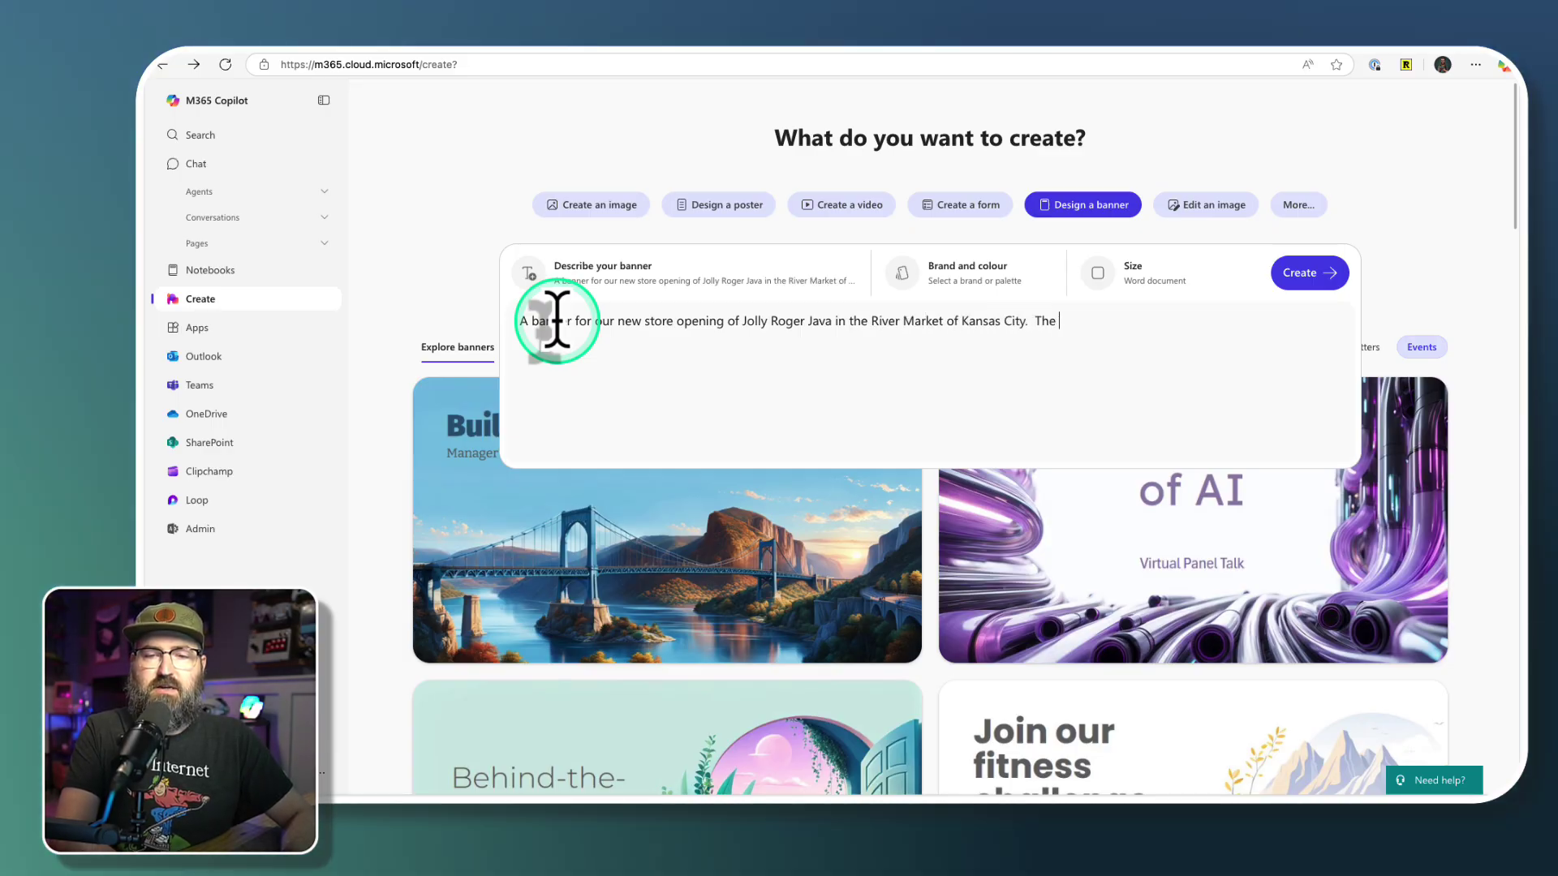
text(opening date is )
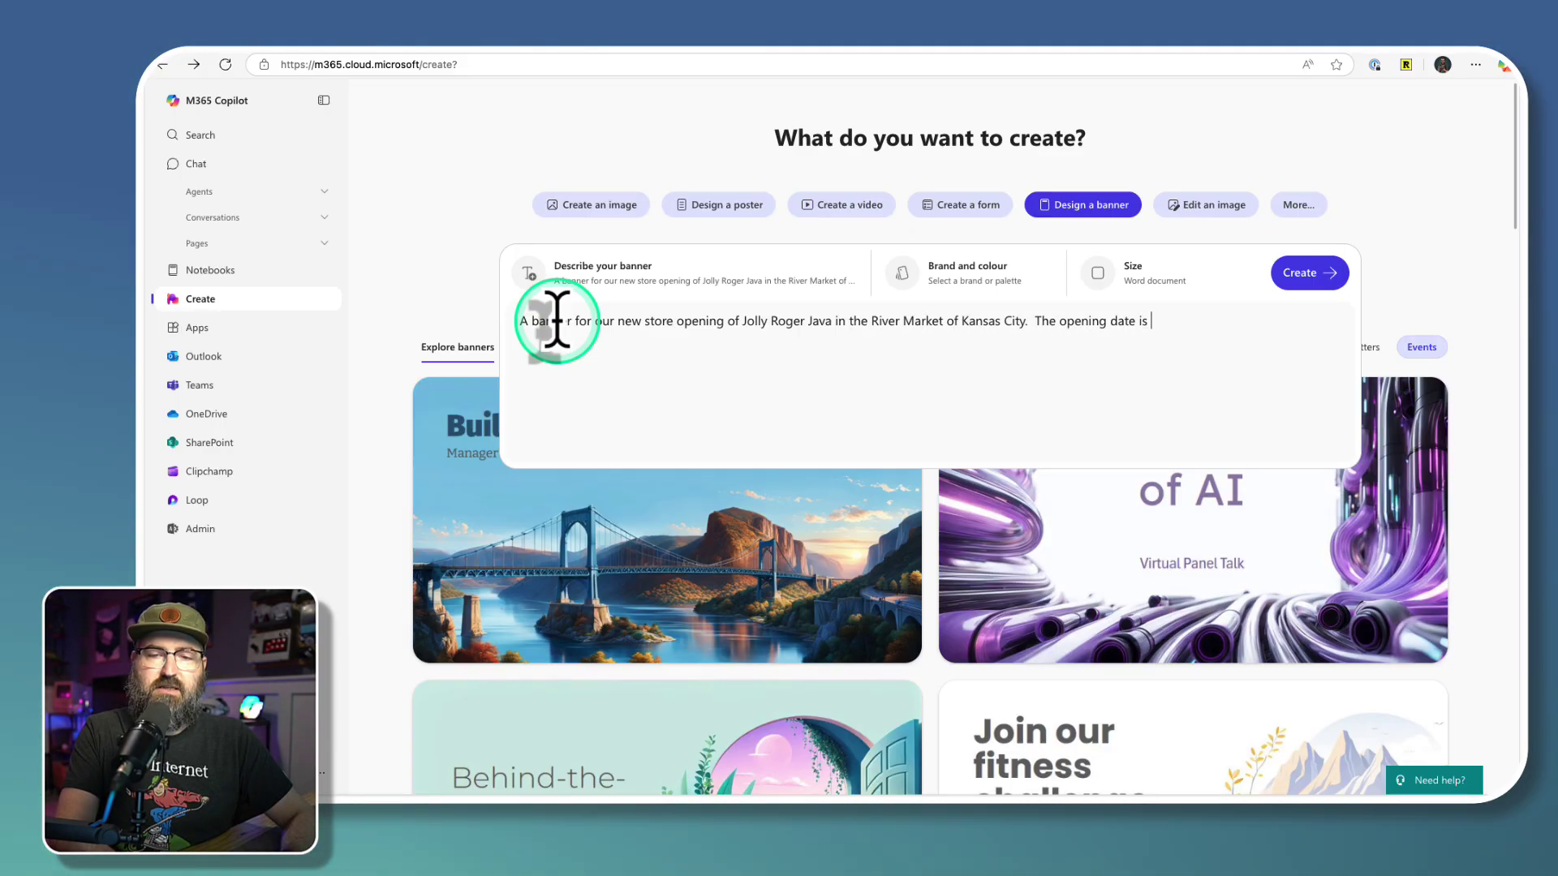
text(June 1,)
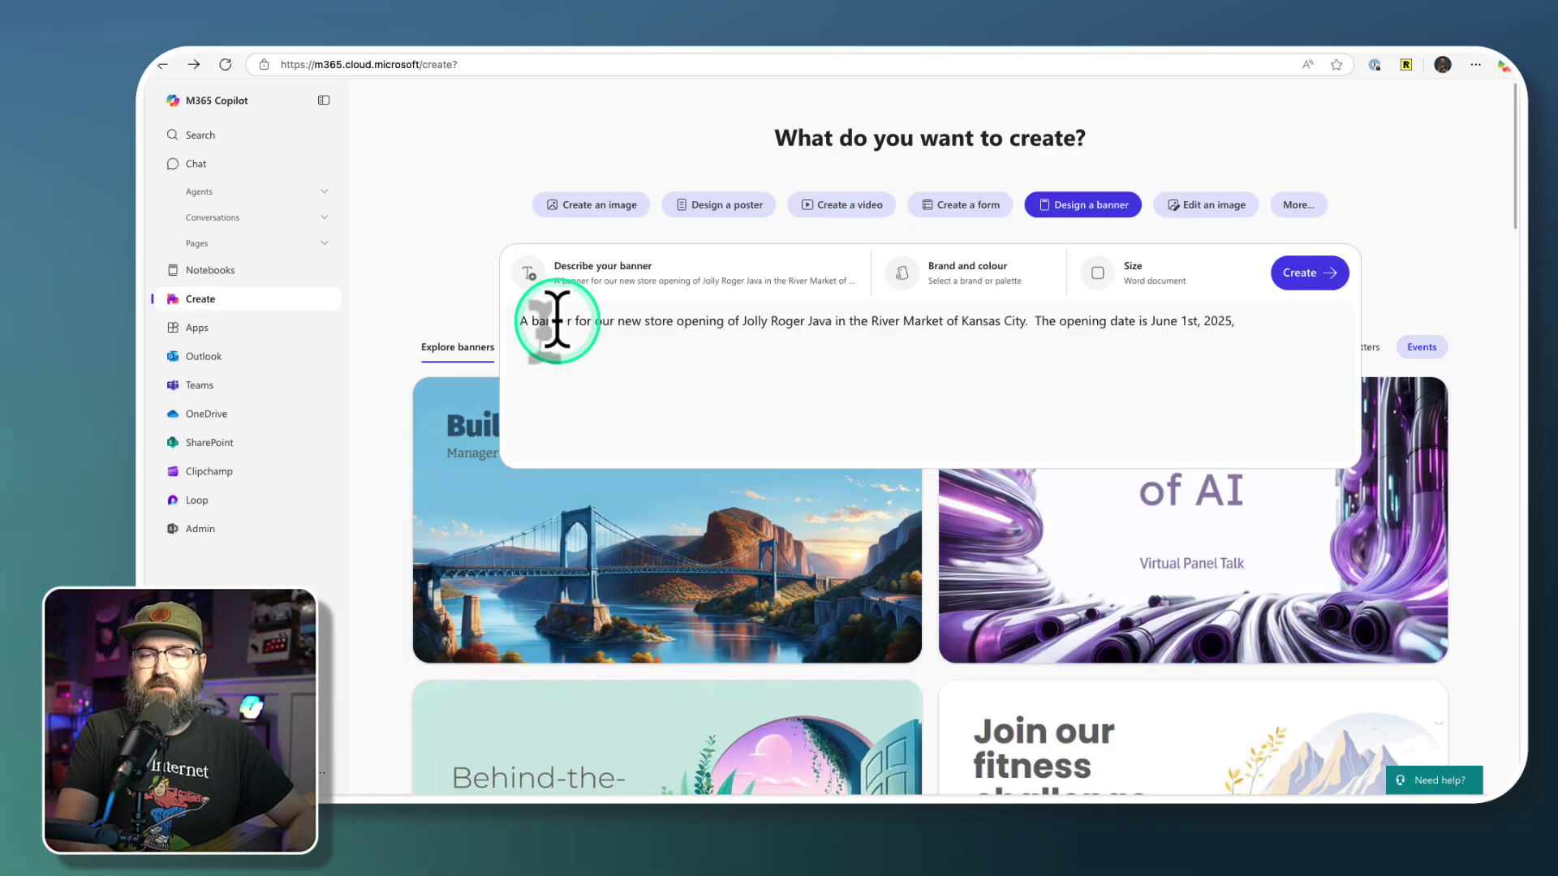
text(there will be )
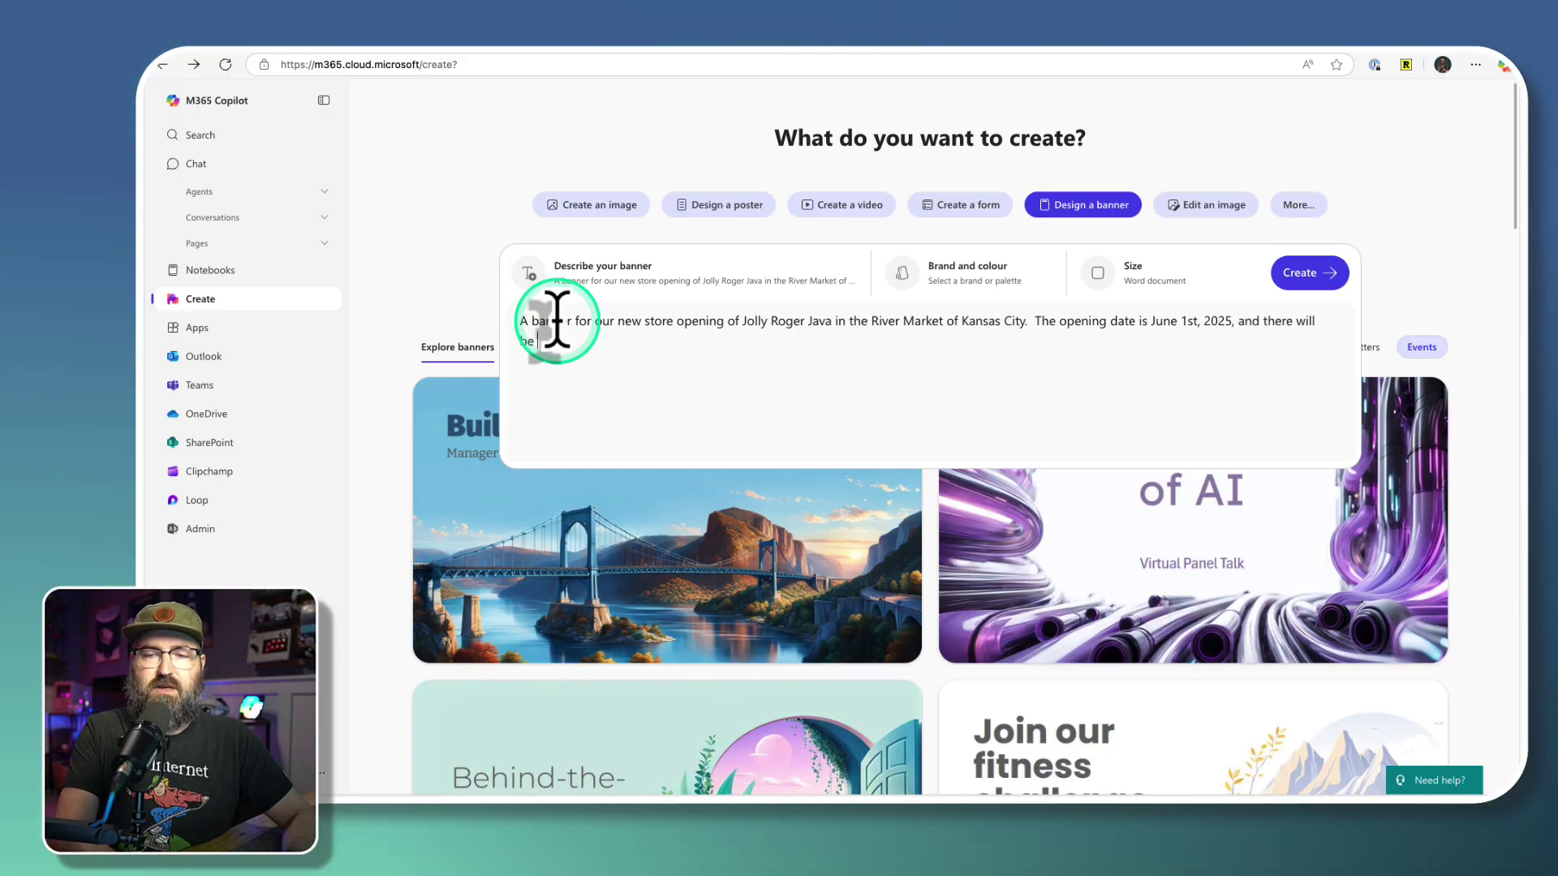
text(ribbon)
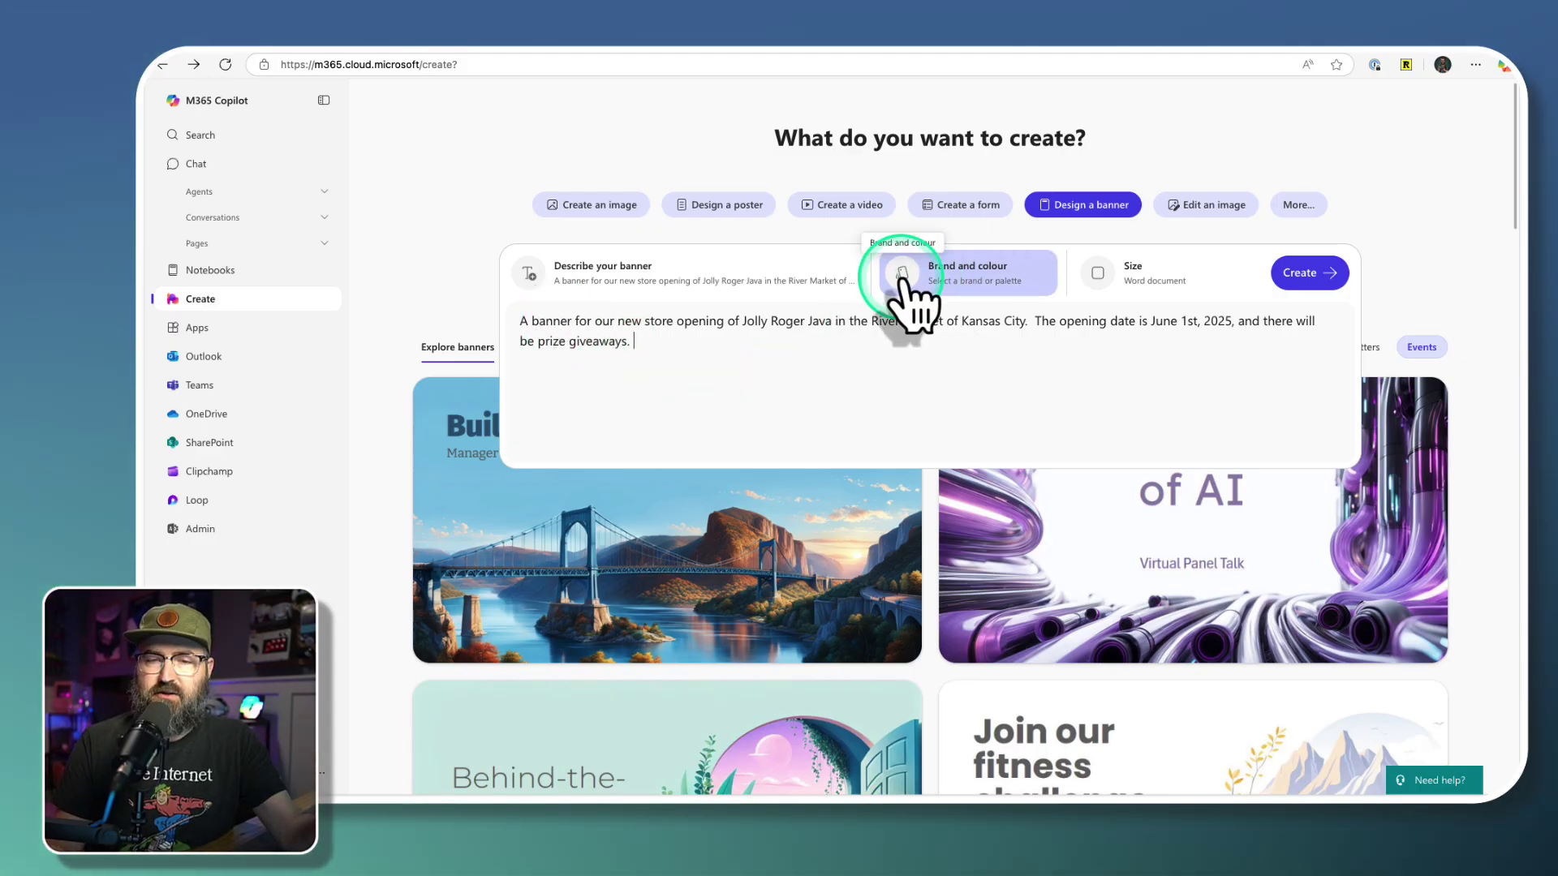
Apply the Jolly Roger Java brand kit at Outlook event size and generate banner designs.
click(903, 276)
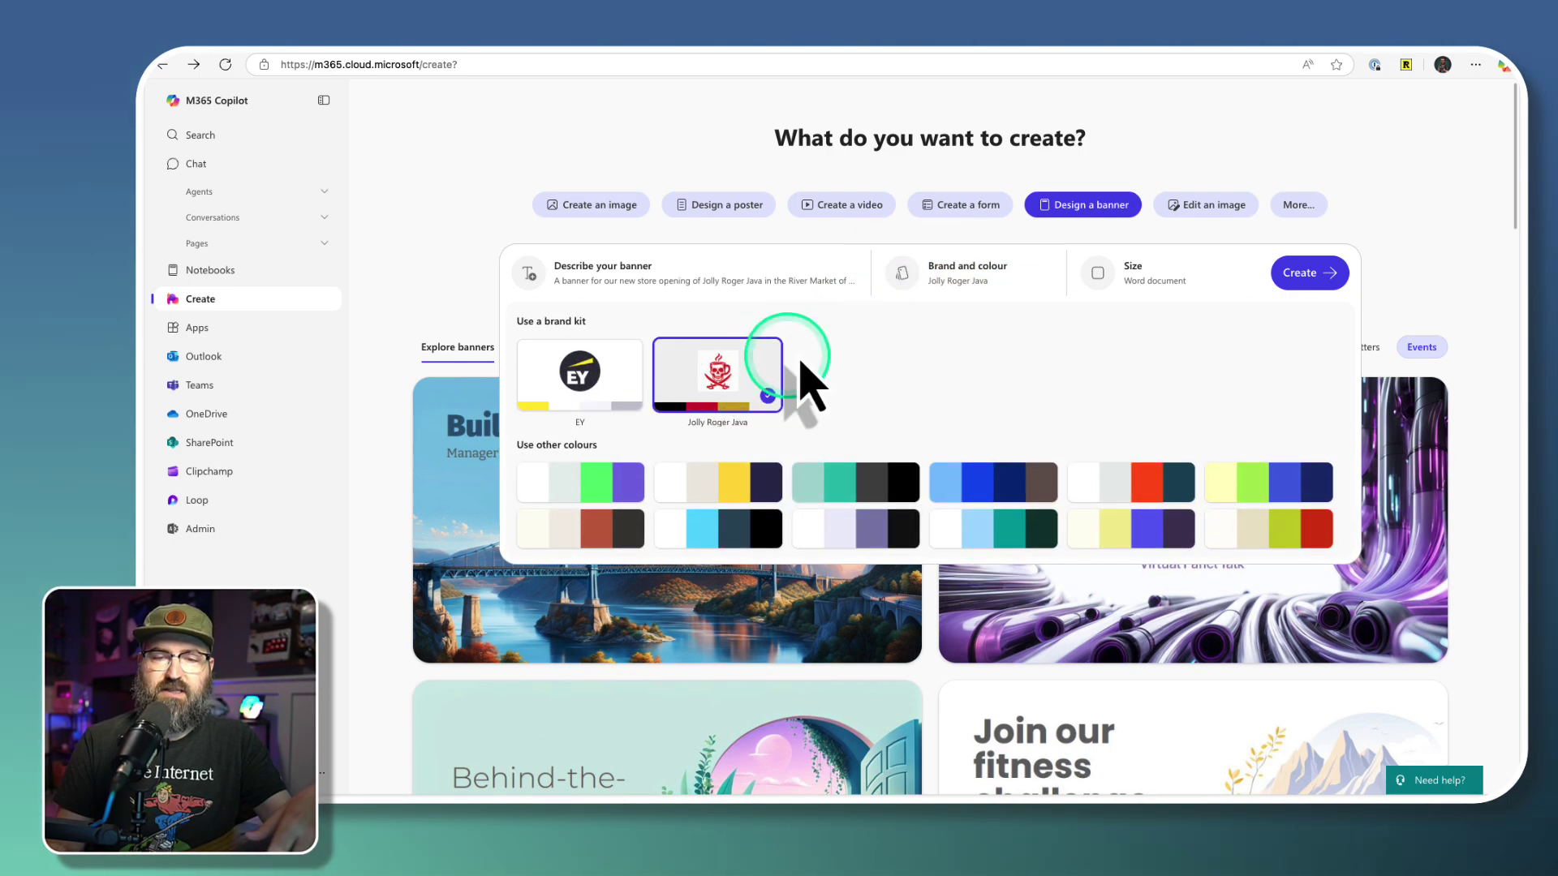
click(957, 284)
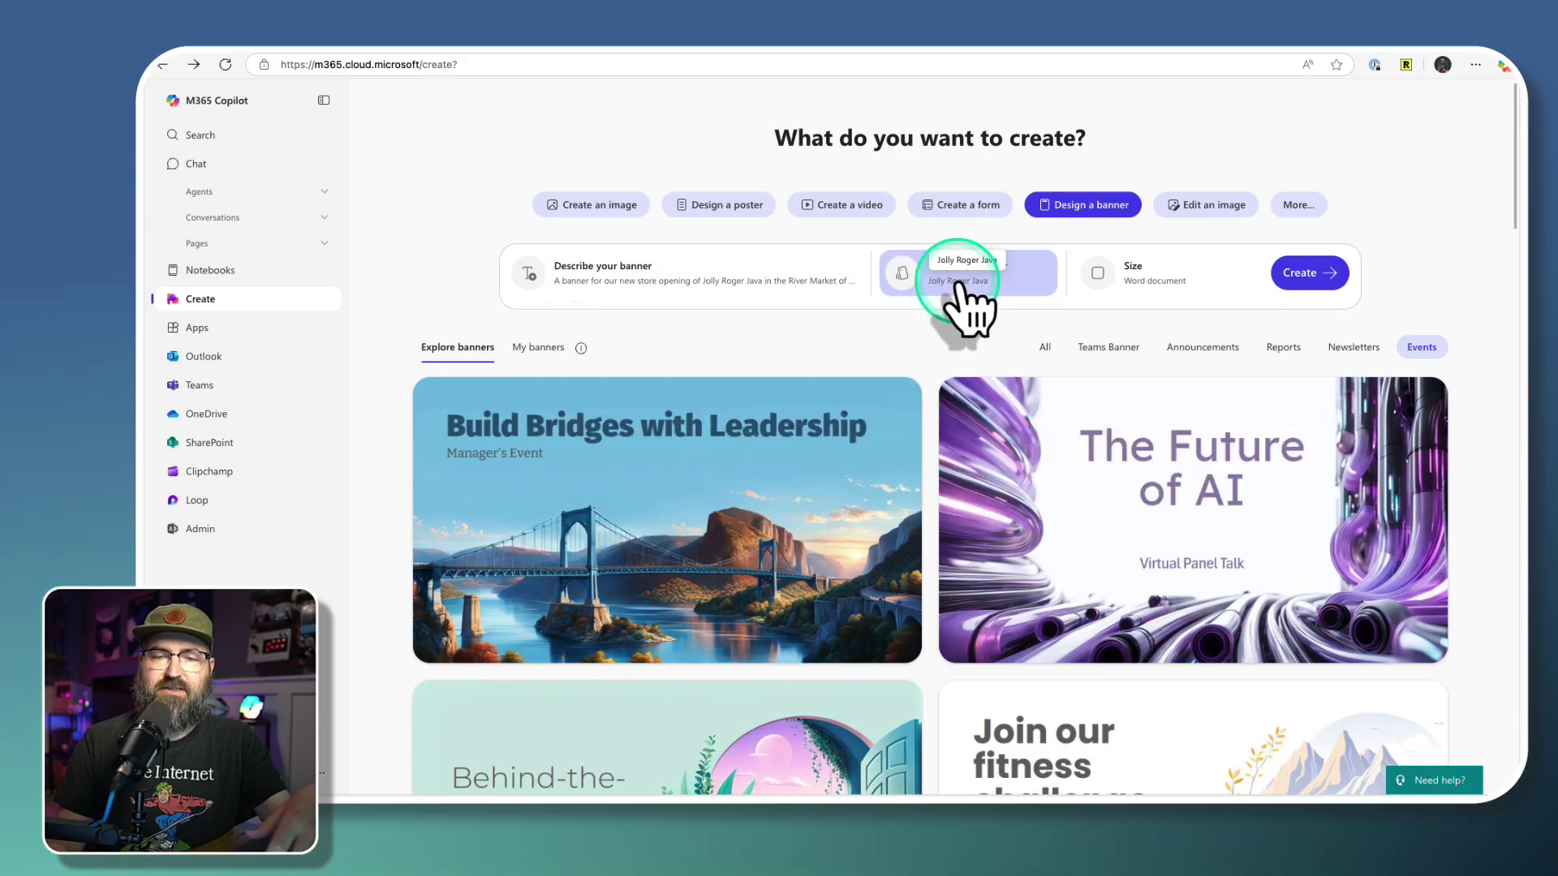
click(1091, 280)
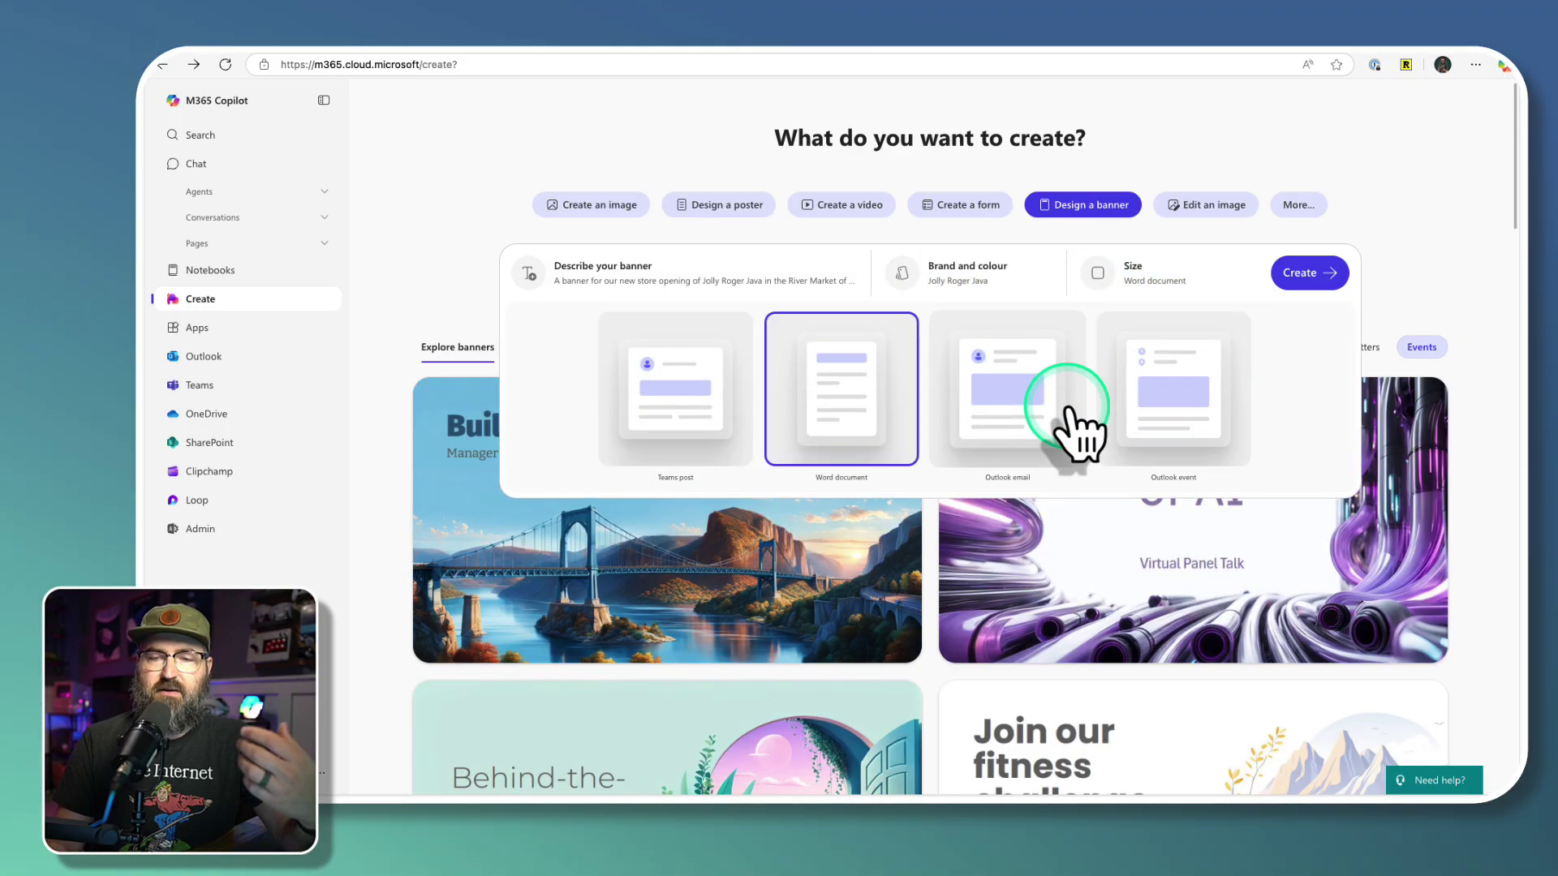
click(1162, 422)
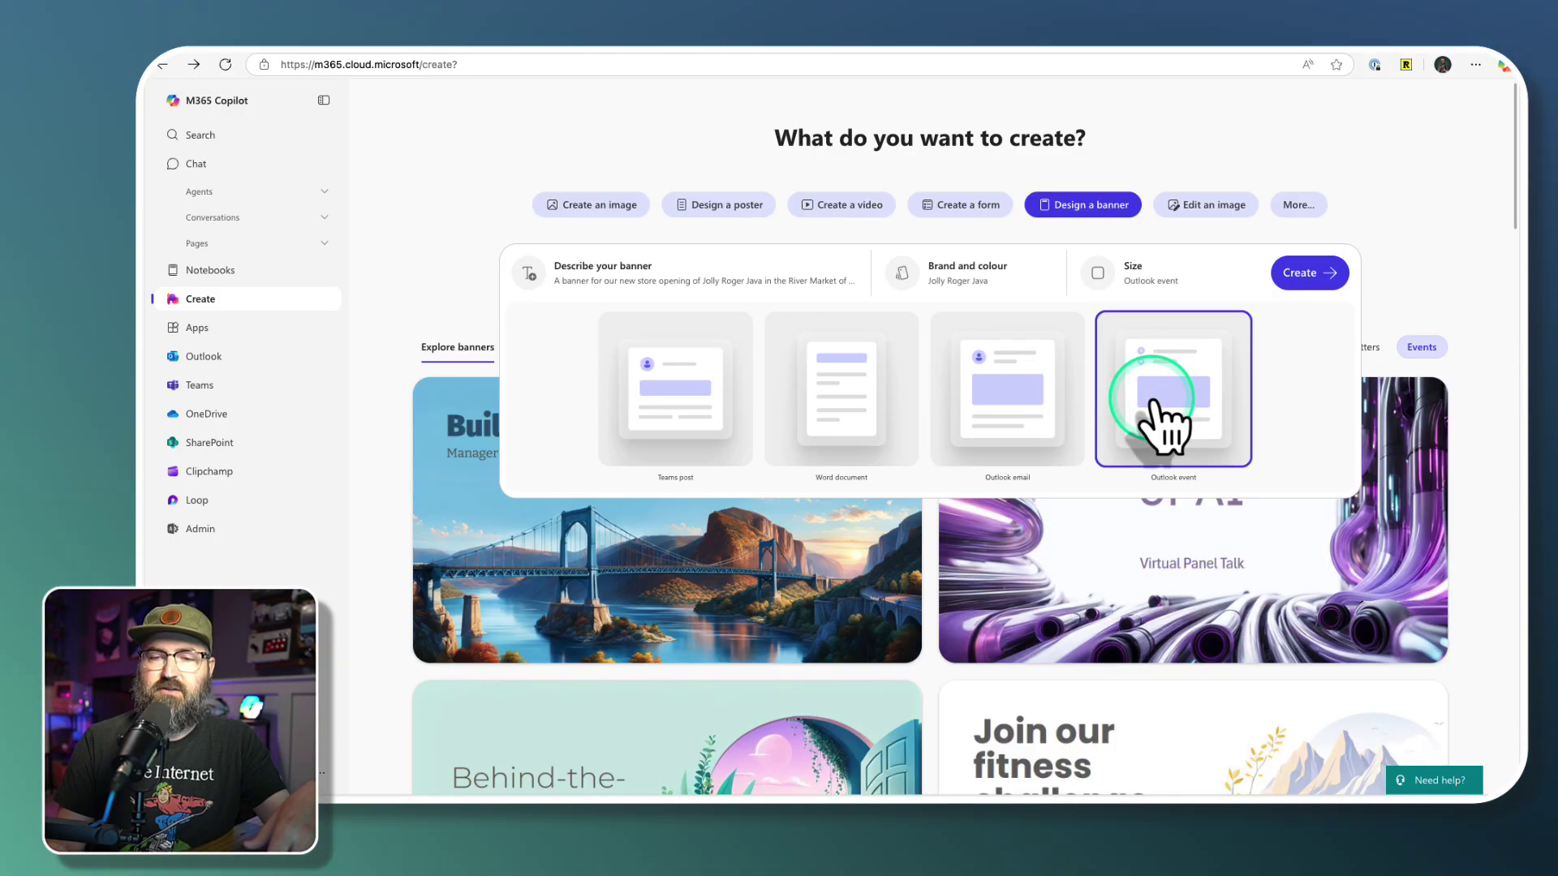
click(1306, 276)
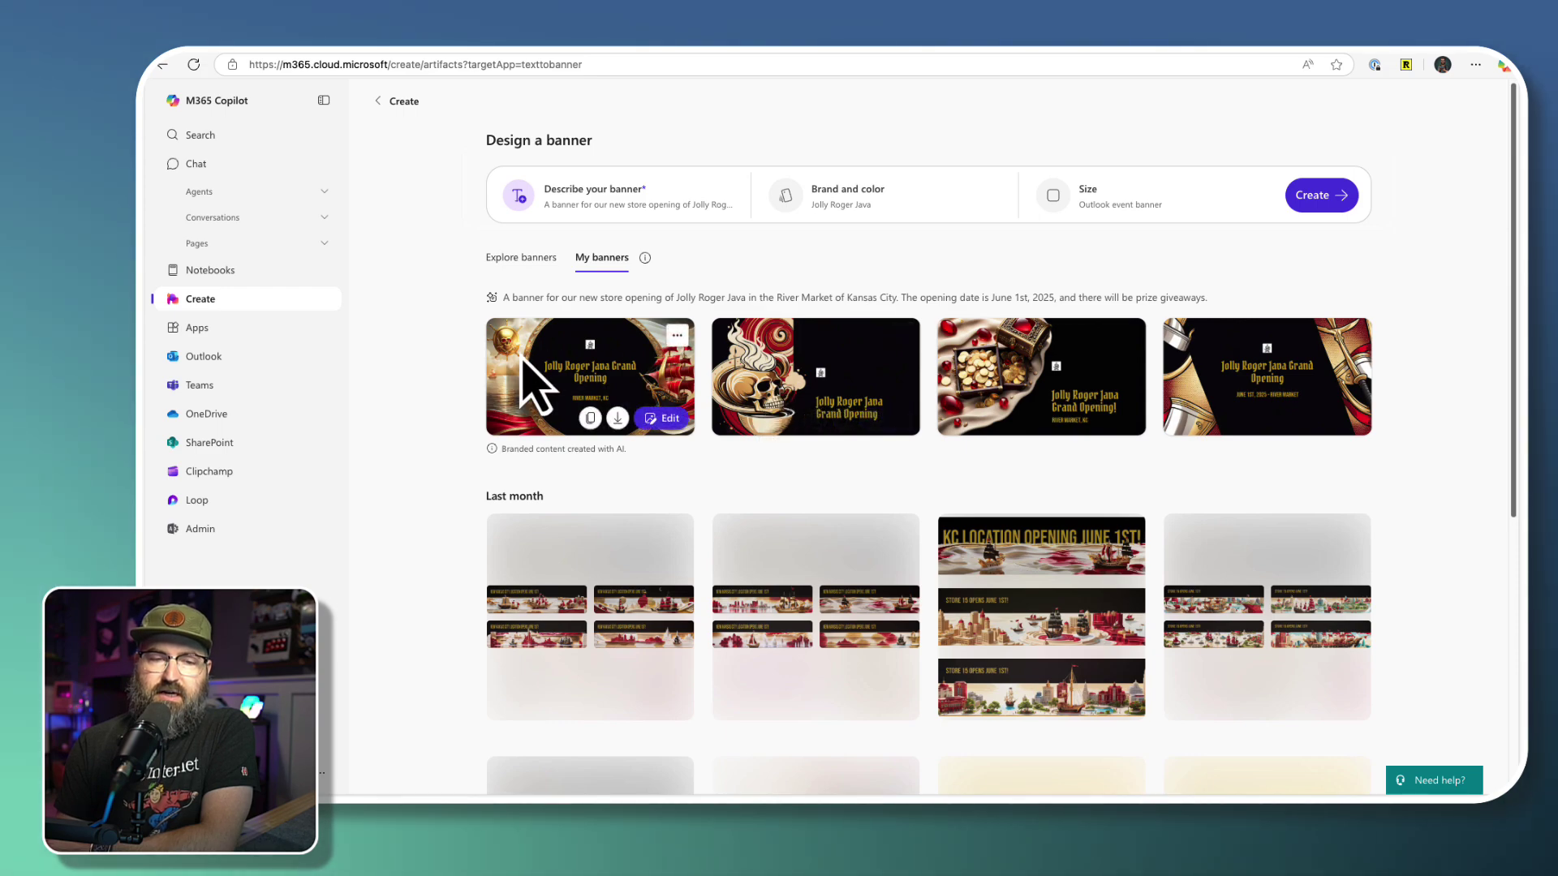
Check the content credentials on a generated banner, then close the details.
click(809, 413)
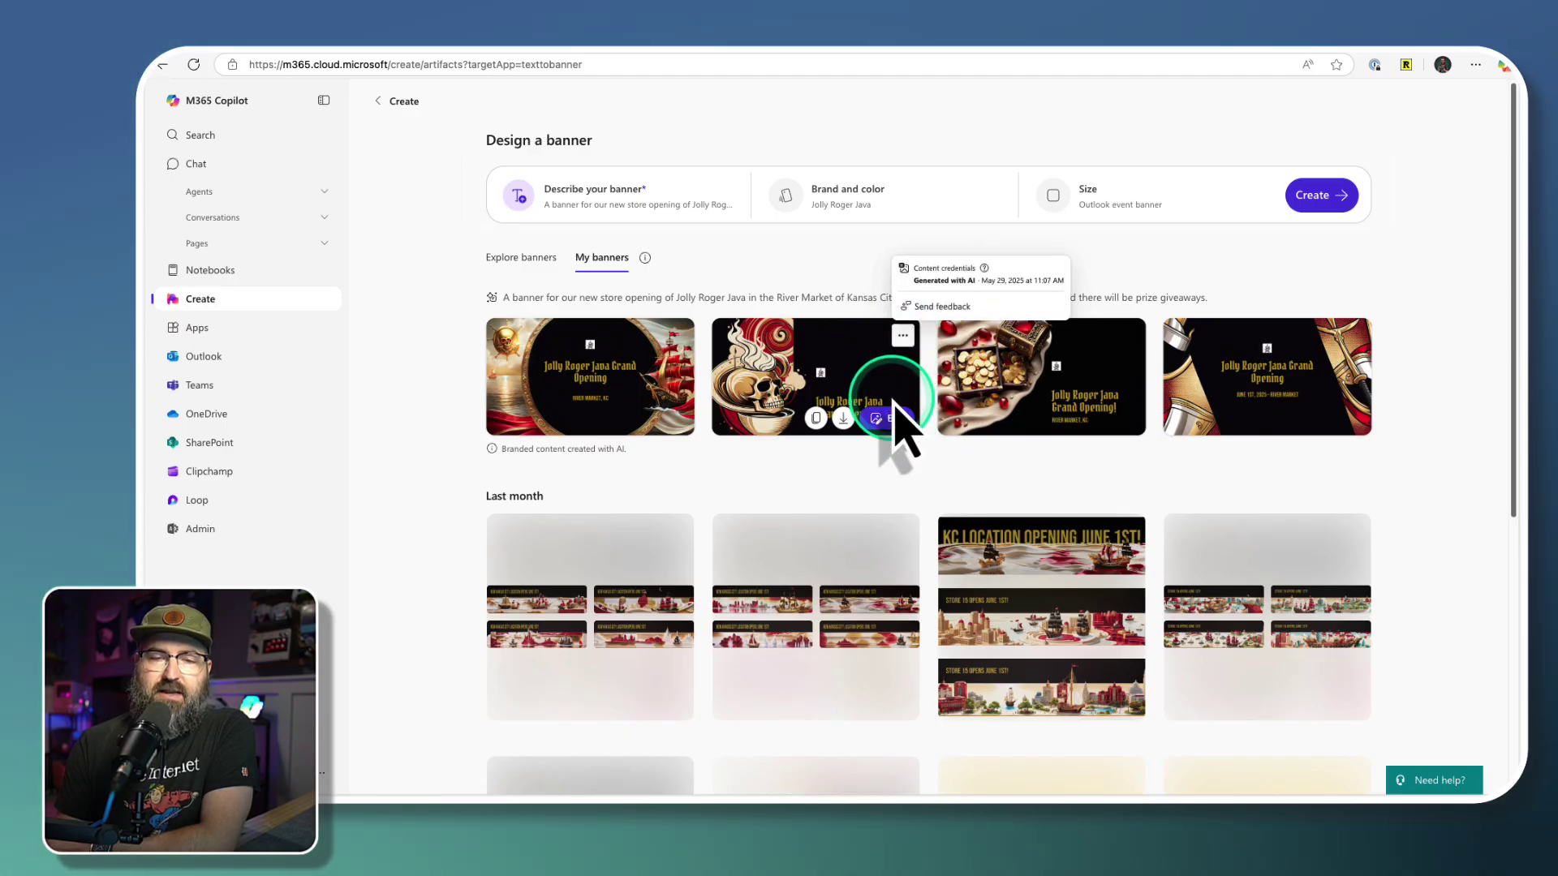
click(893, 419)
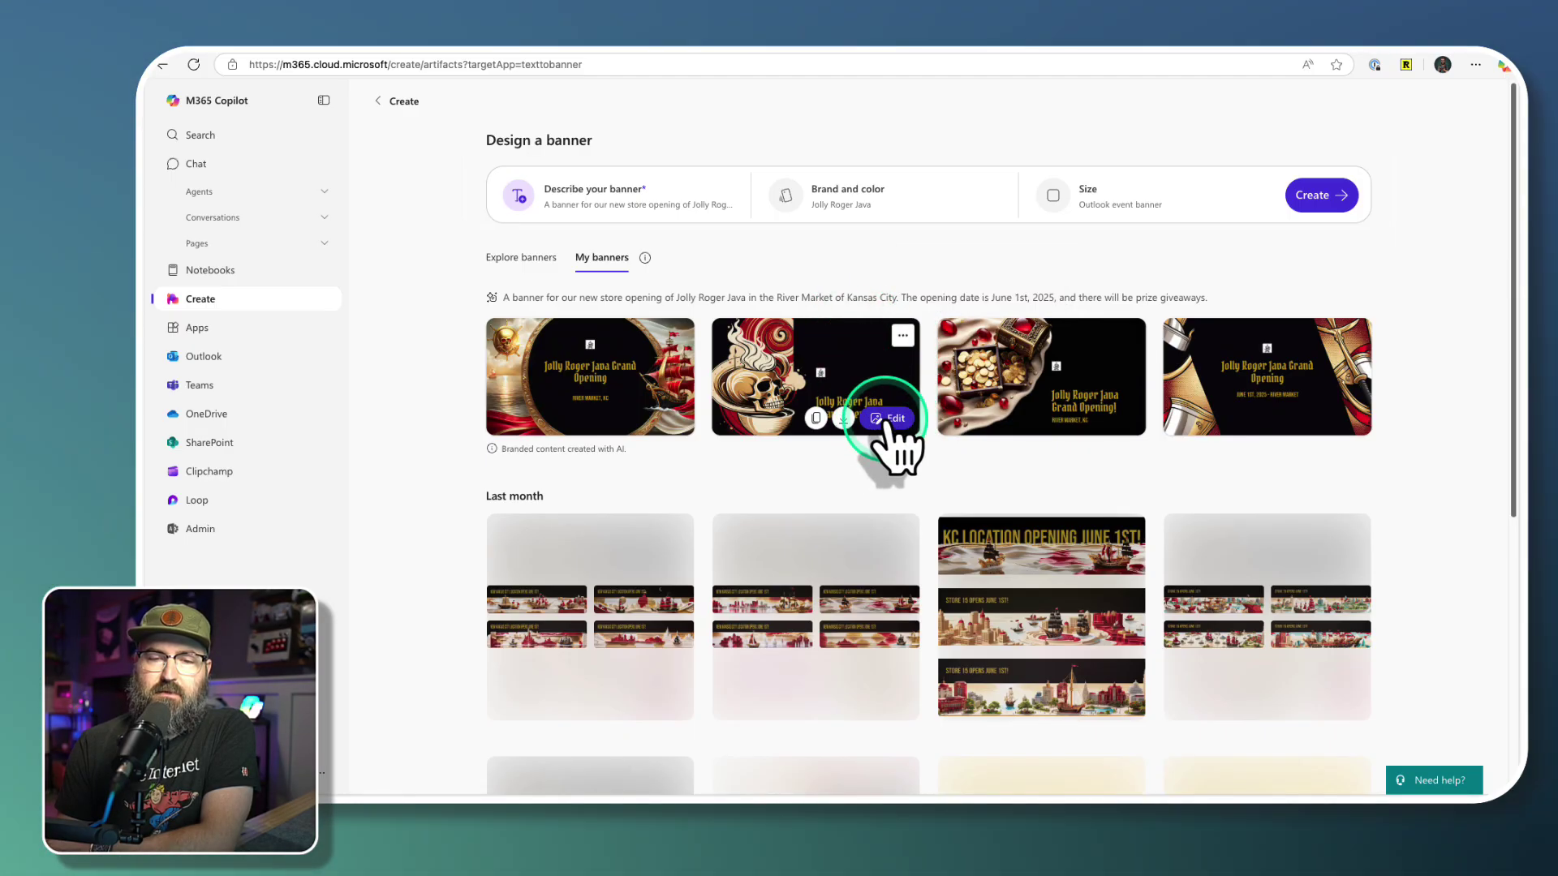
In the skull coffee-cup banner's imagery prompt, replace 'parchment-like' with Kansas City skyline background wording.
click(891, 419)
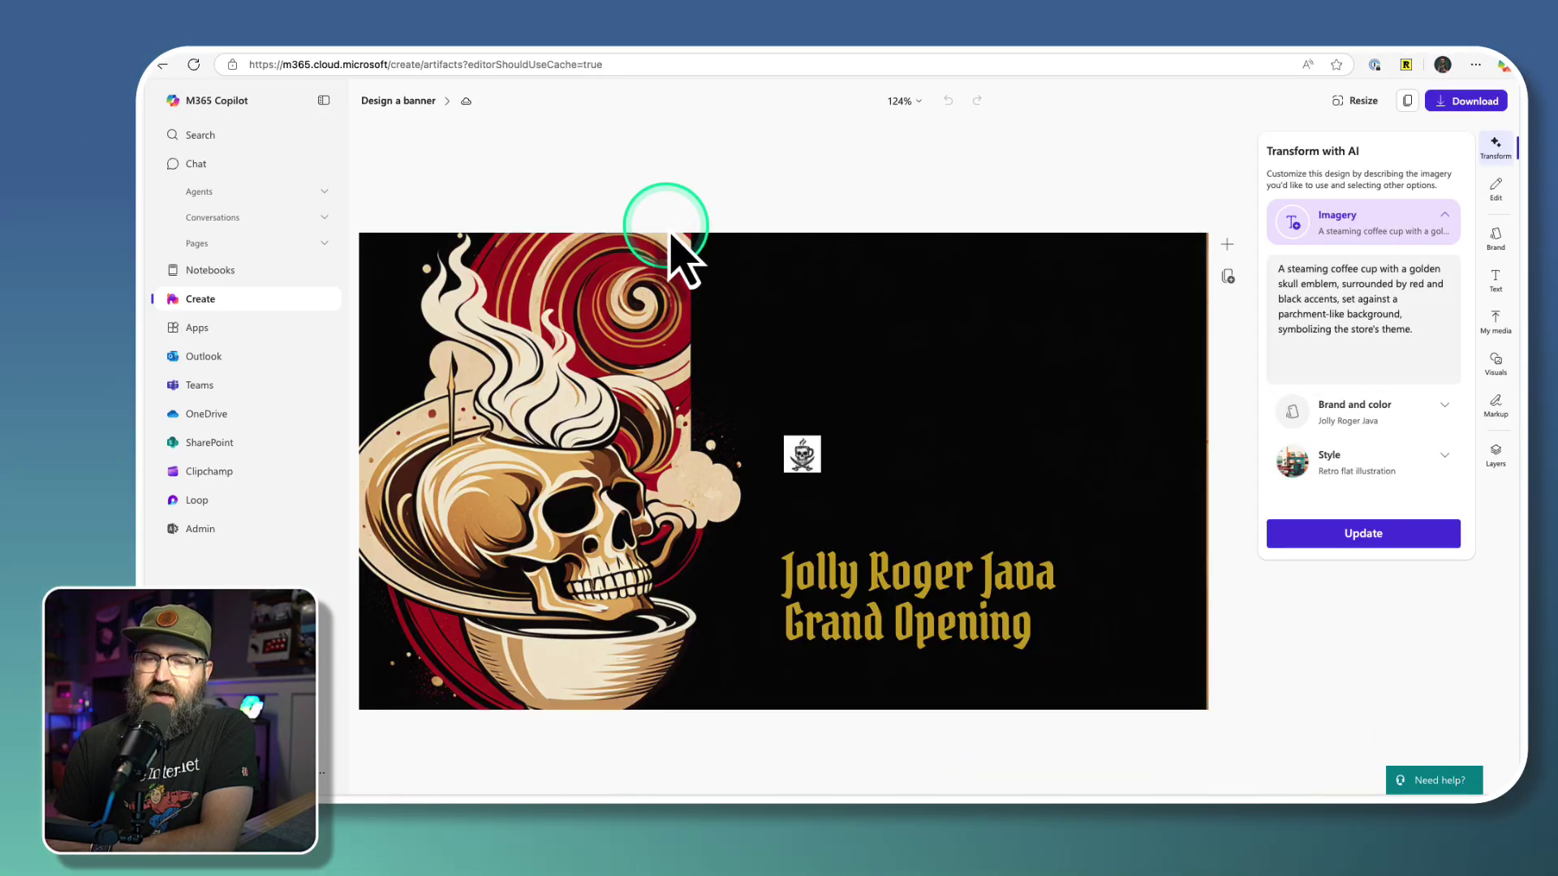
click(1351, 236)
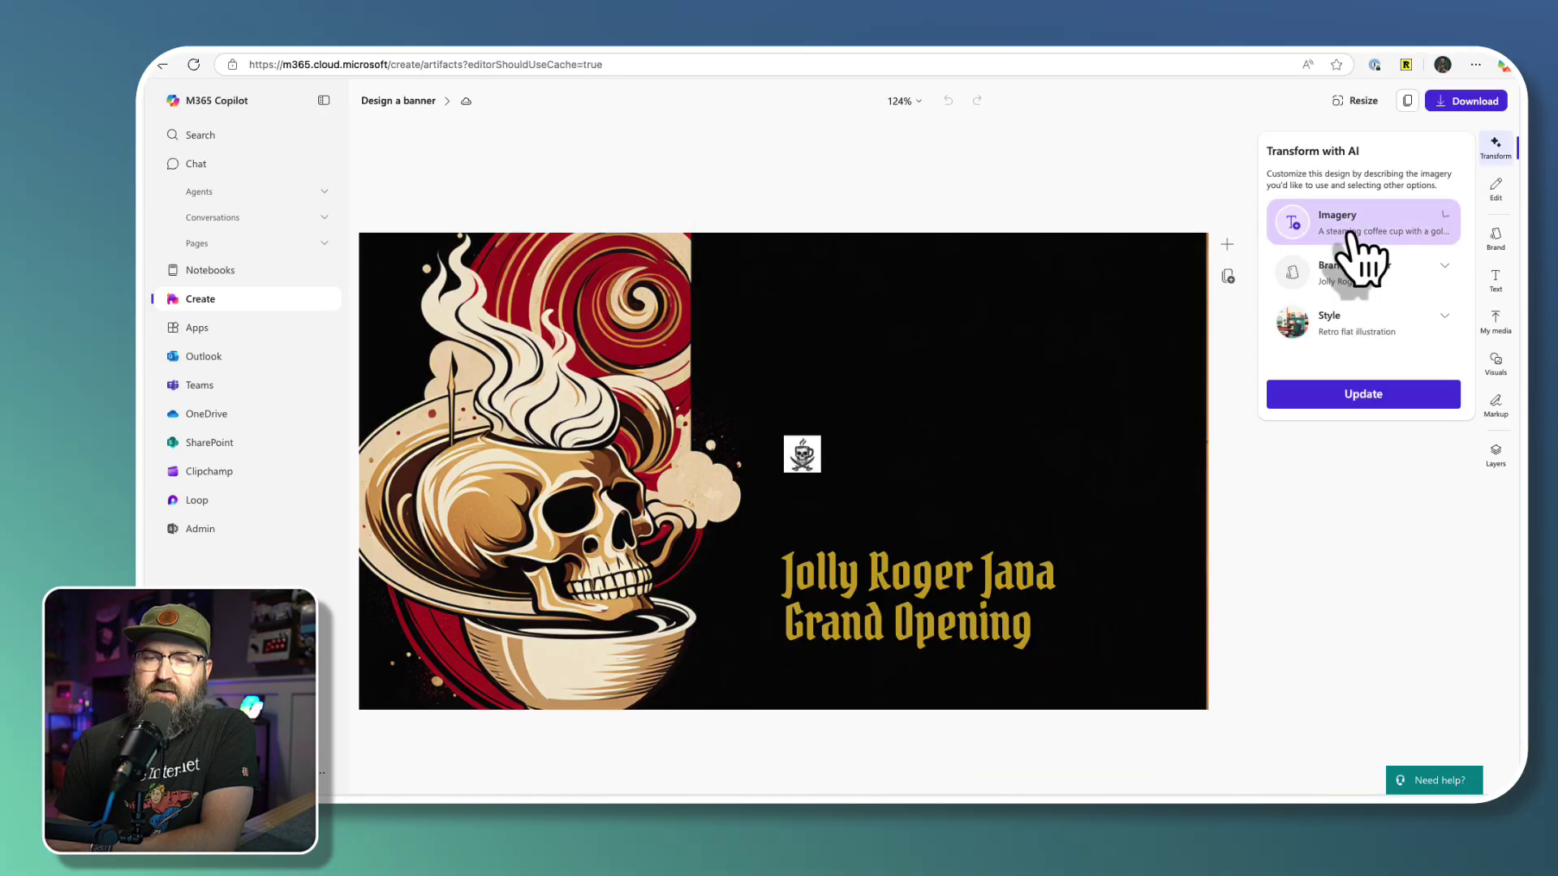
click(1351, 237)
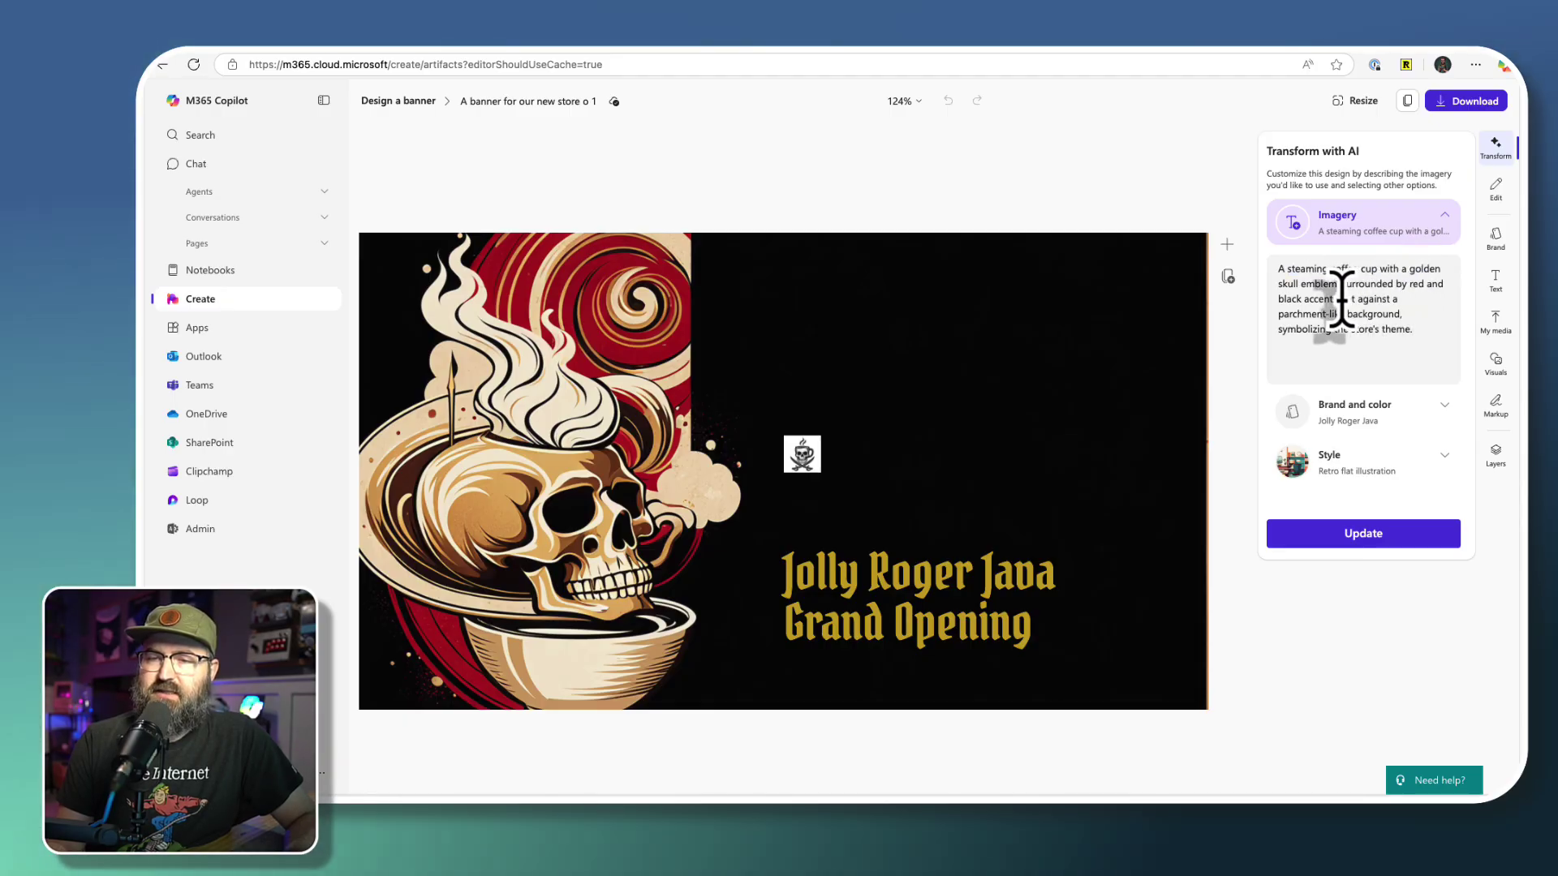
drag(1351, 314, 1277, 317)
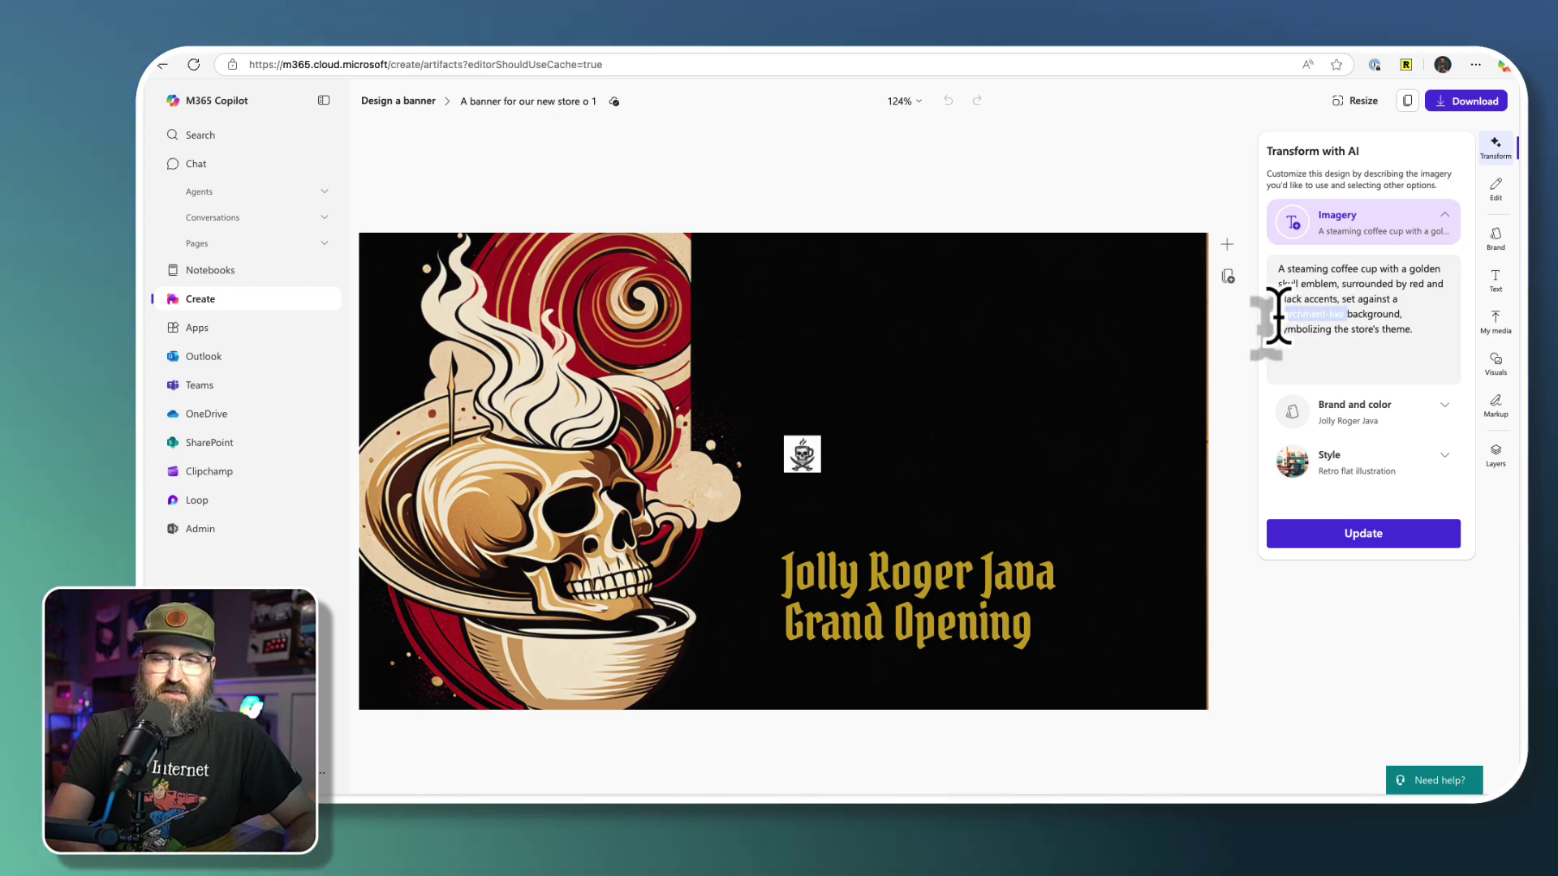
key(BackSpace)
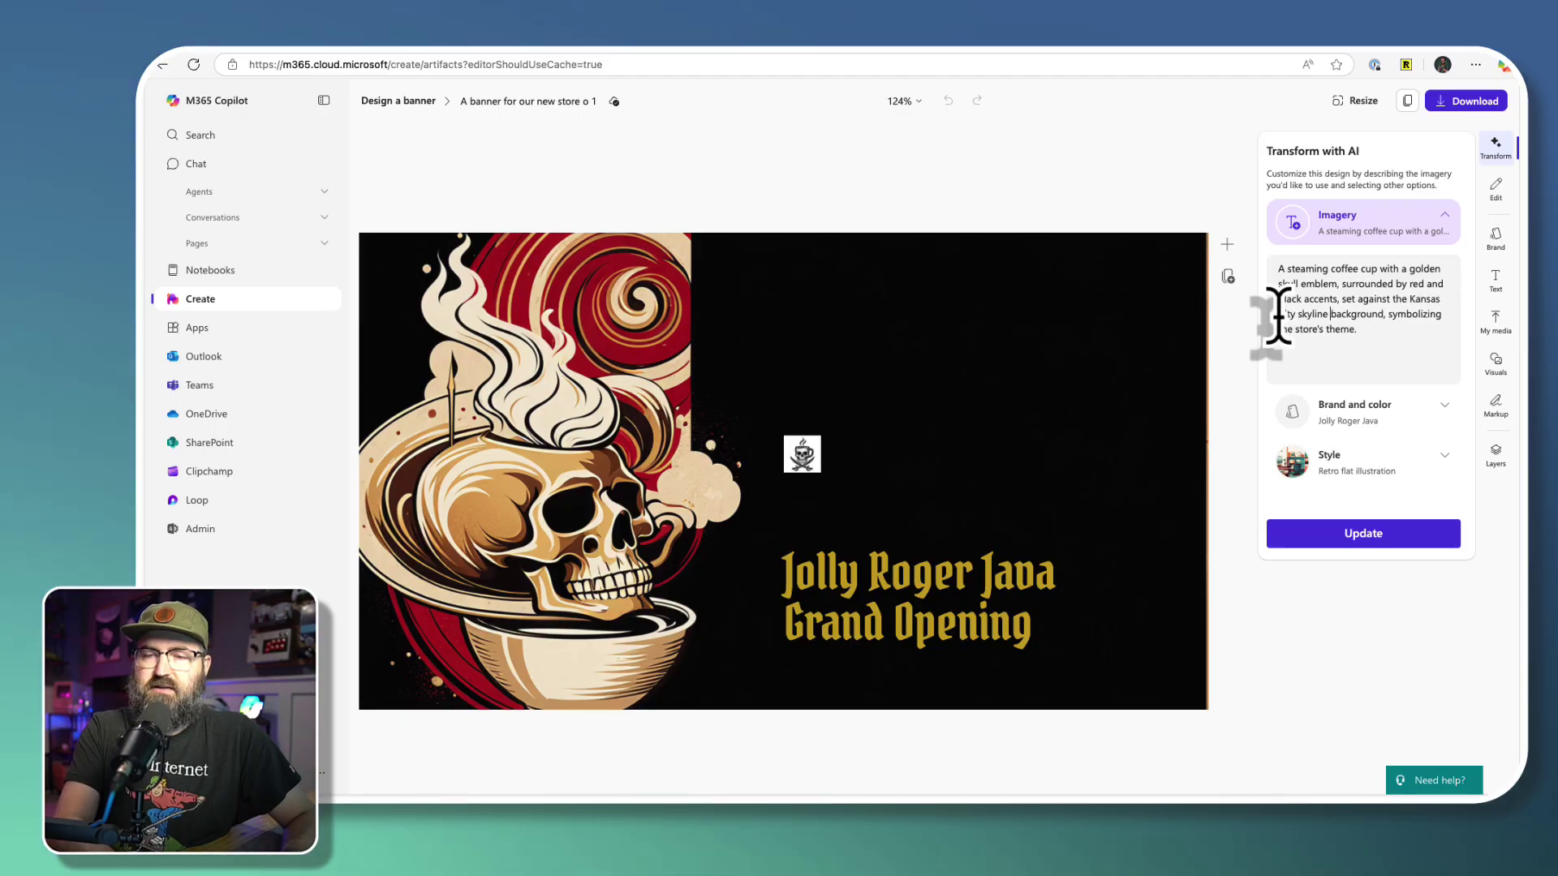
text(as )
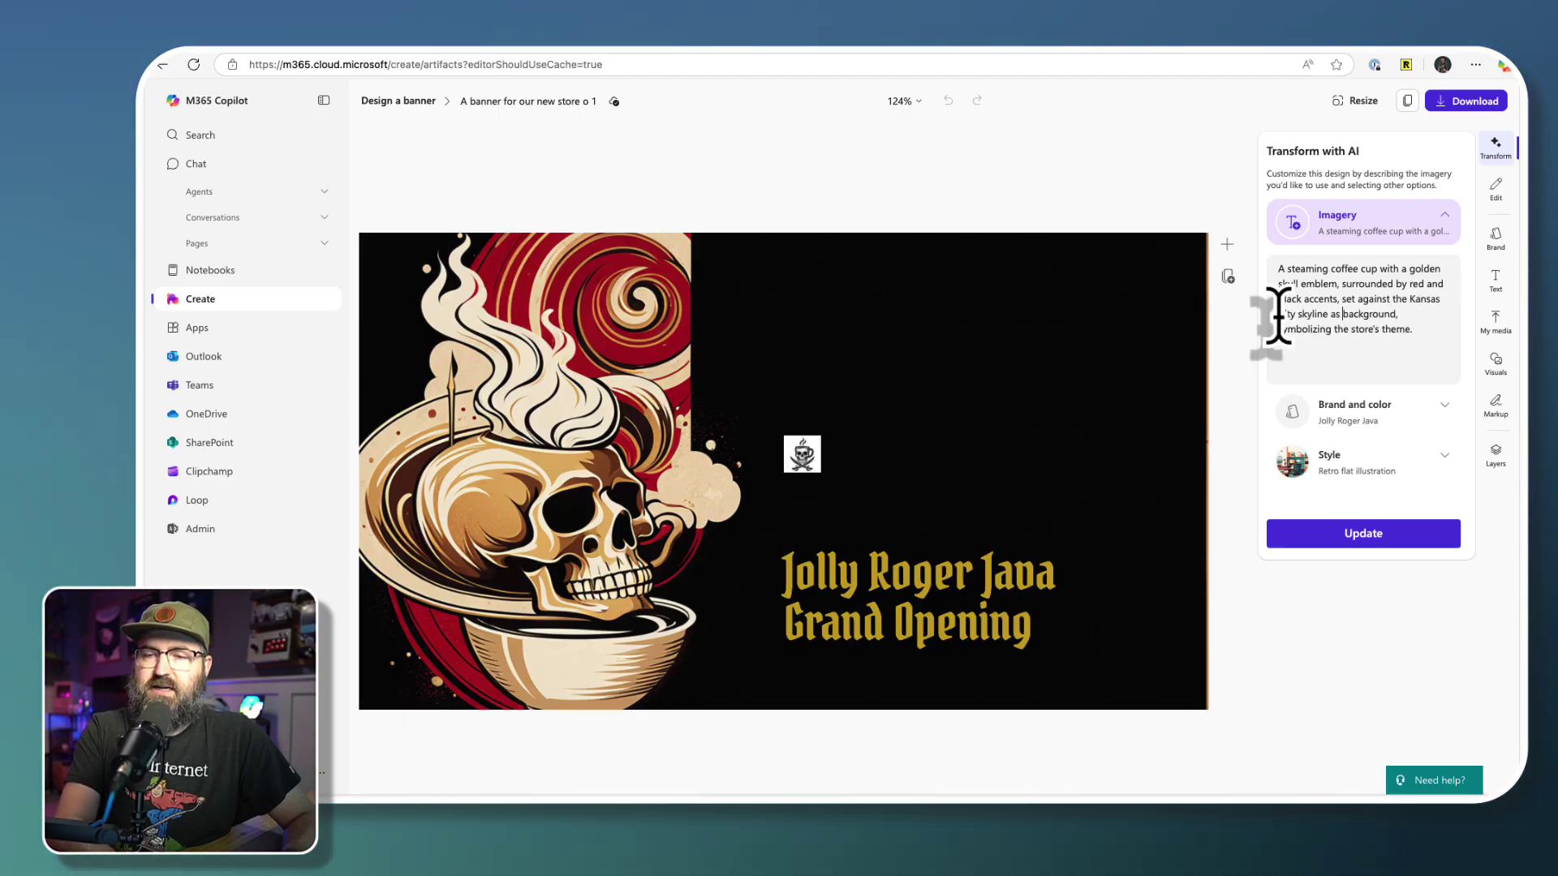
text(the)
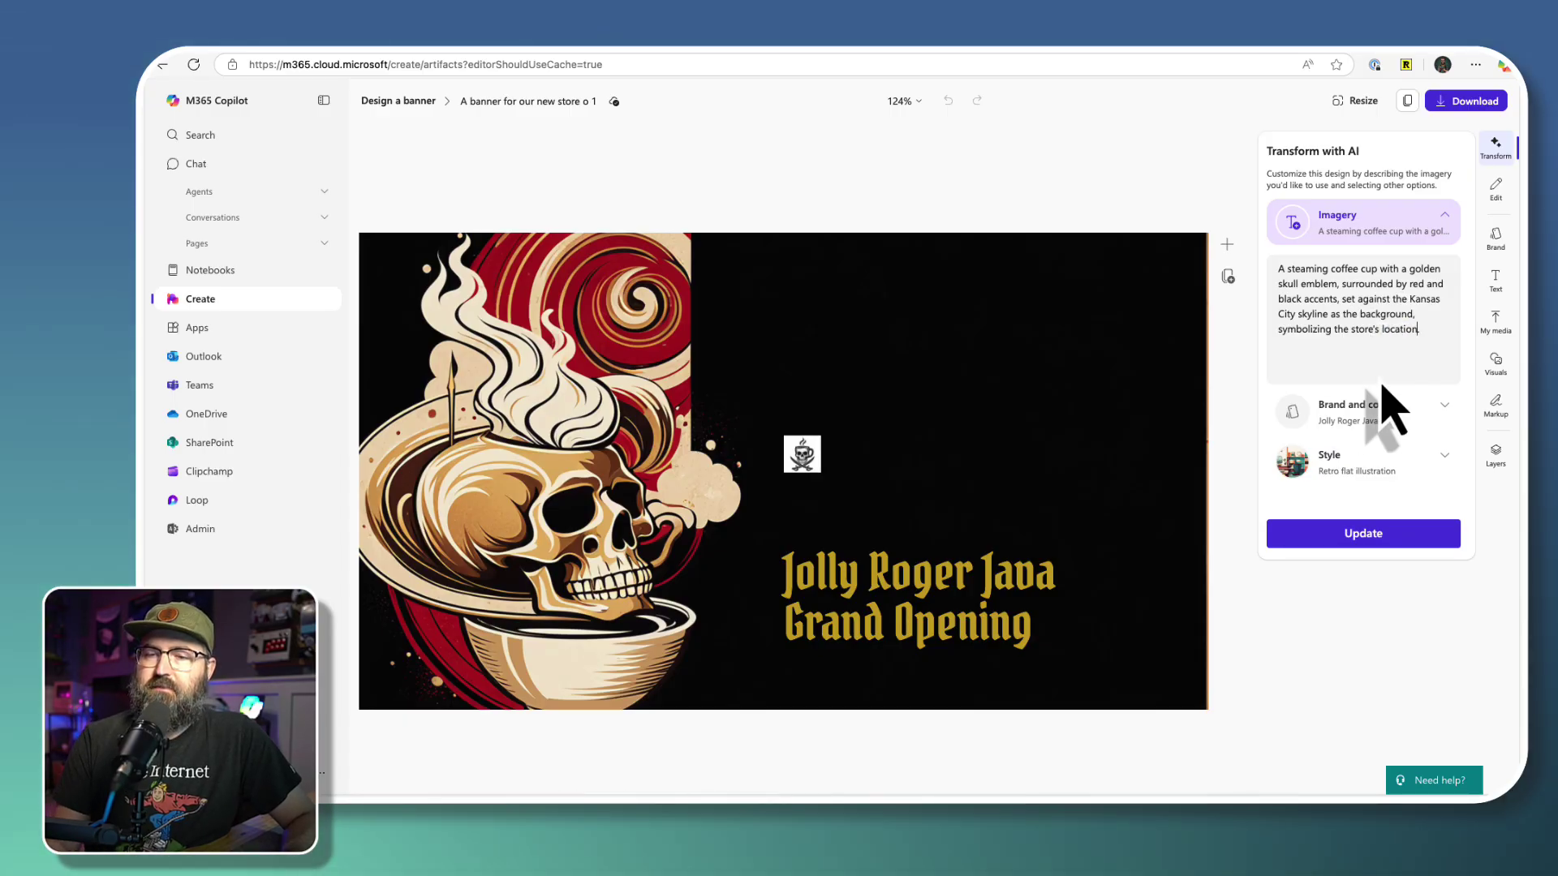
Switch the art style to Bold comic book and regenerate the banner.
click(1333, 464)
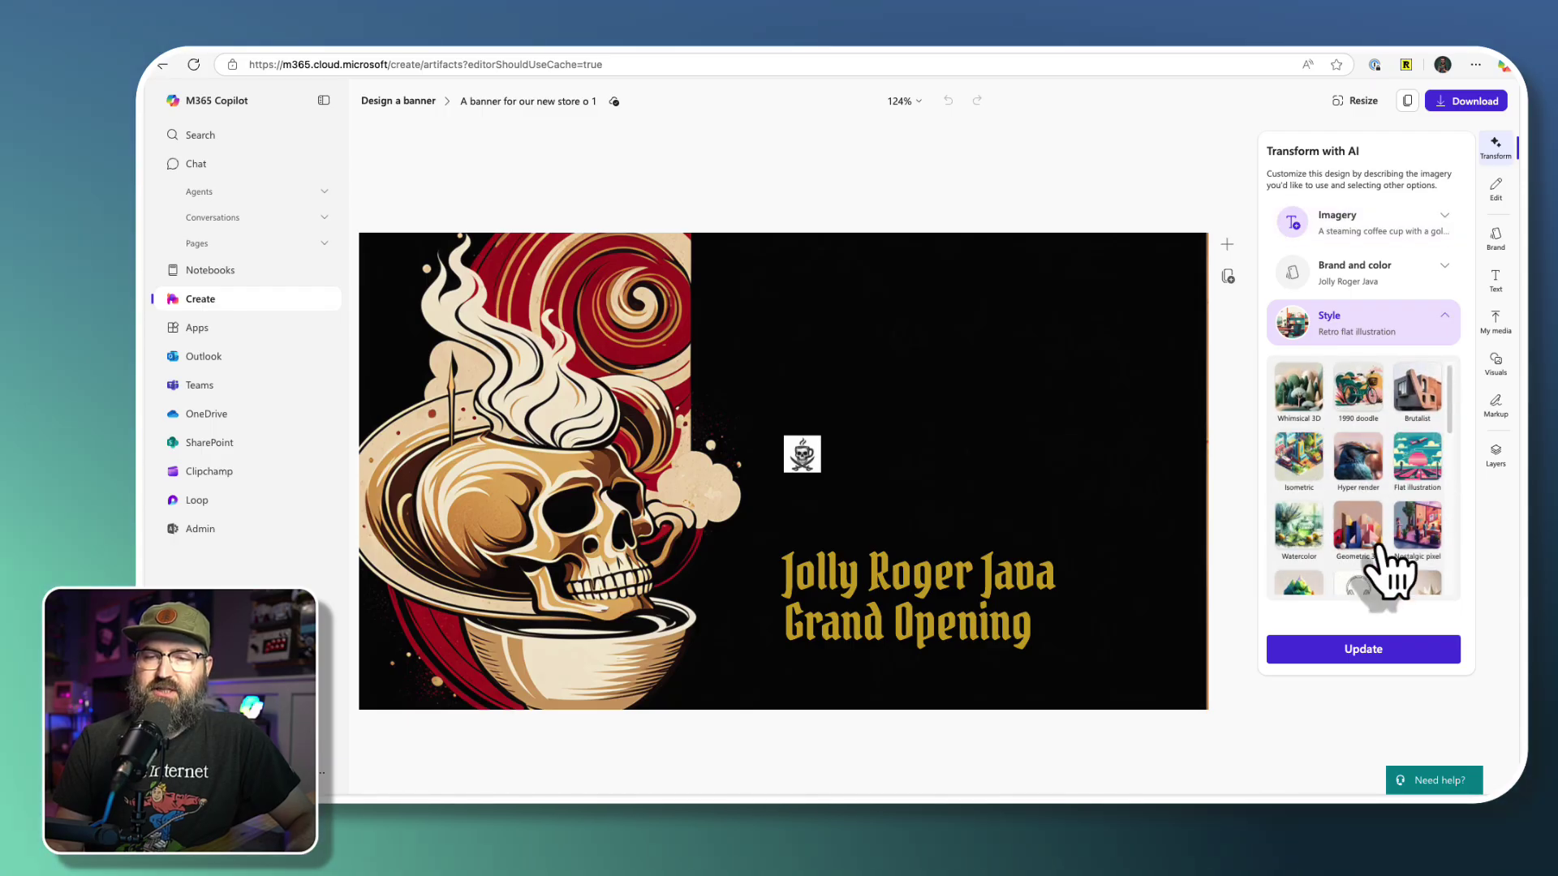
scroll(1380, 528, down, 2)
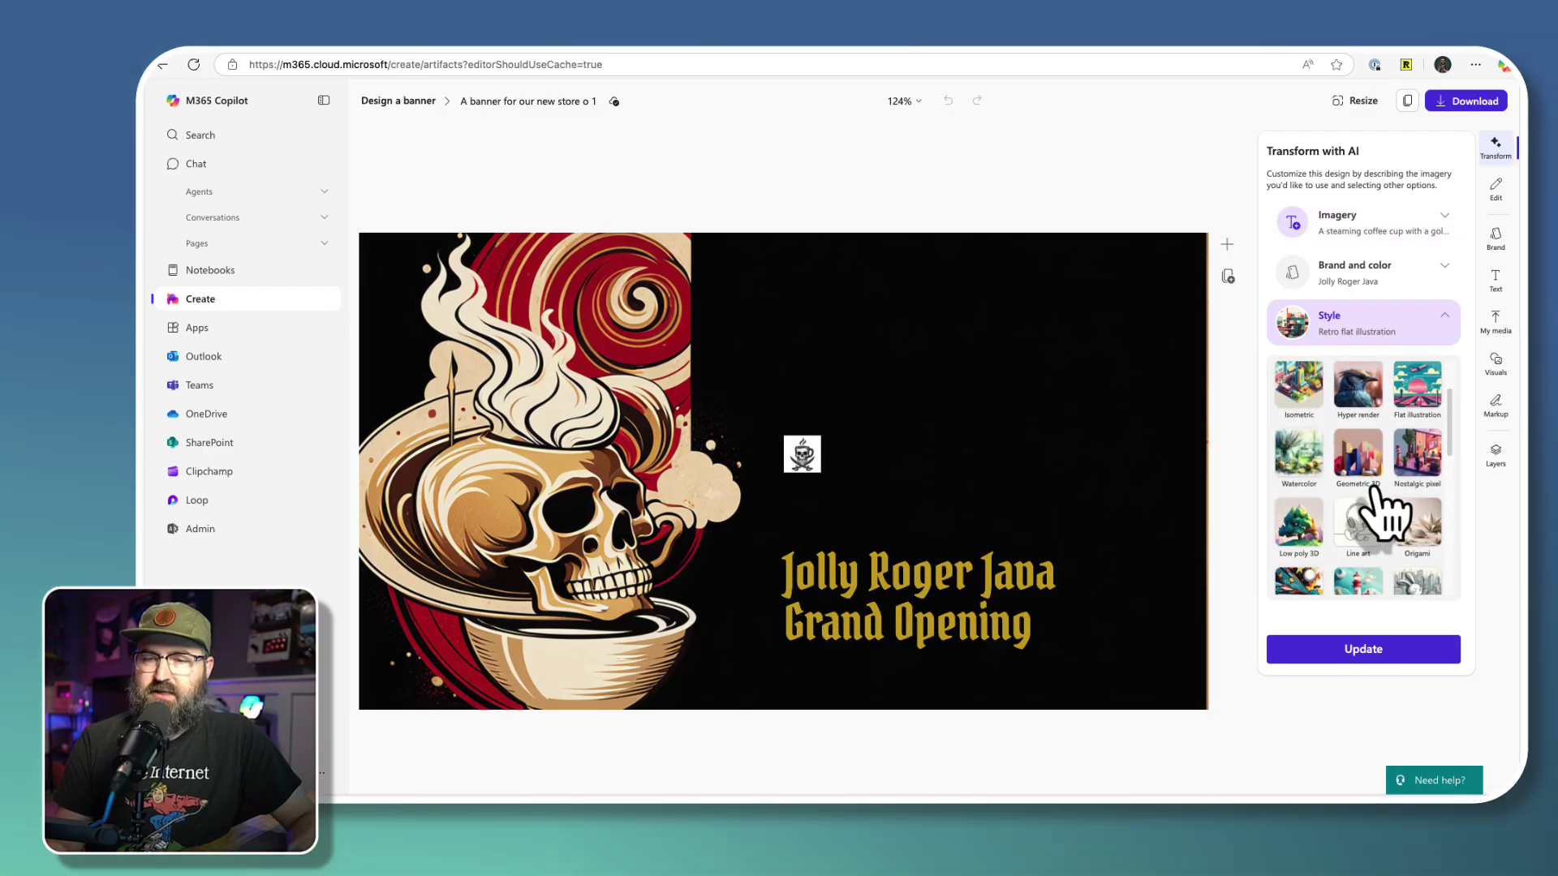
scroll(1371, 475, down, 1)
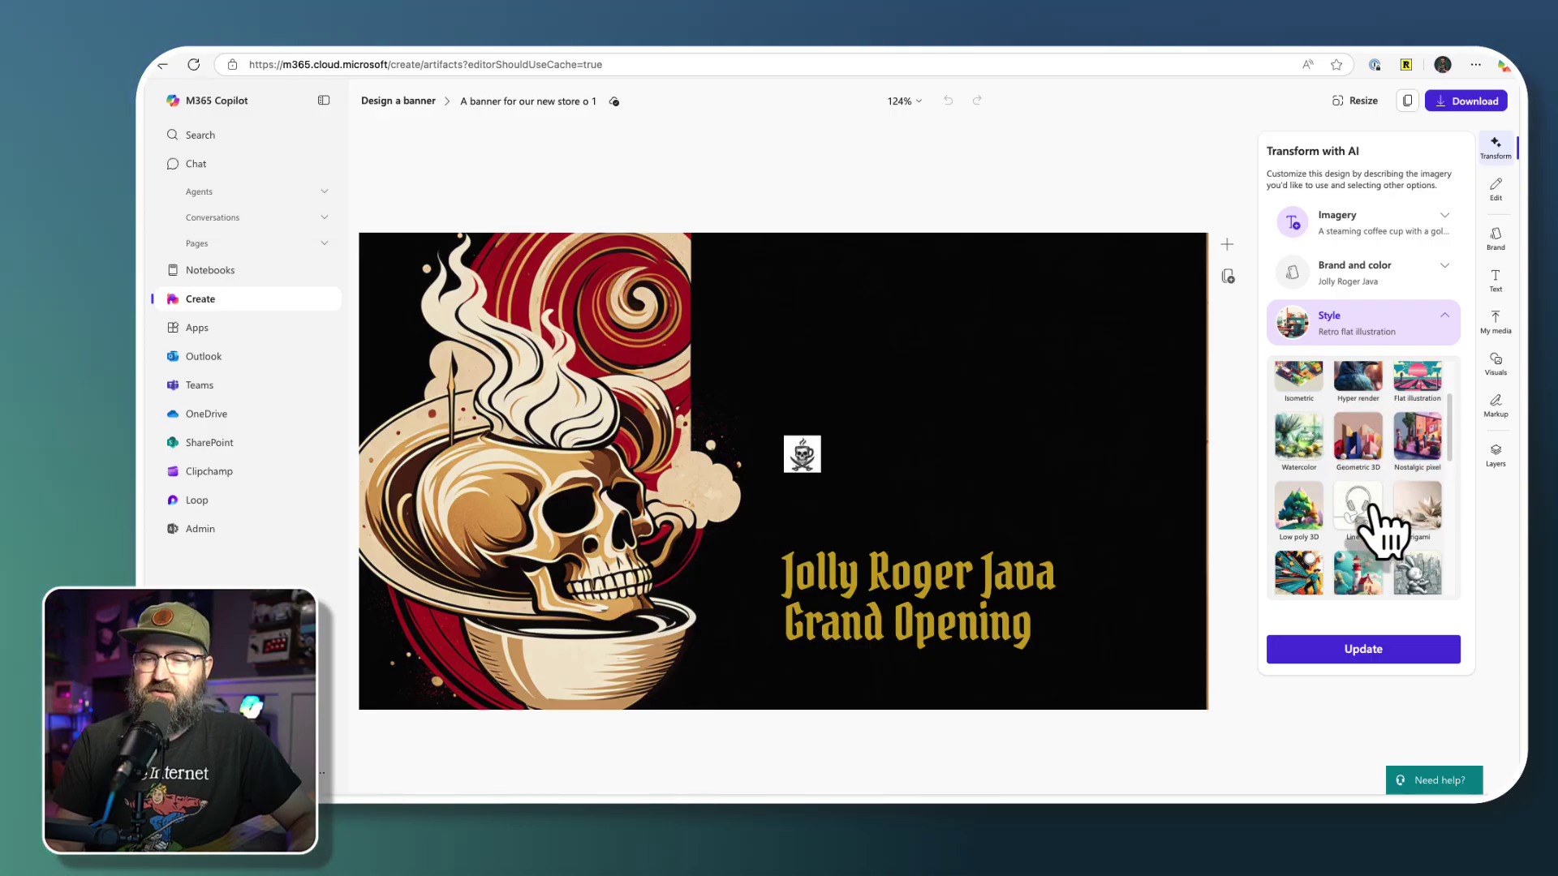
scroll(1384, 528, down, 2)
scroll(1383, 532, down, 2)
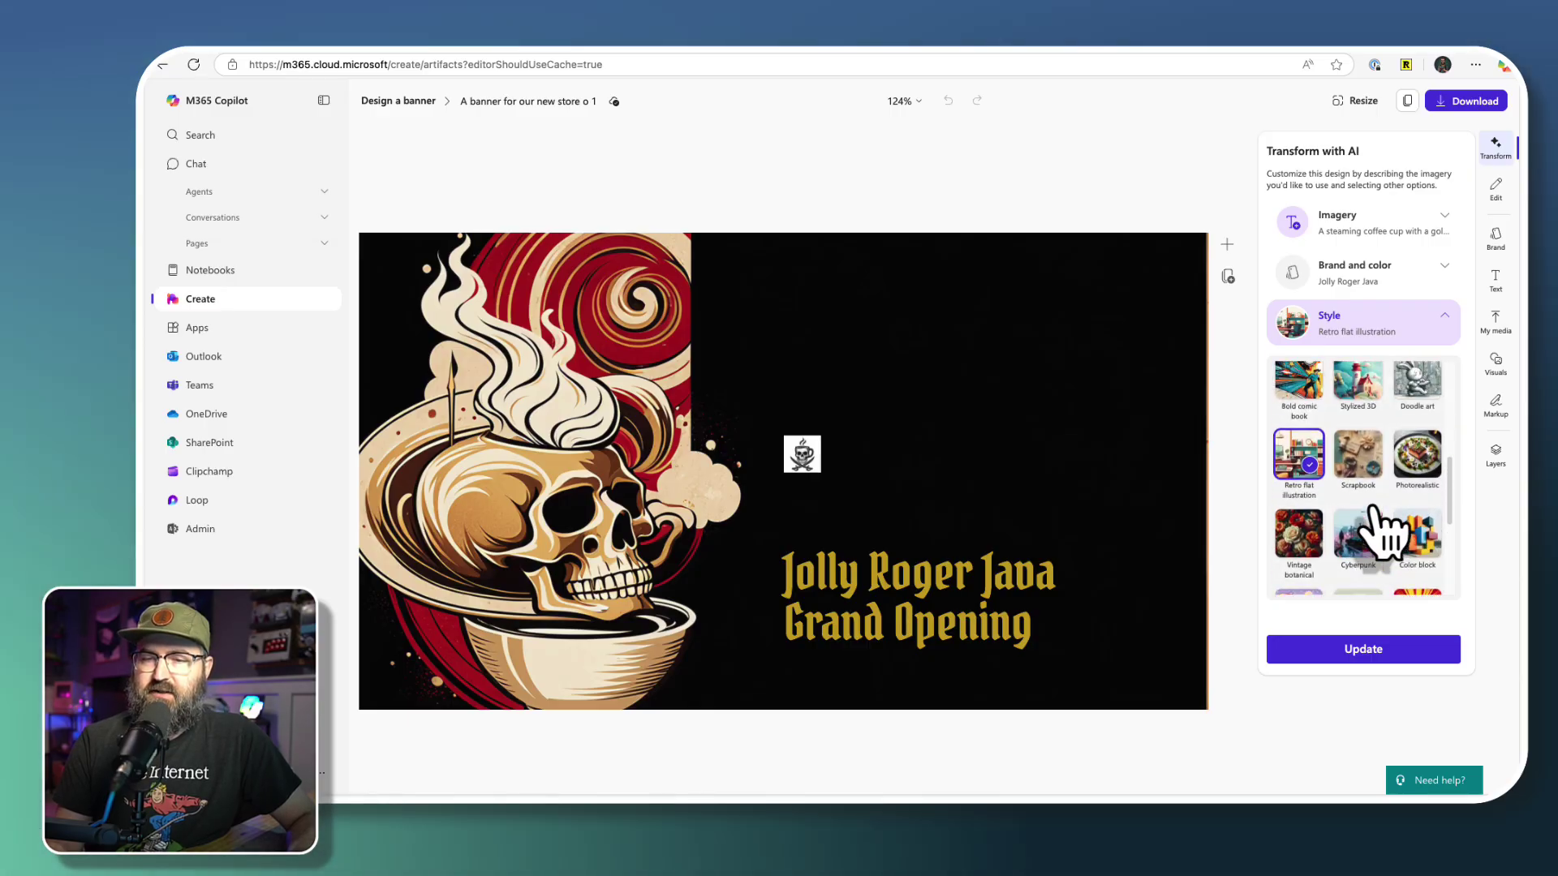
click(1297, 401)
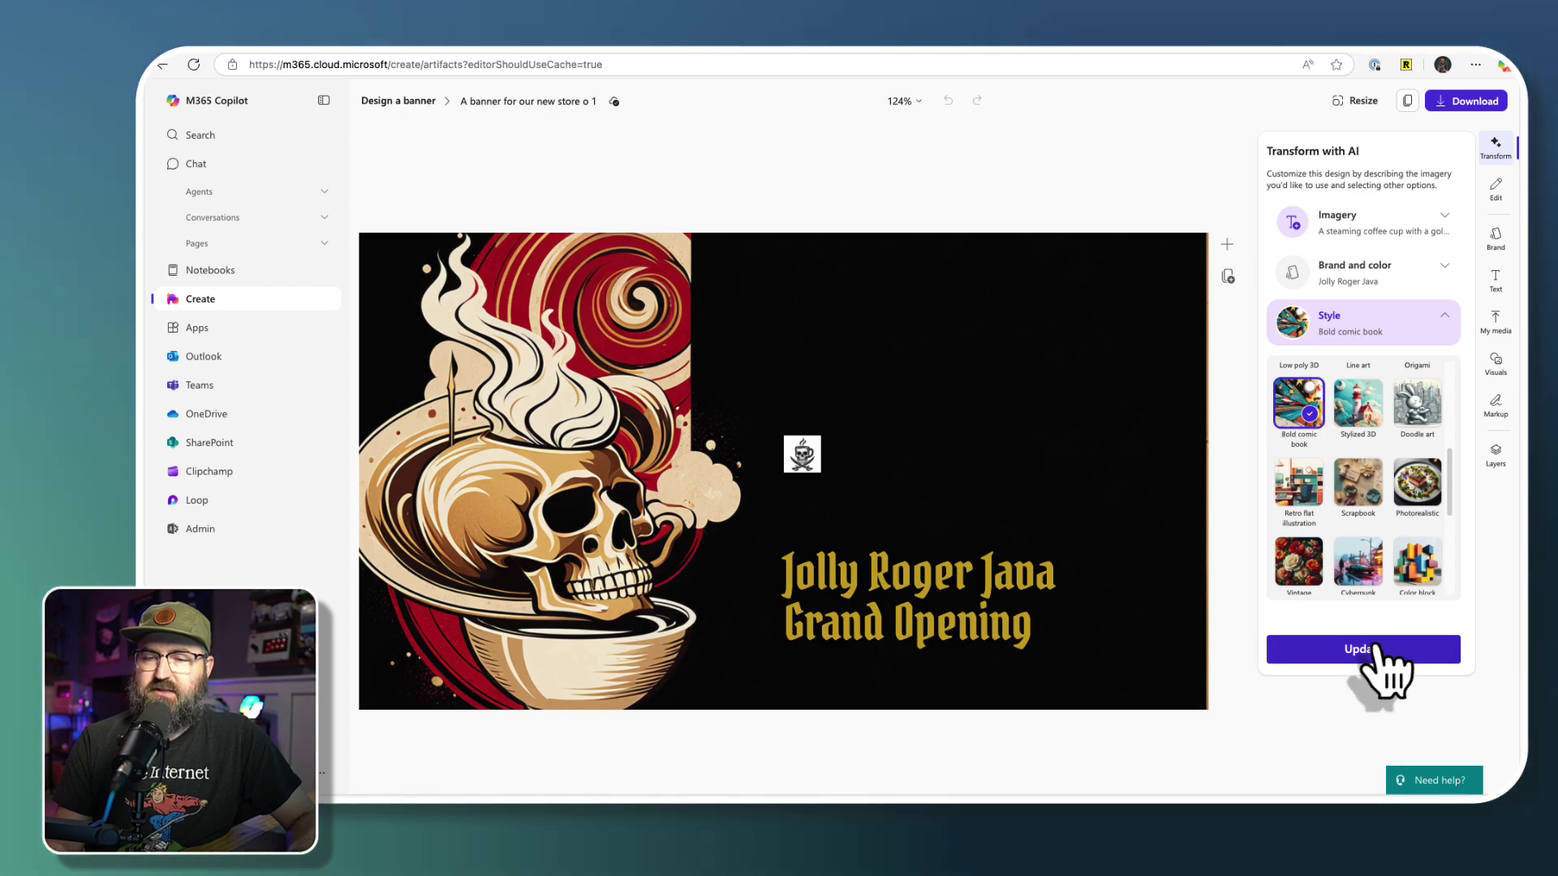
click(1379, 653)
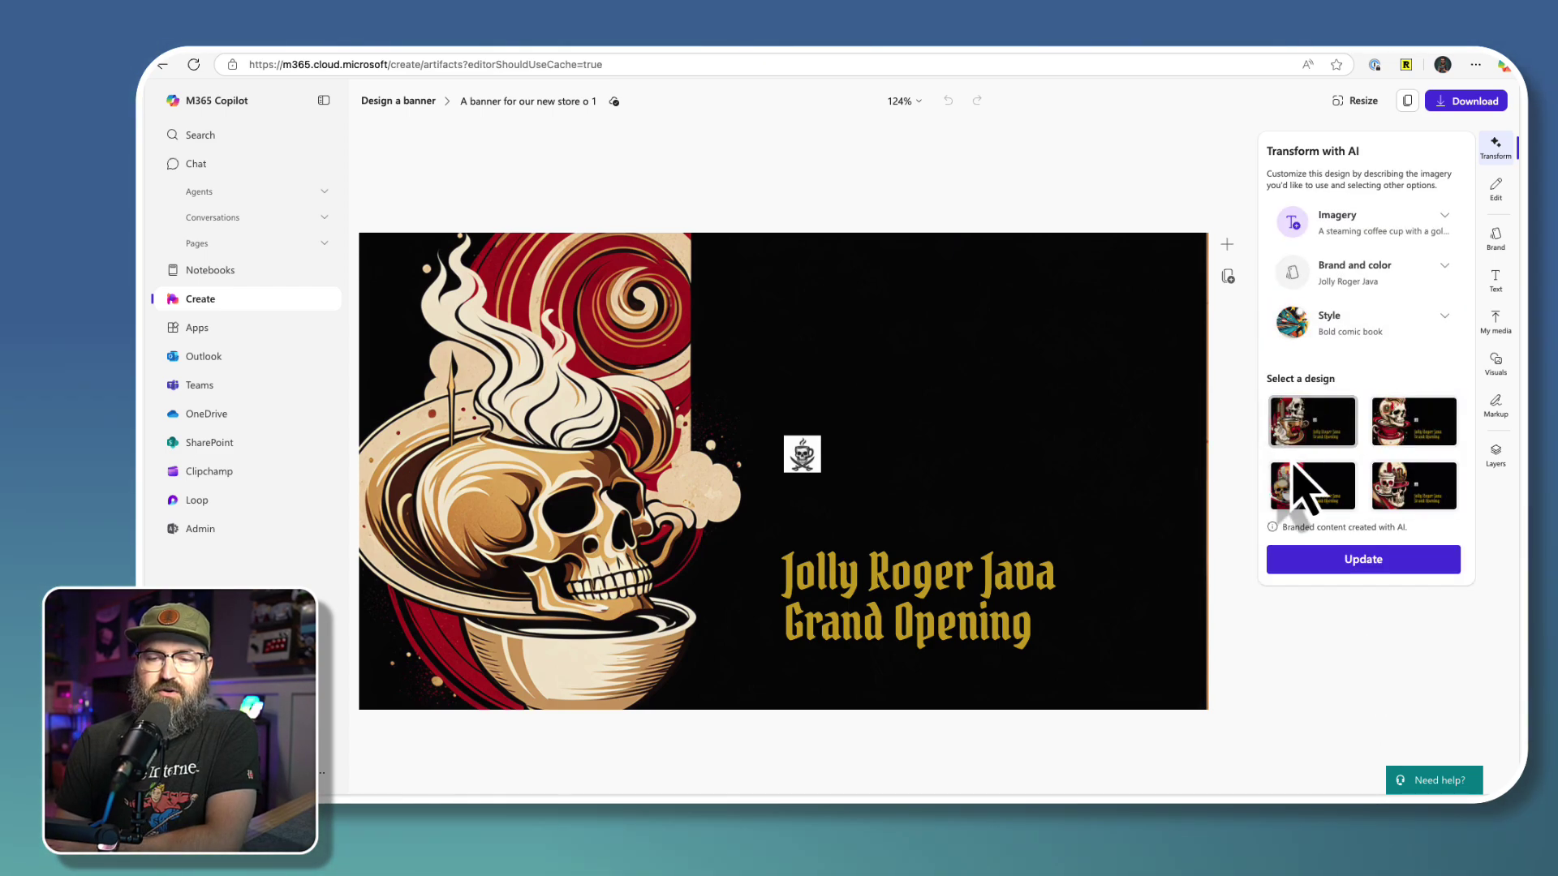
Compare the regenerated designs, settle on the skull-with-coffee-cup variation, and select the pirate logo.
click(1310, 438)
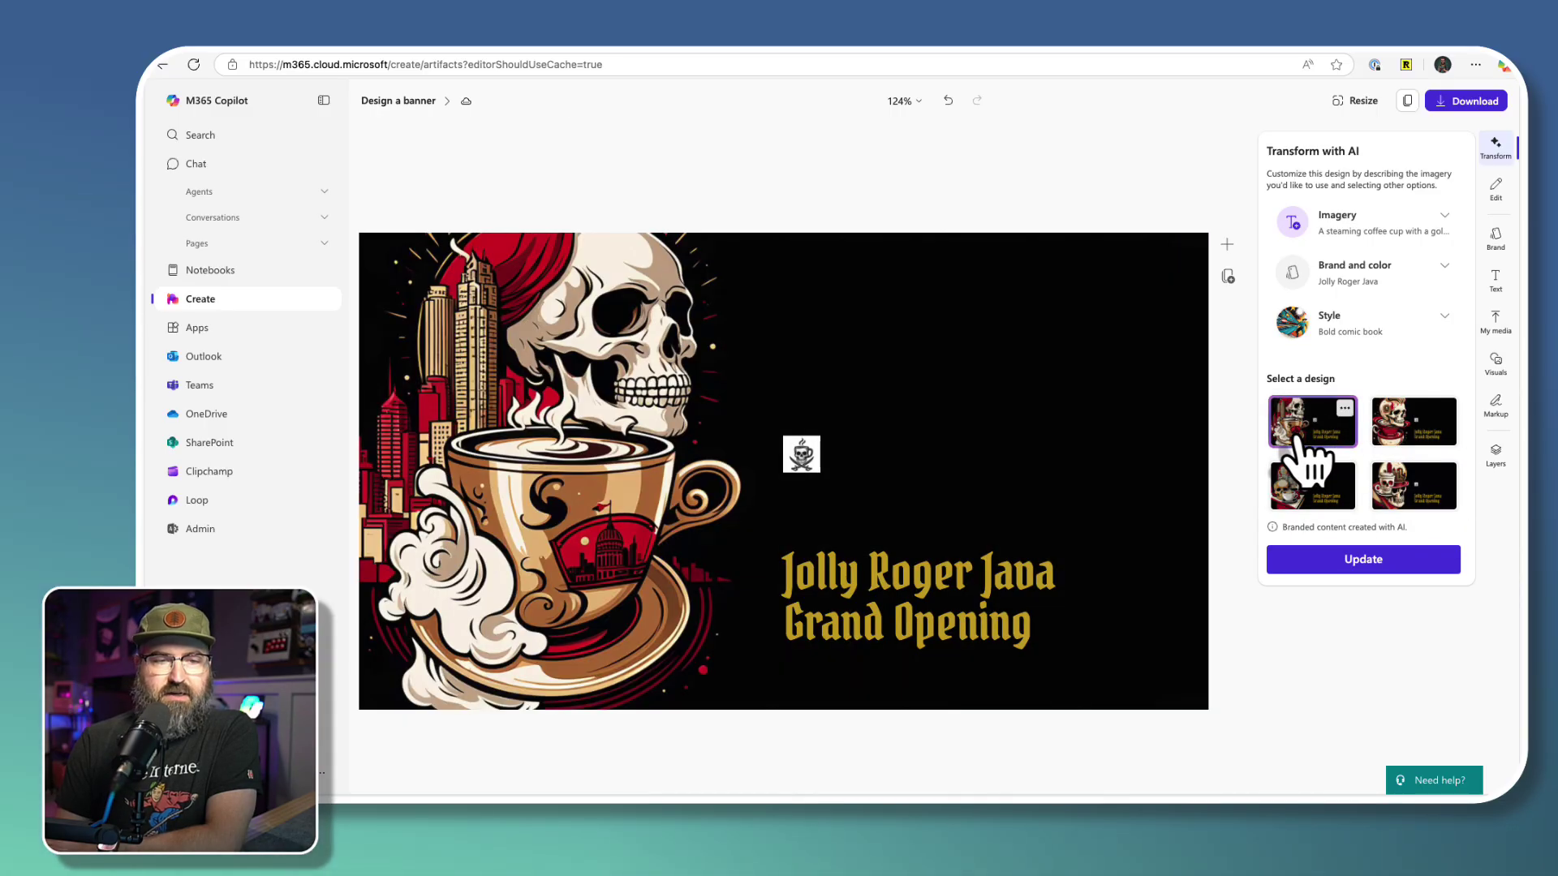
click(1389, 442)
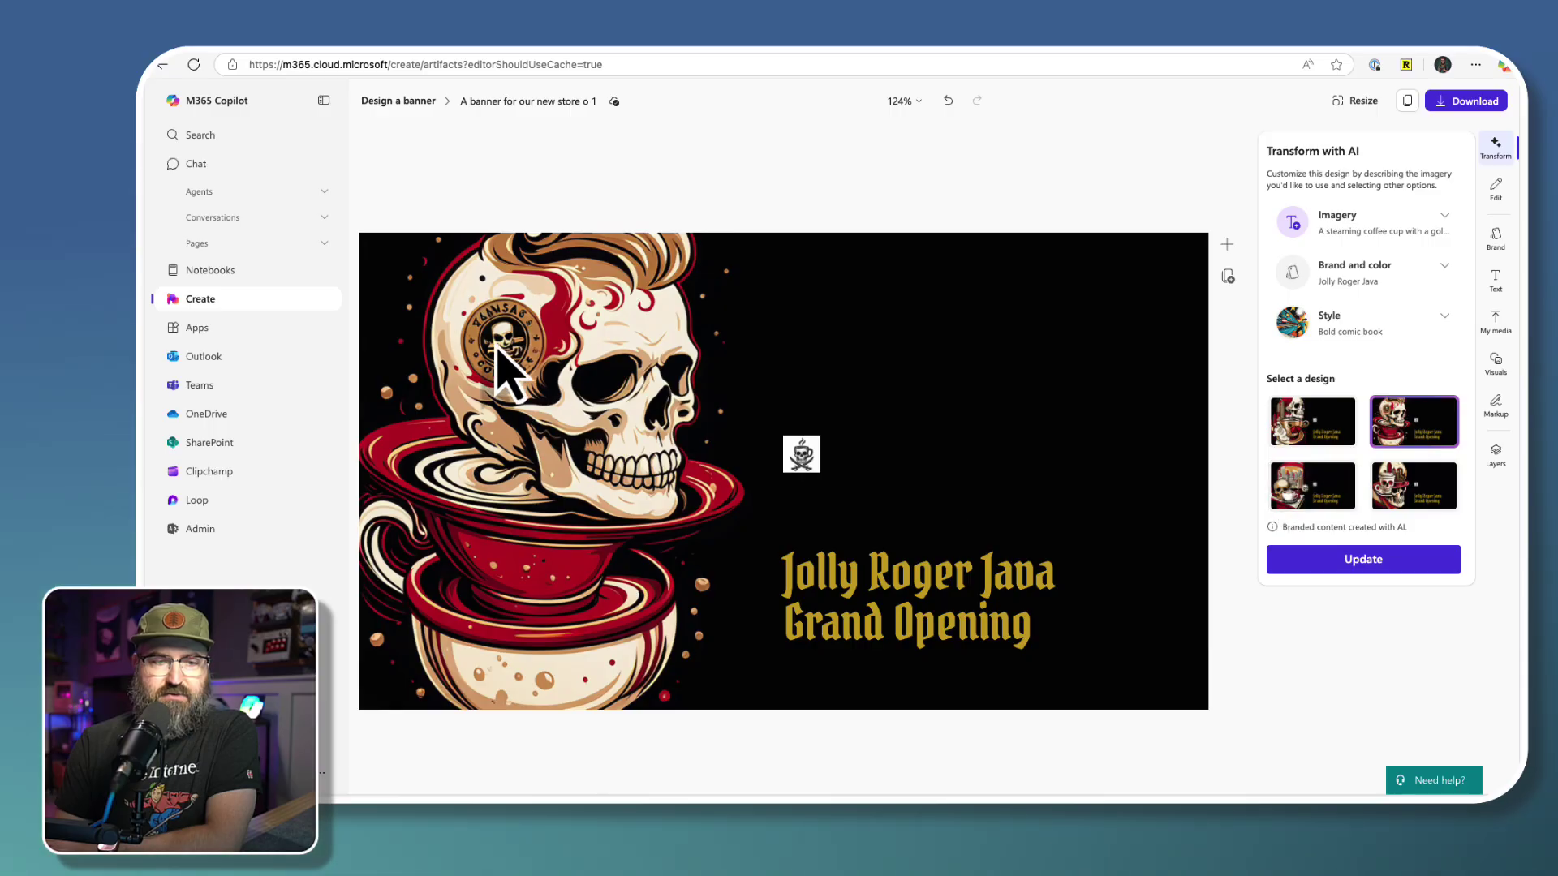
click(1300, 487)
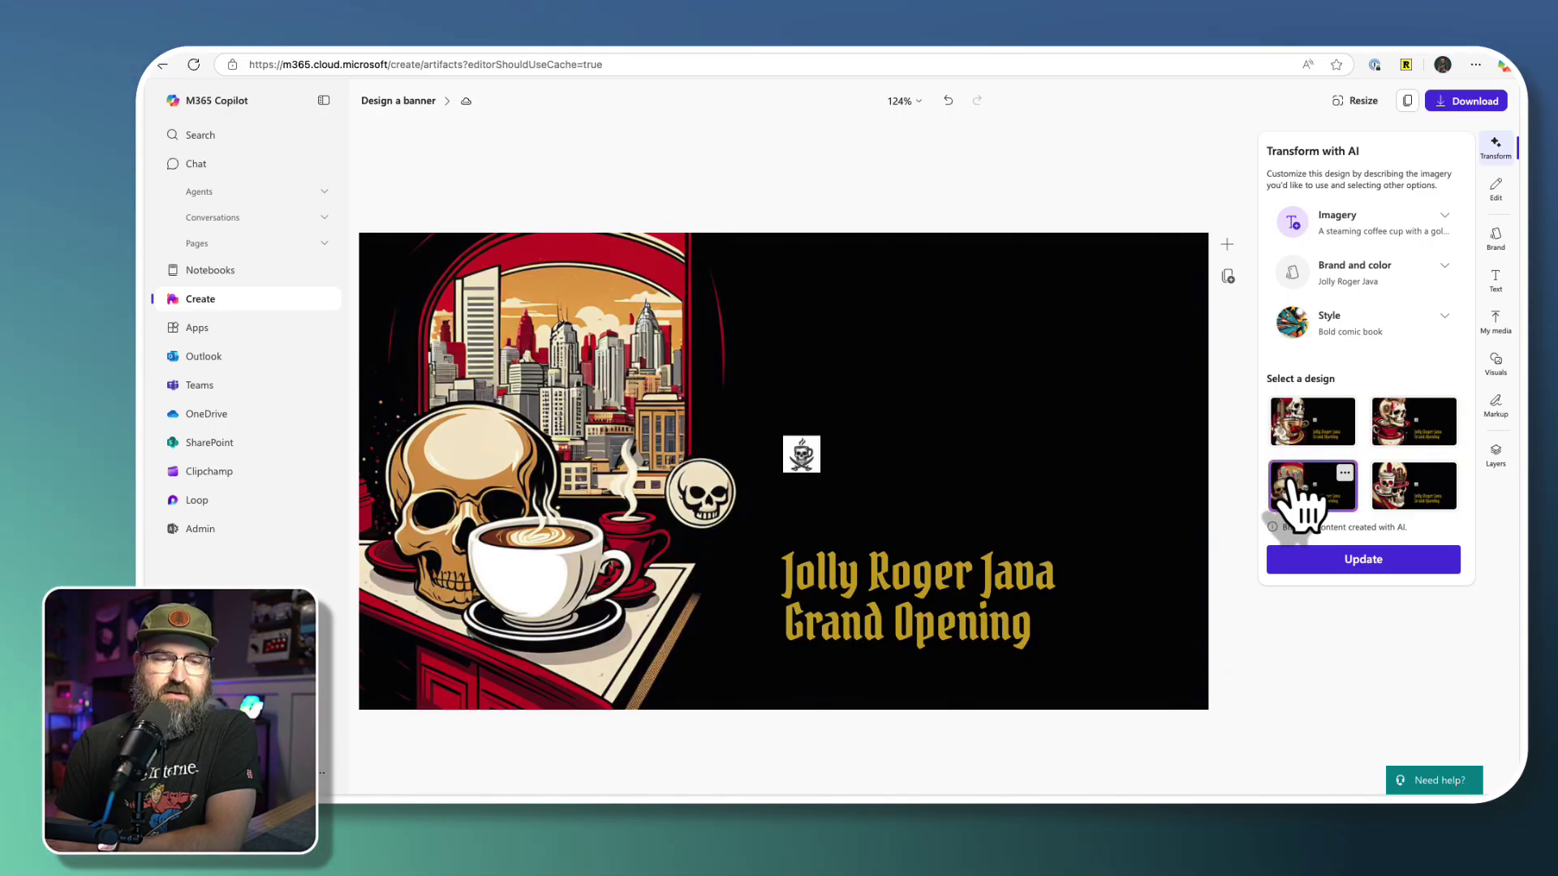
click(1410, 486)
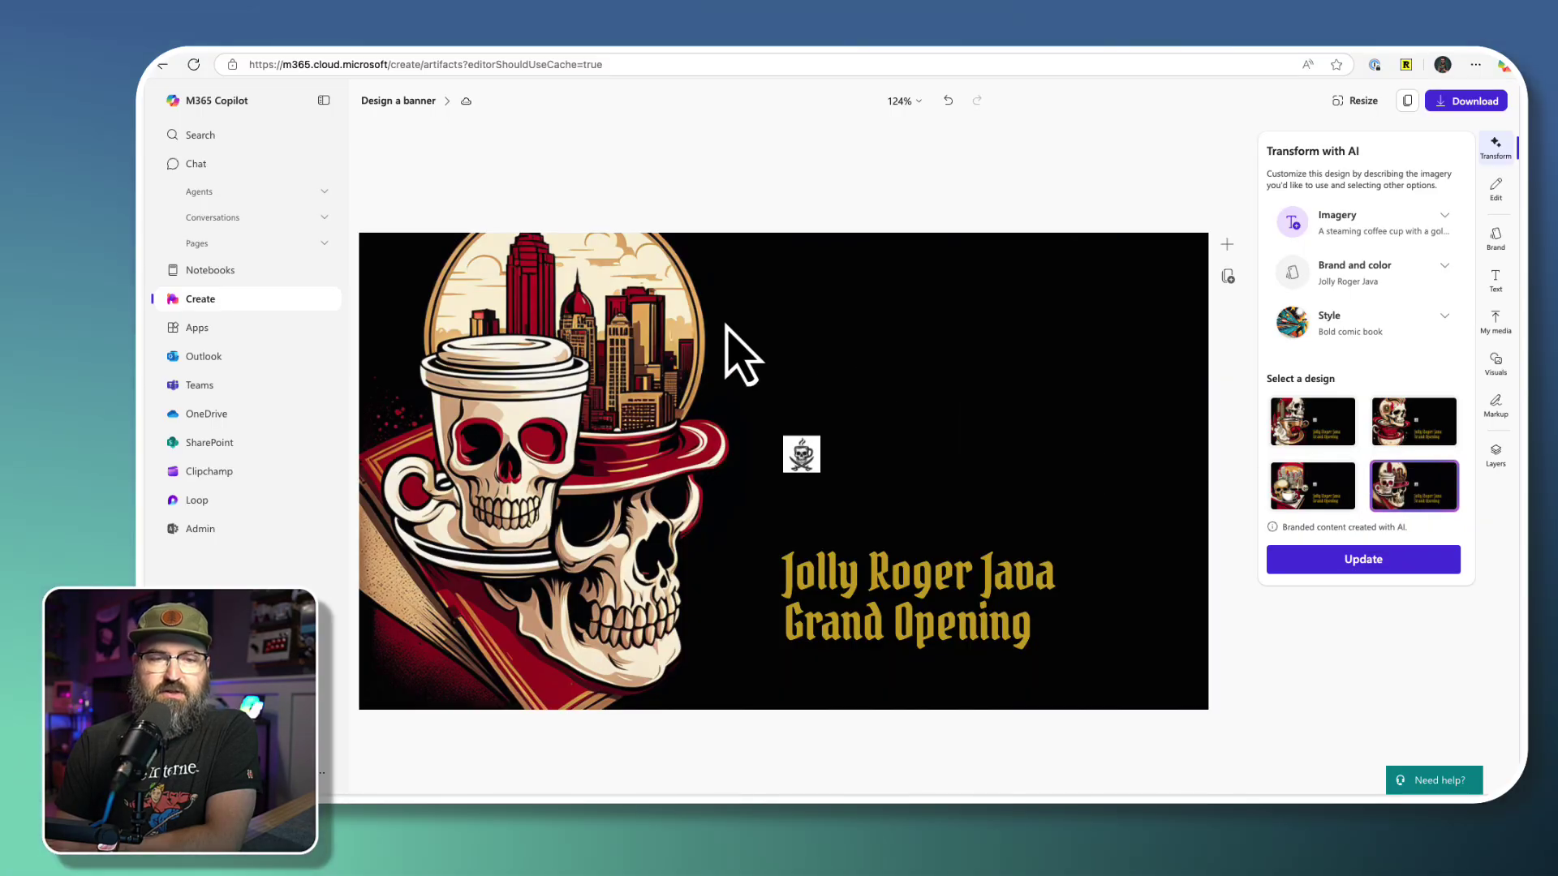
click(541, 259)
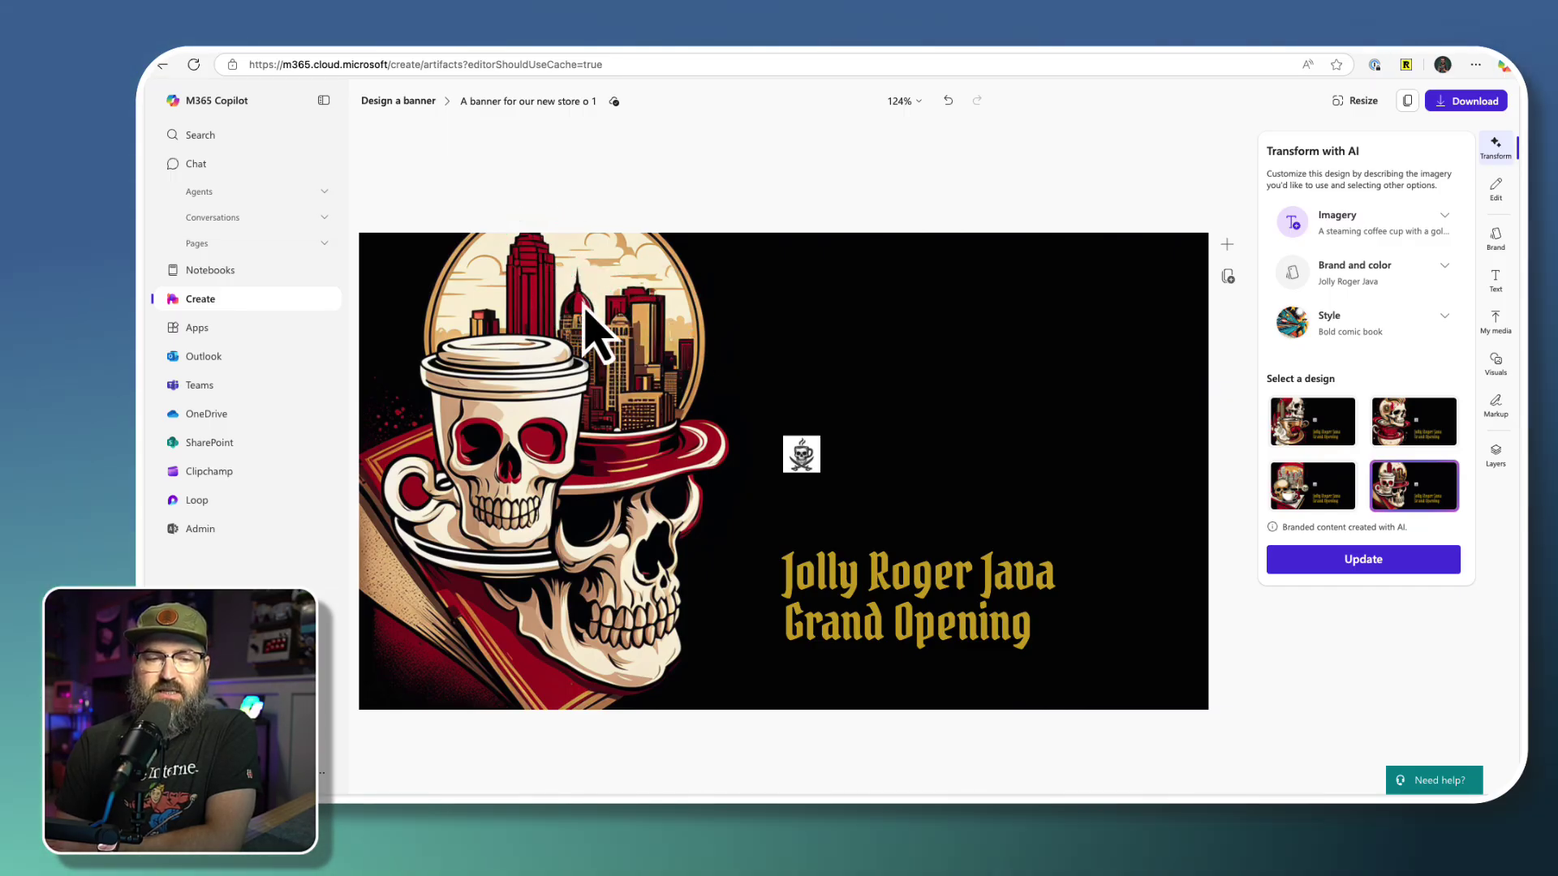
click(801, 454)
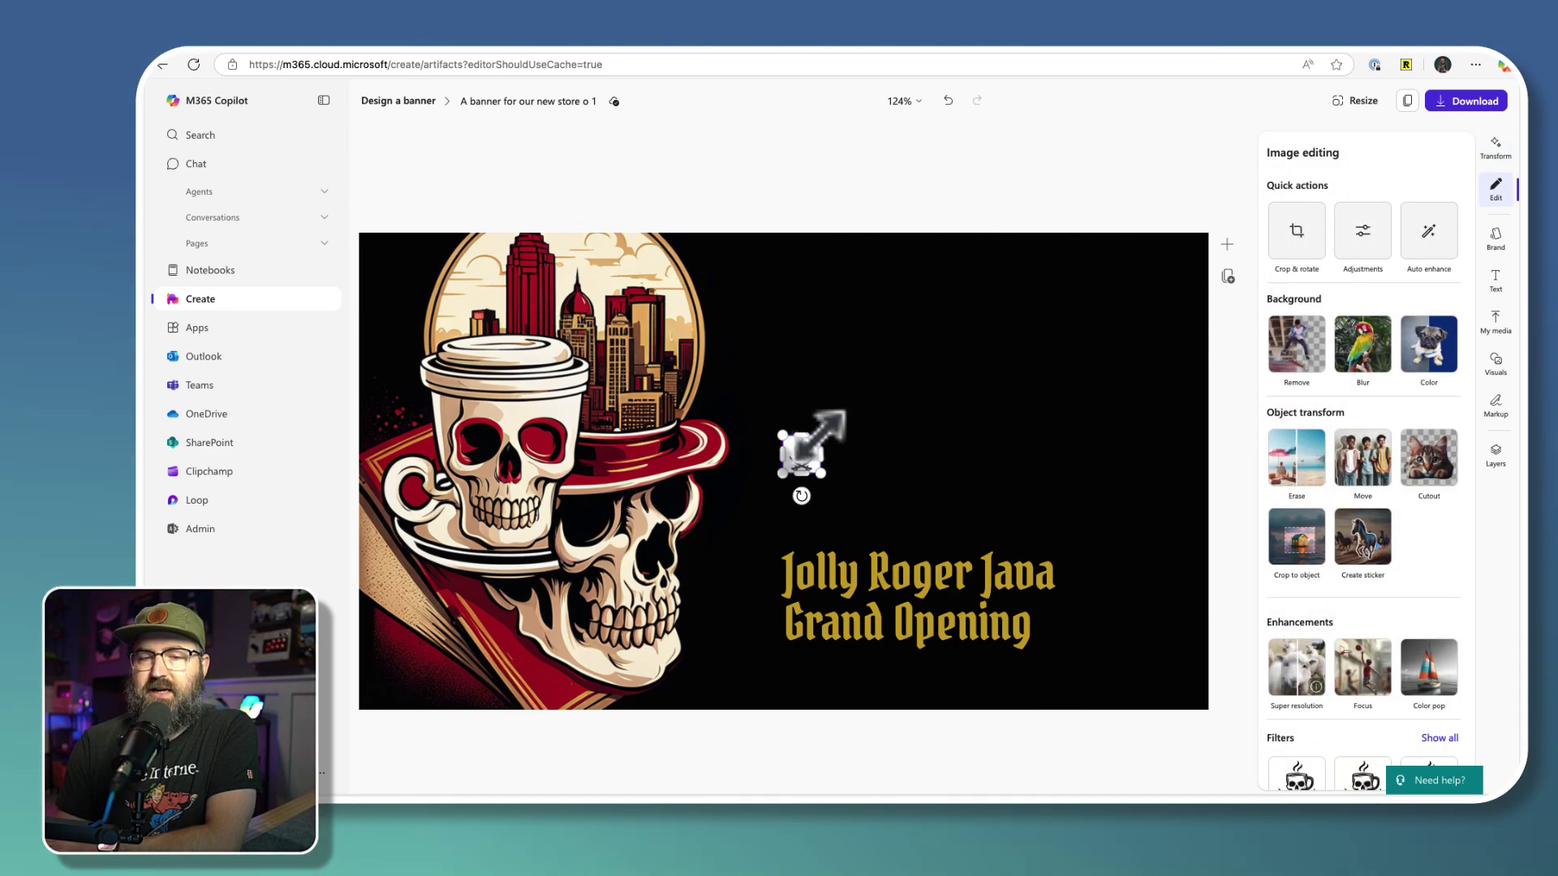
Enlarge and move the small pirate logo, try removing its background, then delete it.
drag(831, 427, 858, 397)
drag(825, 448, 813, 500)
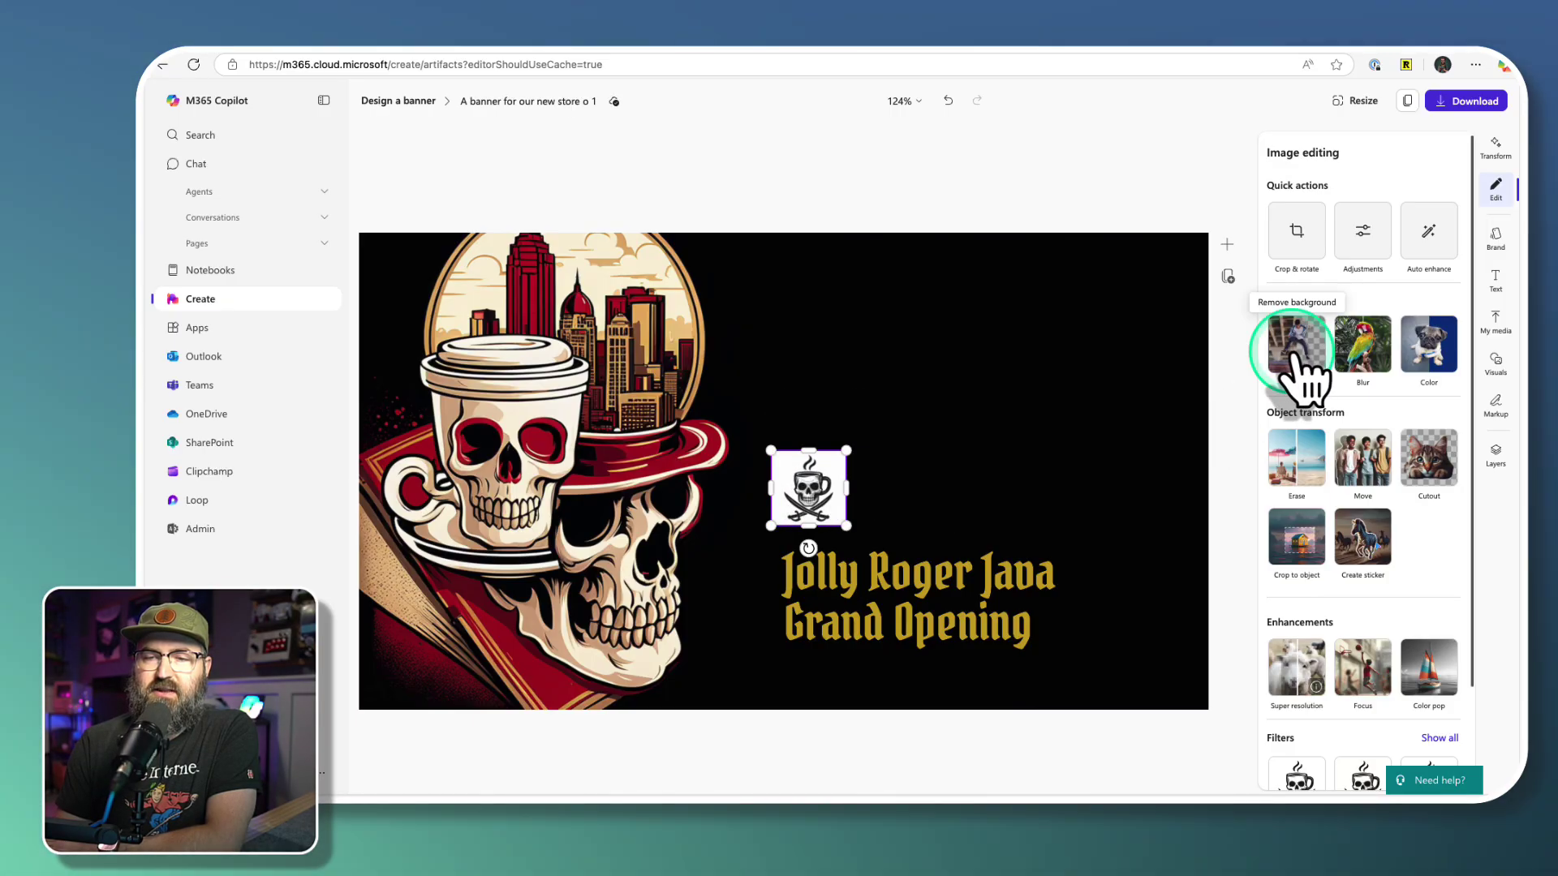
click(1296, 347)
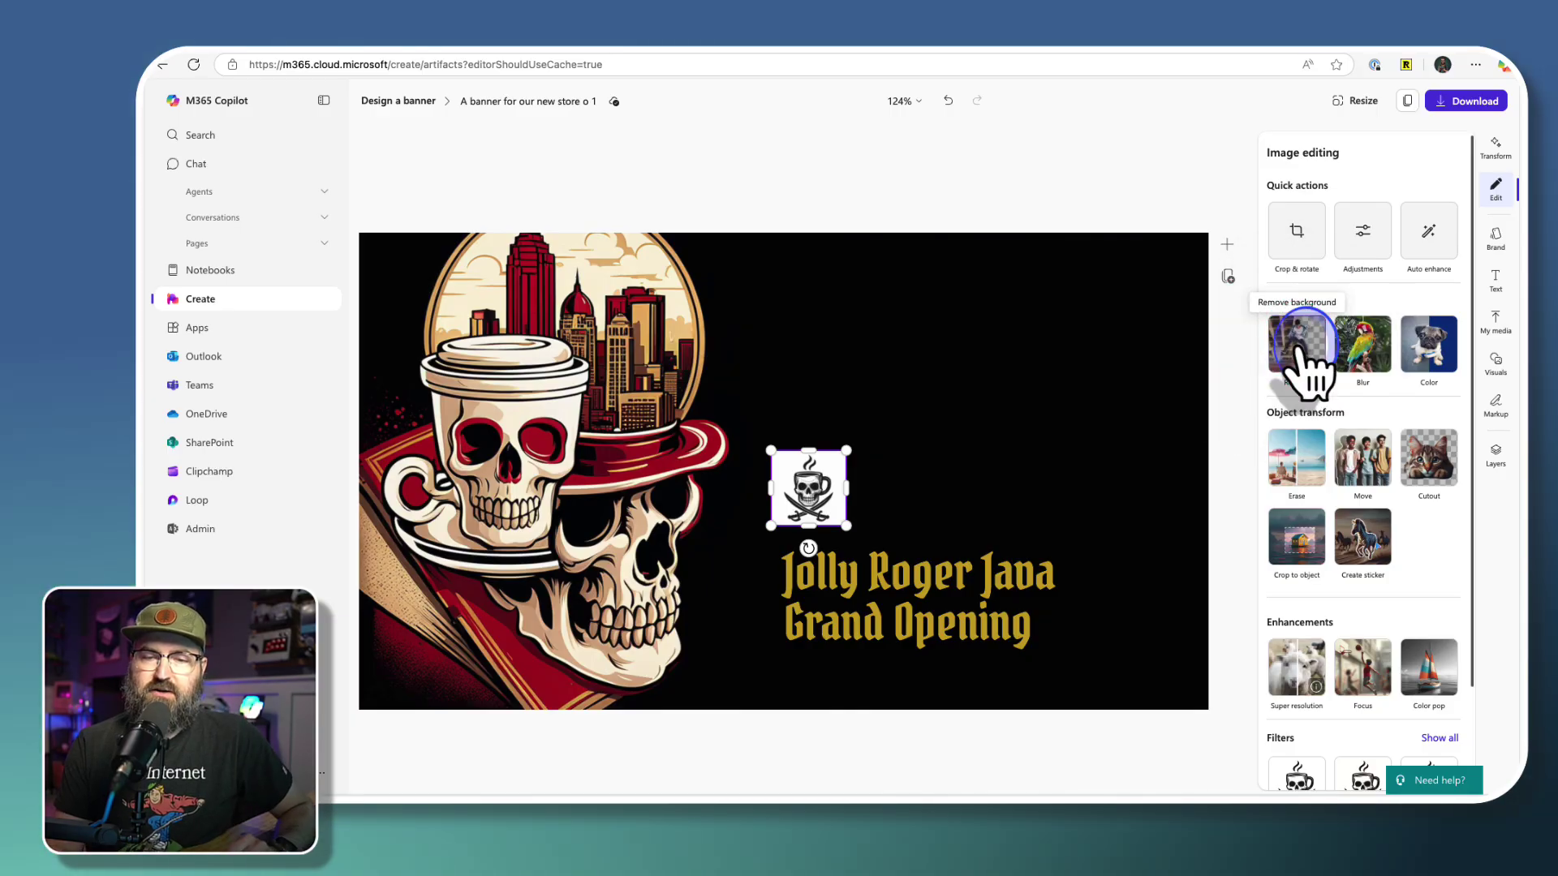
click(1301, 357)
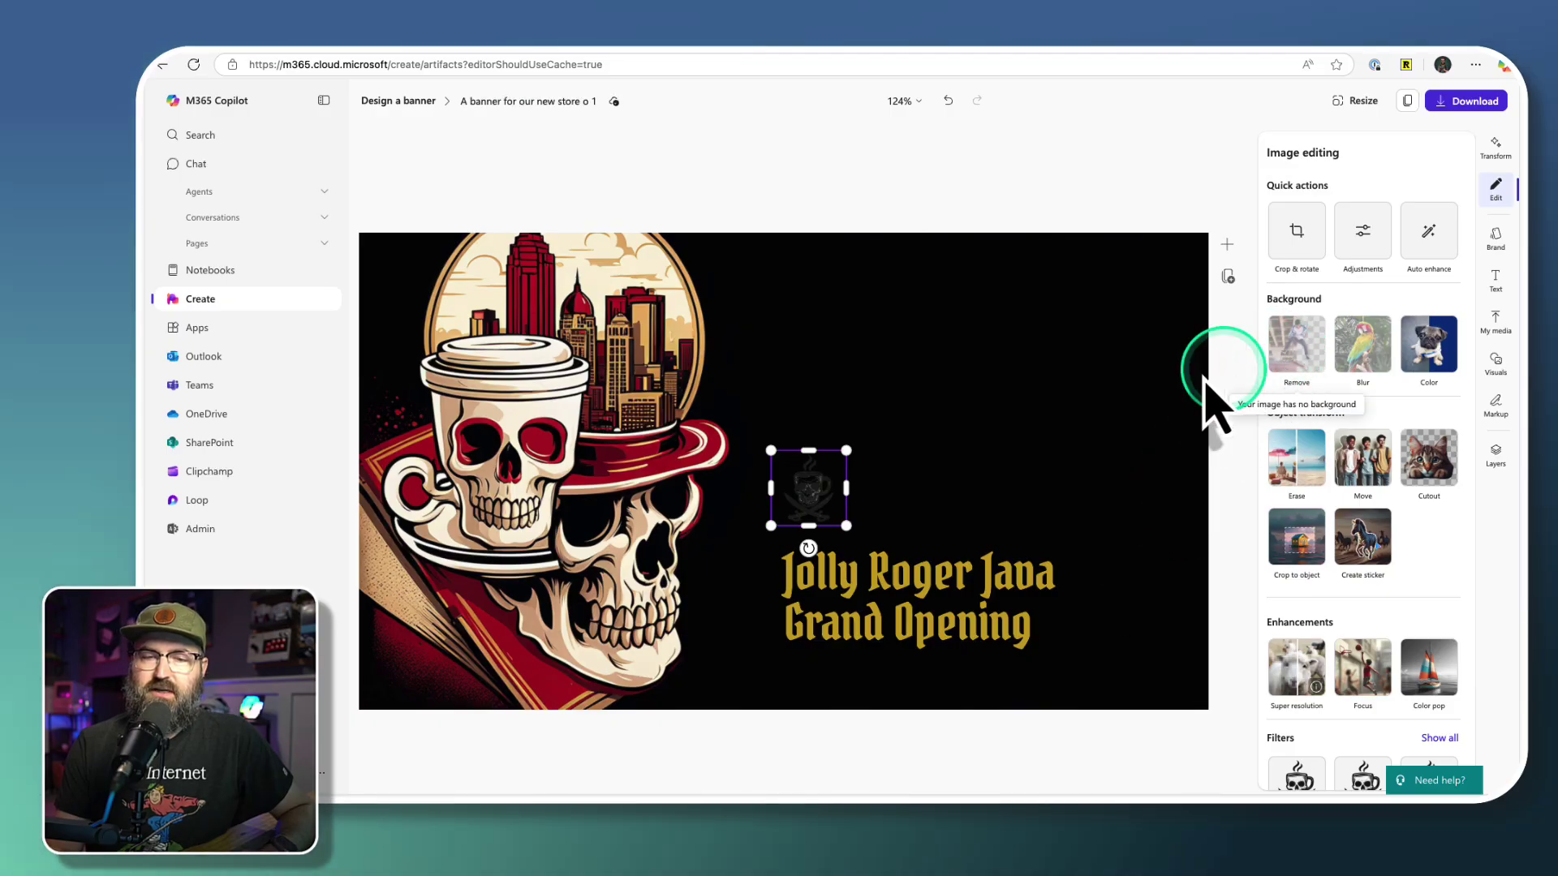
click(827, 484)
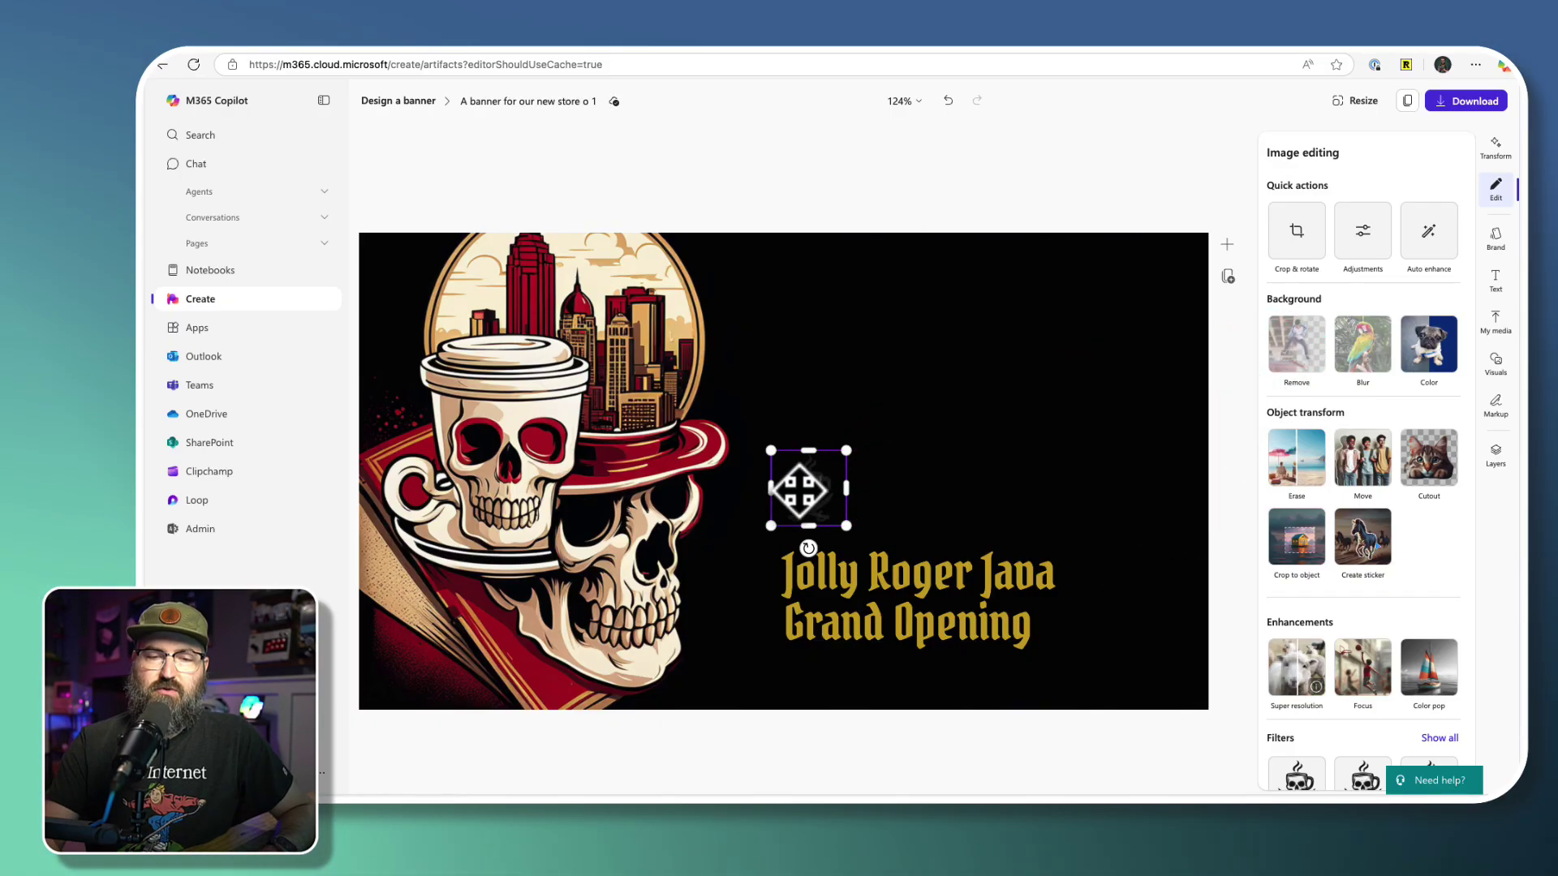
key(Escape)
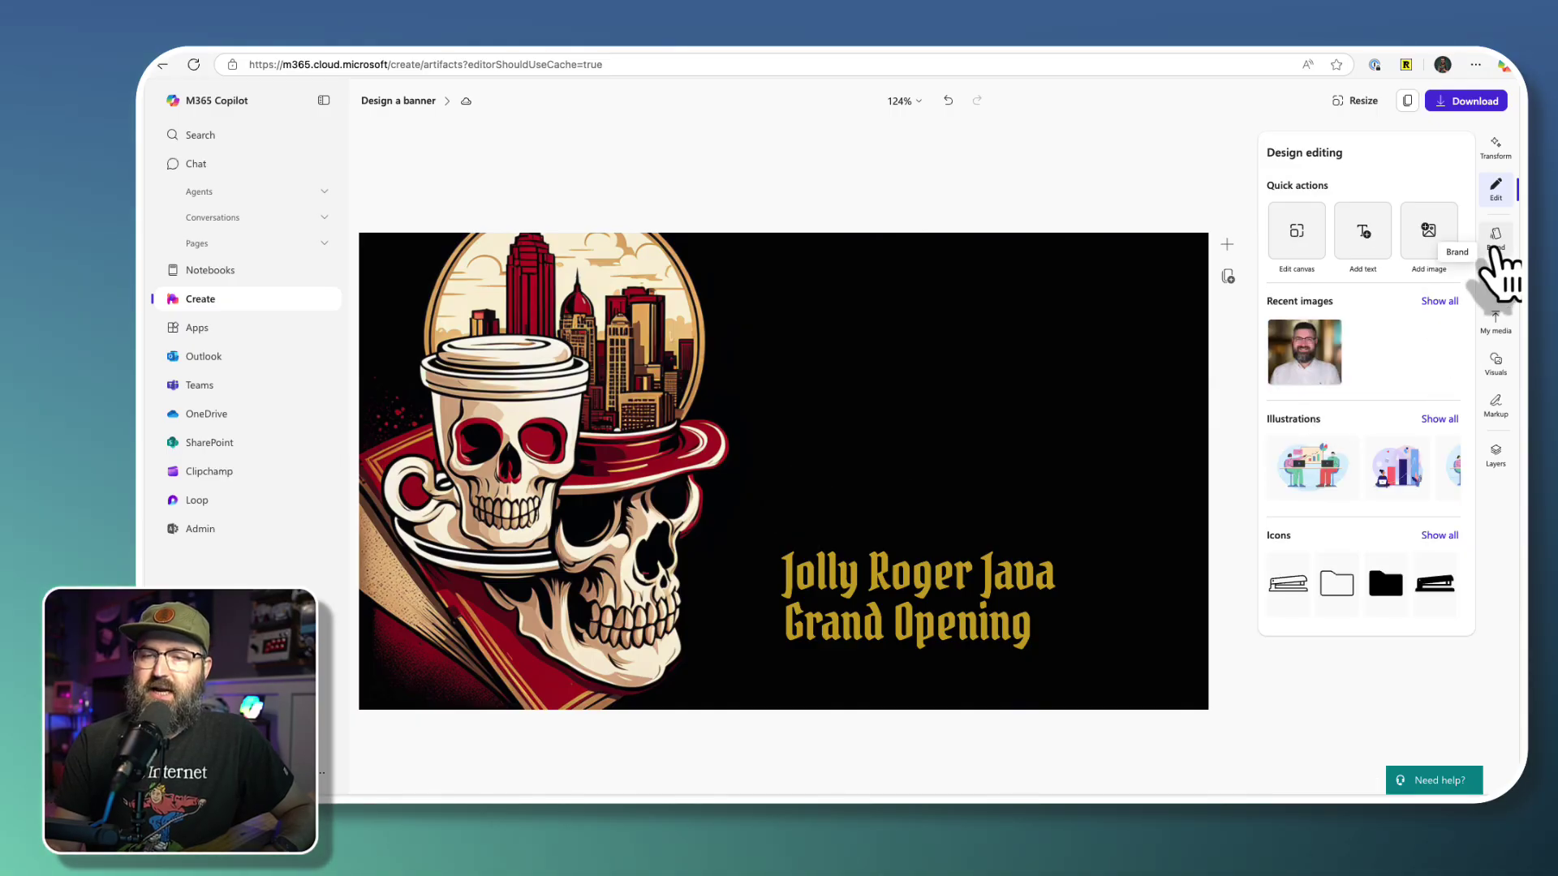
Insert the red brand logo above the title, remove its white background, and enlarge it.
click(1497, 244)
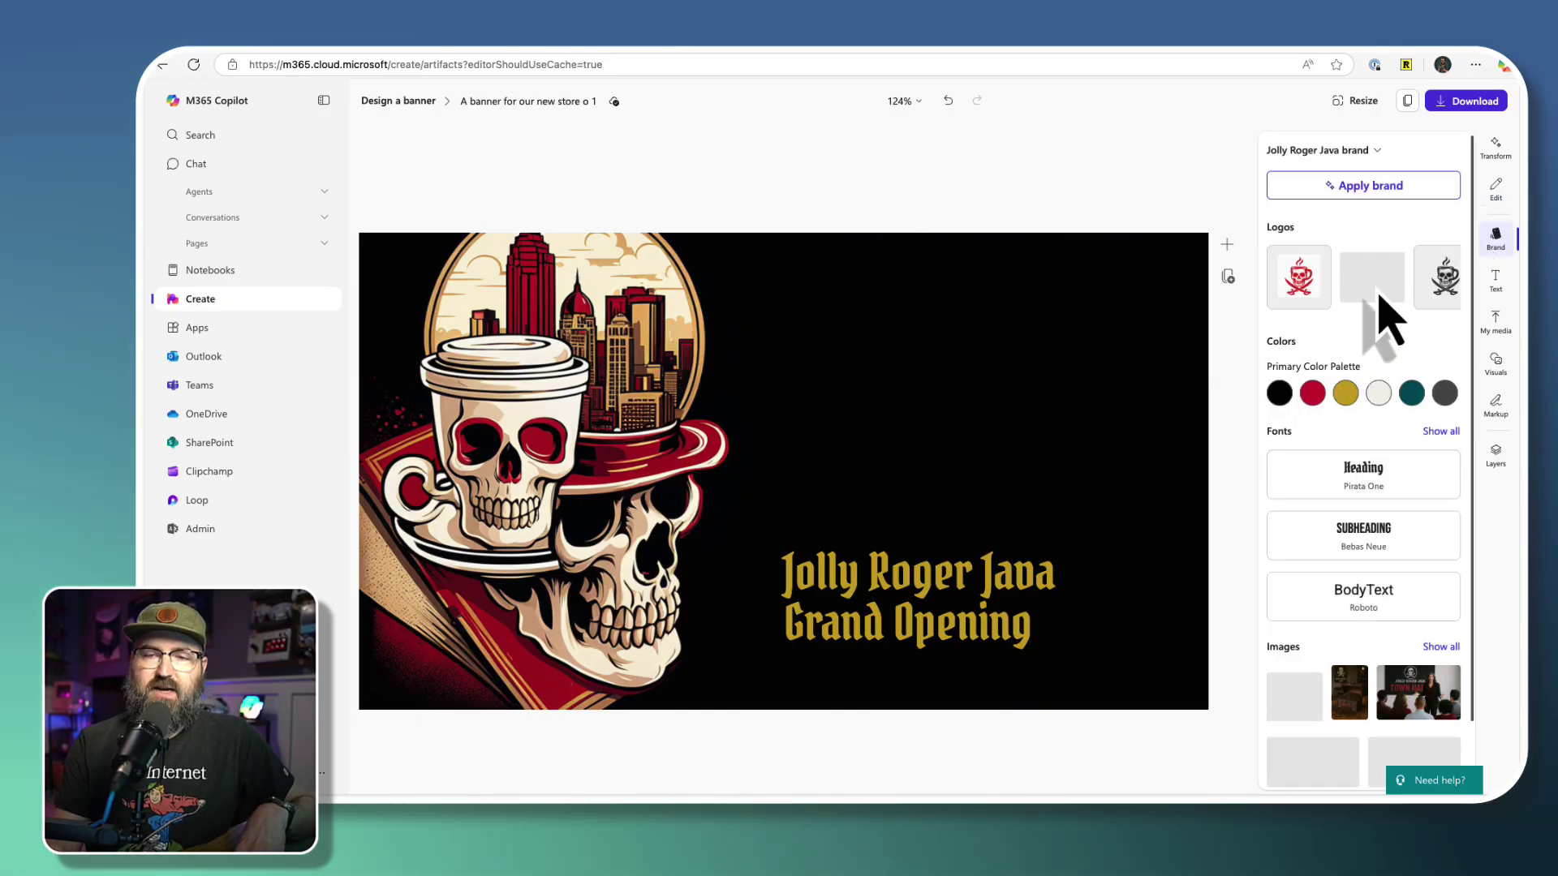
click(1324, 155)
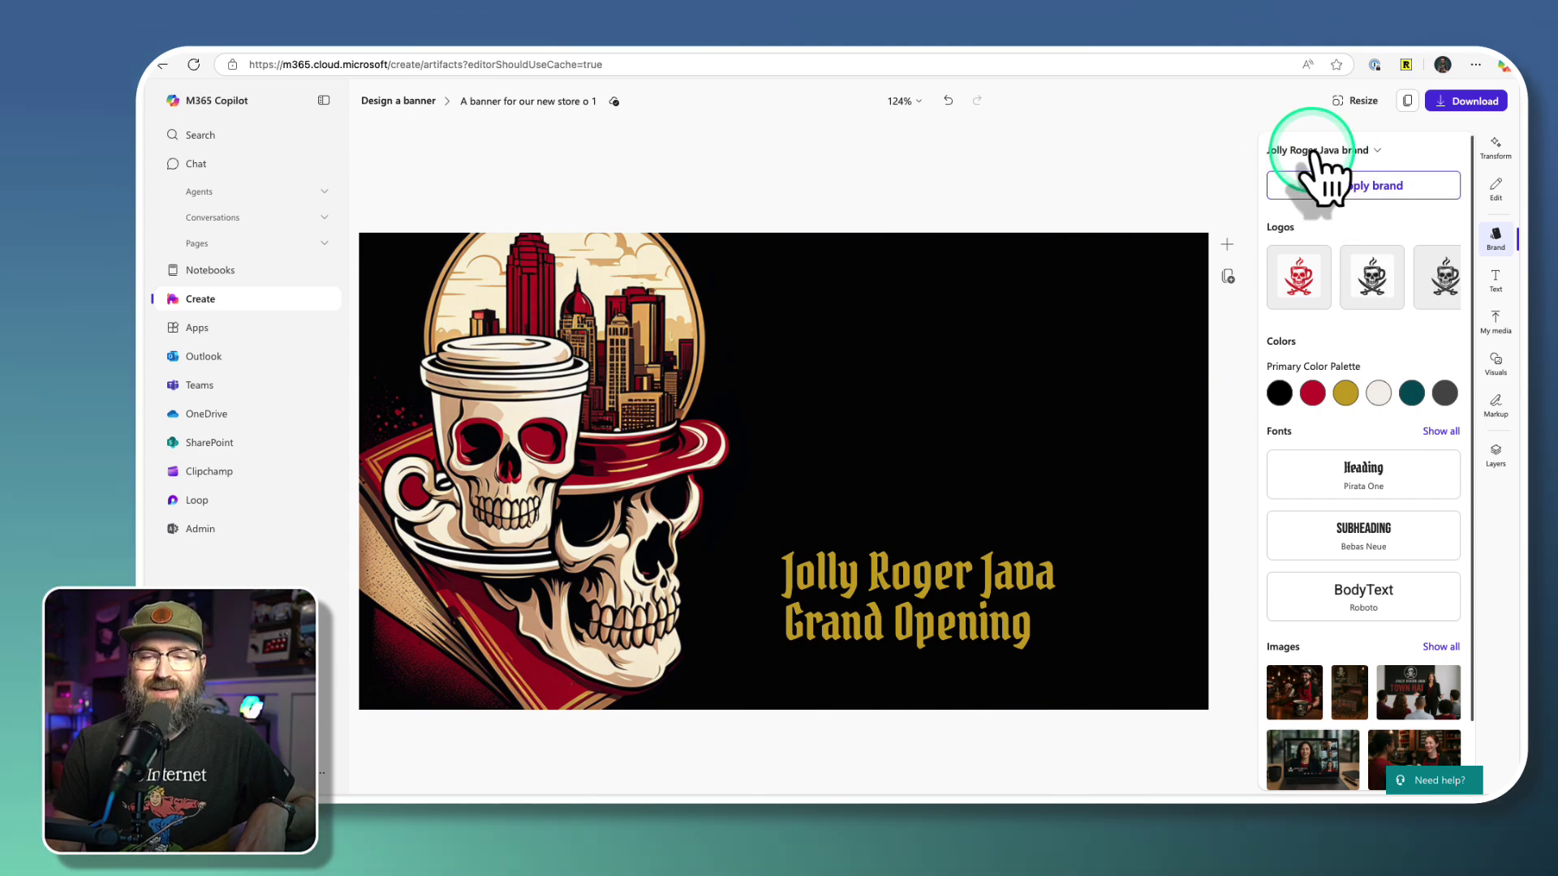
click(1299, 282)
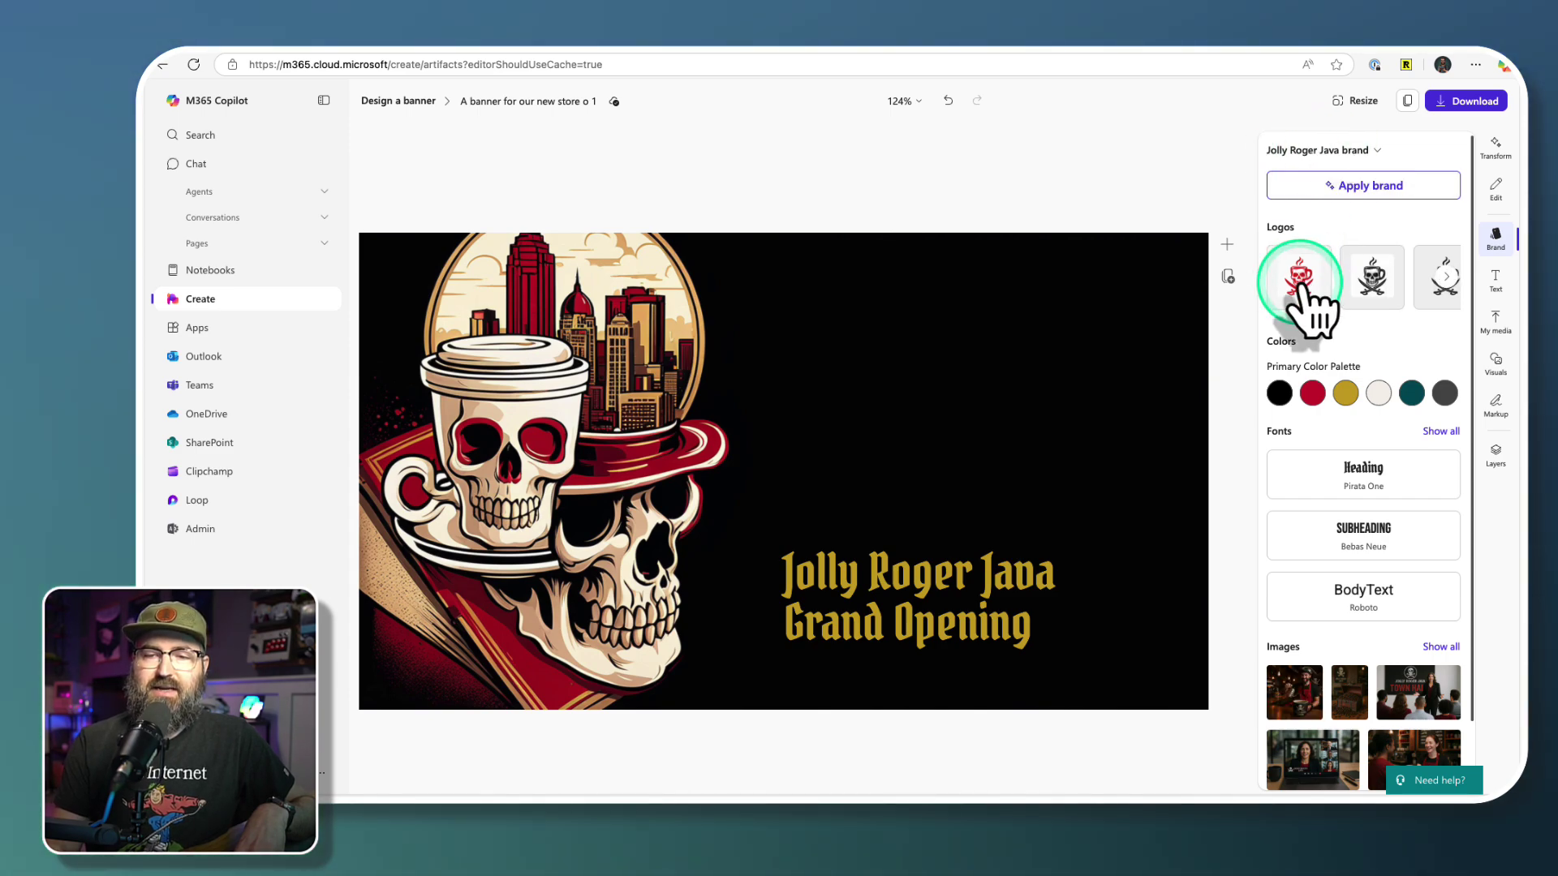
drag(522, 253, 806, 496)
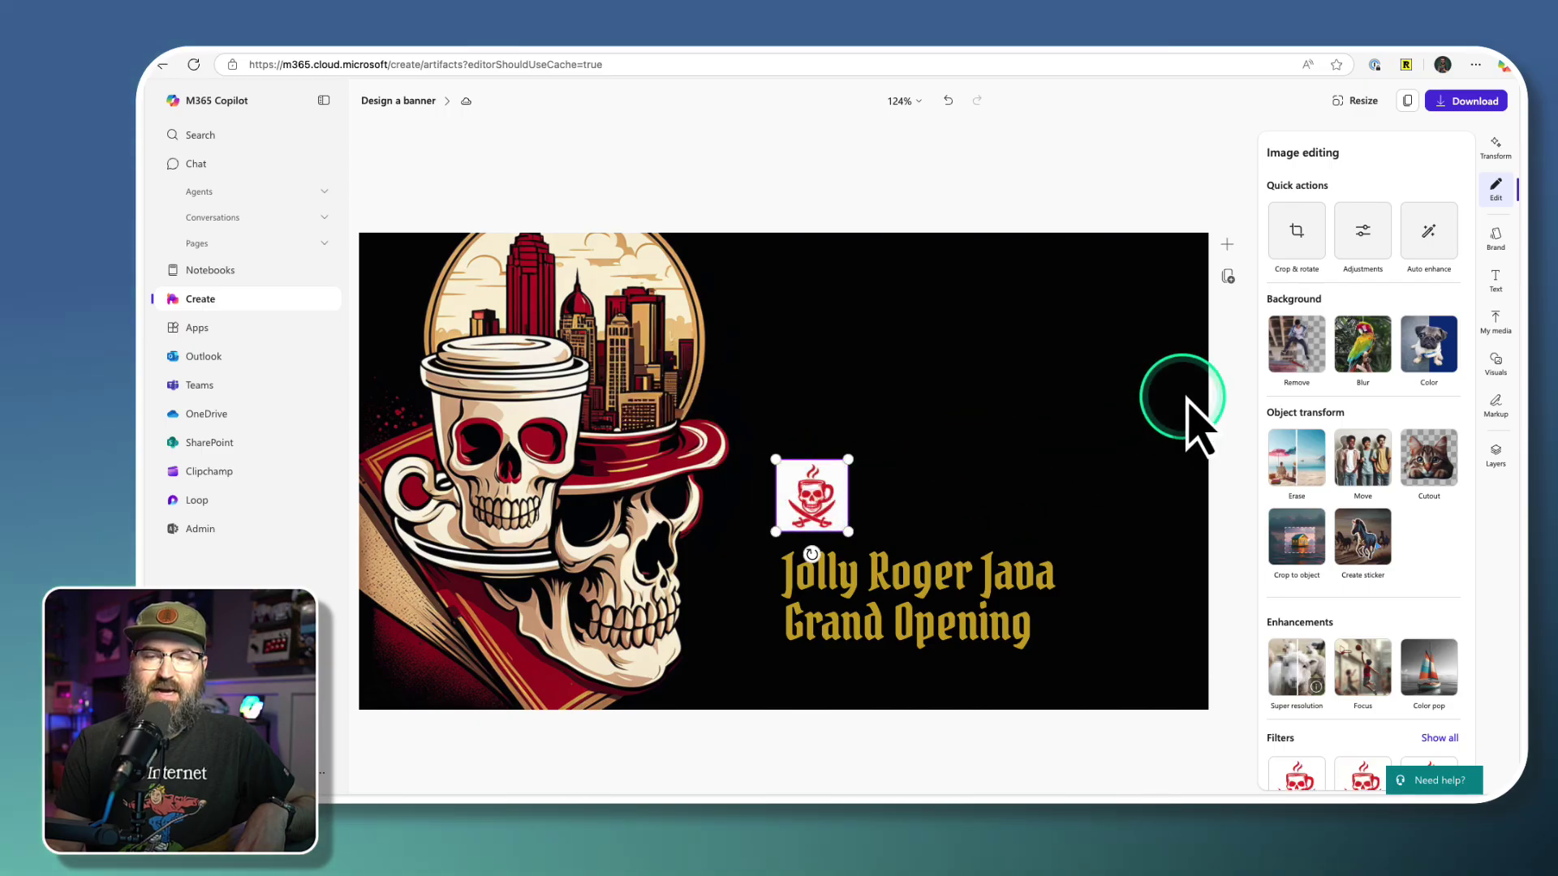
click(1298, 347)
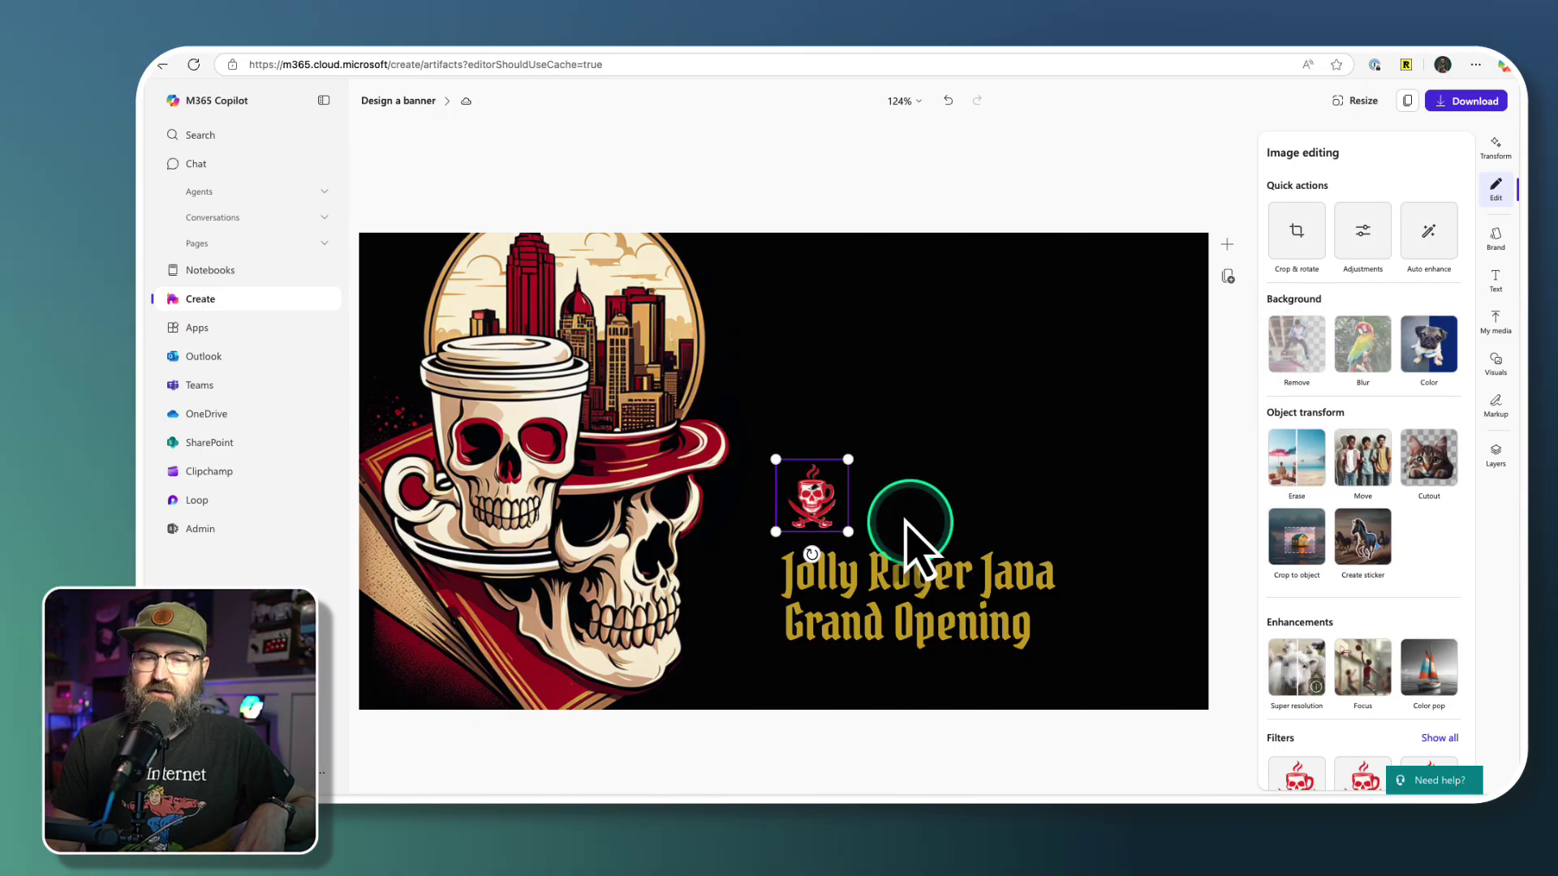
drag(848, 459, 819, 504)
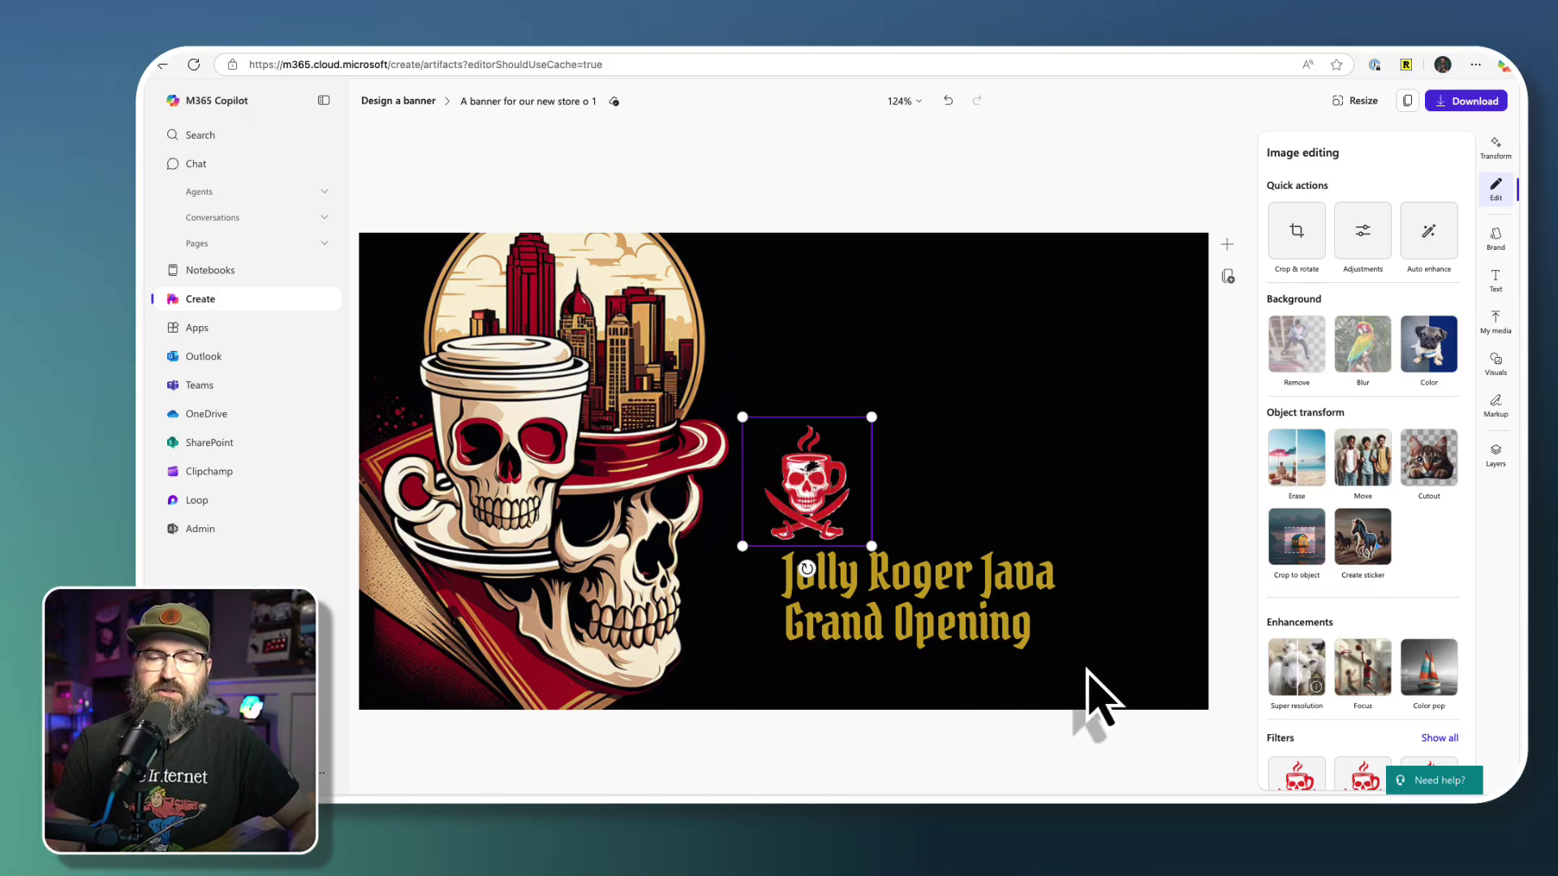
click(986, 633)
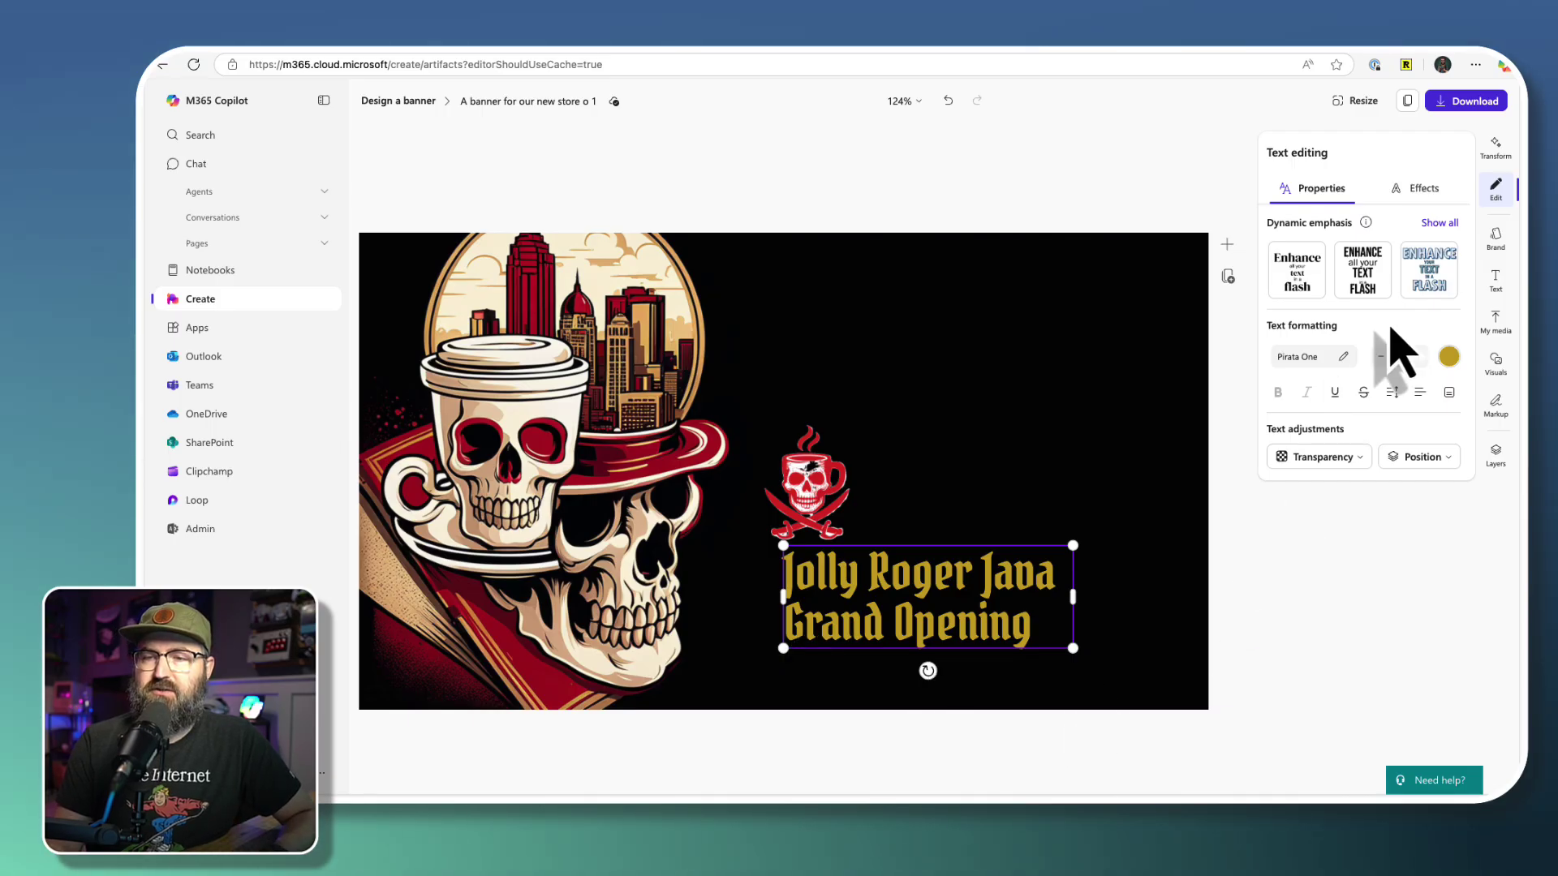
Add a brand-red subheading reading 'JUNE 1ST 2025' beneath Grand Opening.
click(1495, 283)
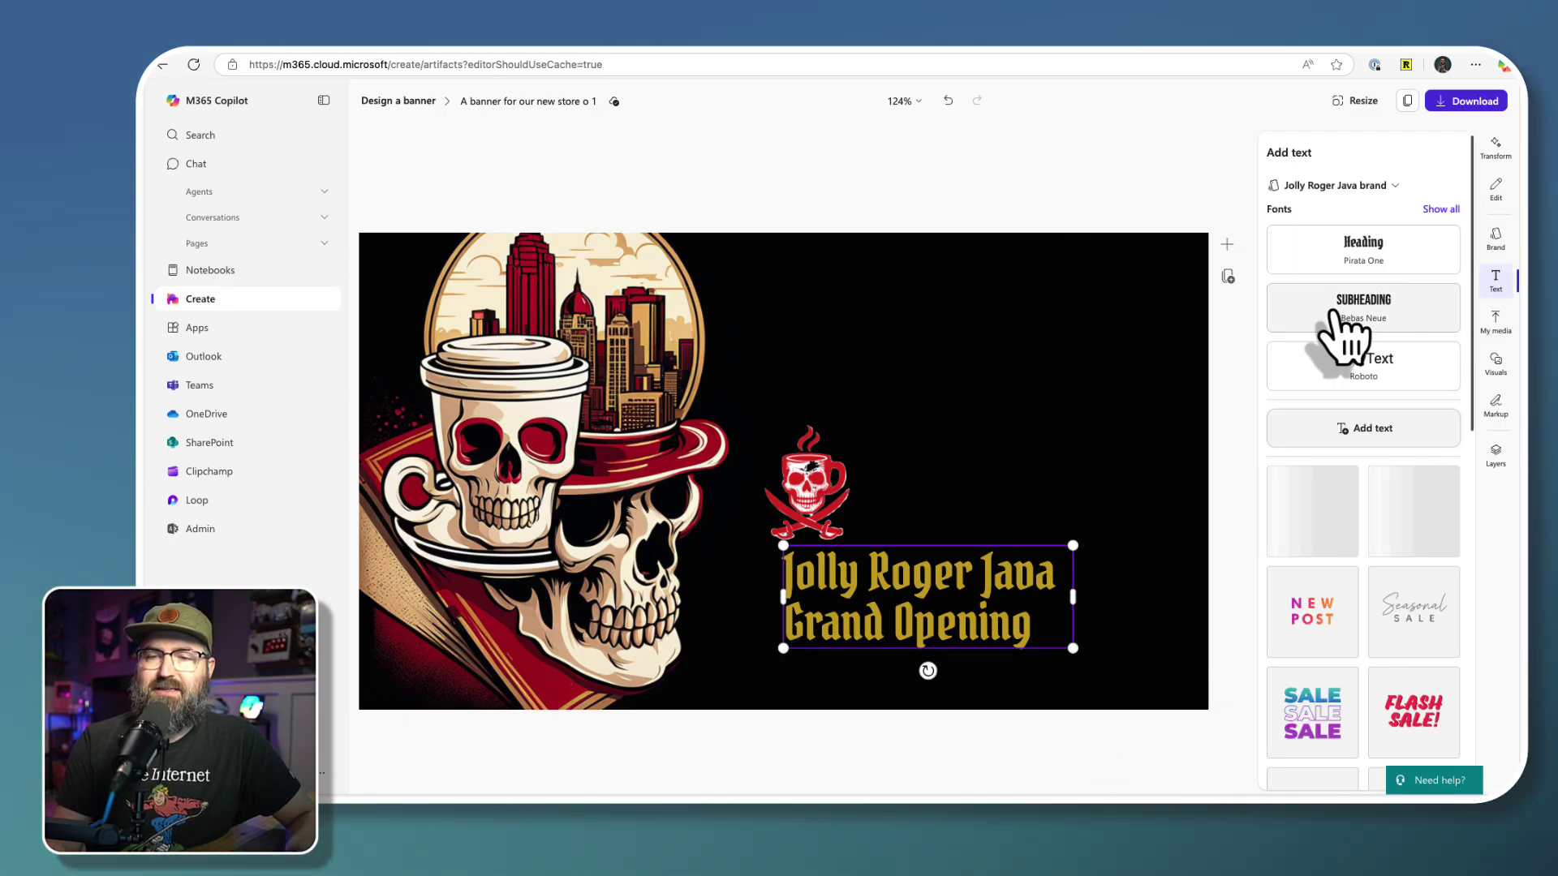
click(1371, 316)
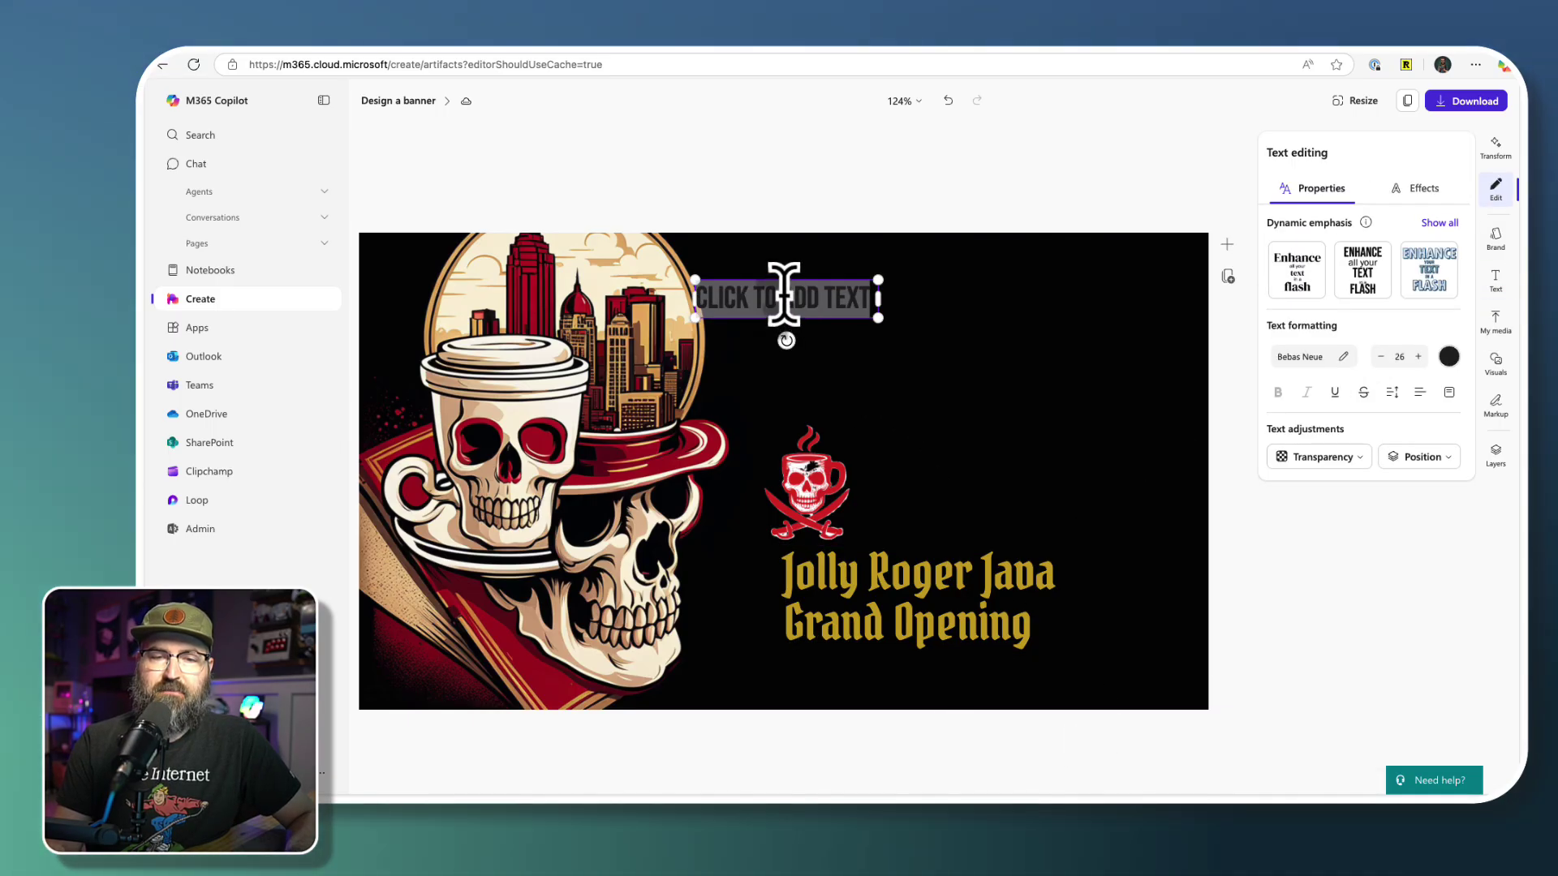
drag(786, 282, 869, 656)
click(1449, 357)
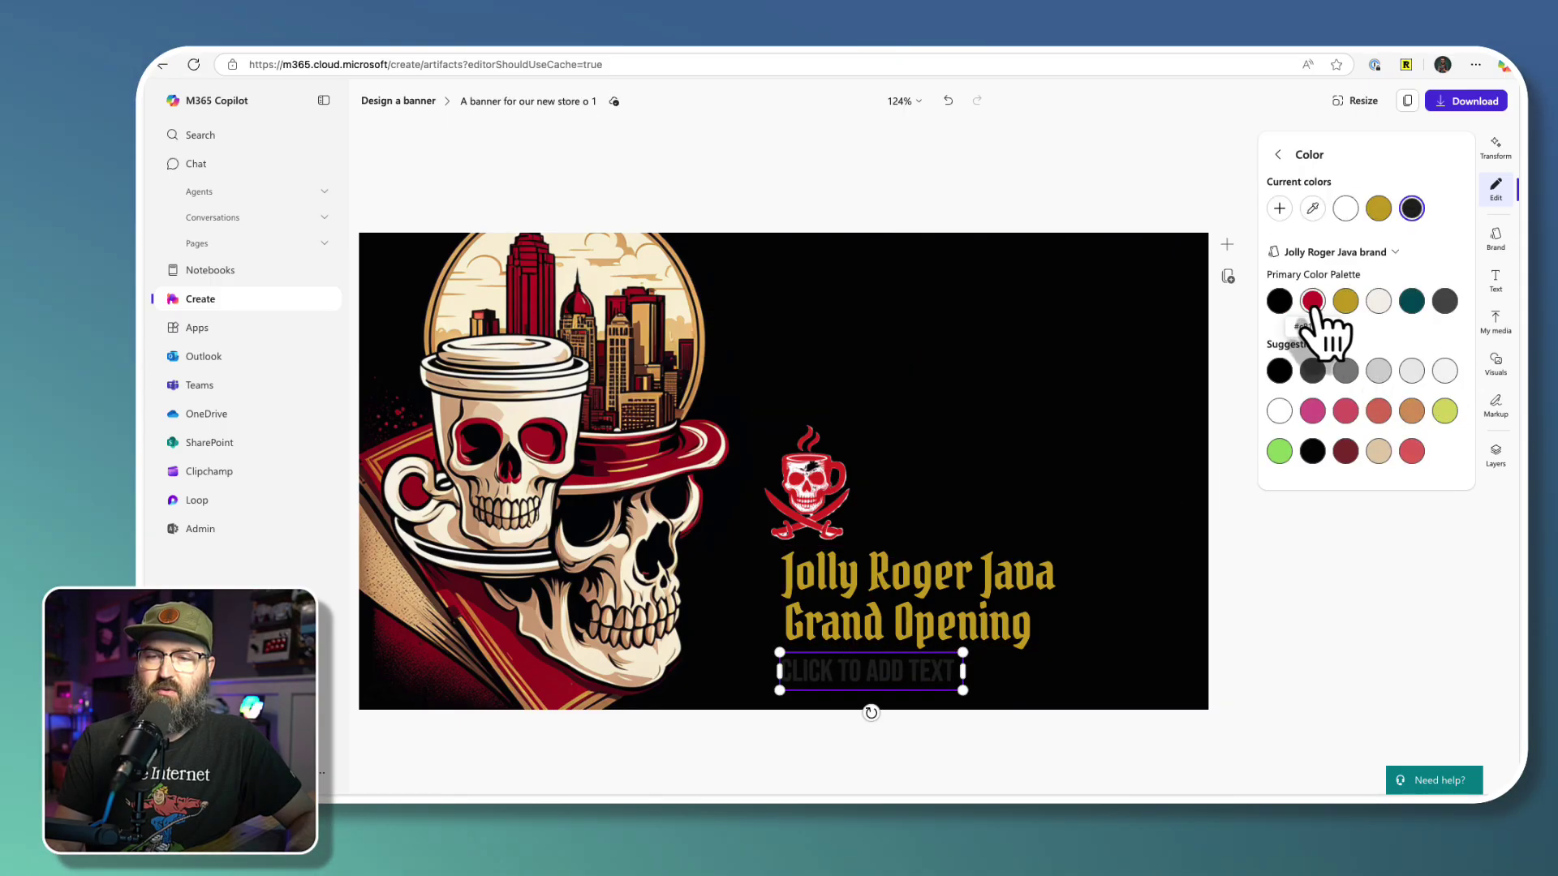
click(851, 667)
text(JUN)
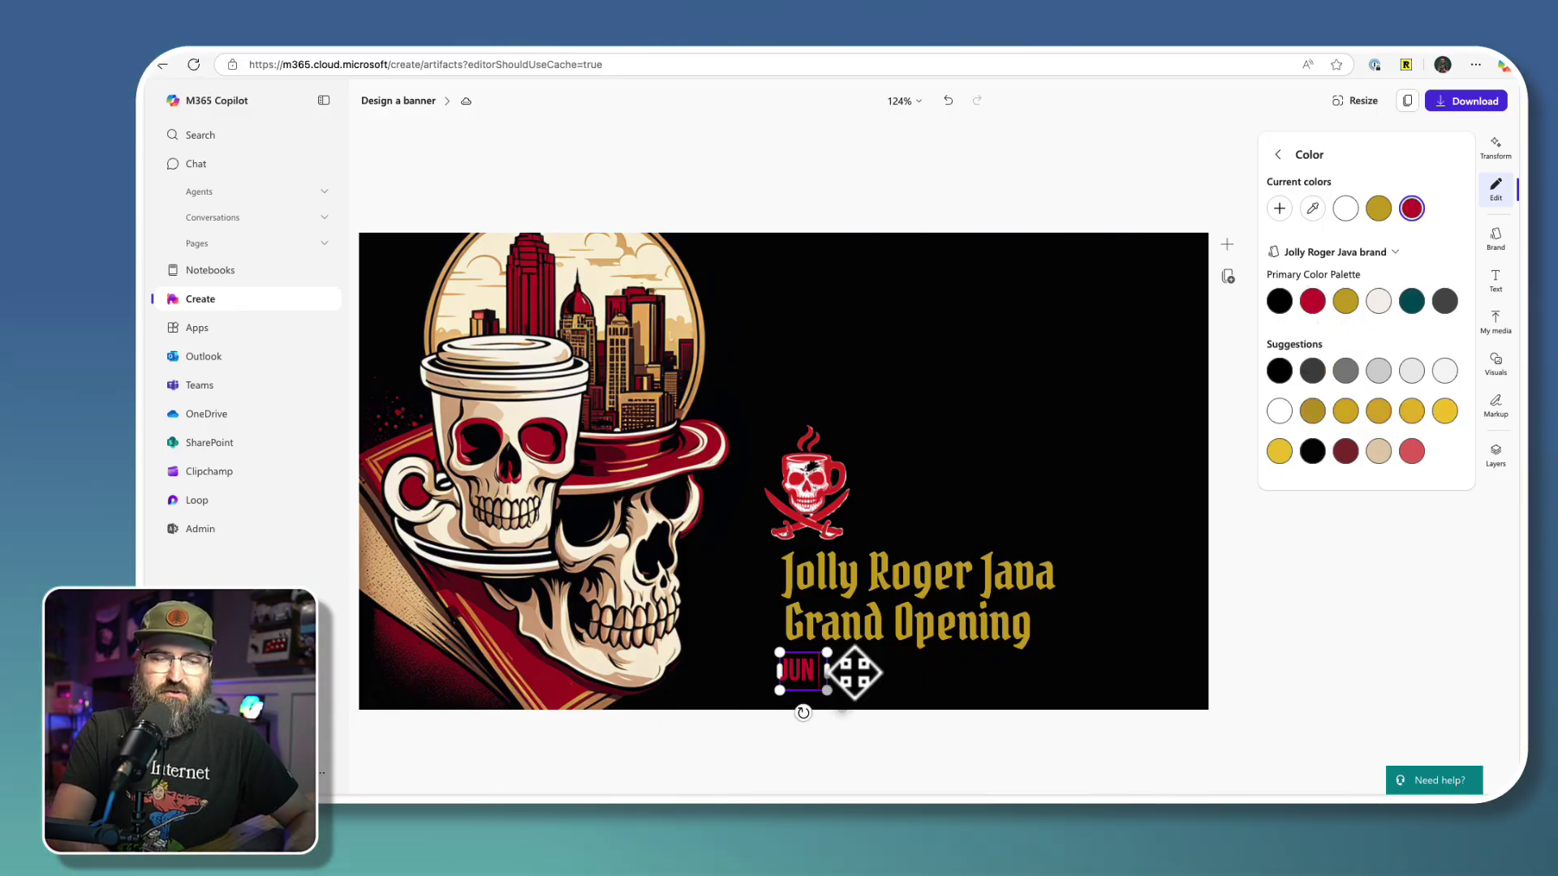
text(E 15th)
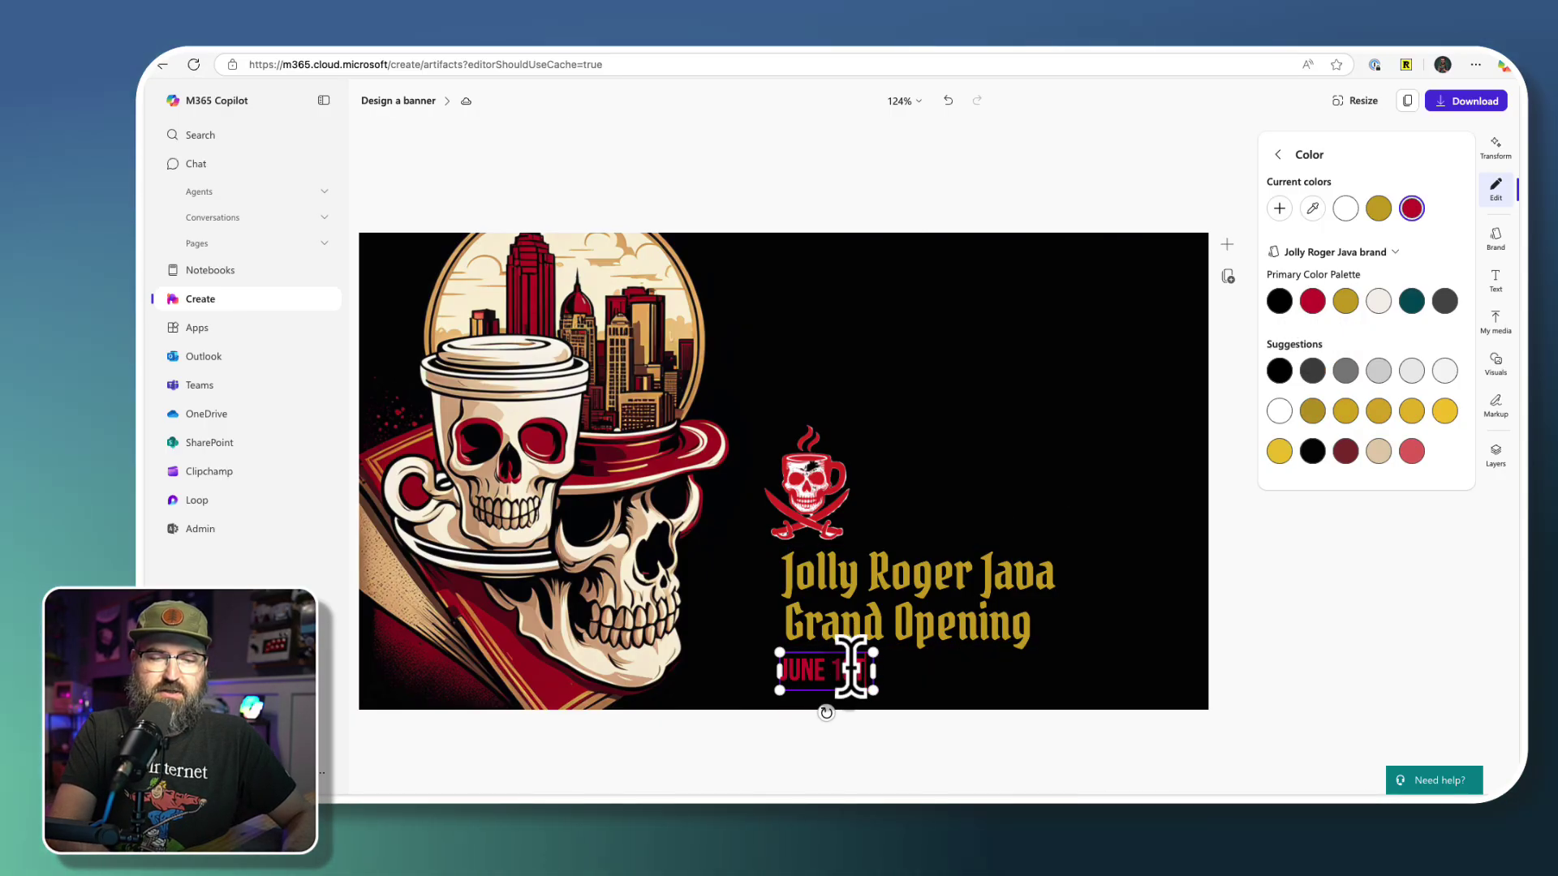
click(966, 568)
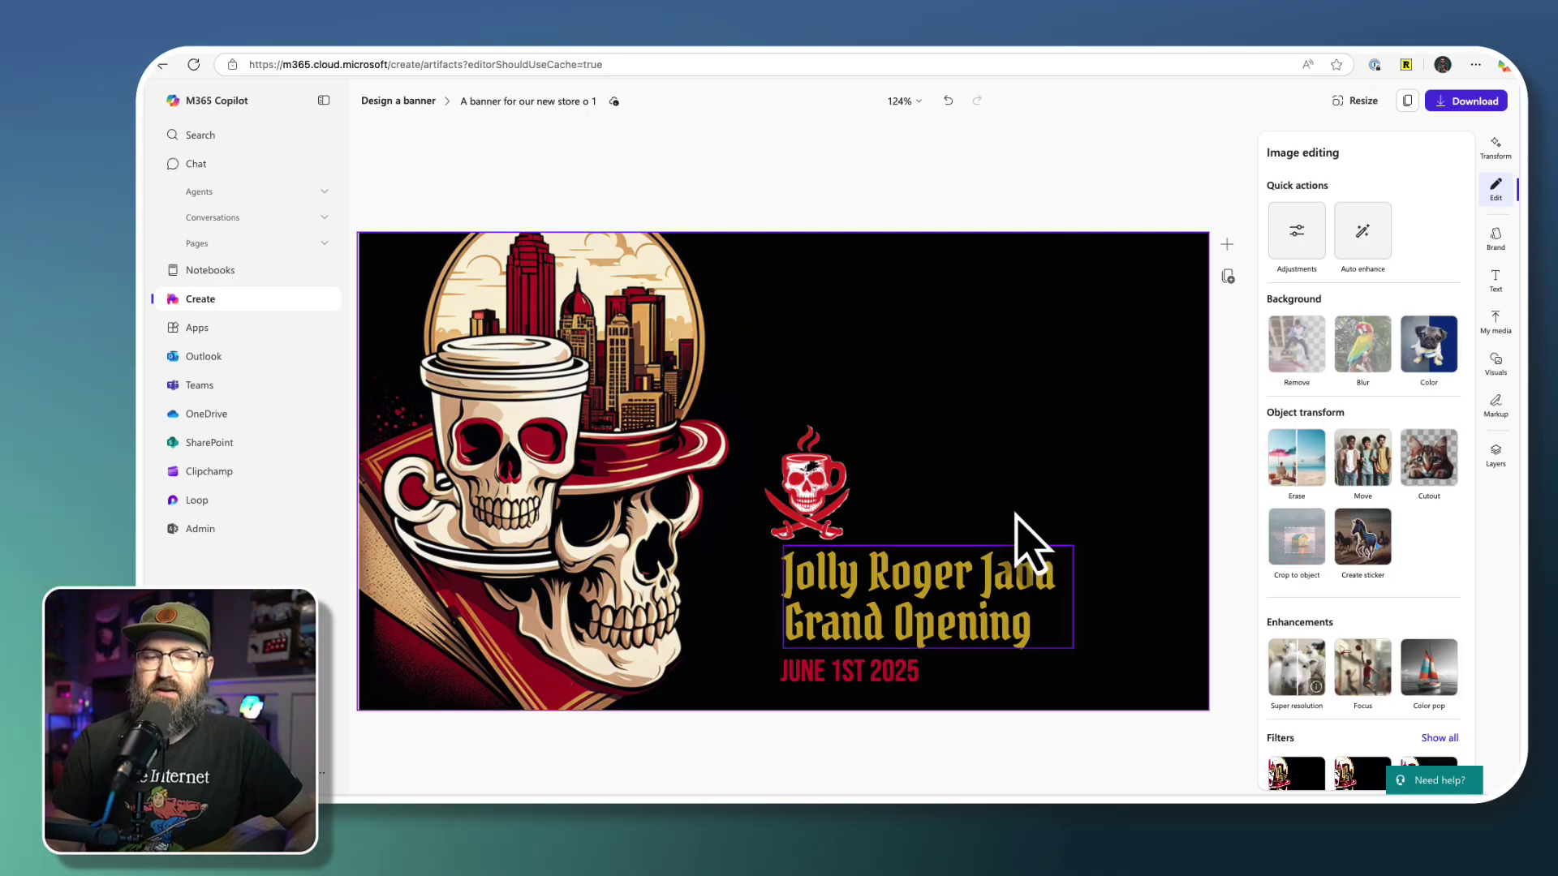
Check the download options, then browse the text styles and Jolly Roger Java brand kit assets.
click(1438, 106)
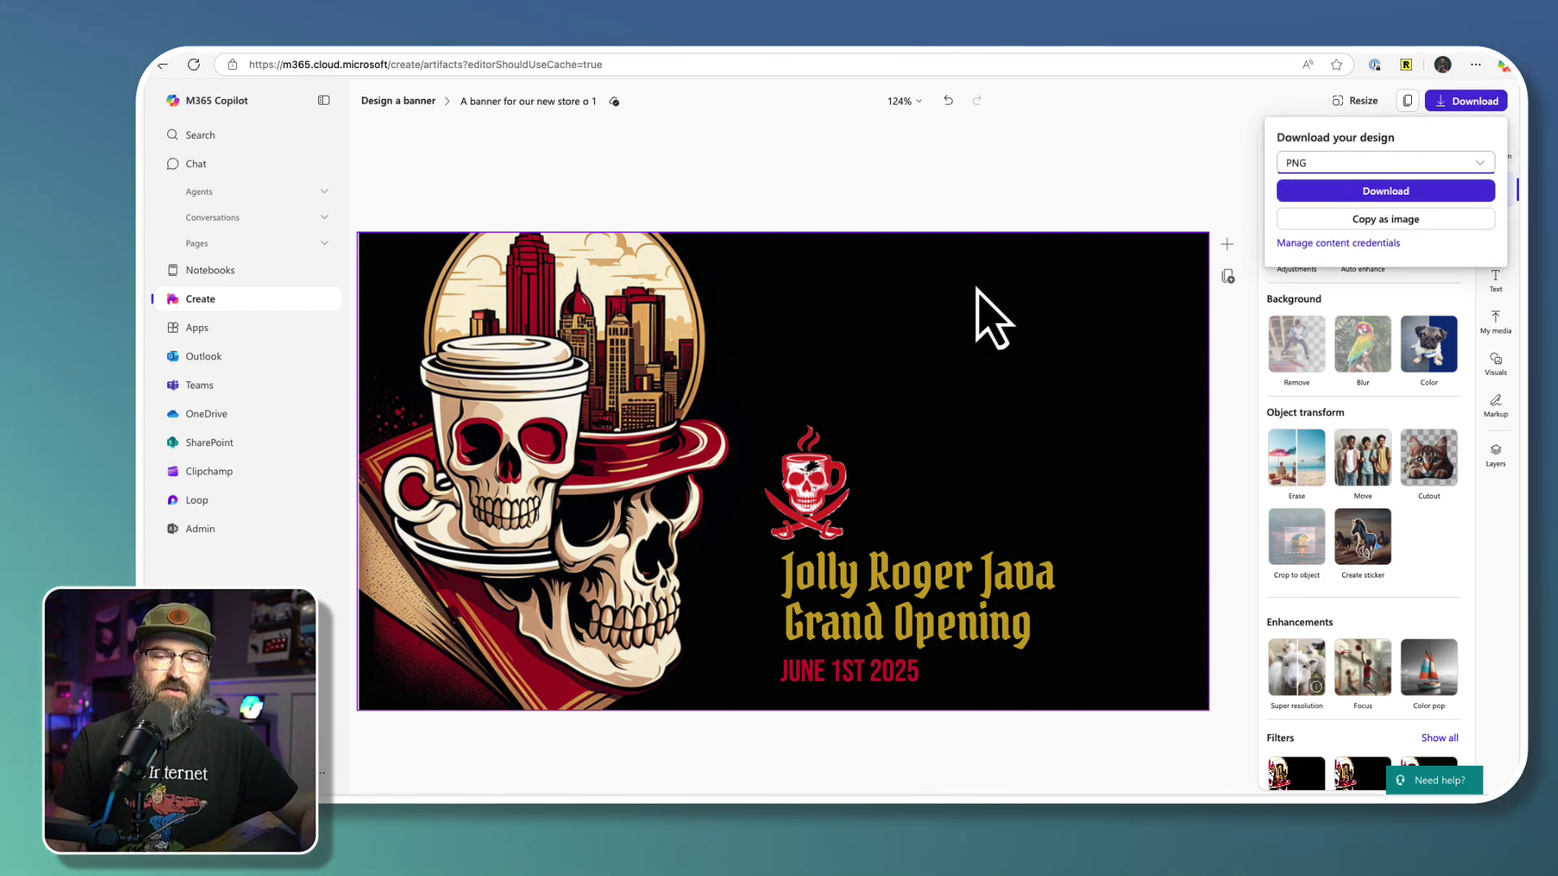
click(1052, 209)
click(1495, 280)
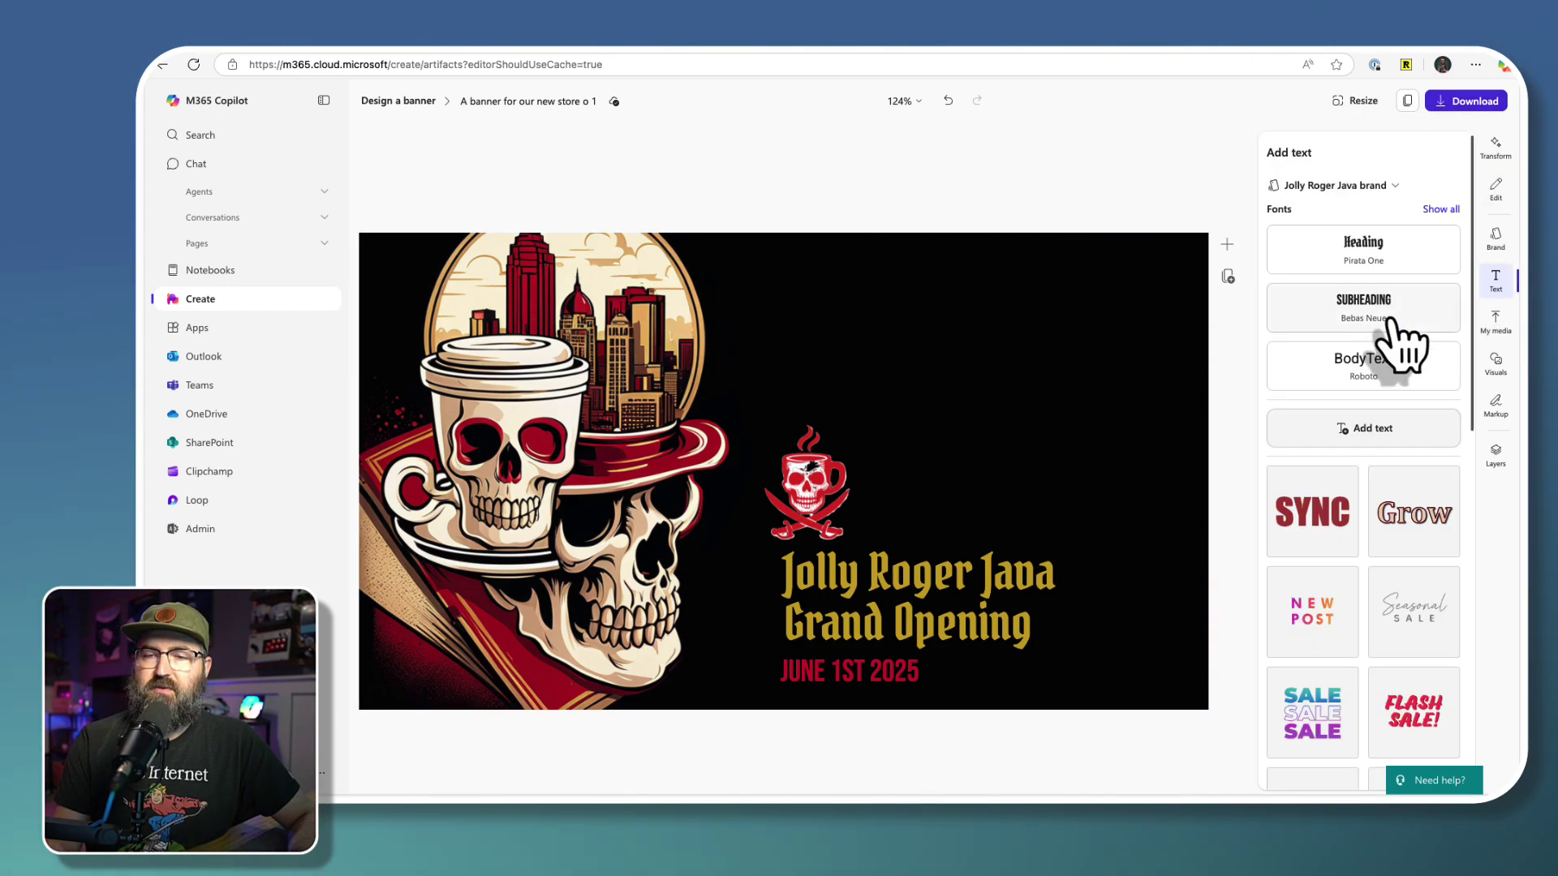
click(1339, 248)
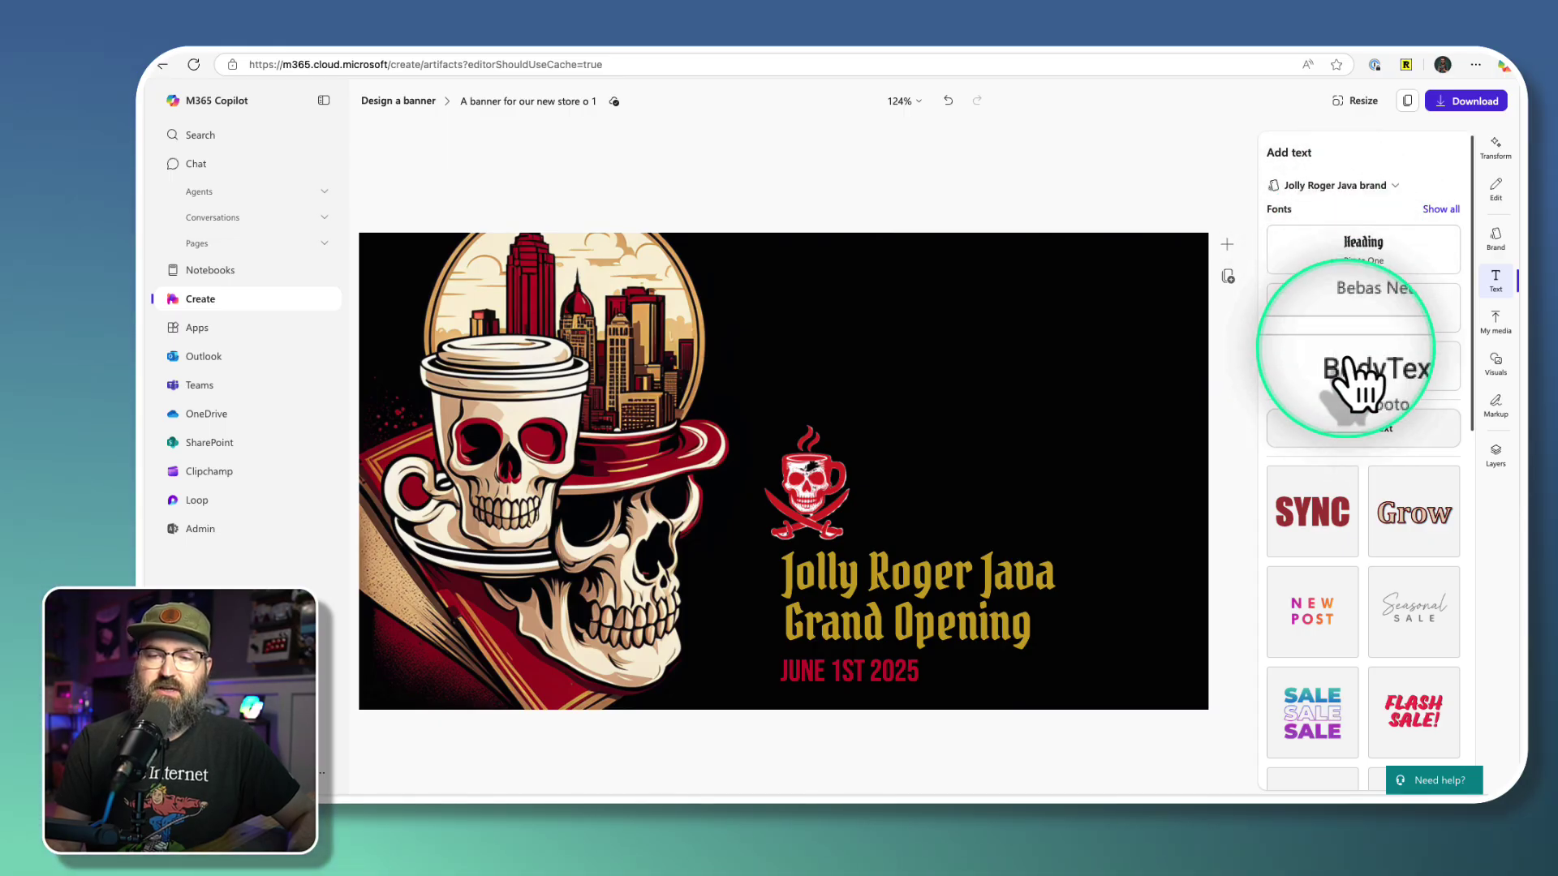
click(1495, 237)
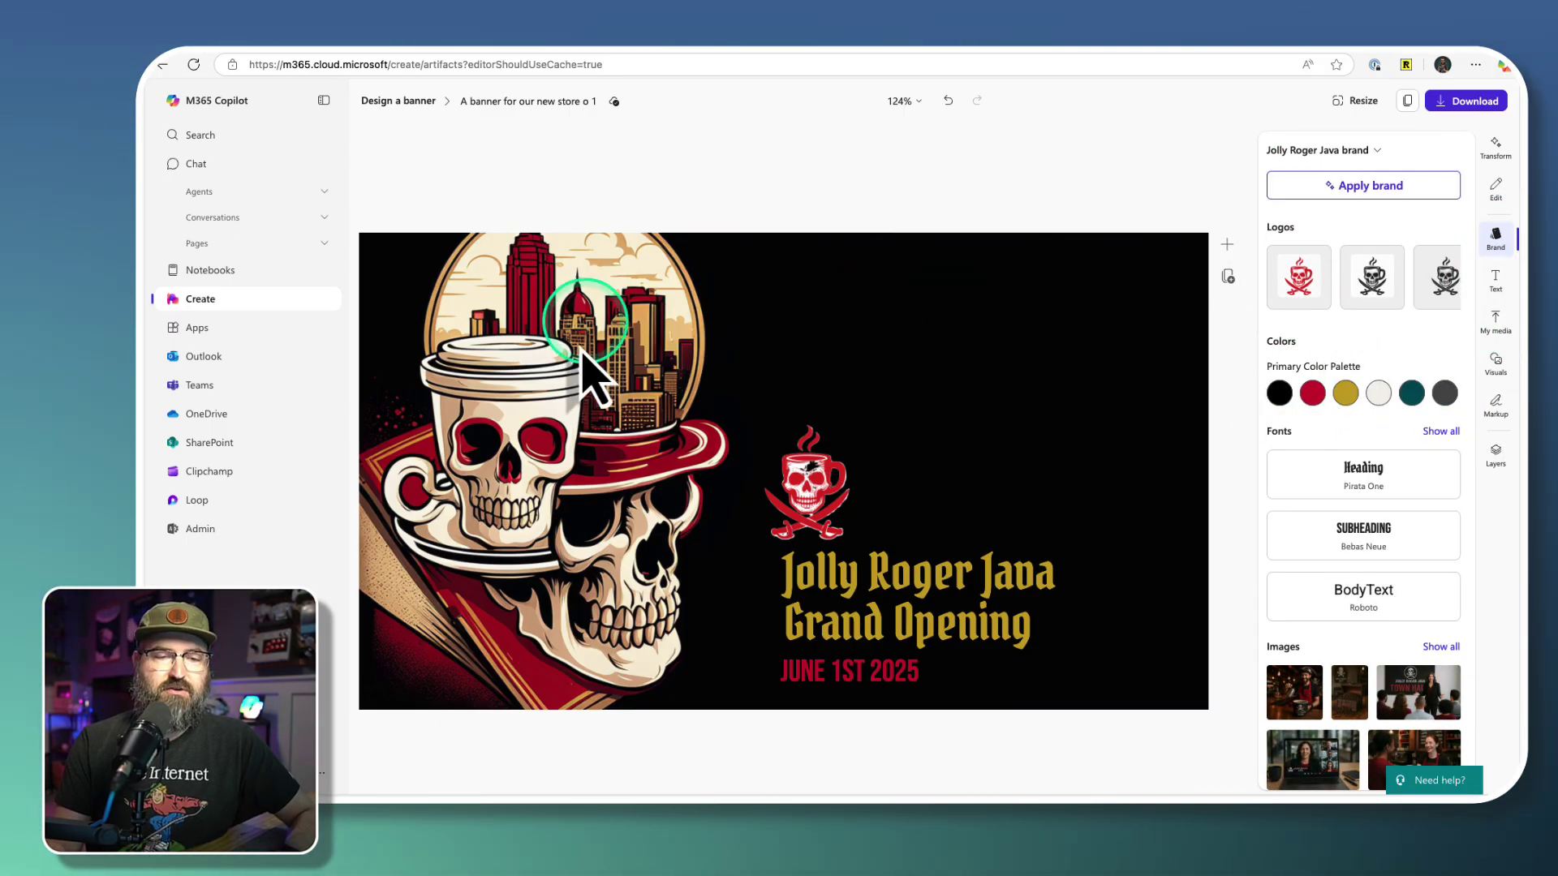
click(863, 559)
click(1046, 414)
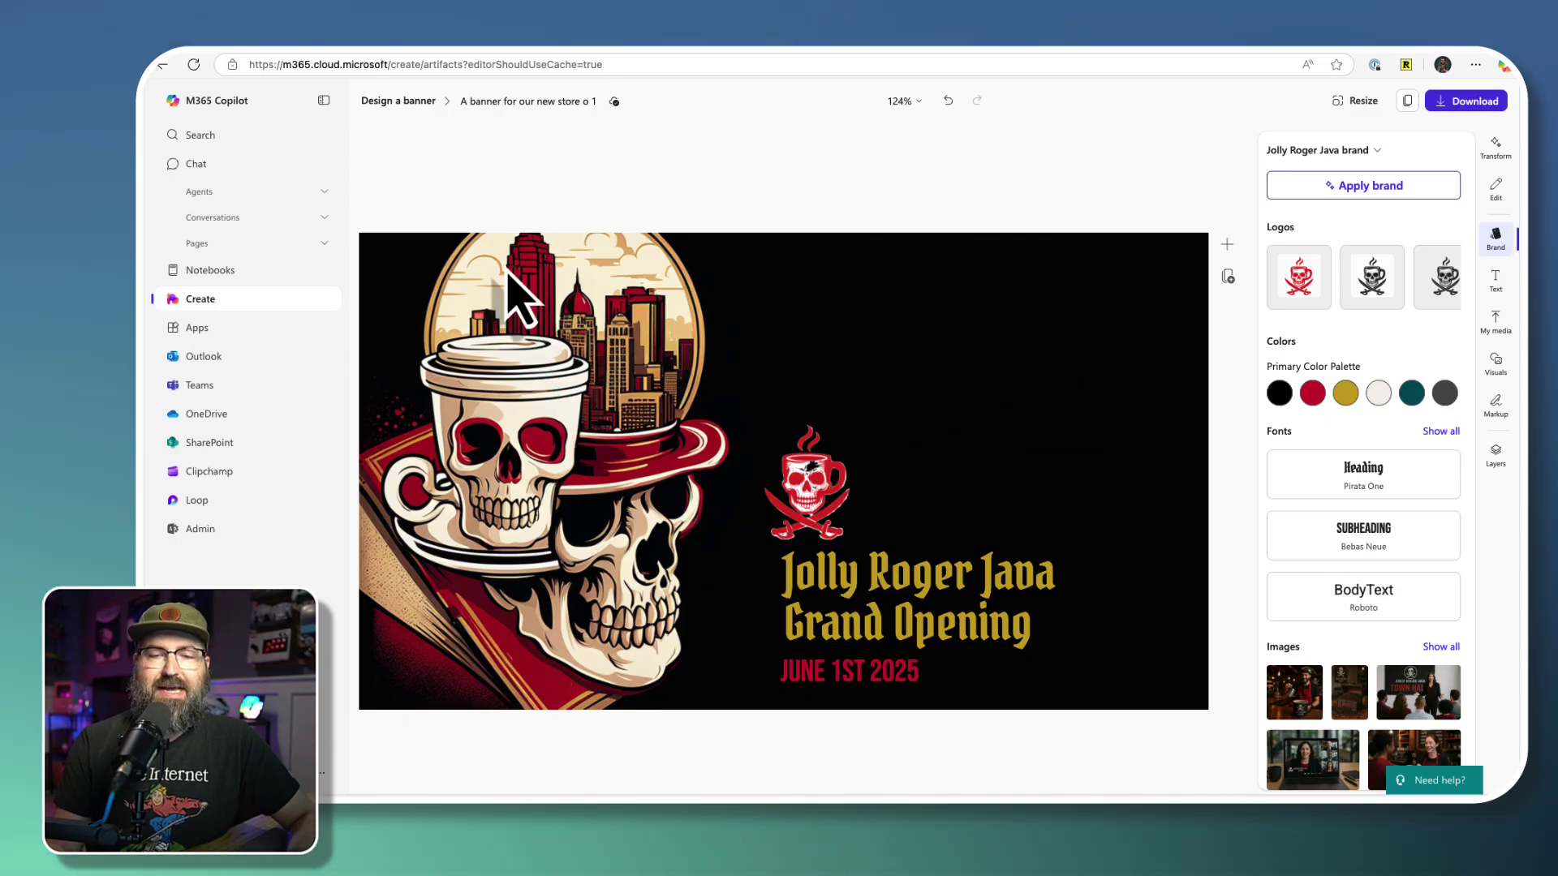
scroll(1379, 536, down, 2)
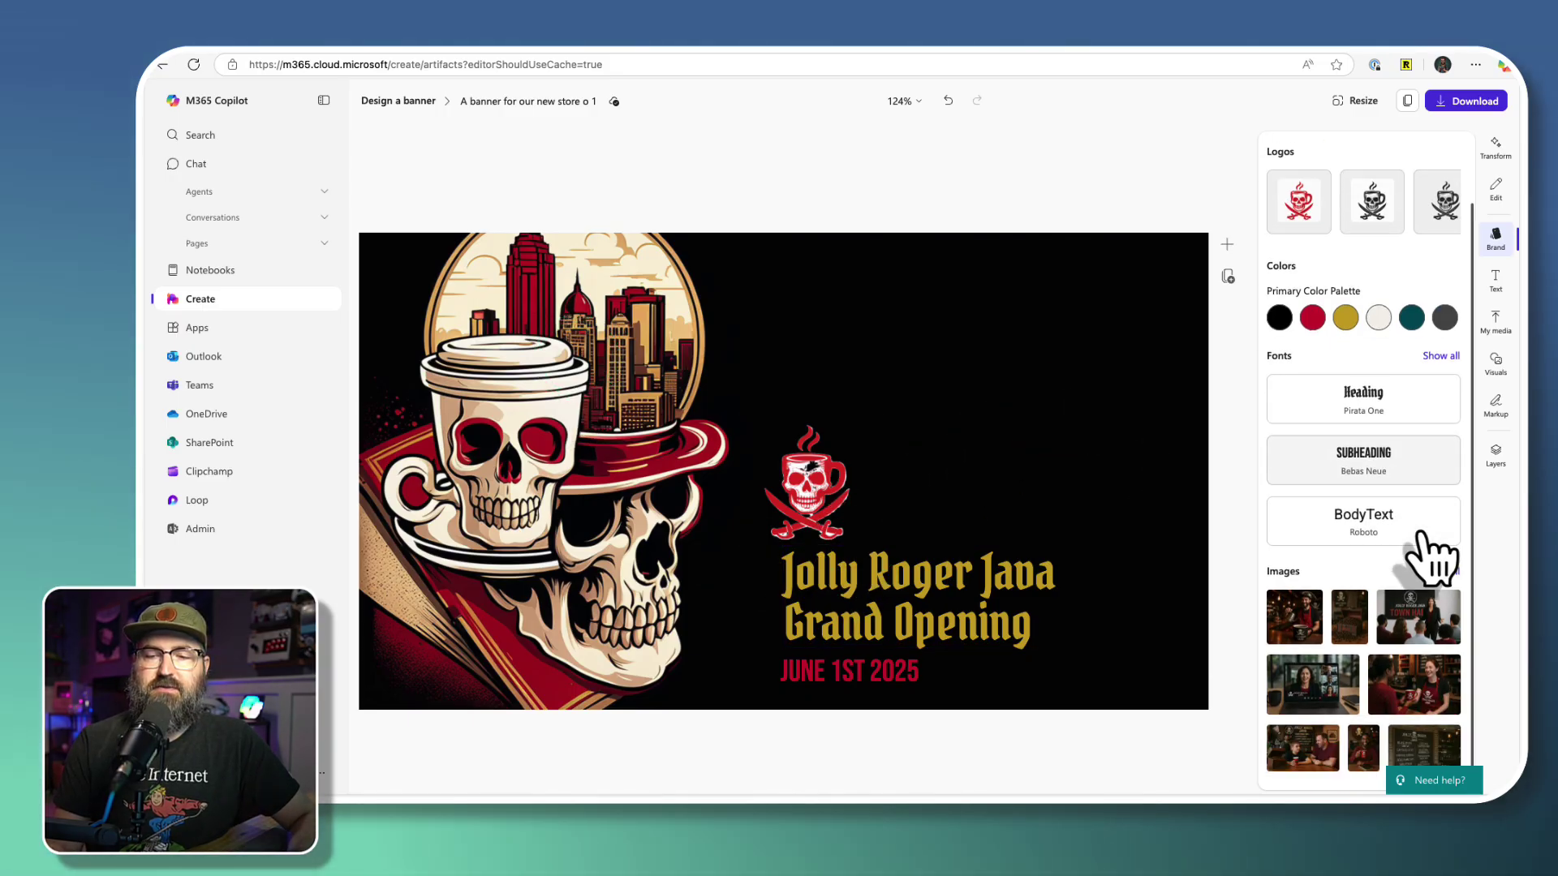